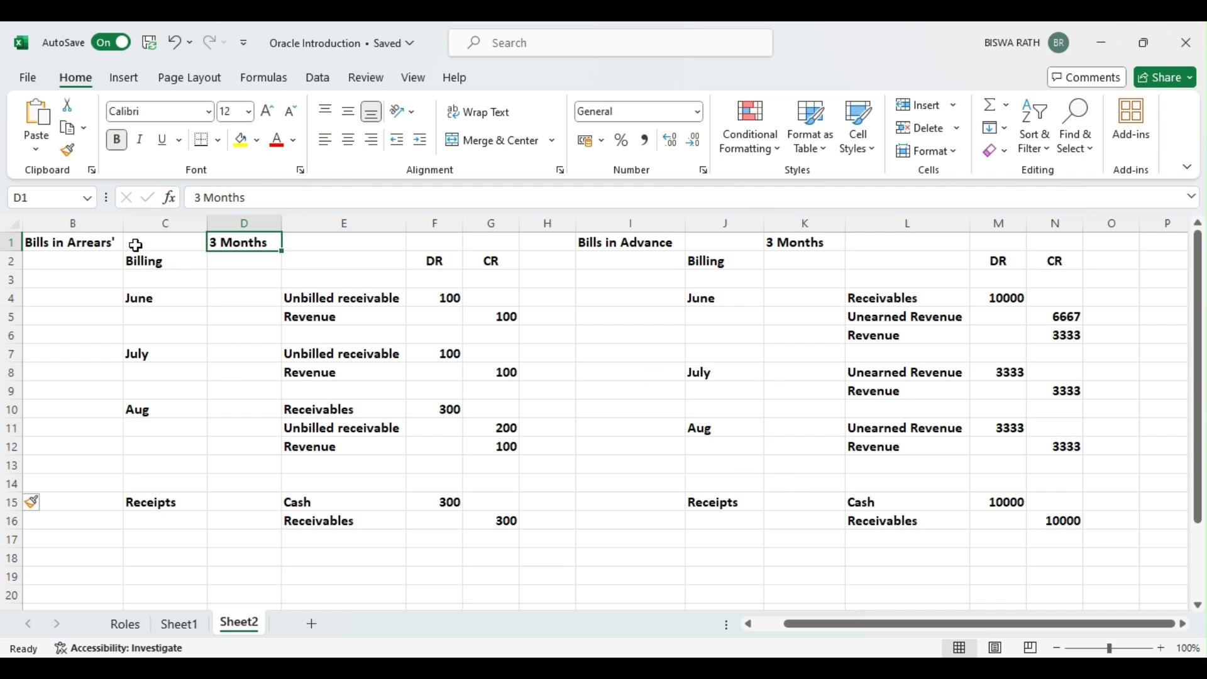
Highlight the "Bills in Arrears'" heading cell with a yellow fill
left_click(87, 242)
left_click(241, 139)
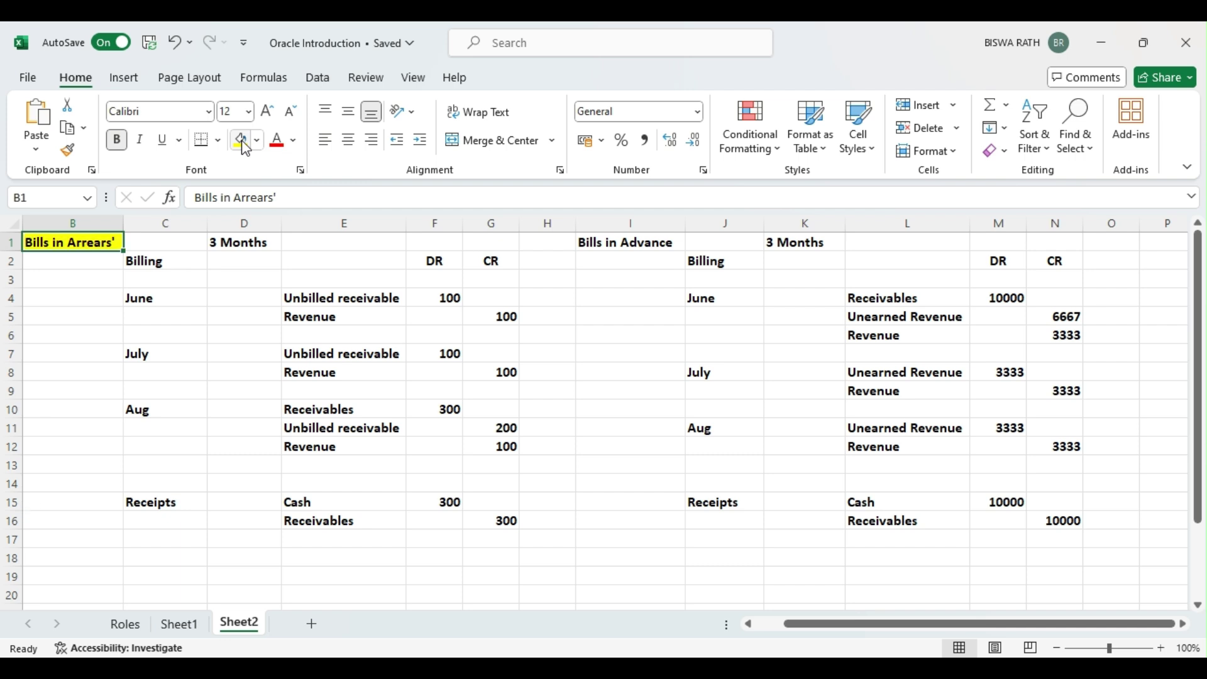
Examine the August Receivables debit in the Bills in Arrears example against the June and July debit amounts
left_click(160, 416)
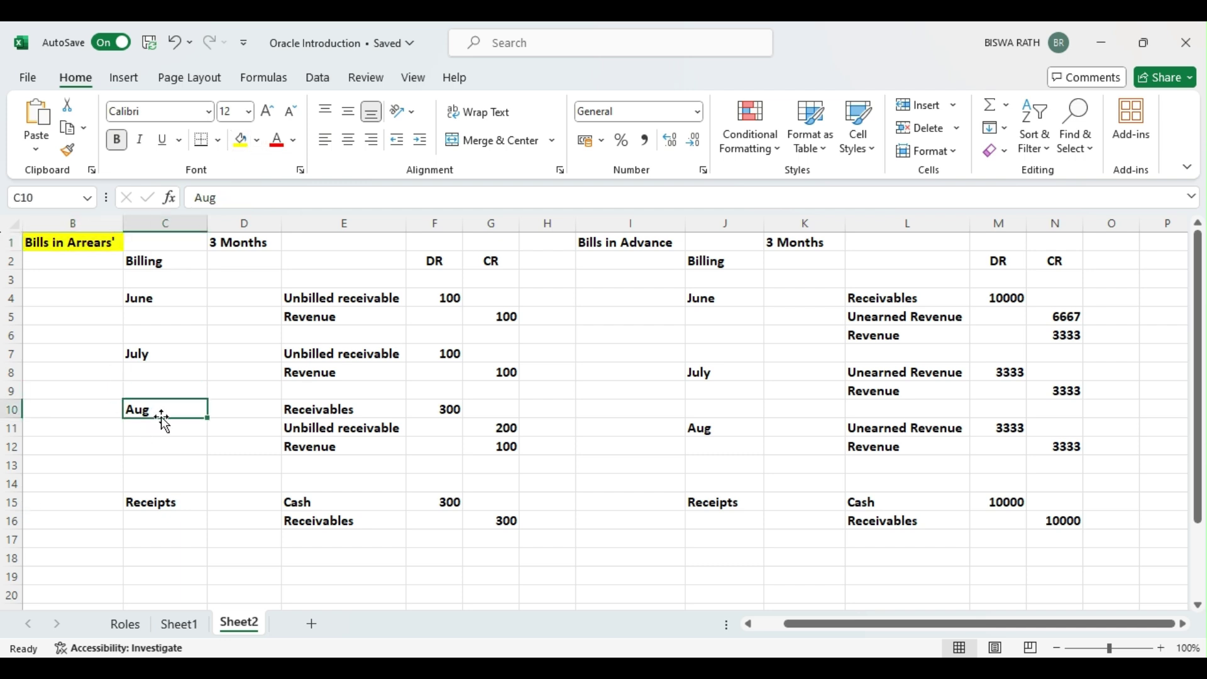
left_click(310, 410)
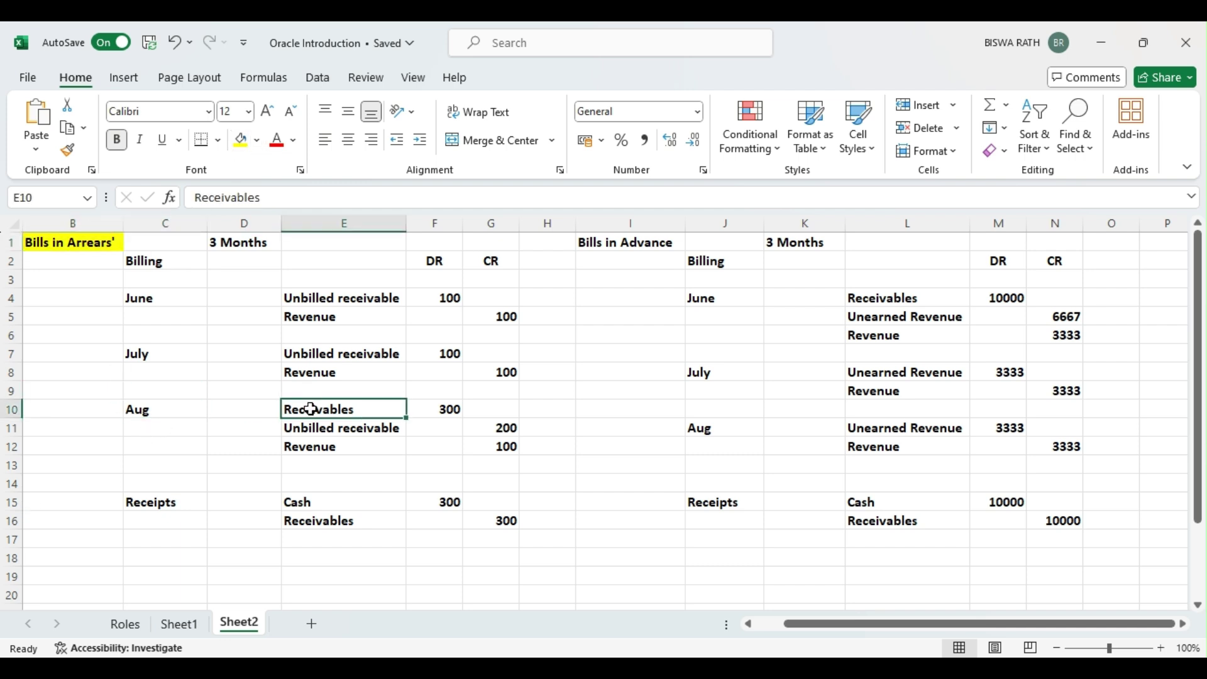
left_click(155, 411)
left_click(328, 409)
left_click(442, 412)
left_click(445, 352)
left_click(445, 298)
left_click(440, 352)
left_click(435, 410)
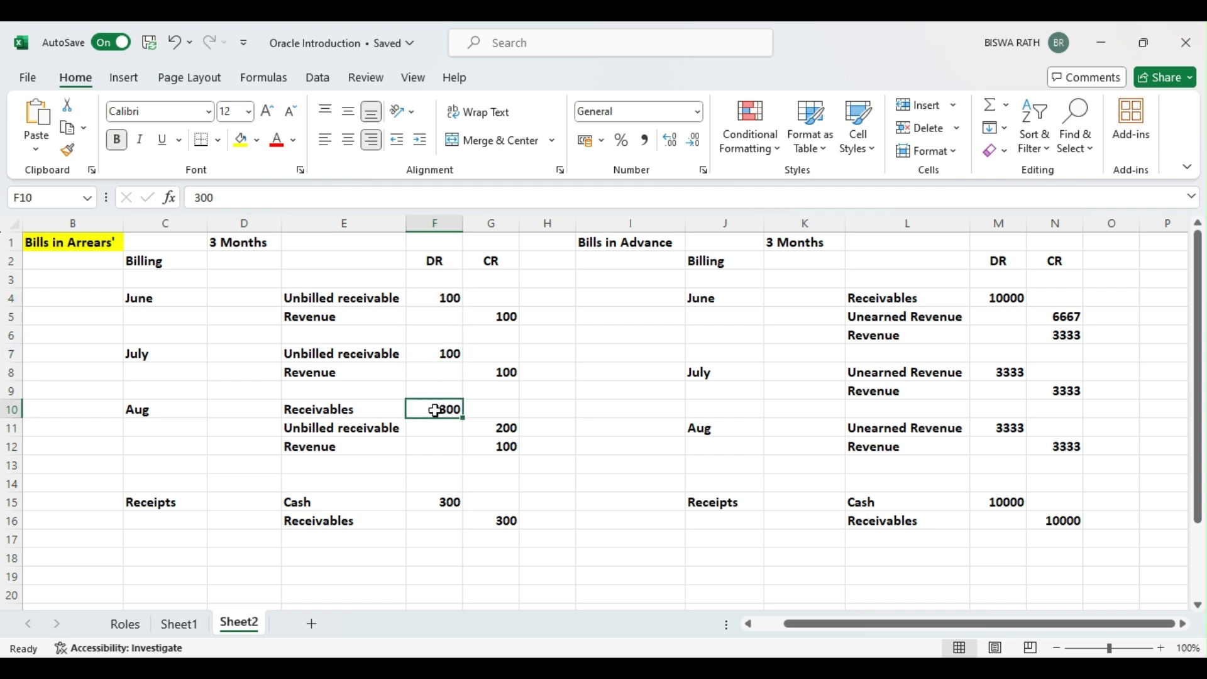
Compare the June and July Unbilled receivable debits with the August Unbilled receivable credit in the Bills in Arrears example
left_click(377, 301)
left_click(373, 353)
left_click(389, 298)
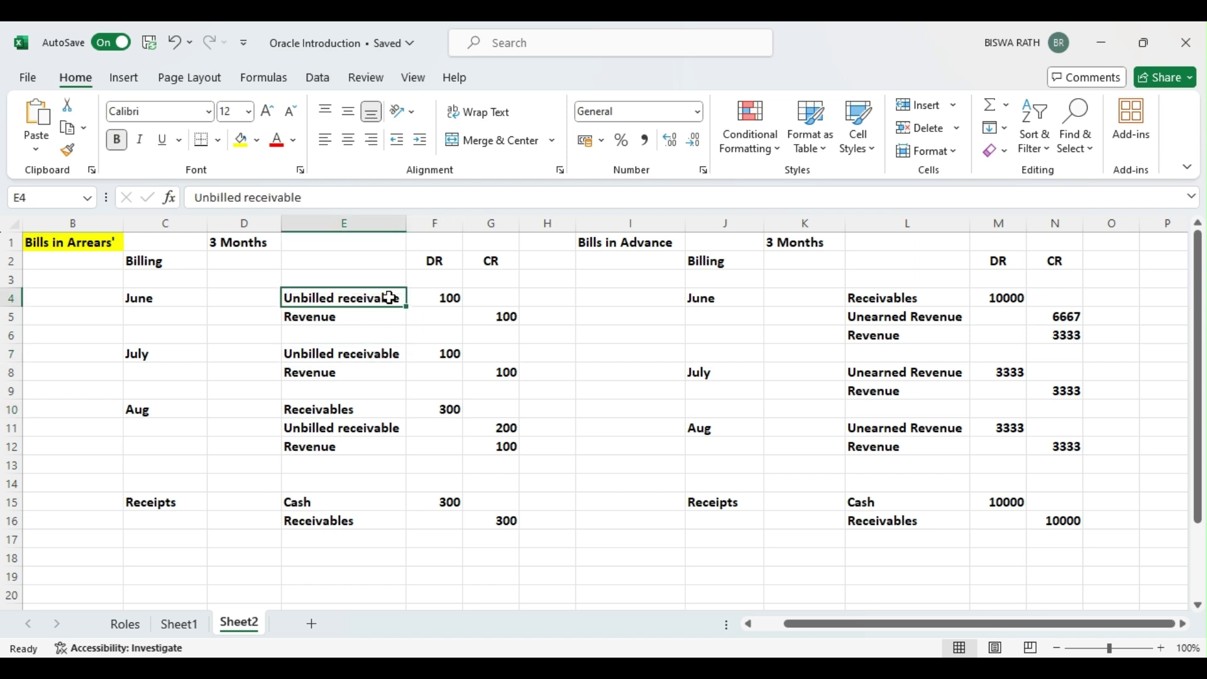
left_click(389, 352)
left_click(389, 299)
left_click(362, 353)
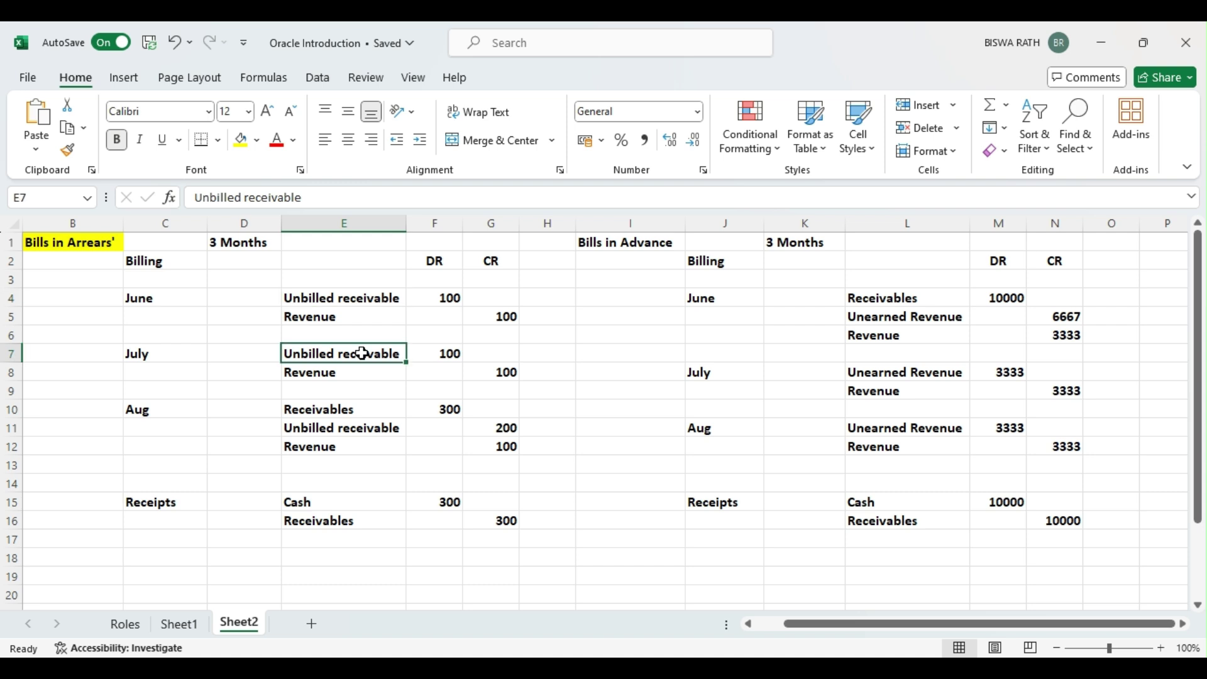
left_click(357, 431)
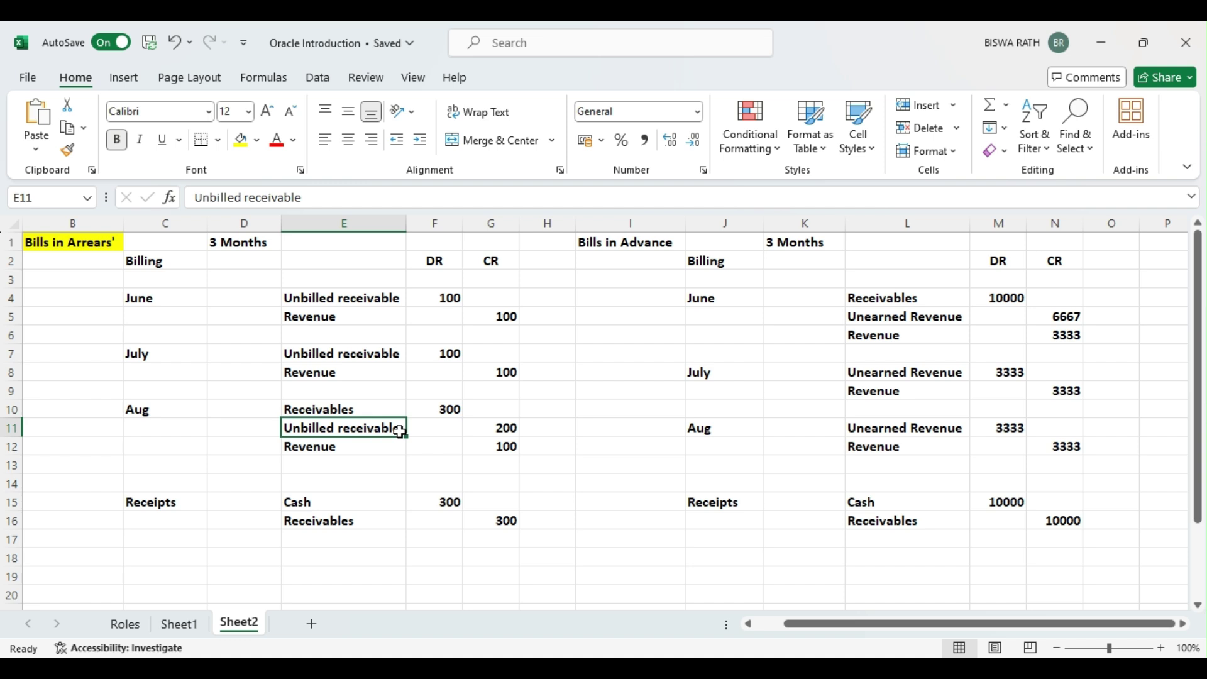
left_click(493, 431)
left_click(447, 298)
left_click(439, 348)
left_click(493, 428)
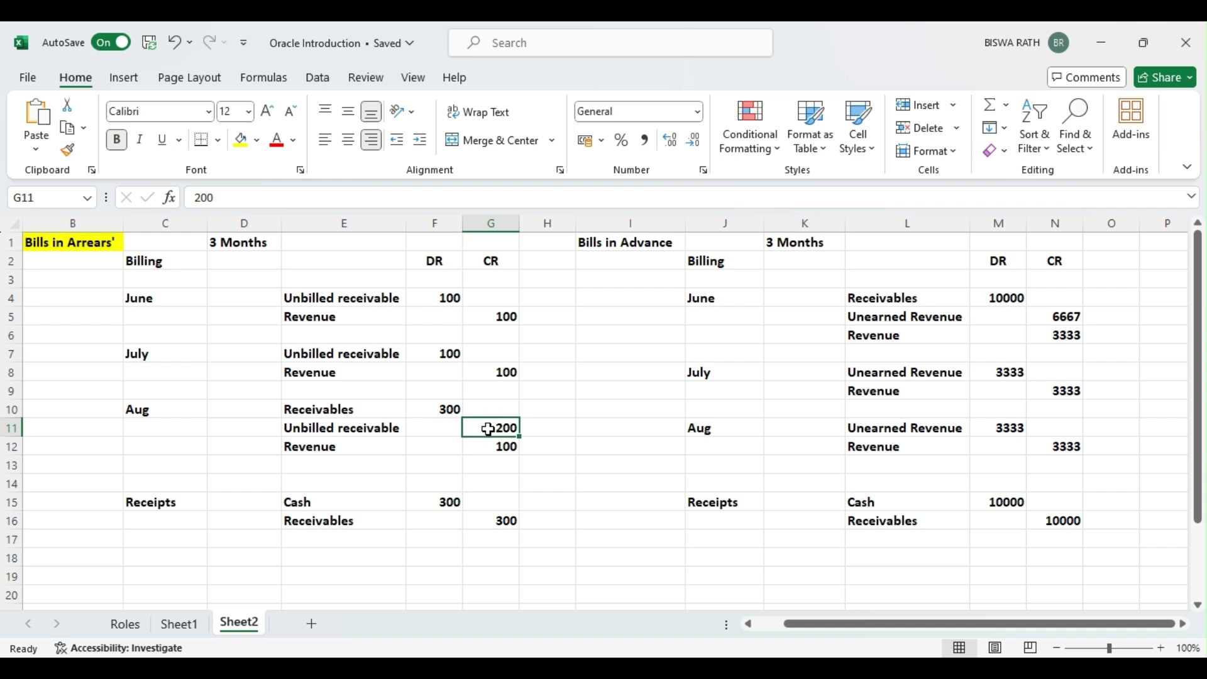
Review the August Revenue line and the monthly revenue credits for August, July and June under Bills in Arrears
left_click(343, 445)
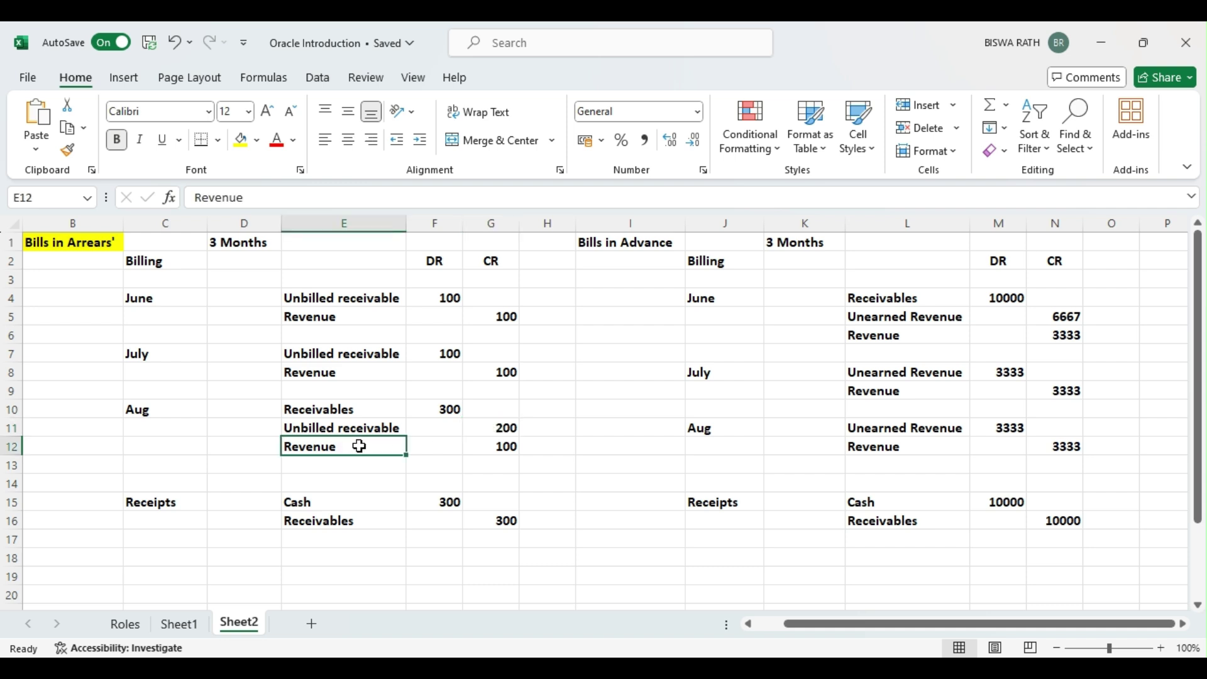
left_click(498, 447)
left_click_drag(167, 409, 485, 447)
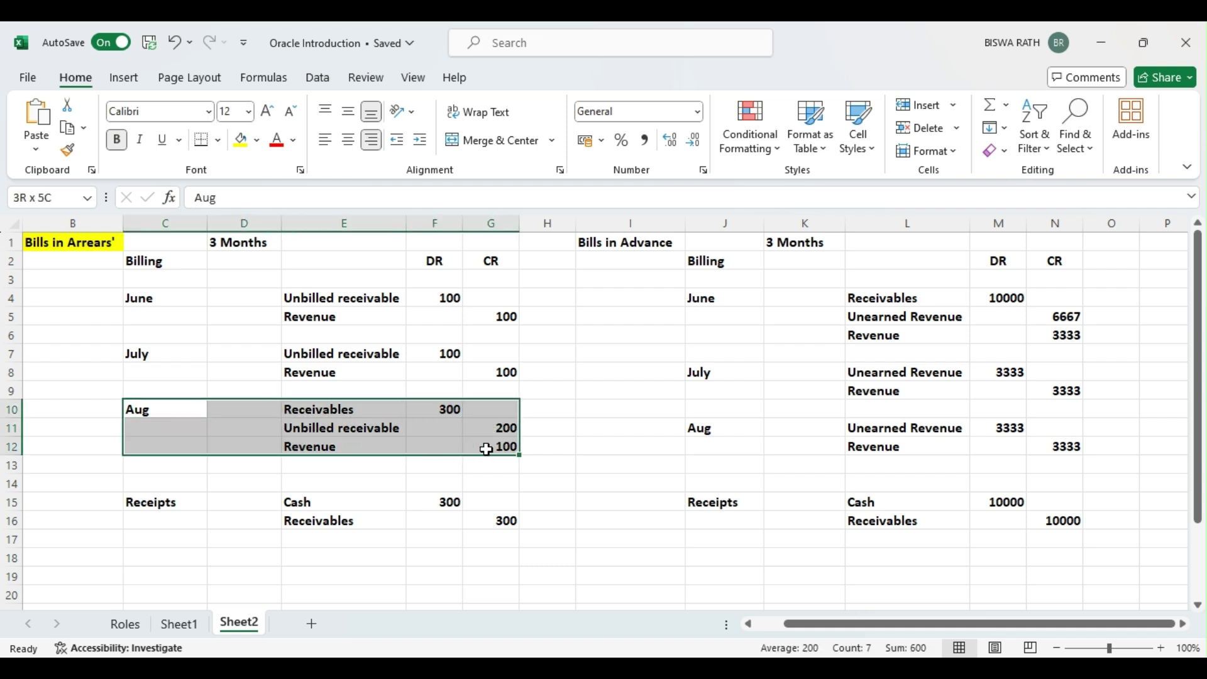
left_click(493, 447)
left_click(500, 373)
left_click(509, 319)
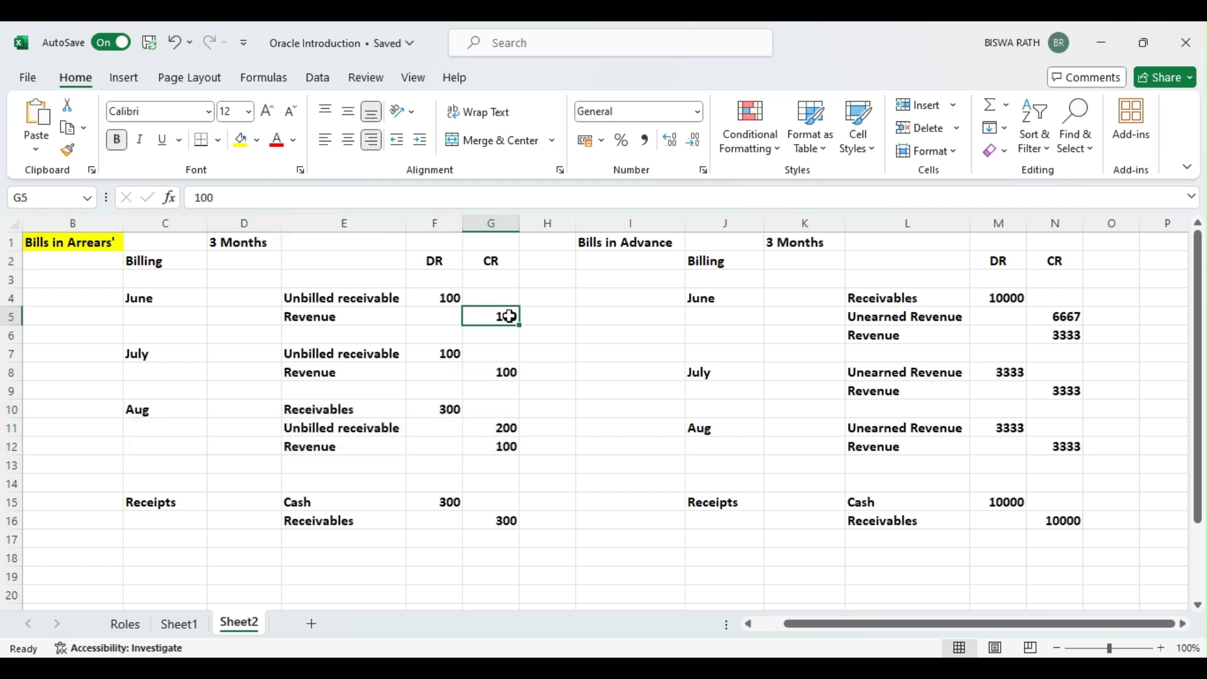
Change the Cash account in the Bills in Arrears receipts to "Confirmed Cash"
left_click(169, 507)
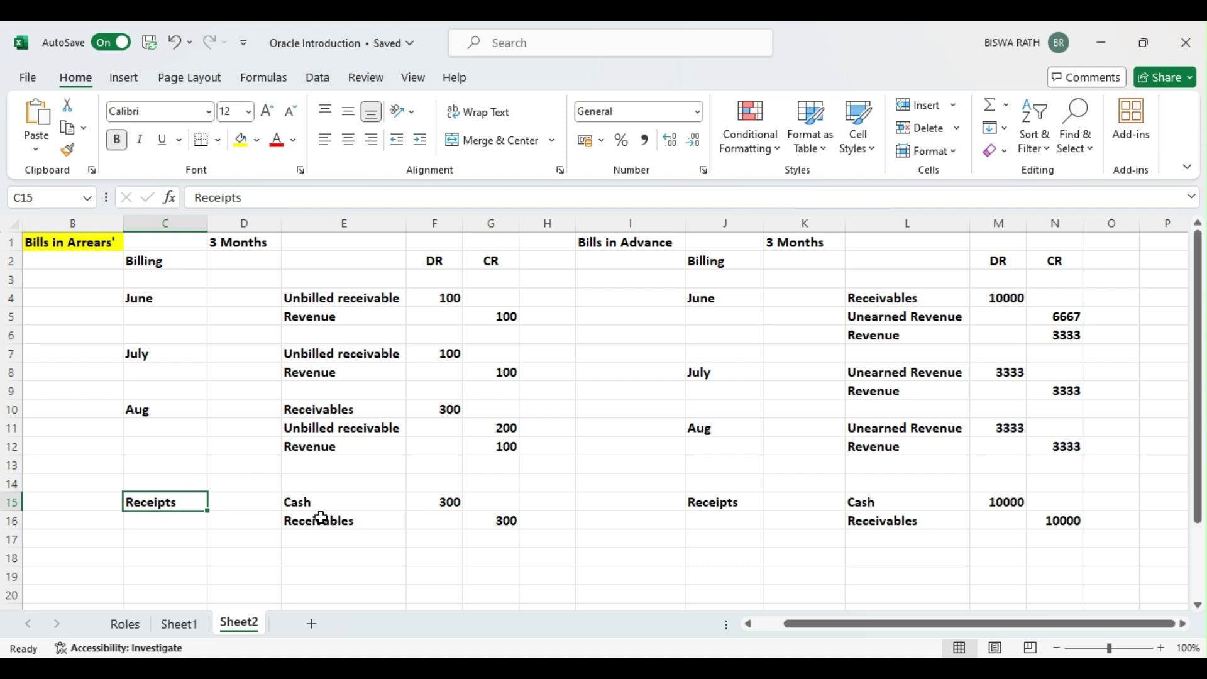
left_click(338, 502)
double_click(339, 501)
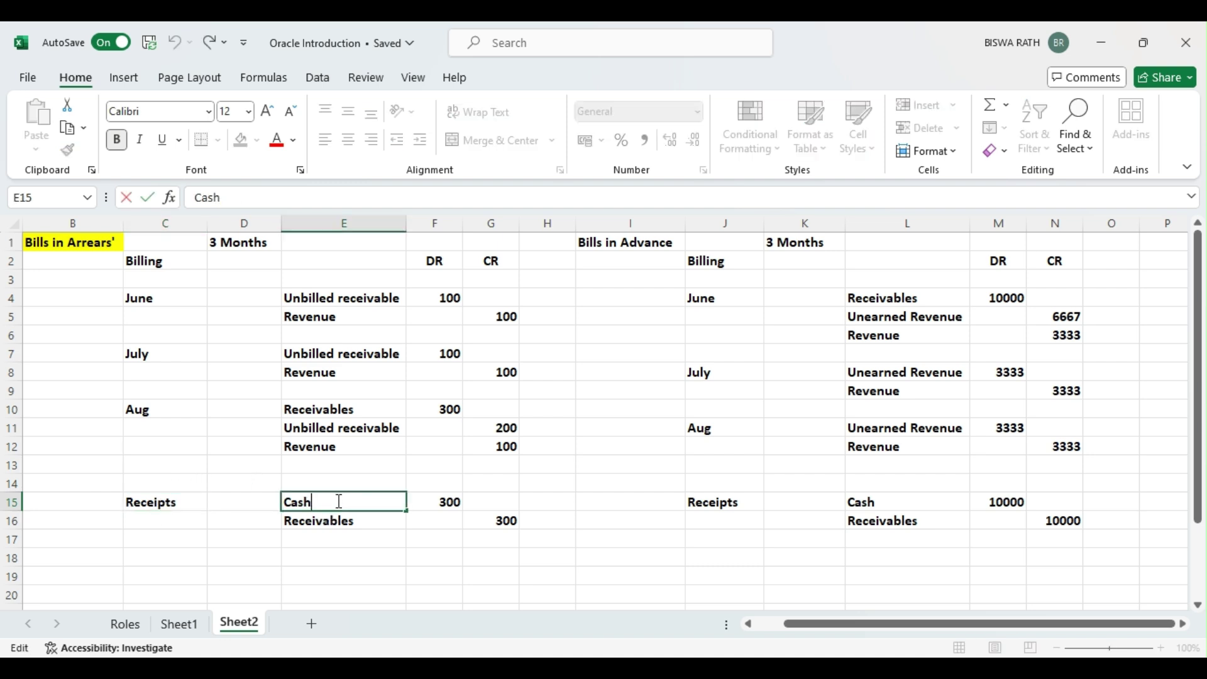
type("c")
key("BackSpace")
type("Confirmed")
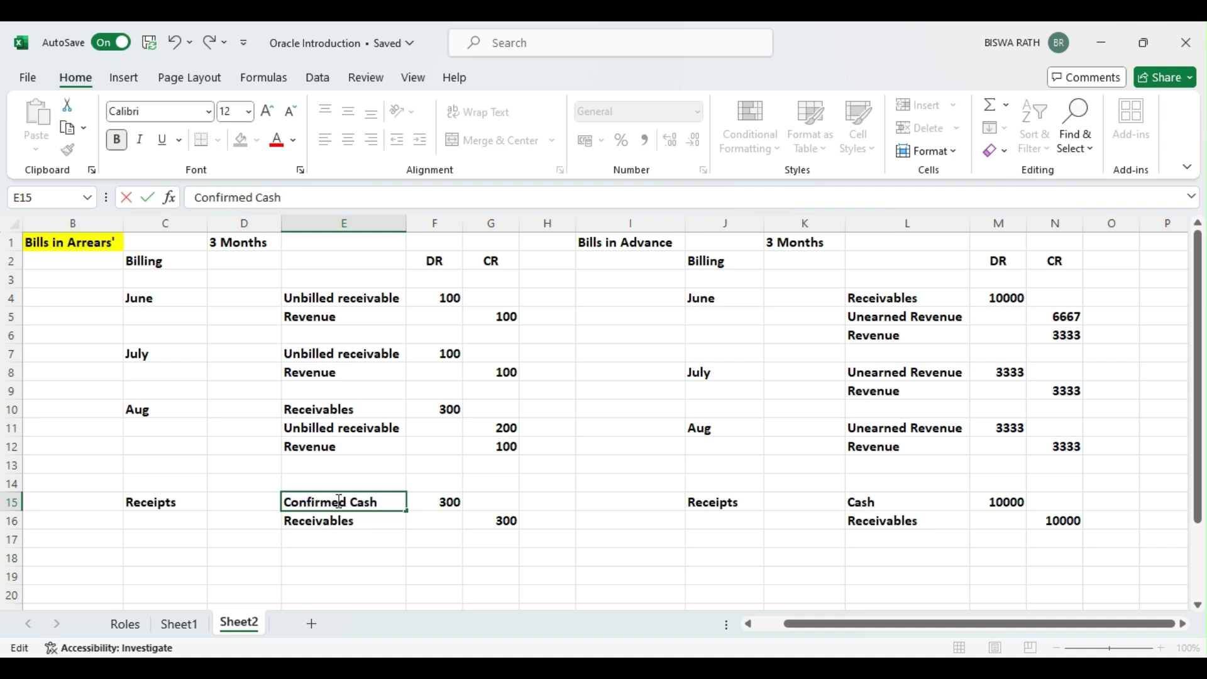
key("Return")
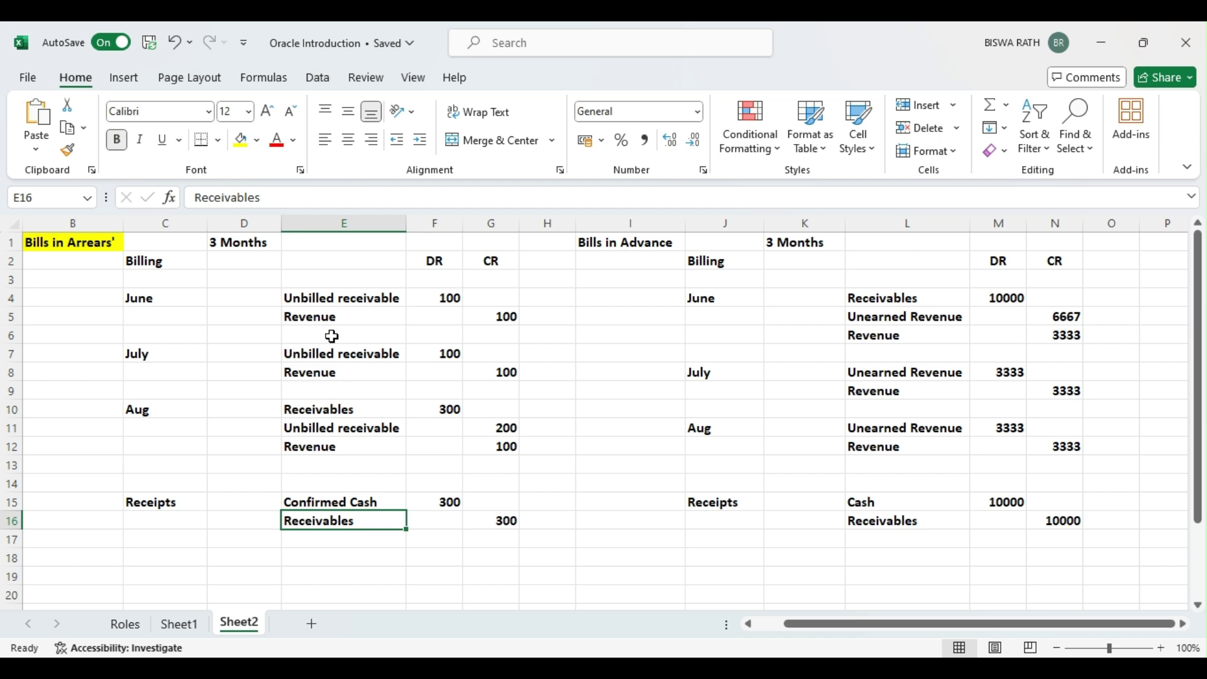
Review the whole Bills in Arrears block, followed by the Bills in Advance heading, its billing label and its three-month period
left_click_drag(86, 238, 502, 548)
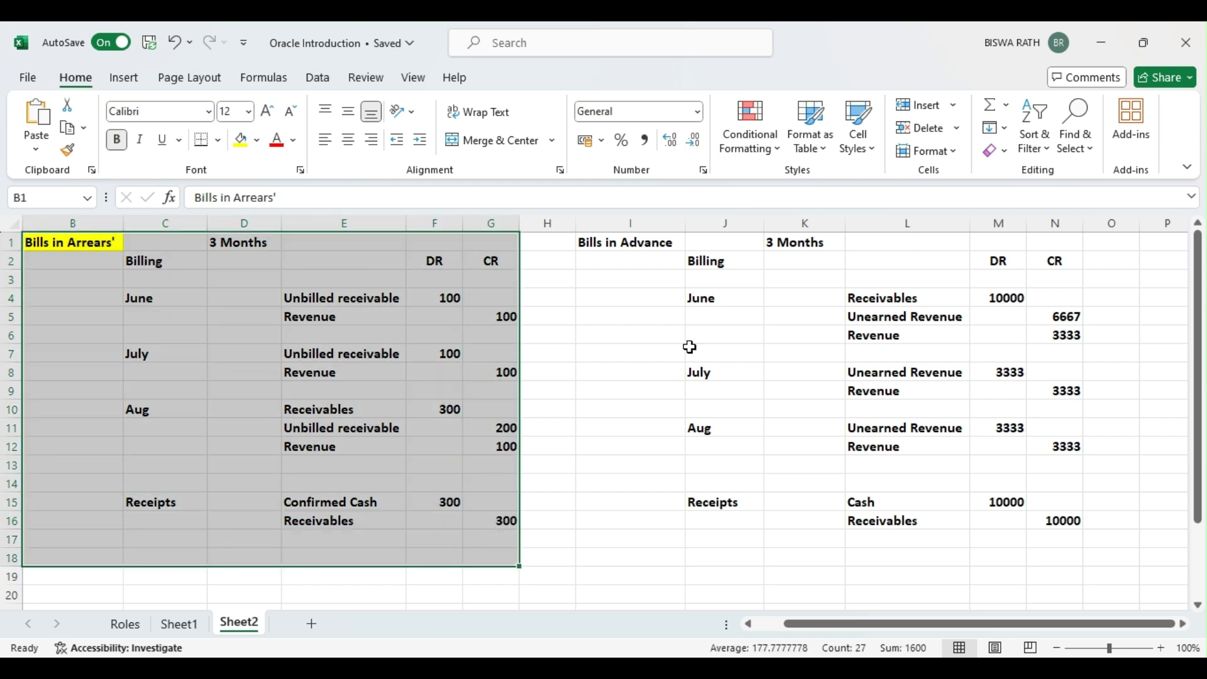
left_click(651, 333)
left_click(637, 245)
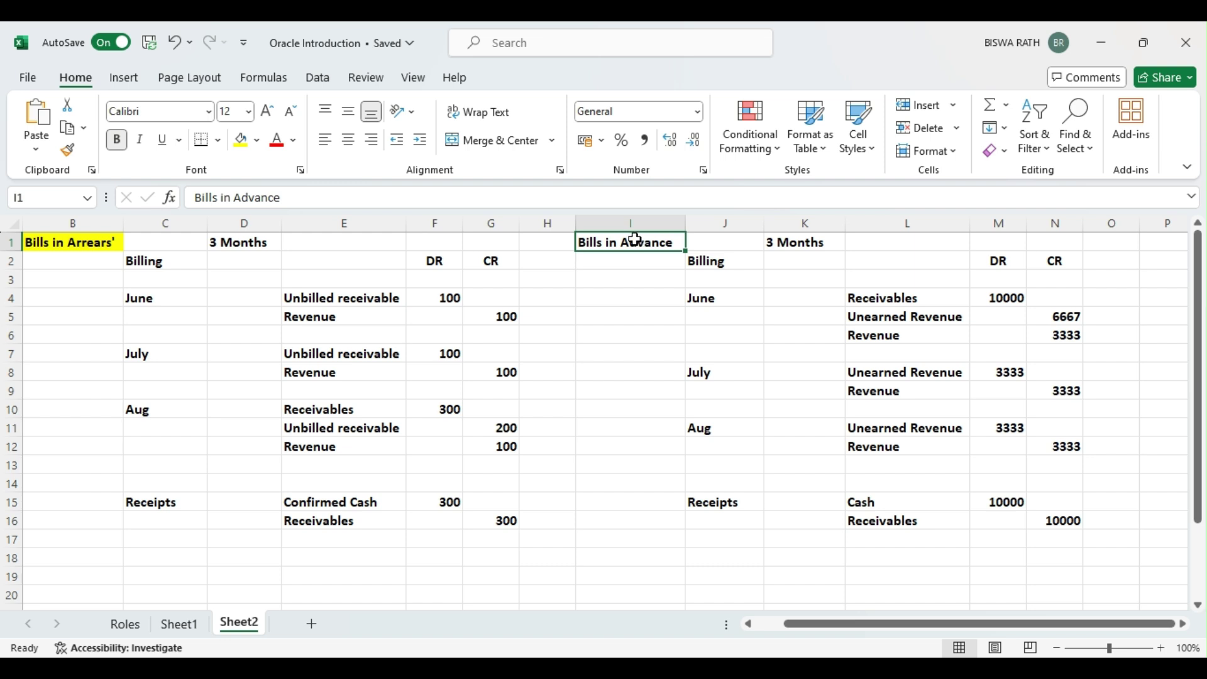
left_click(740, 266)
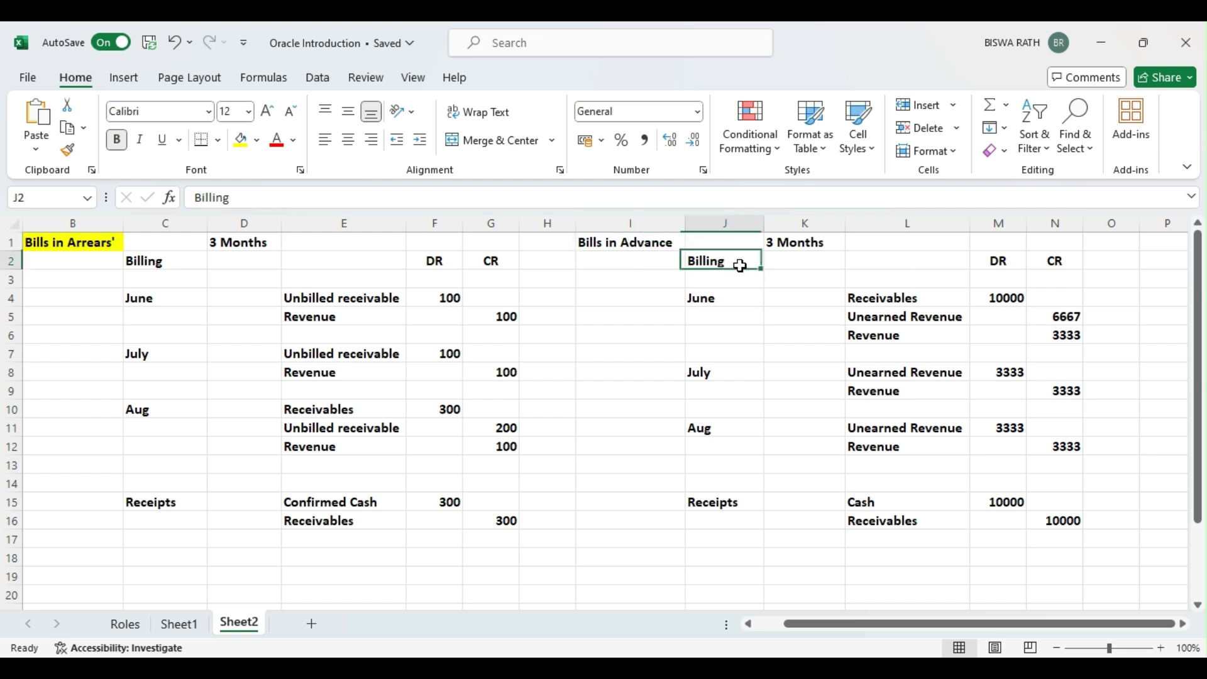
left_click(811, 240)
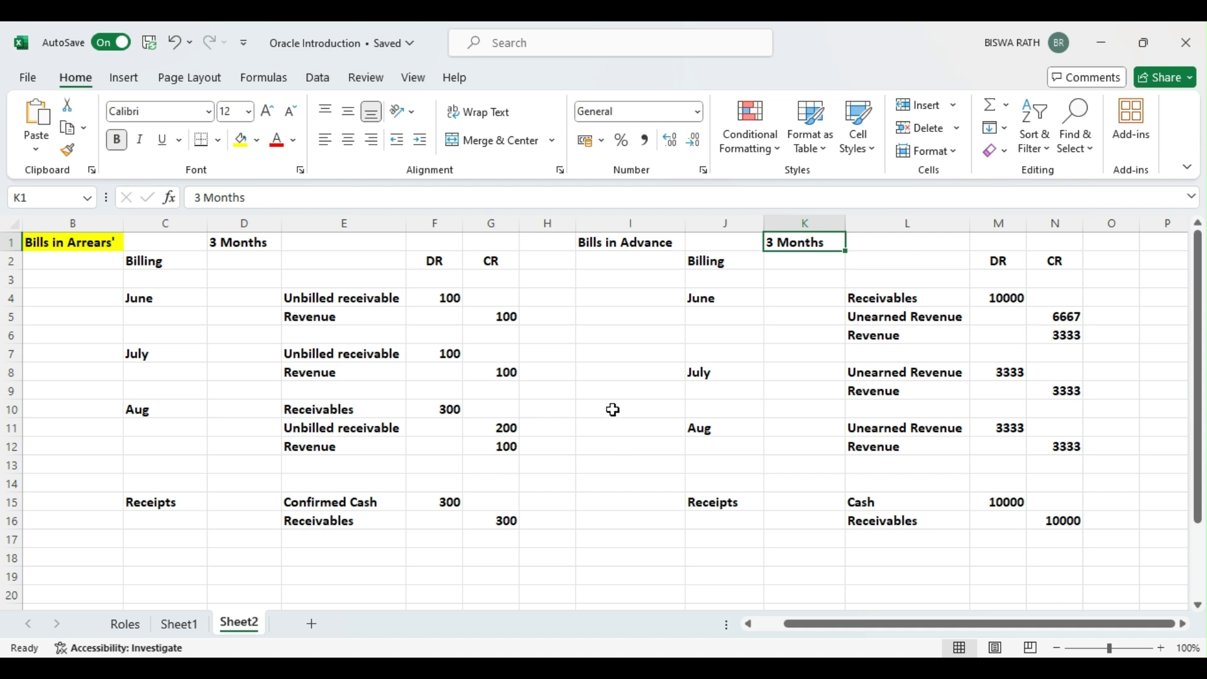
left_click(737, 263)
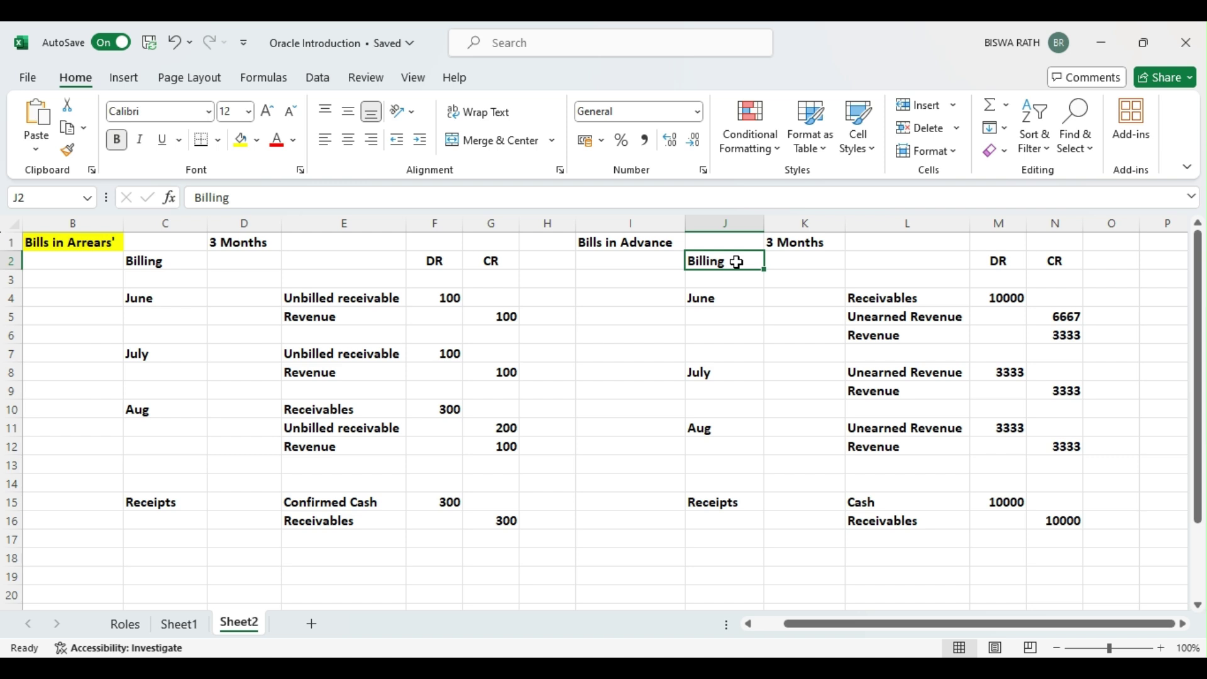
Examine the June Bills in Advance entries for Receivables, Unearned Revenue and Revenue with their debit and credit amounts
left_click(888, 300)
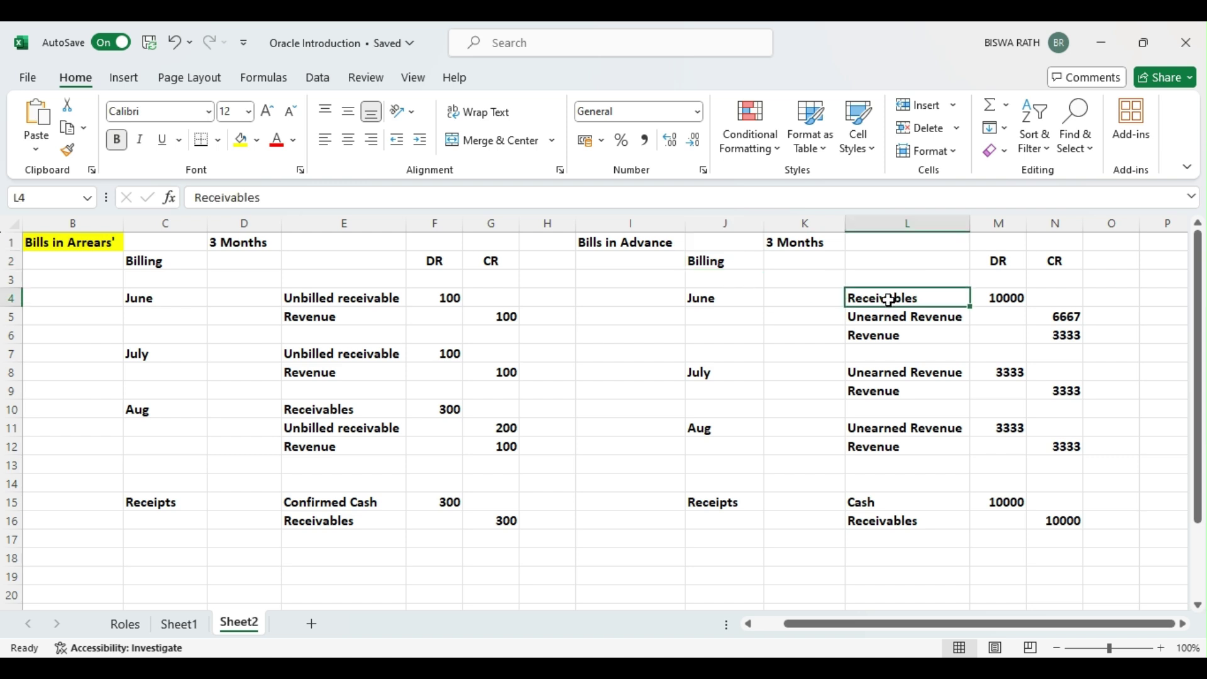
left_click(997, 297)
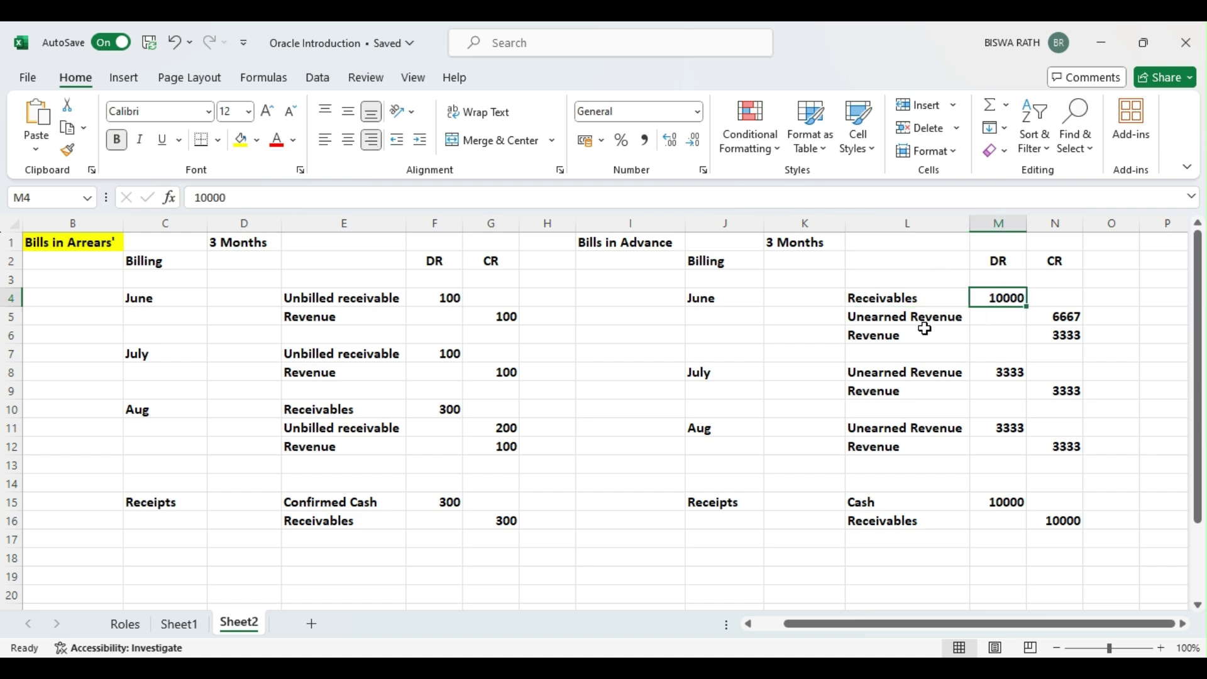
left_click_drag(708, 301, 1048, 334)
left_click(1050, 334)
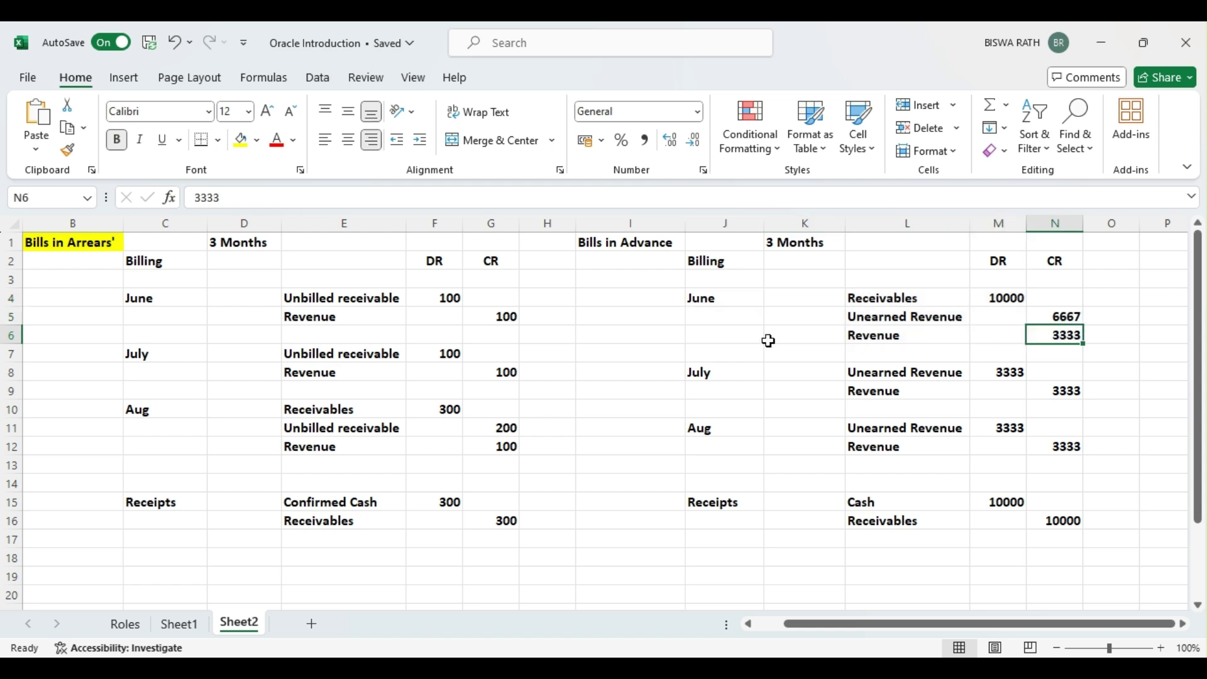
left_click_drag(709, 339, 1066, 338)
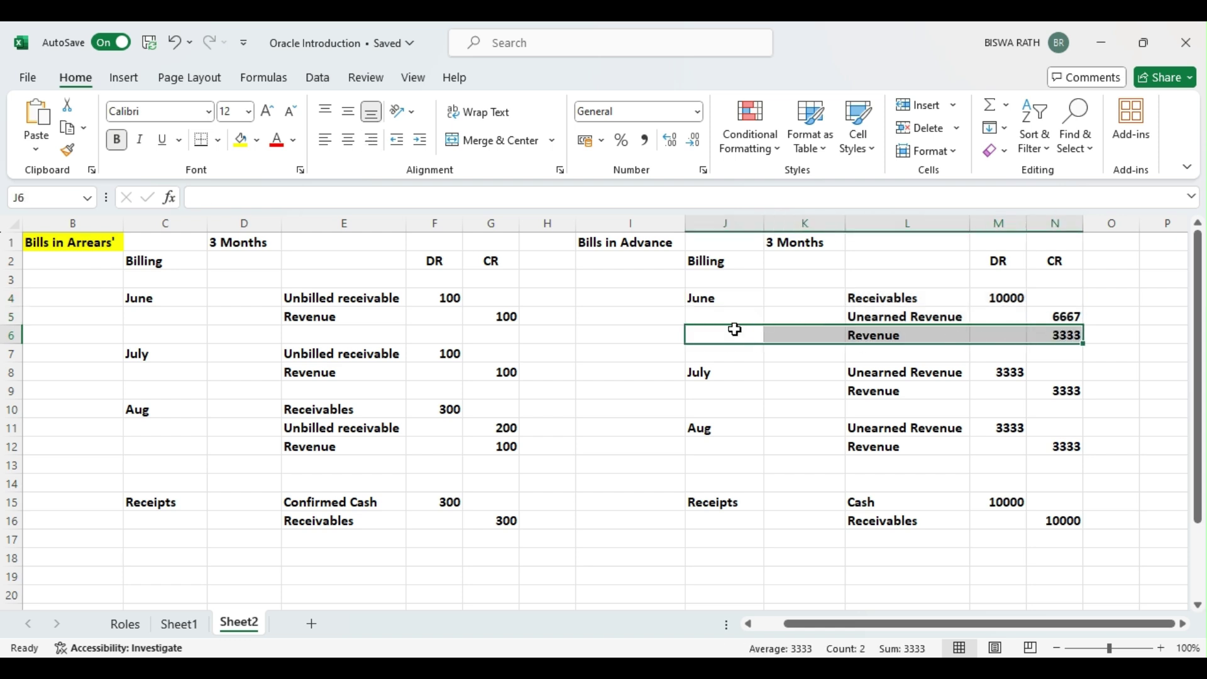
left_click_drag(705, 314, 1069, 312)
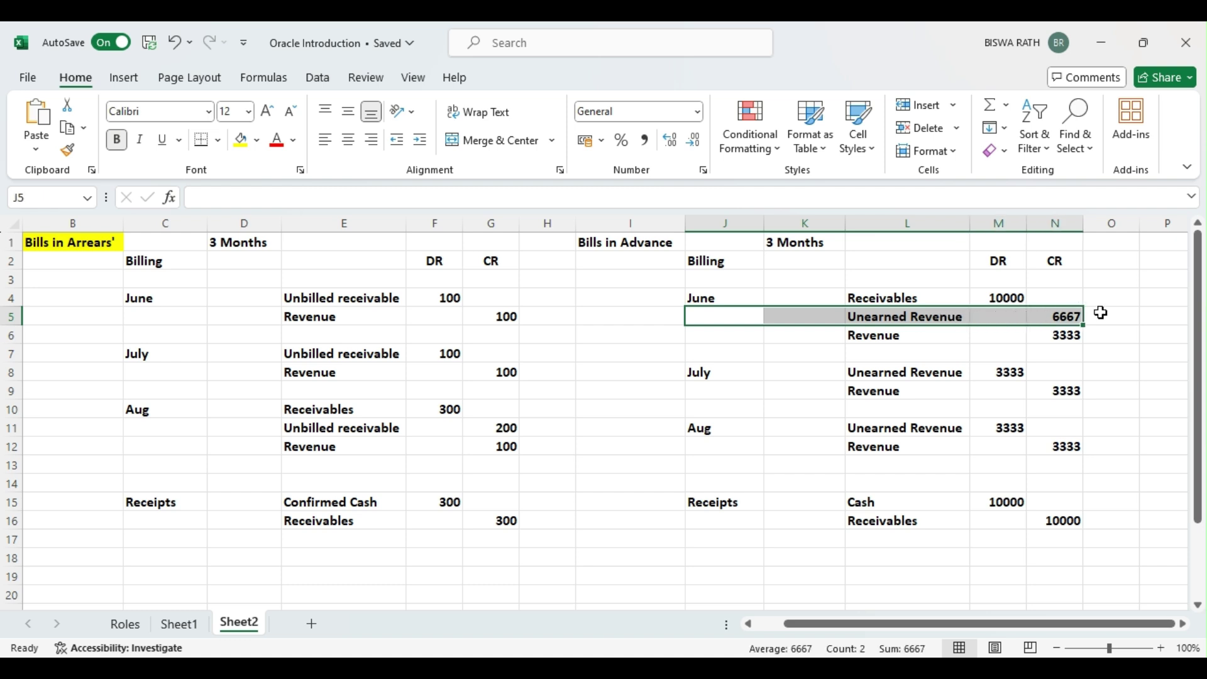
left_click_drag(1102, 312, 725, 319)
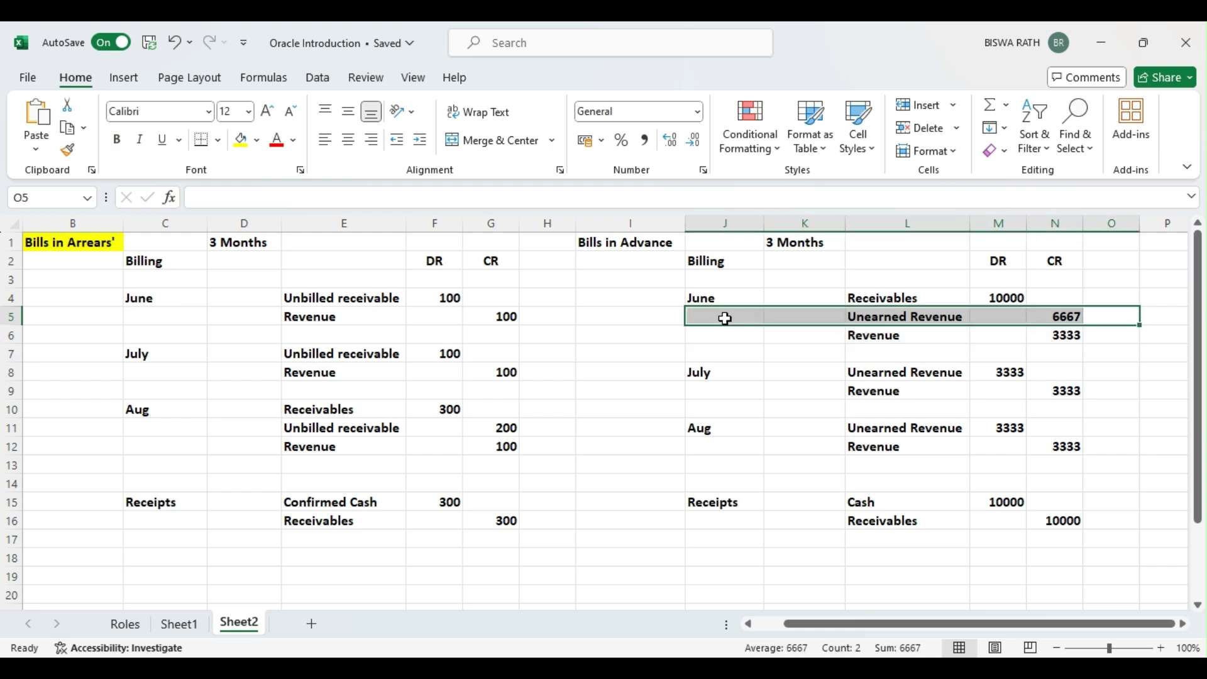
Compare the July Bills in Advance entries for Unearned Revenue and Revenue with the June Unearned Revenue credit
left_click(729, 377)
left_click_drag(728, 377, 1102, 380)
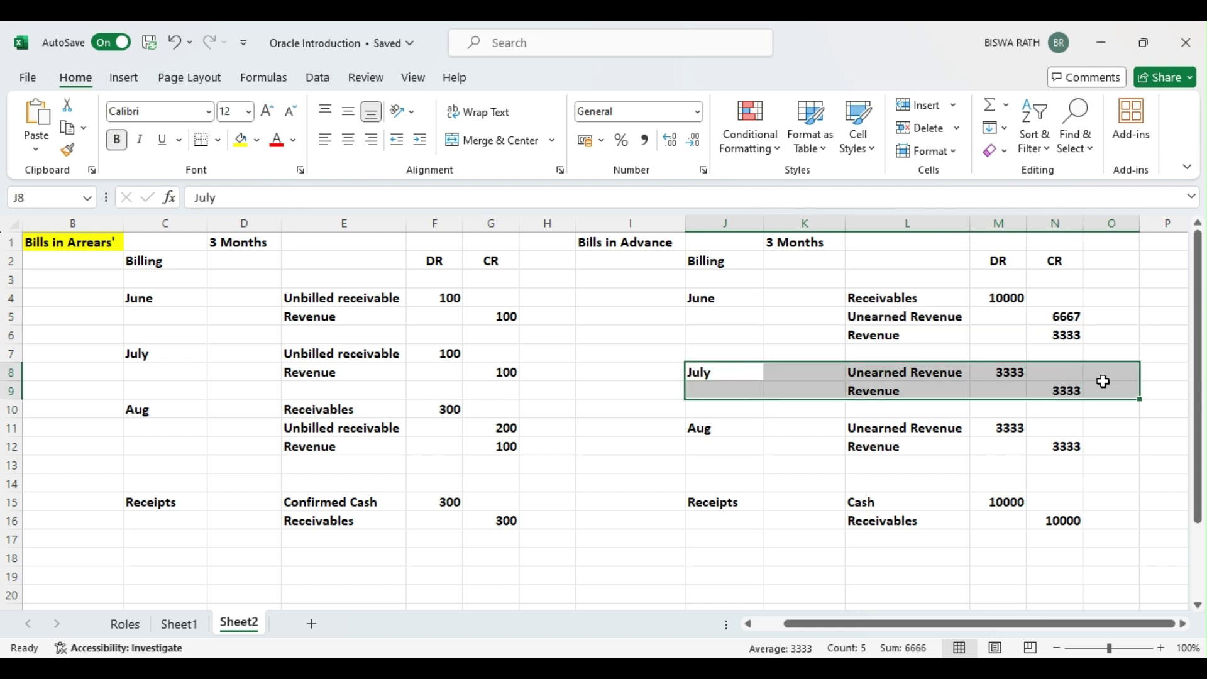
left_click(903, 373)
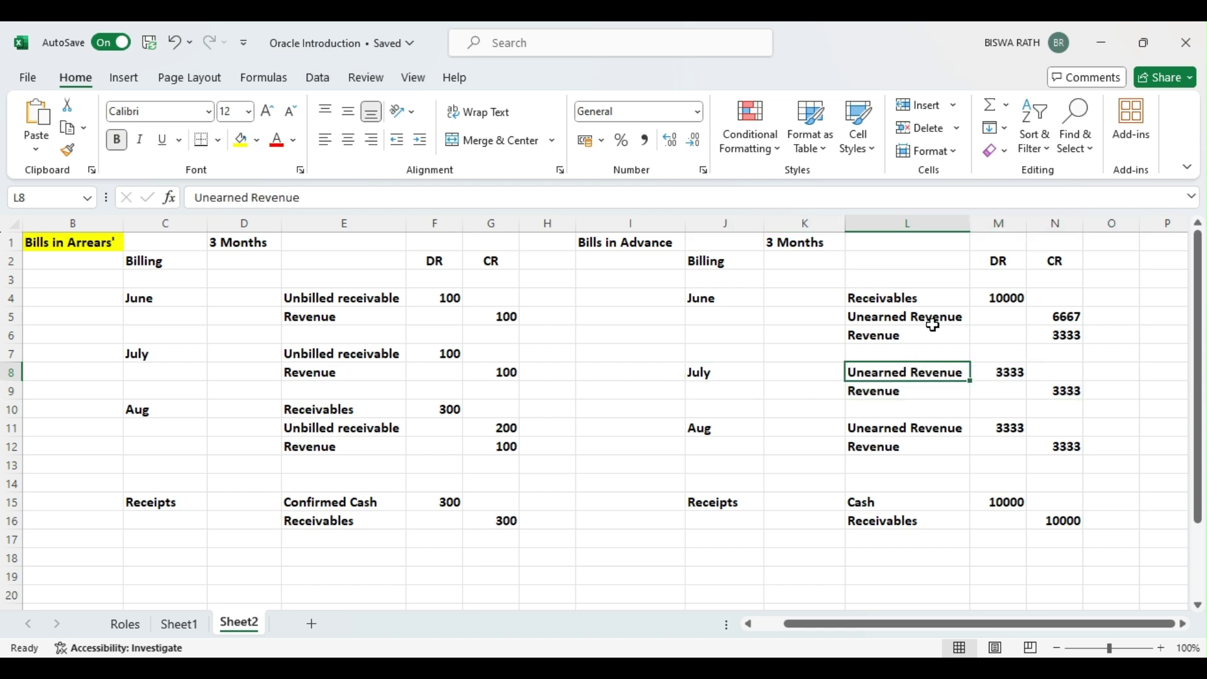
left_click(1051, 317)
left_click_drag(962, 319, 1048, 318)
left_click(941, 373)
left_click(918, 391)
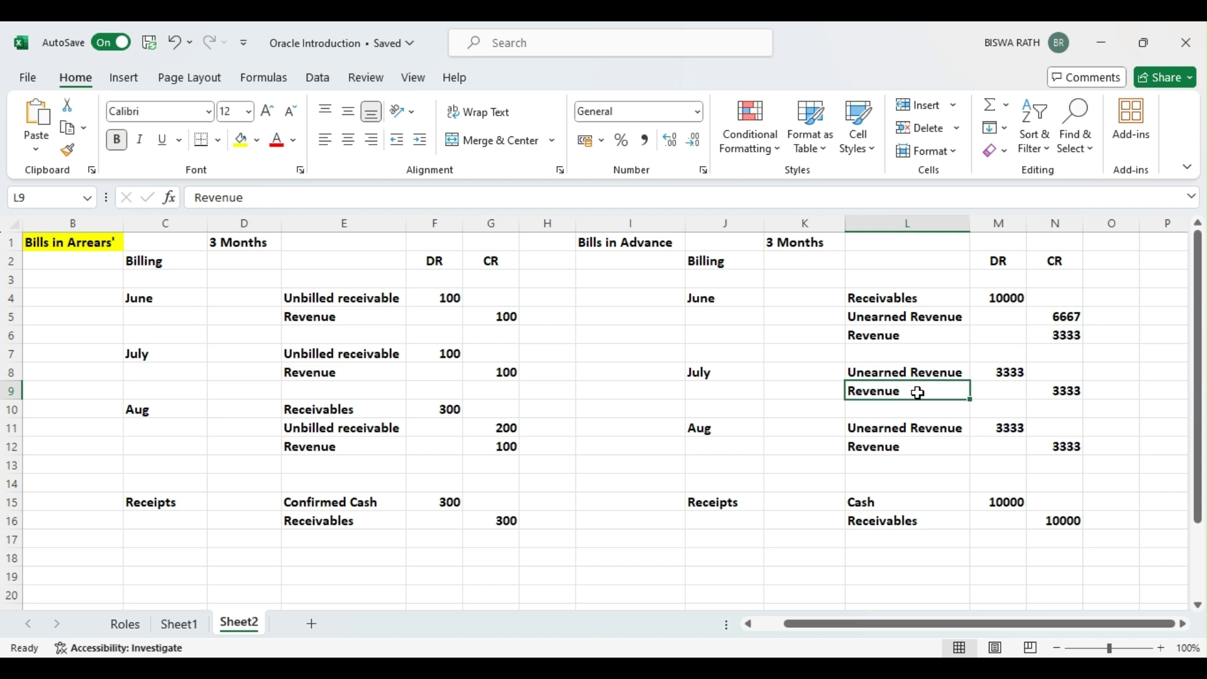
Examine the August Bills in Advance entries and trace the June Unearned Revenue credit through the July and August debits
left_click(726, 428)
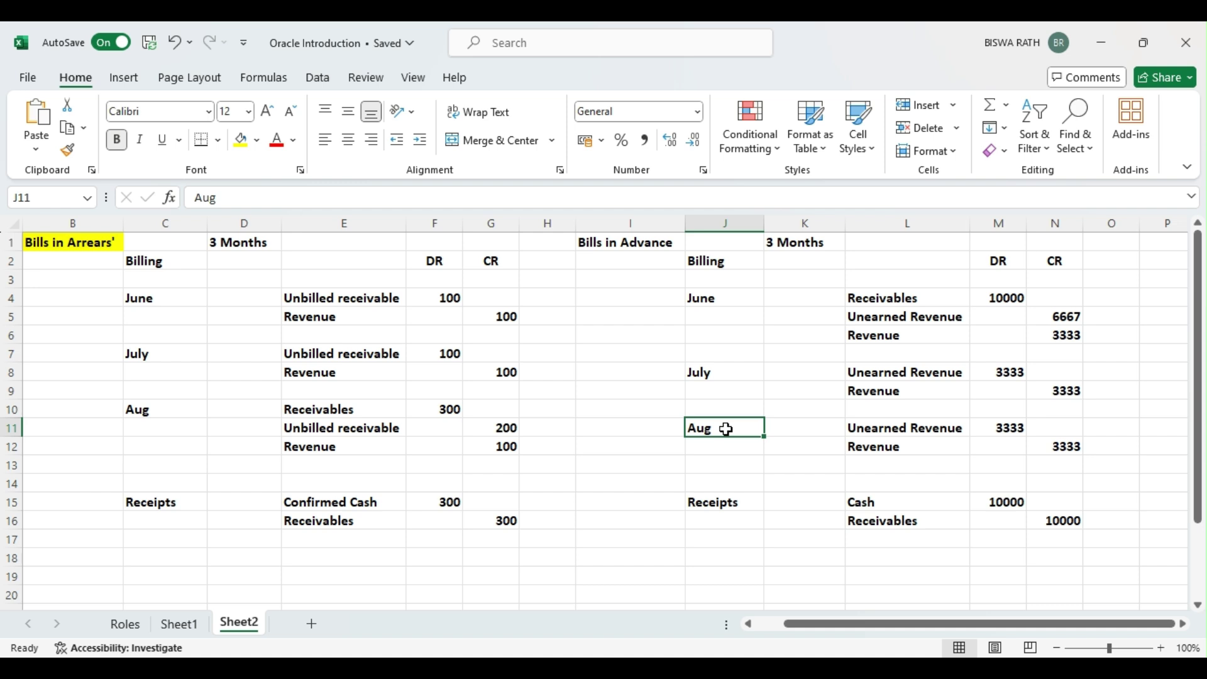
left_click(924, 427)
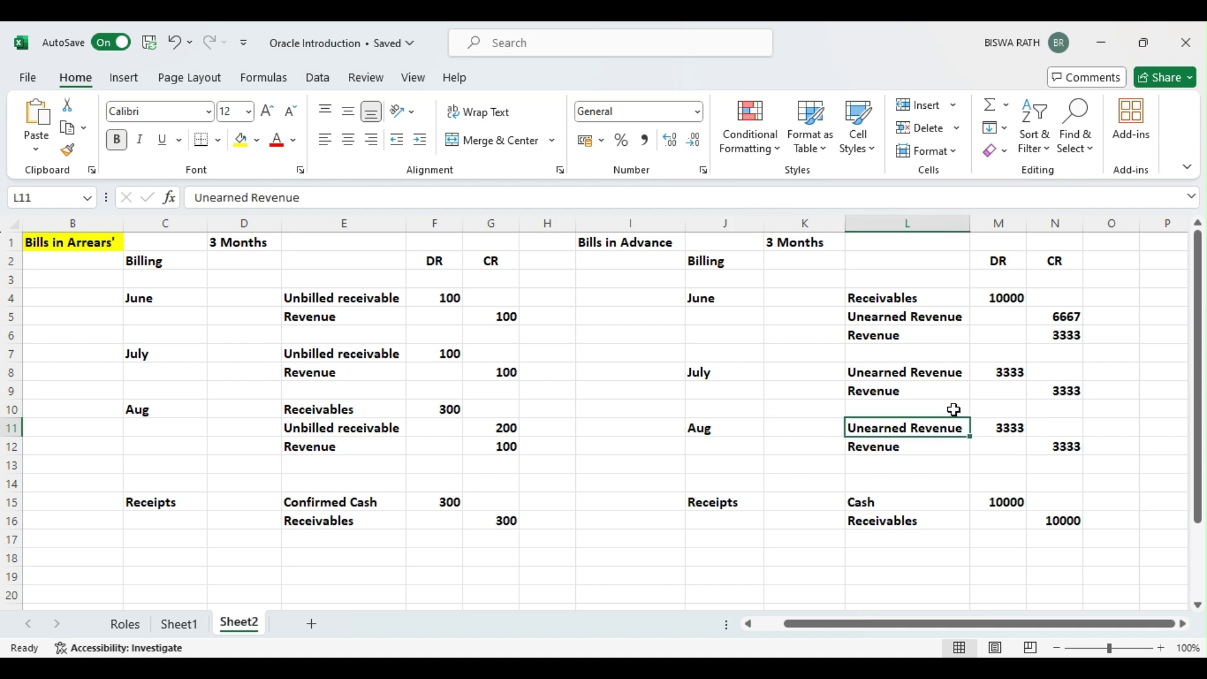
left_click(935, 447)
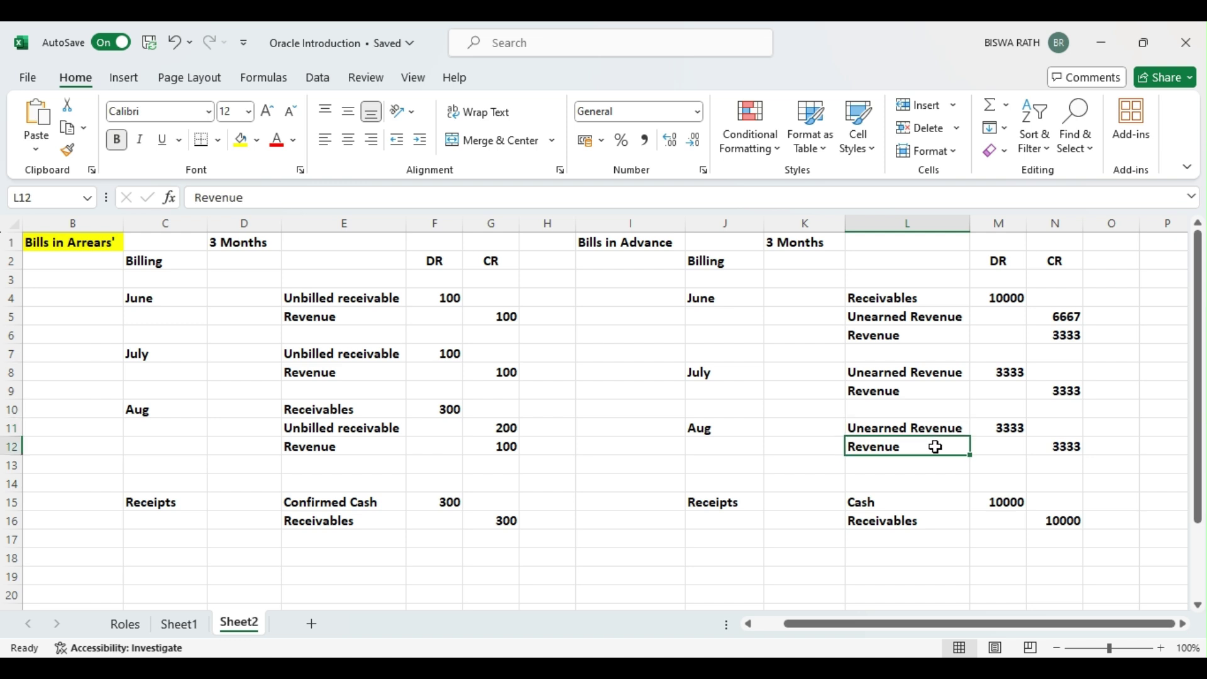
left_click(935, 320)
left_click(1063, 324)
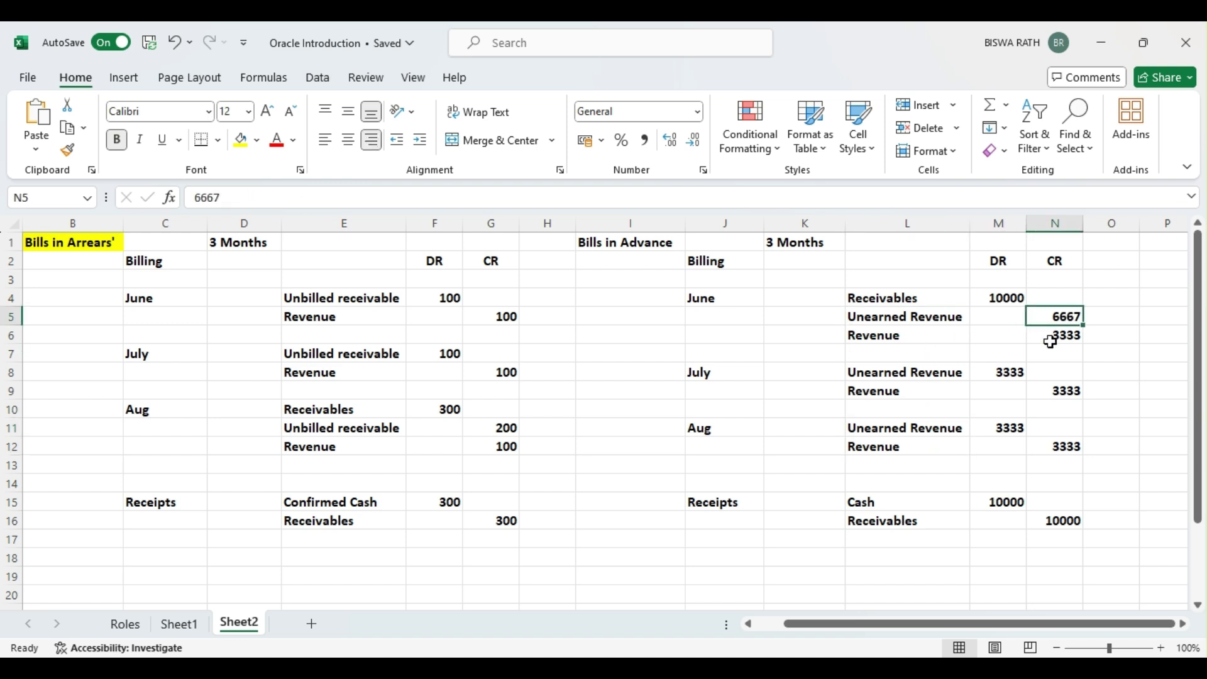
left_click(1015, 371)
left_click(1006, 427)
left_click_drag(884, 290, 1064, 452)
left_click(1048, 447)
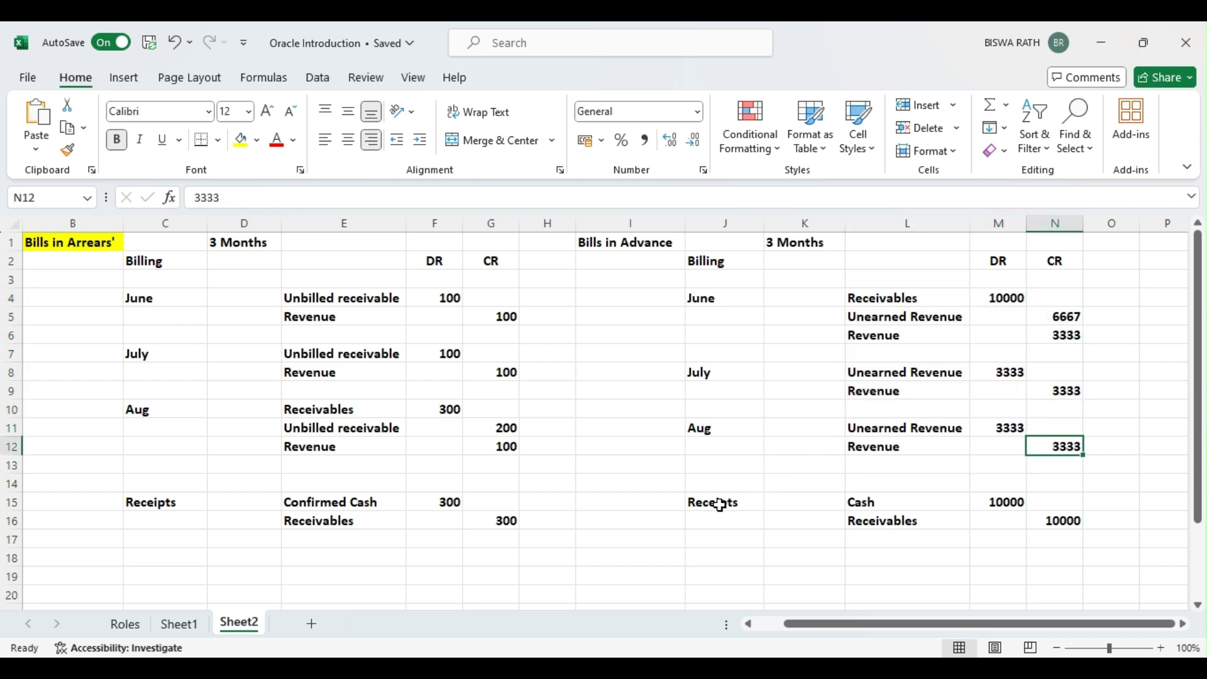
Replace the Cash label in the Bills in Advance receipts with Confirmed Cash, copied from the Bills in Arrears receipts
left_click(369, 506)
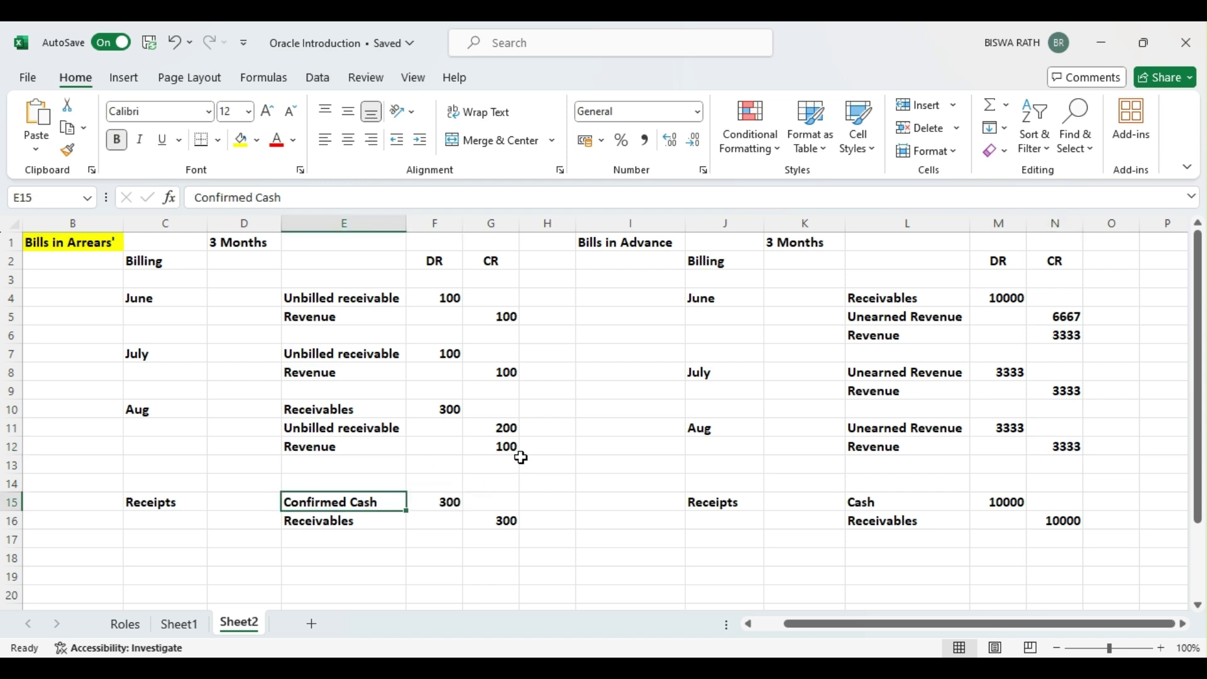
key("ctrl+c")
left_click(911, 503)
key("ctrl+v")
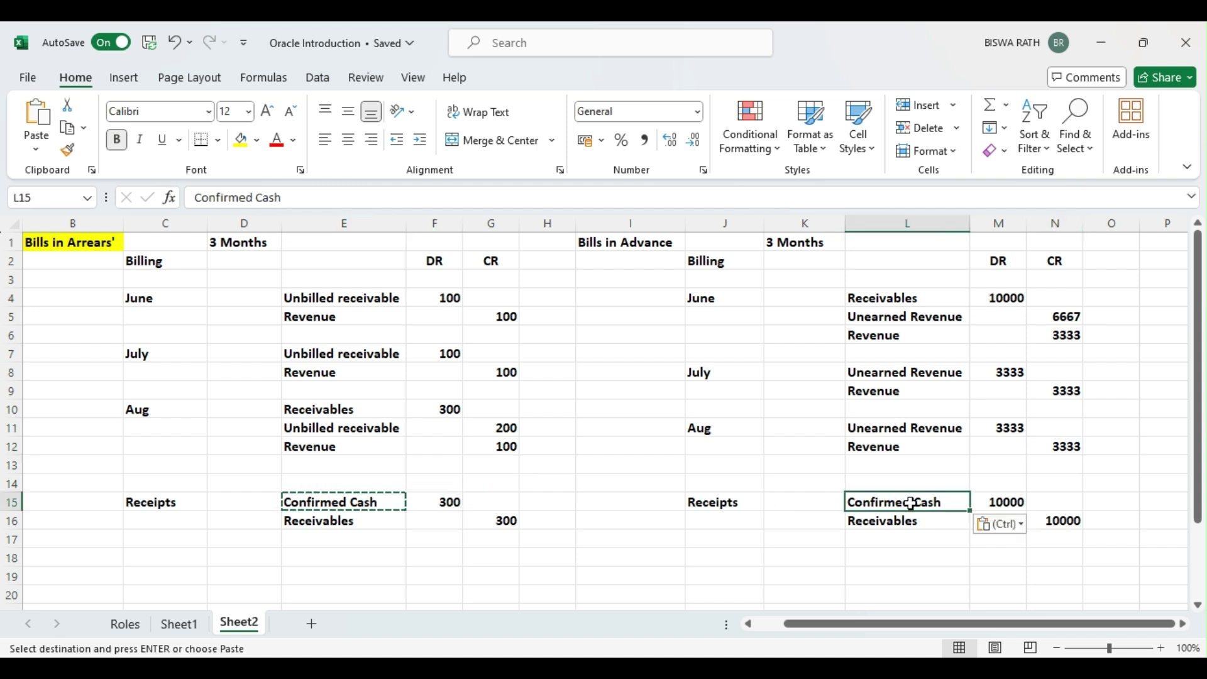
key("Escape")
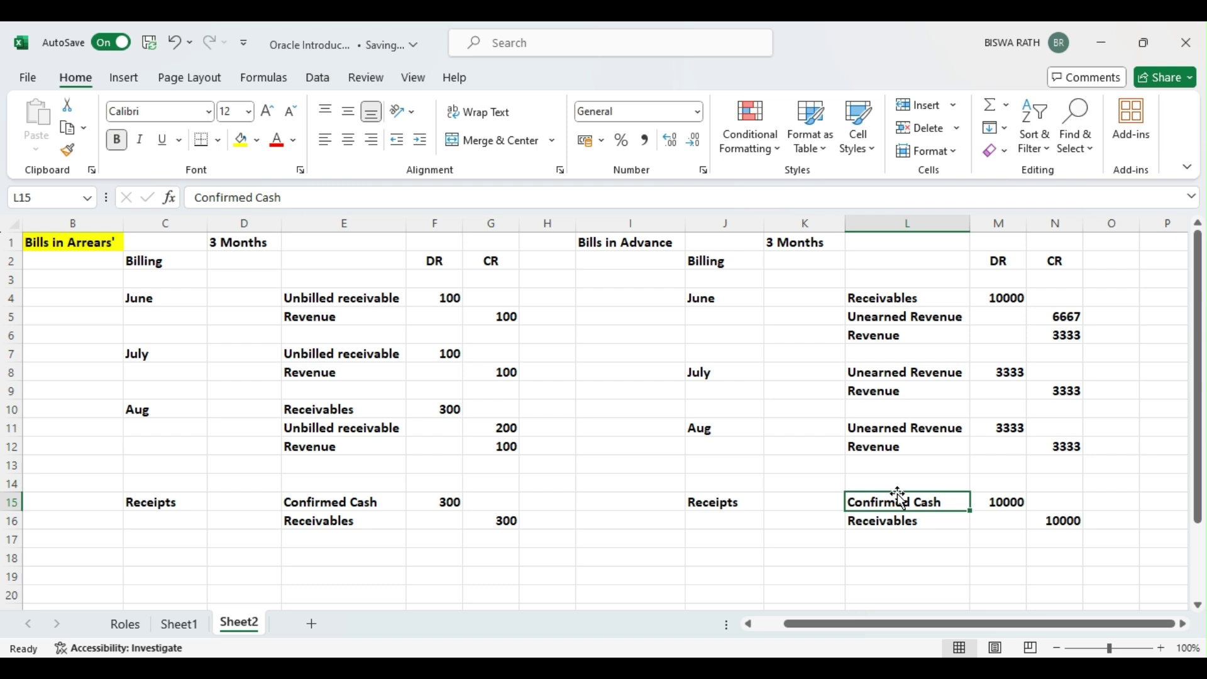
Highlight the Bills in Advance heading with a yellow fill
left_click(908, 393)
left_click(916, 301)
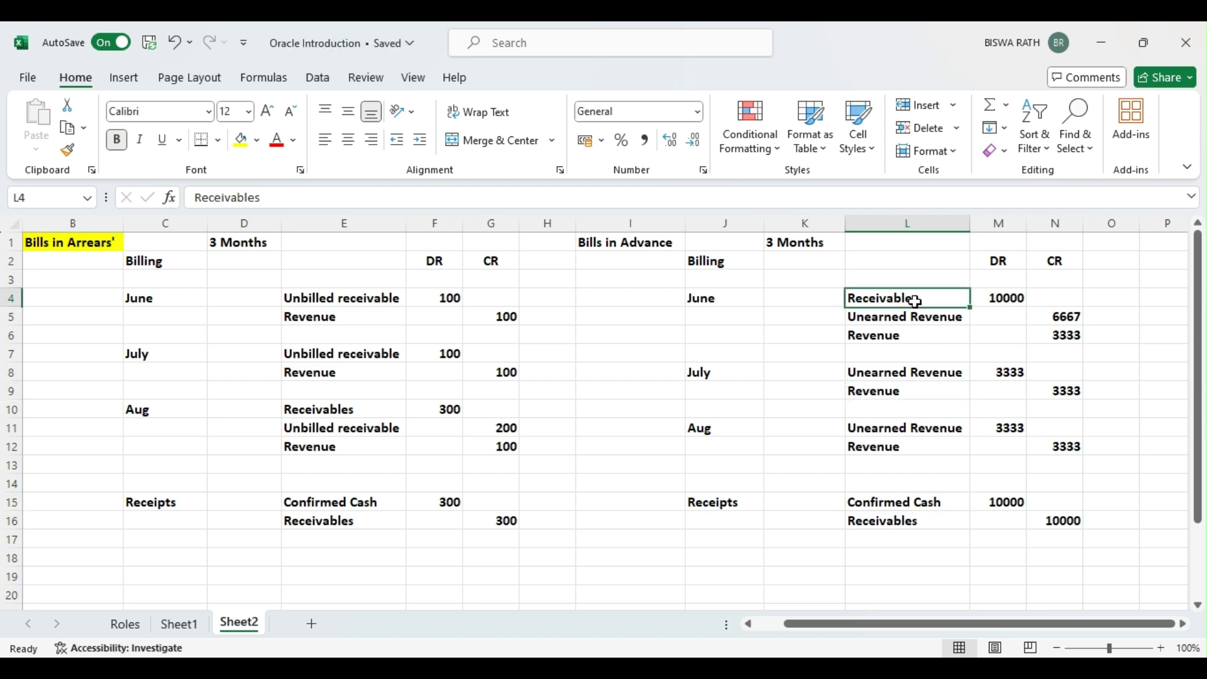
left_click(630, 243)
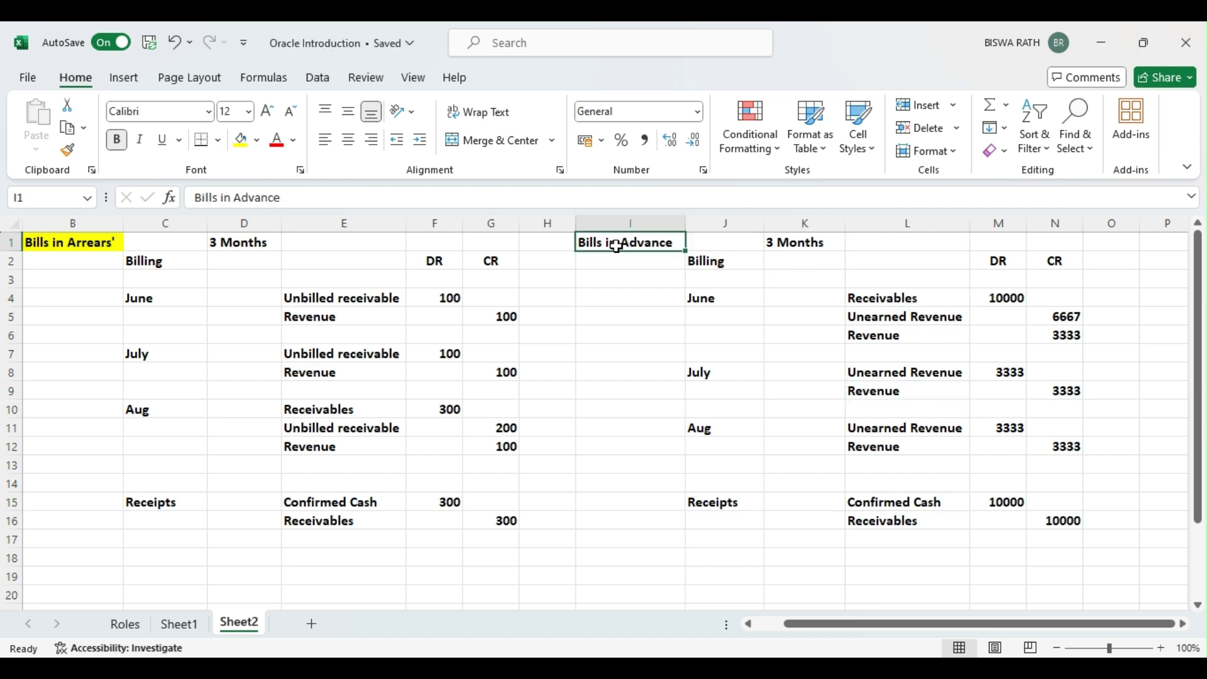
left_click(242, 144)
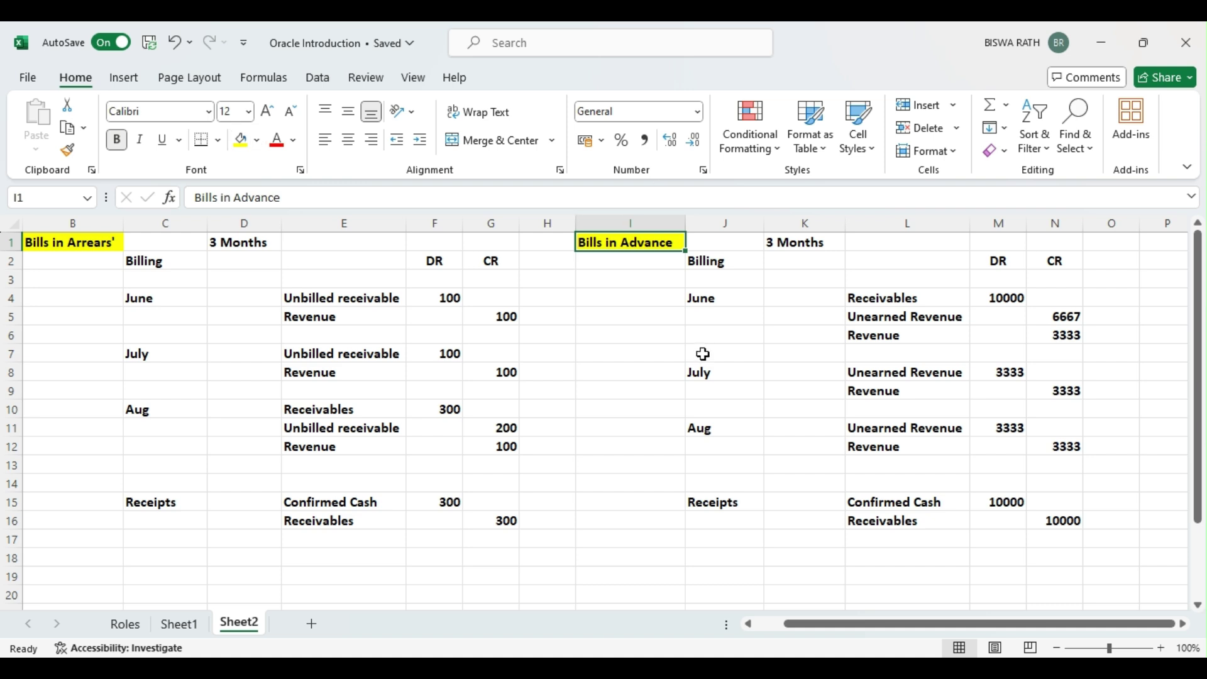
Switch to Oracle Fusion Cloud Applications in the browser and open Billing to create a transaction
left_click(569, 668)
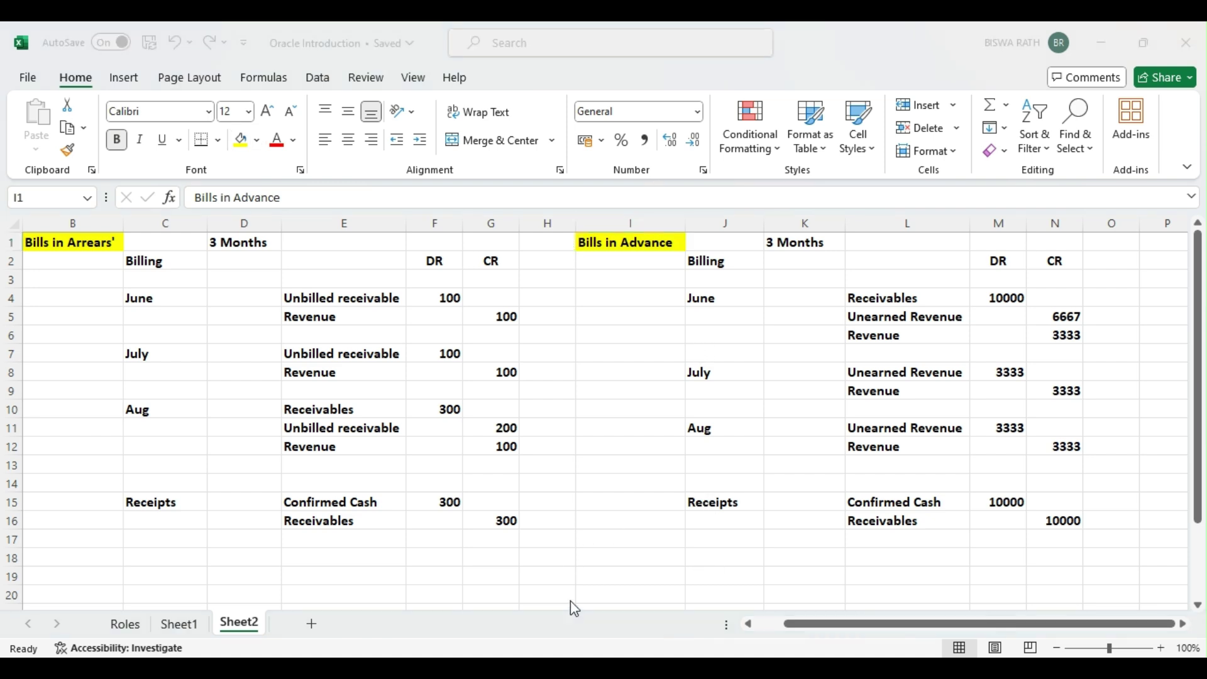
left_click(607, 594)
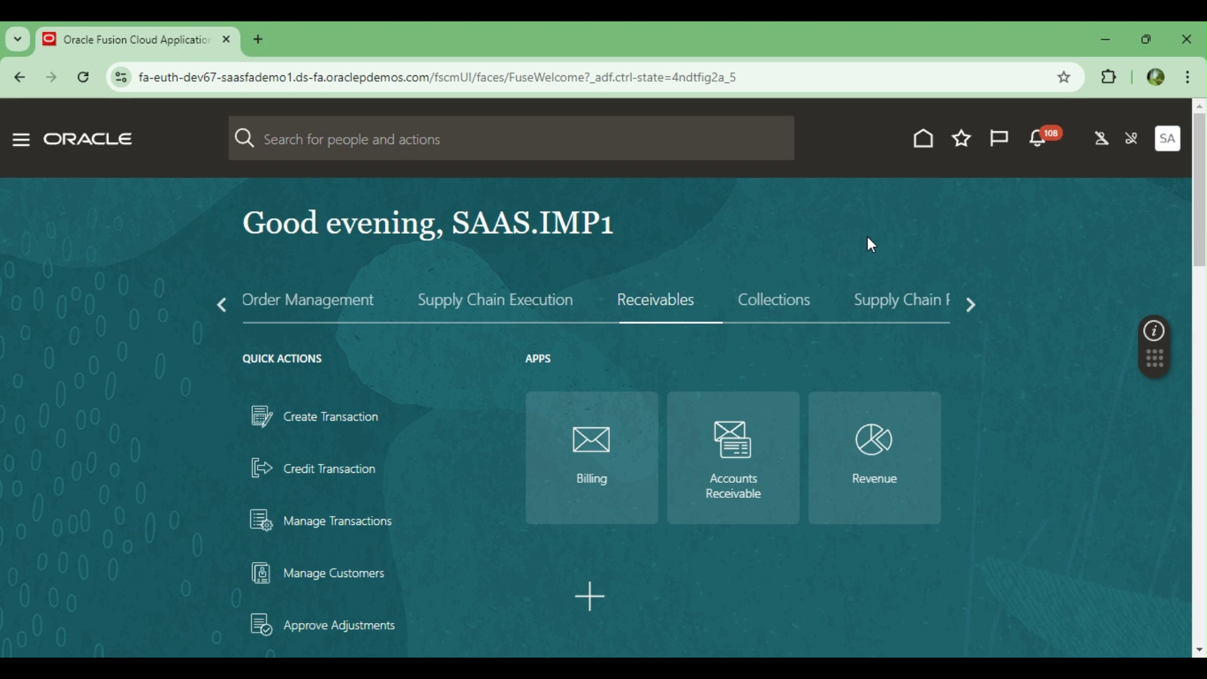
left_click(598, 444)
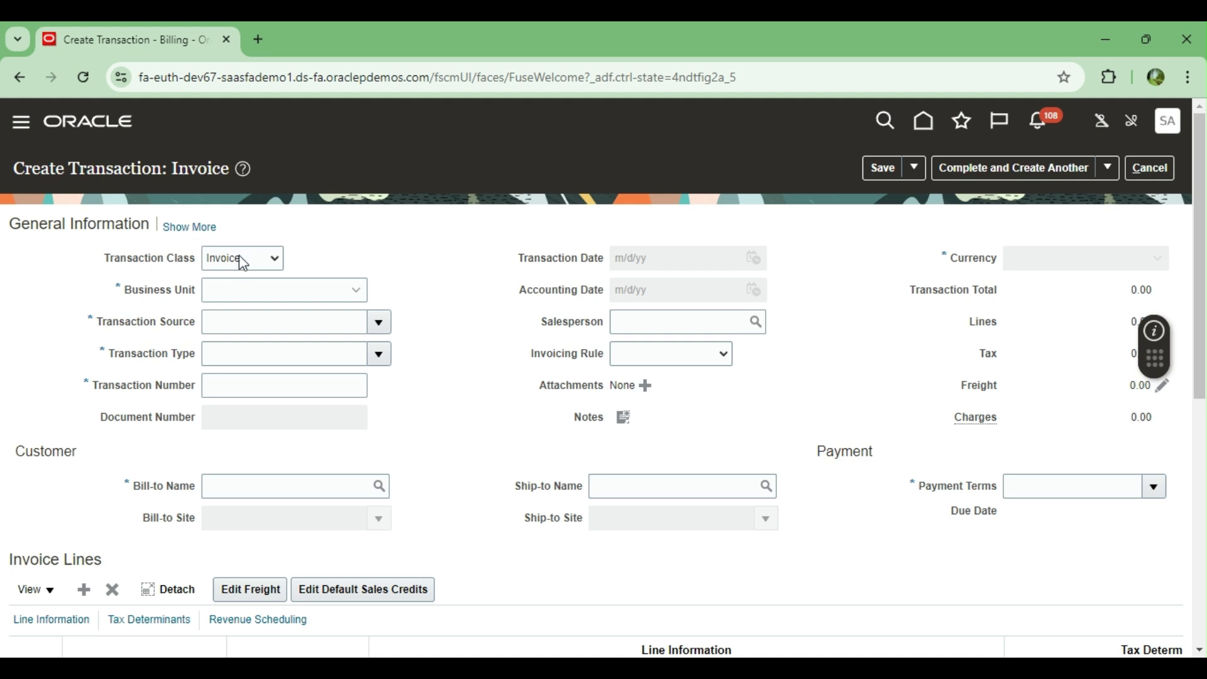
Set the invoice's business unit to US1 Business Unit and its transaction number to 1
left_click(358, 292)
left_click(270, 331)
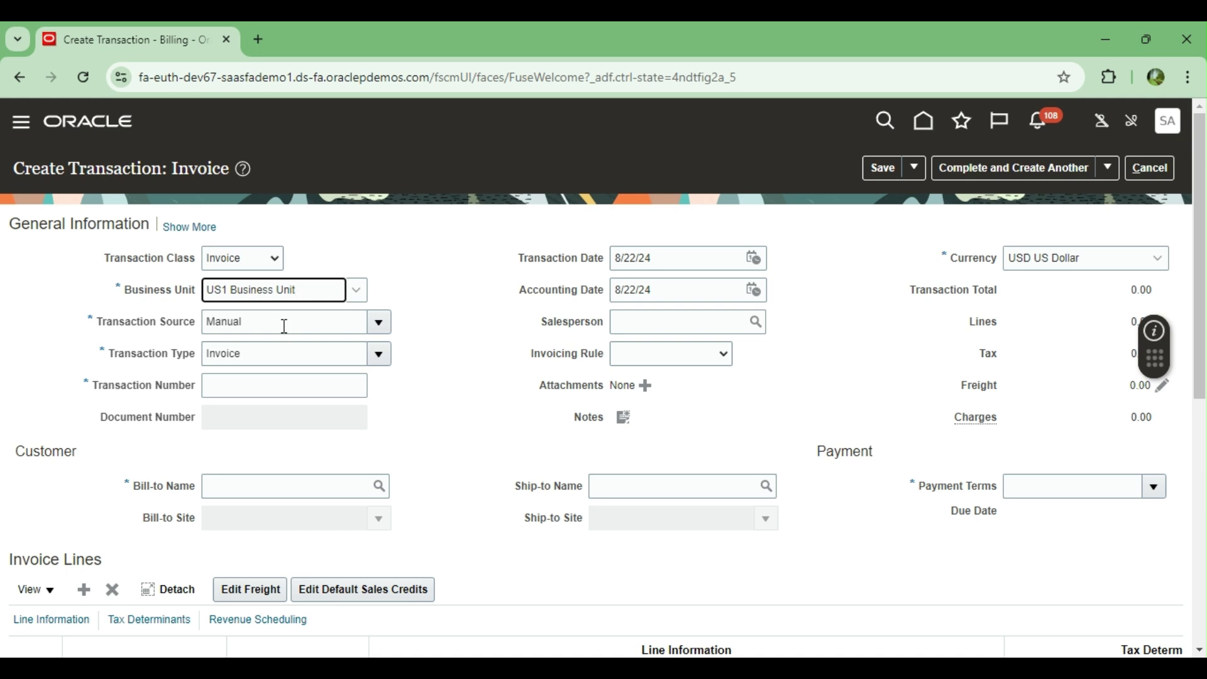
left_click(244, 383)
type("1")
key("Tab")
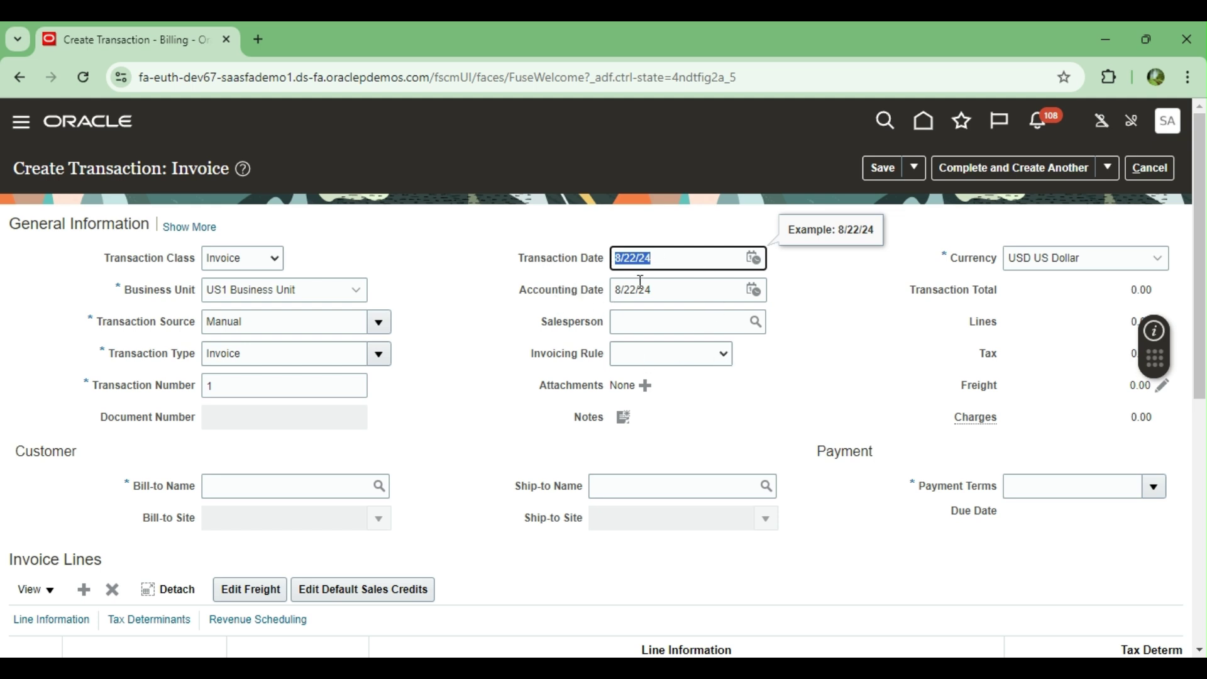
Set the invoicing rule to In Advance and the bill-to customer to Reliance India Ltd
left_click(657, 356)
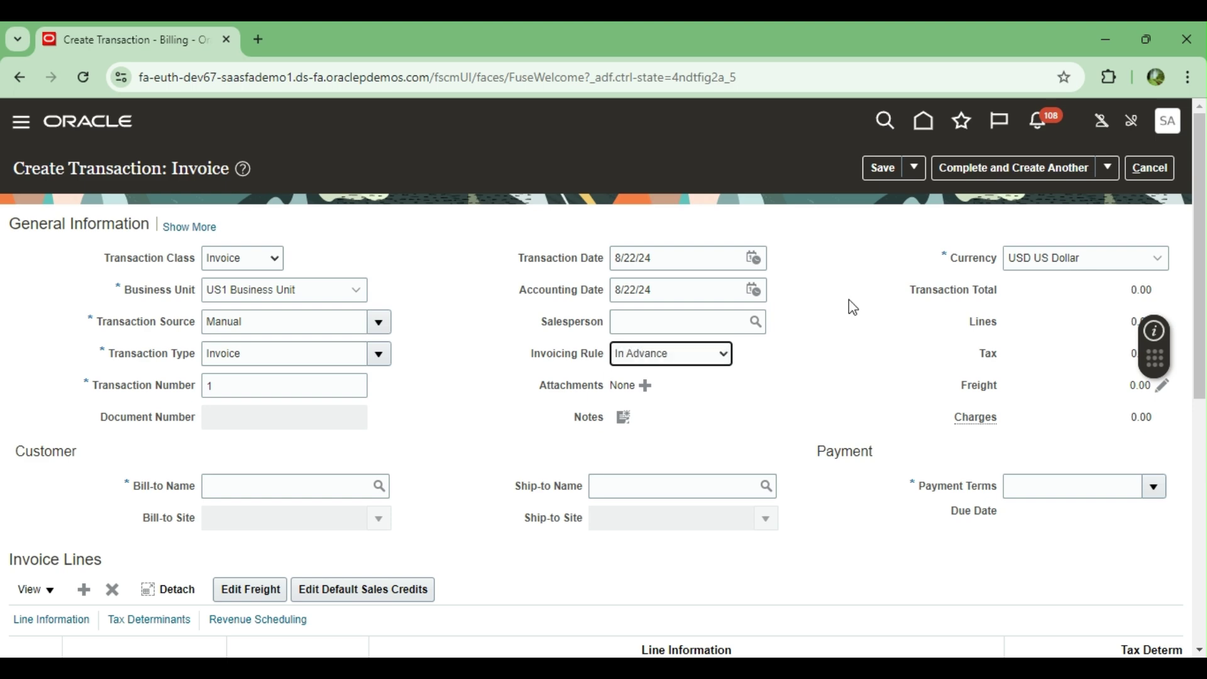
scroll(850, 302, "down", 1)
left_click(263, 310)
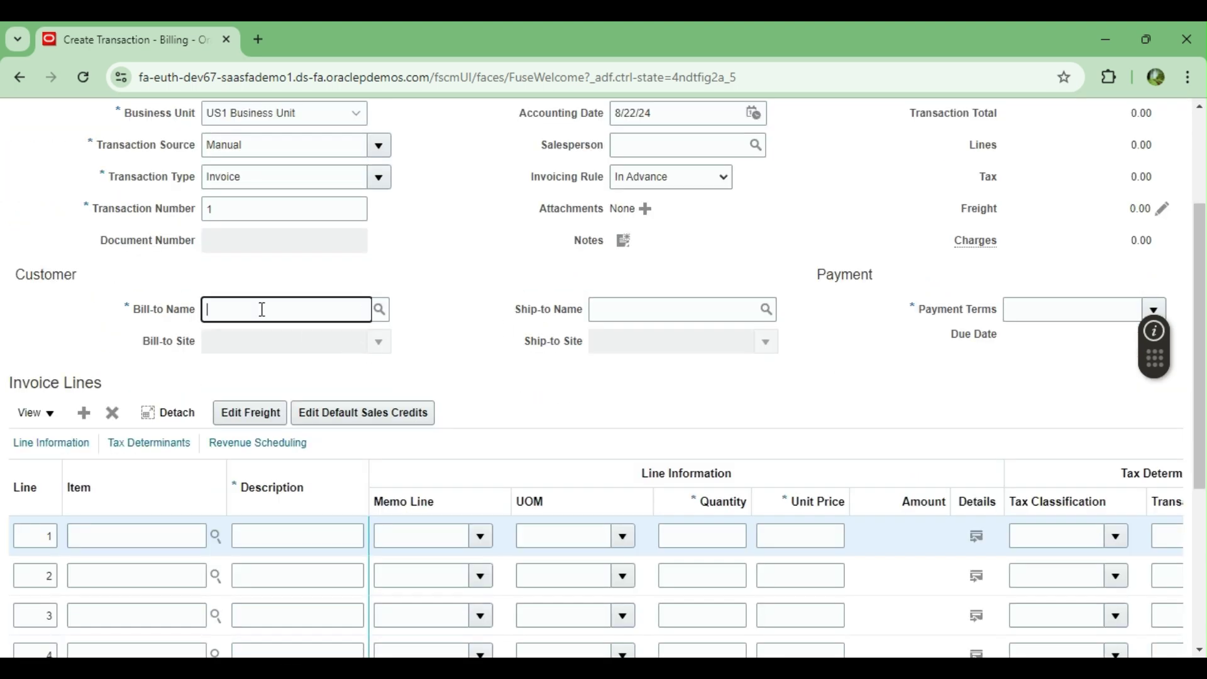
type("RELIANCE")
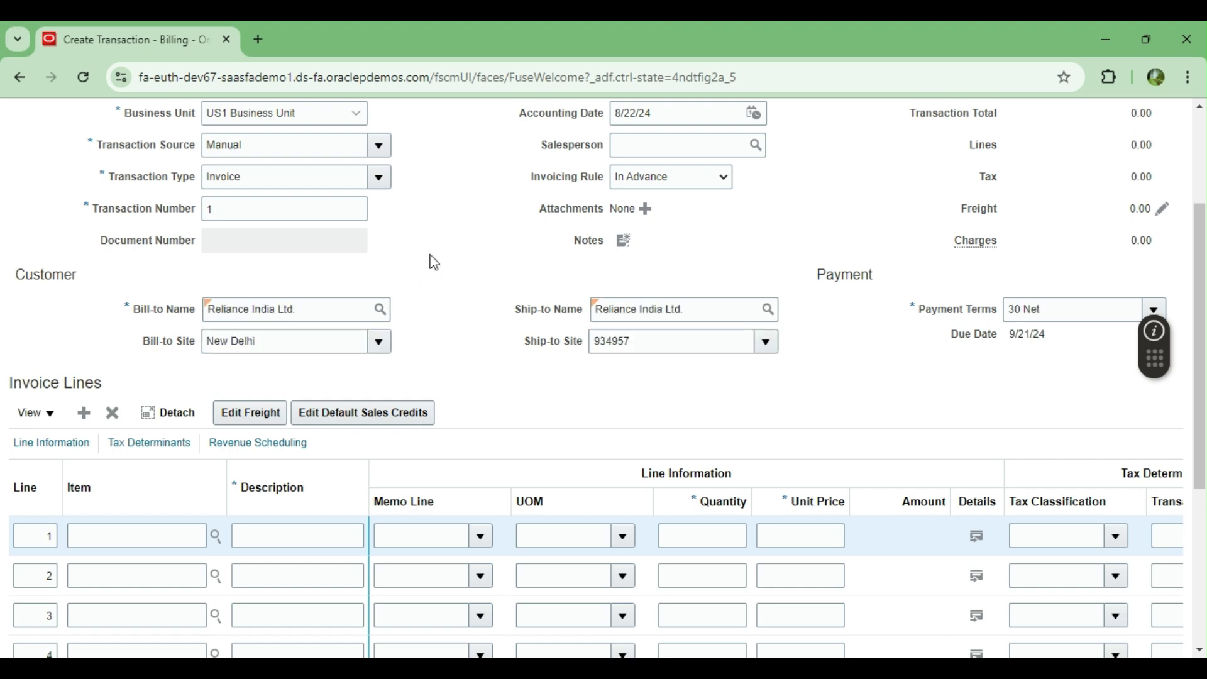
scroll(440, 271, "up", 3)
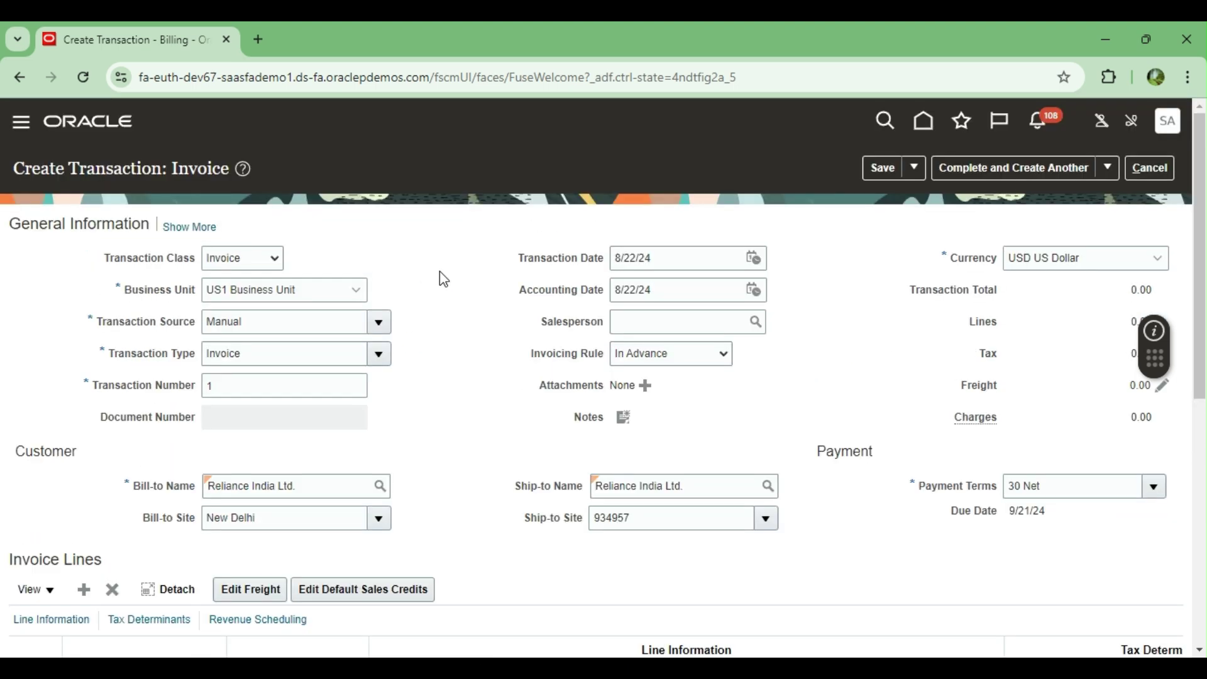
Fill in invoice line 1 with the description SERVICE FOR 3 MONTHS, quantity 1 and unit price 3000
scroll(439, 270, "down", 4)
left_click(263, 446)
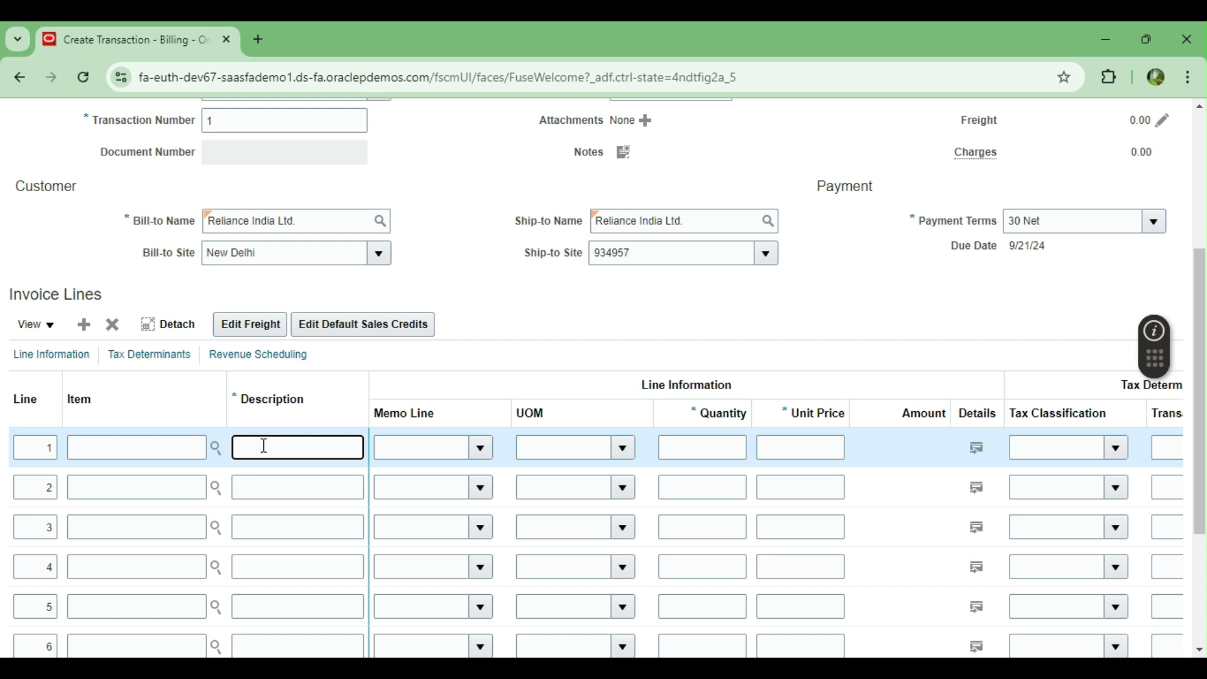
type("SERVICE FOR 3 MONTHS")
key("Tab")
left_click(704, 446)
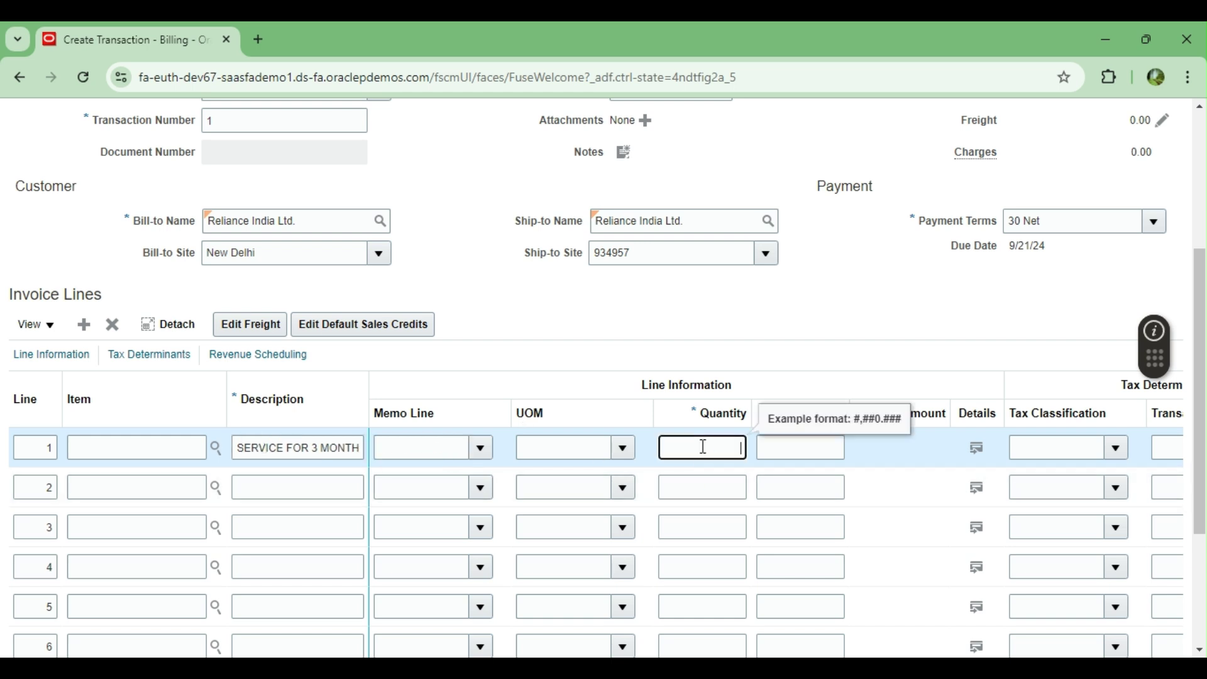
type("1")
key("Tab")
type("3000")
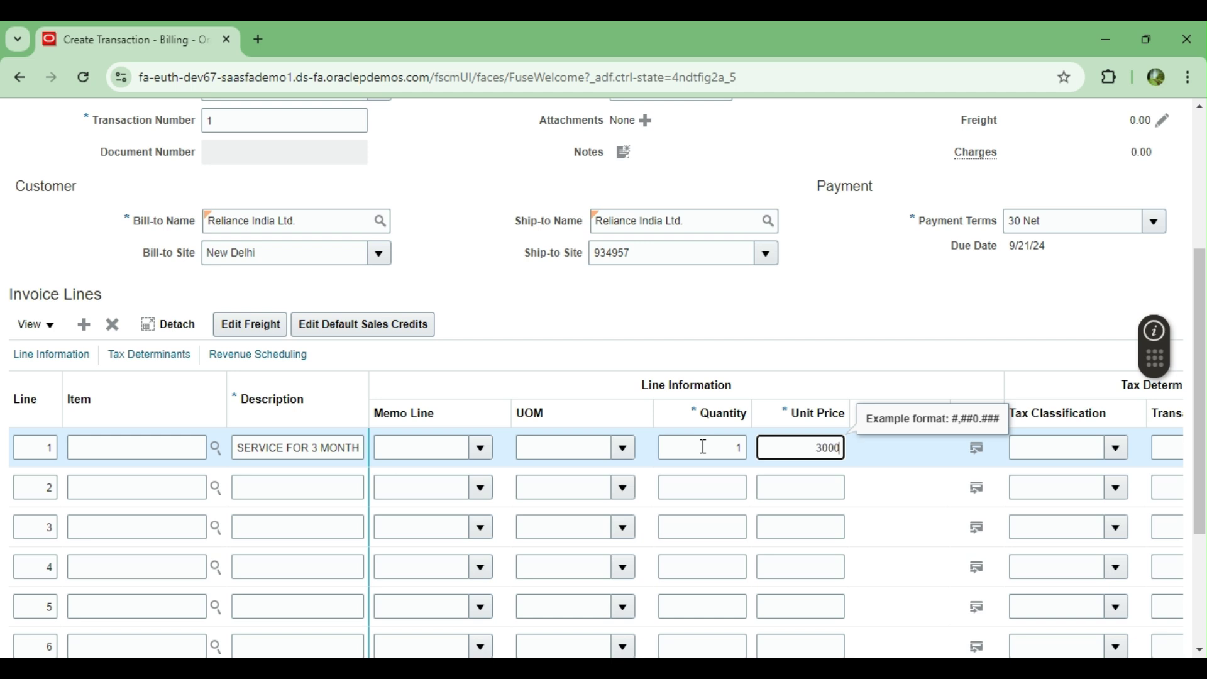
key("Tab")
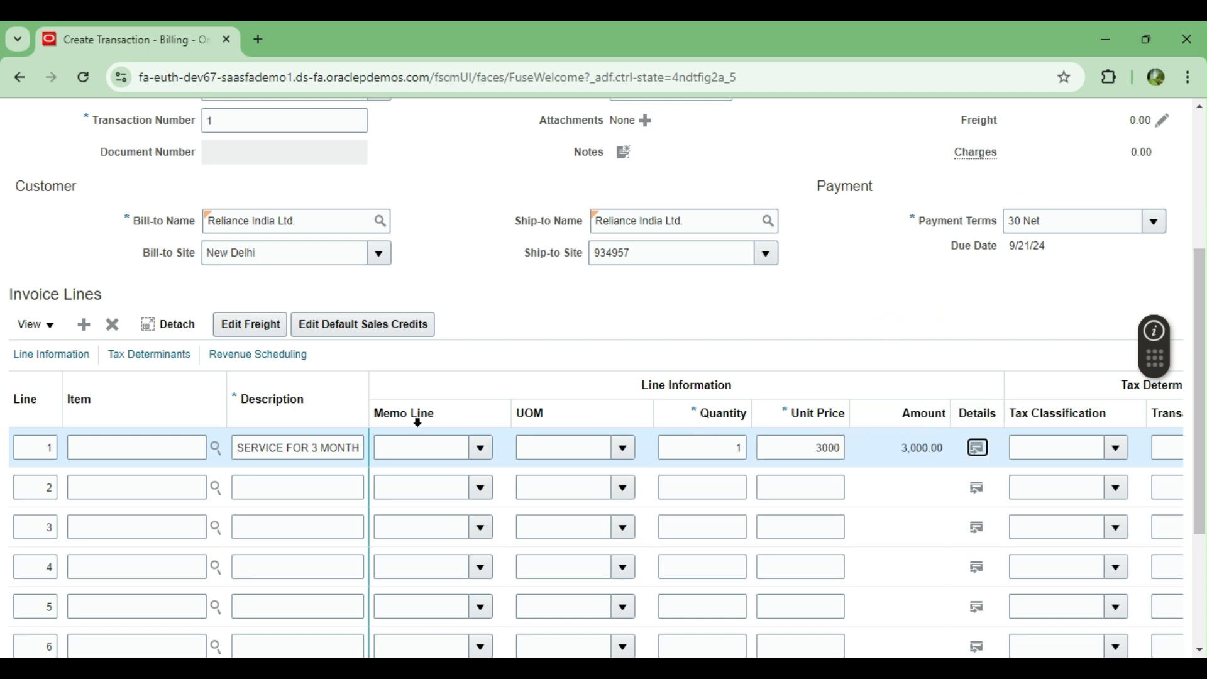
Assign the 3 Months Fixed revenue scheduling rule to invoice line 1
left_click(234, 357)
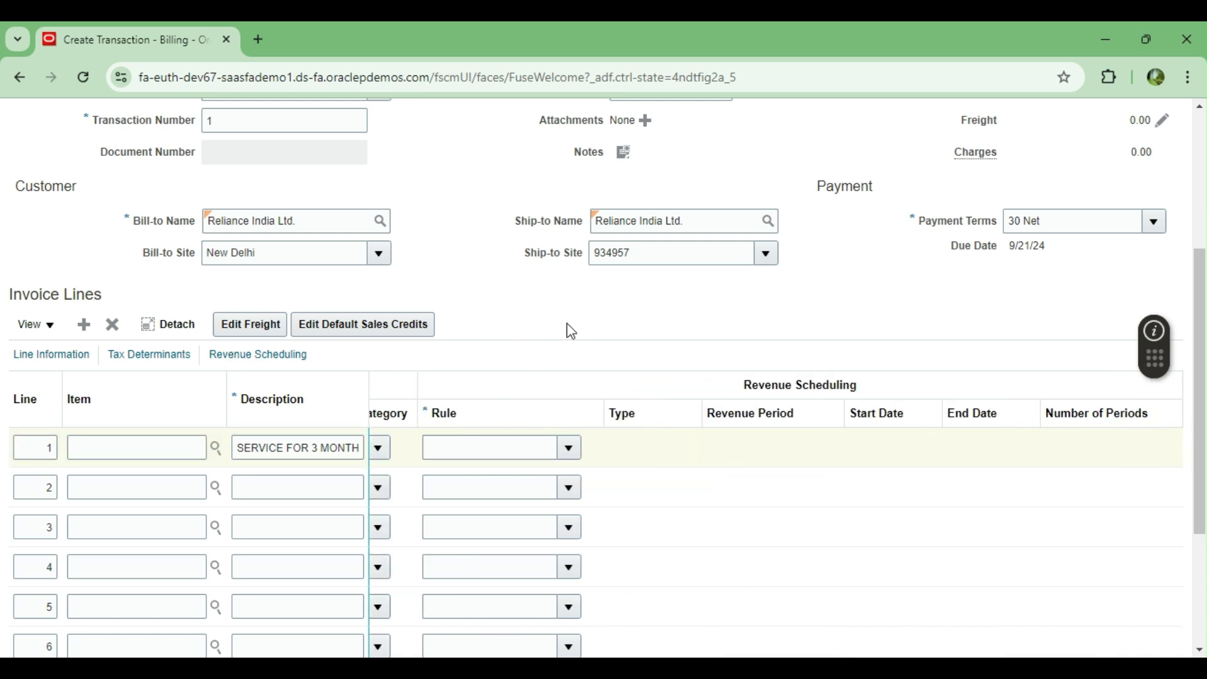
scroll(567, 331, "down", 1)
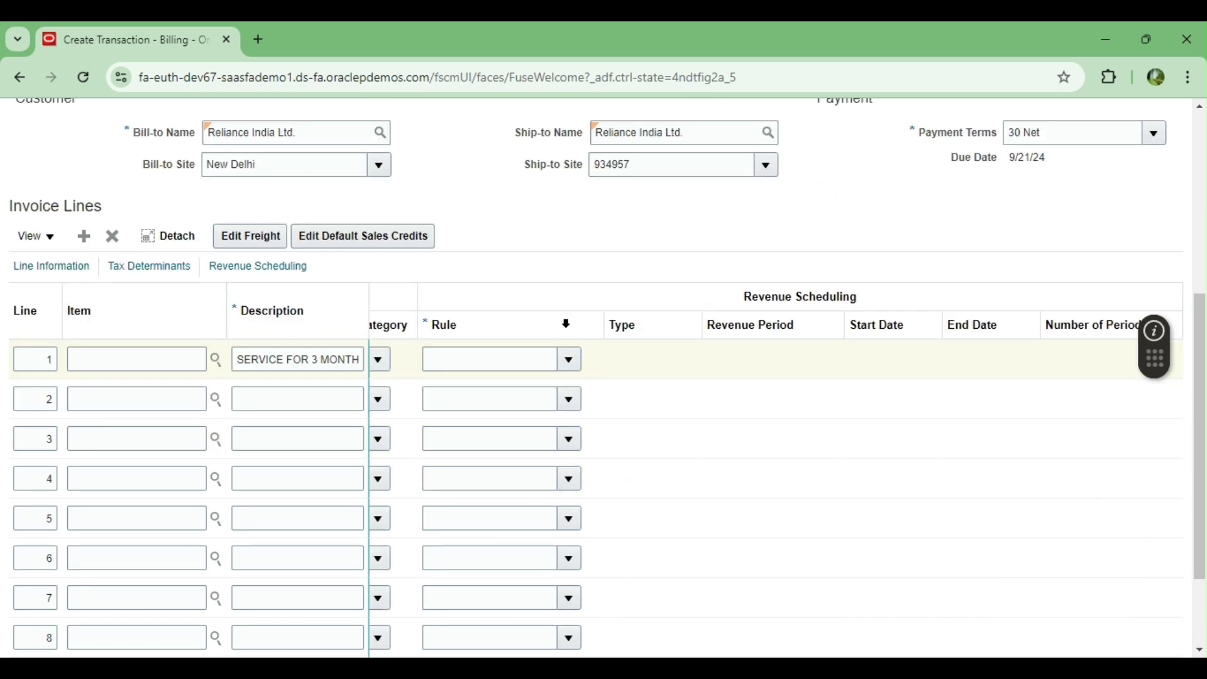
left_click(569, 359)
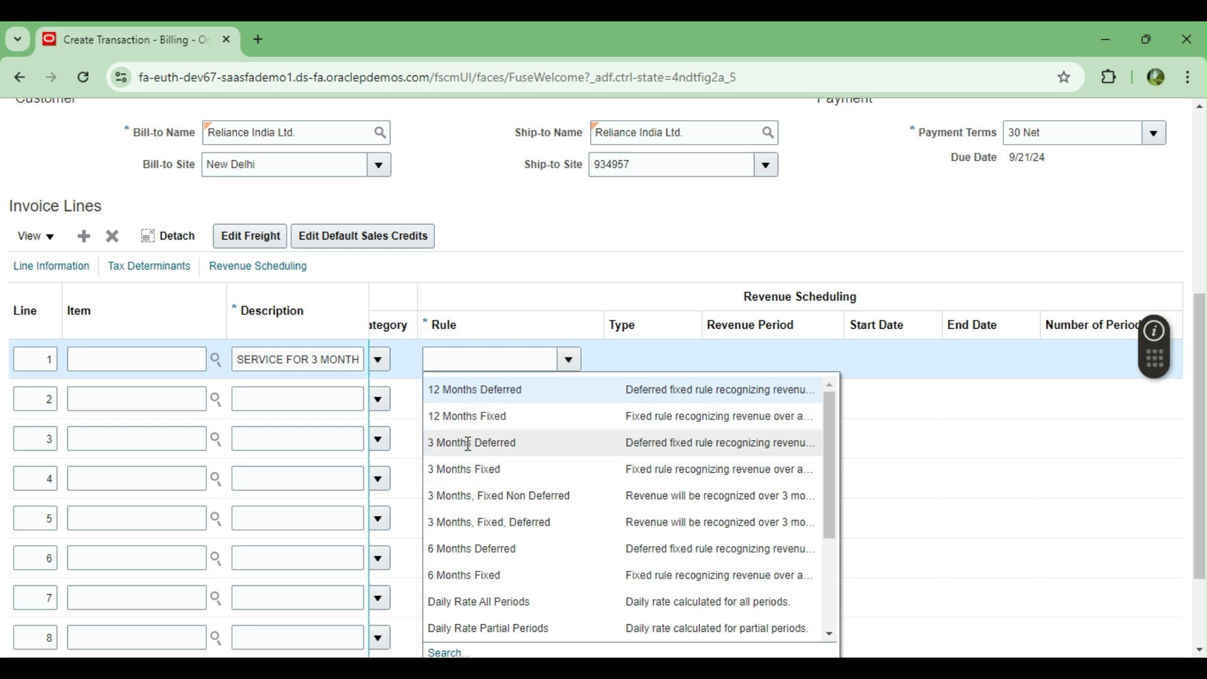
left_click(508, 466)
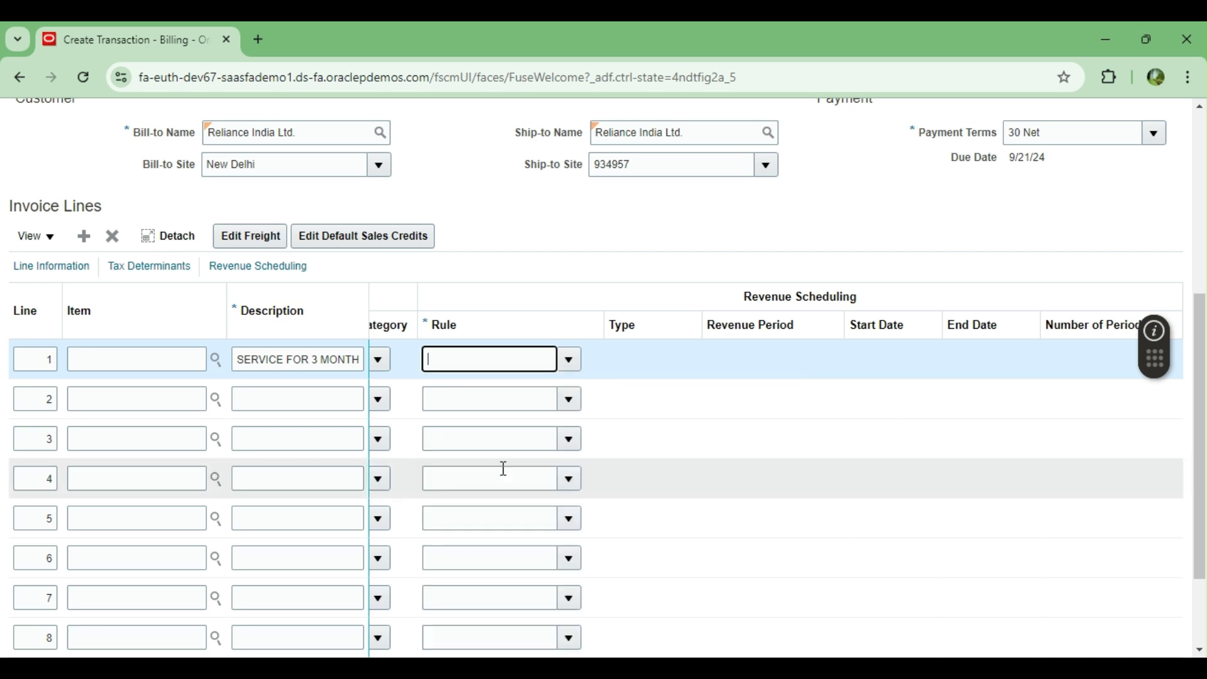
left_click(660, 377)
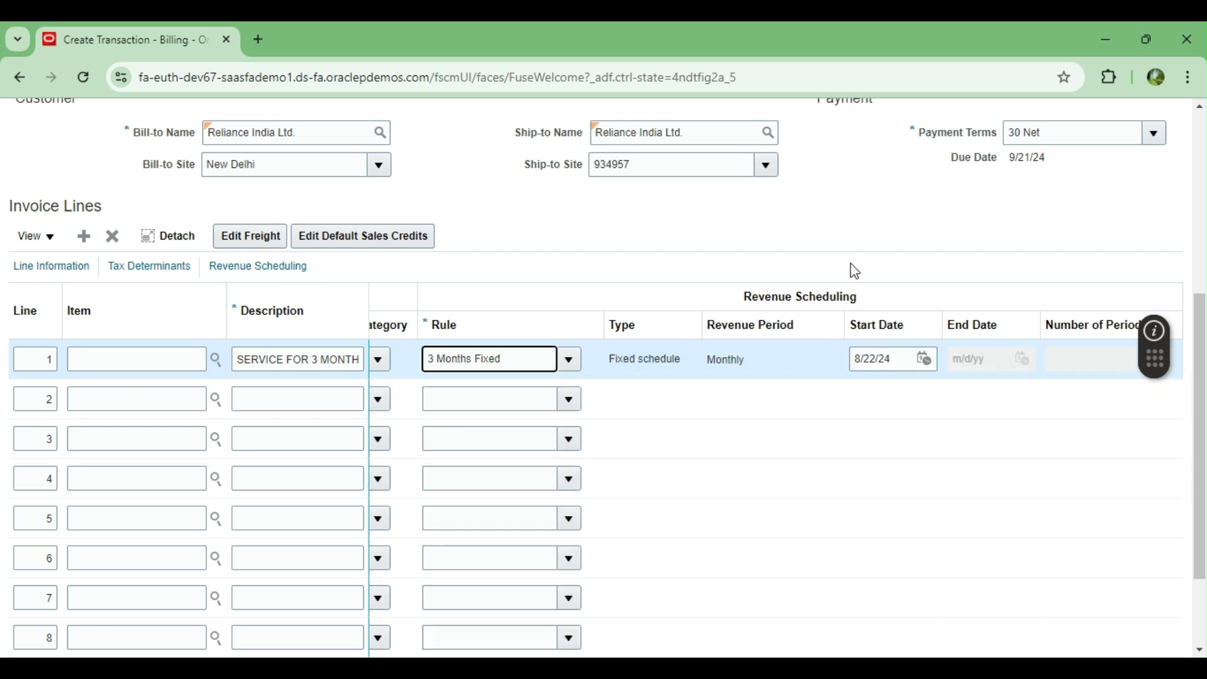
Change the invoice's transaction date to 6/1/24
scroll(852, 311, "up", 5)
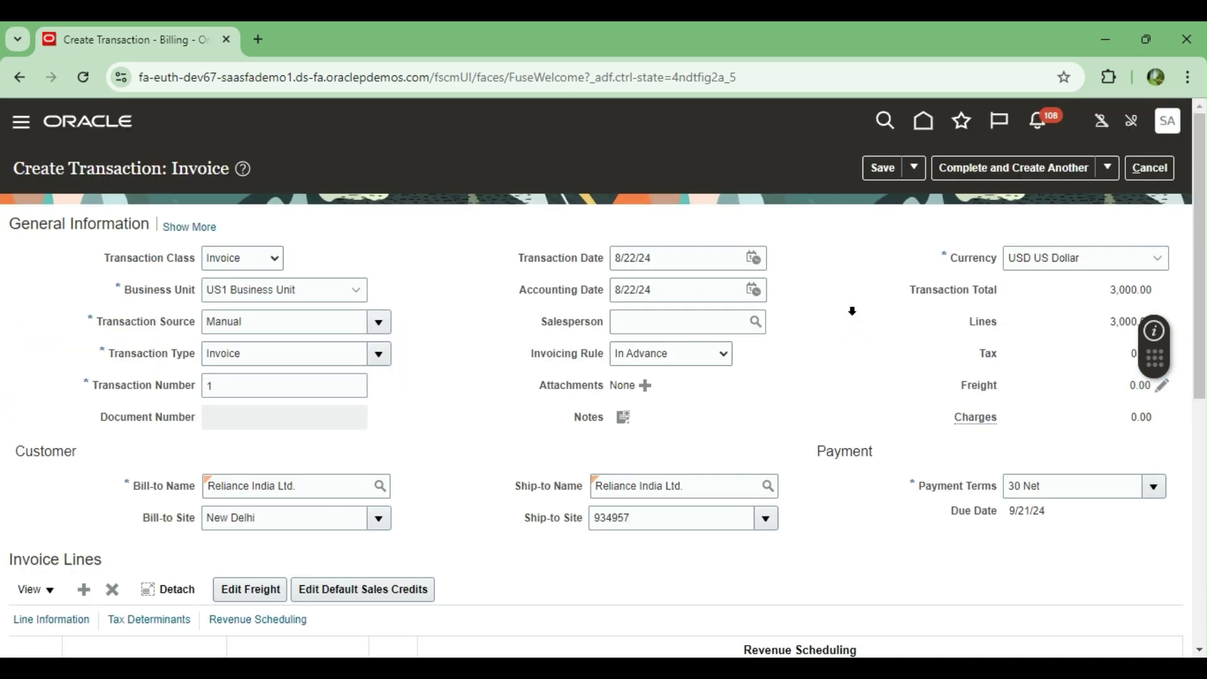
left_click(753, 258)
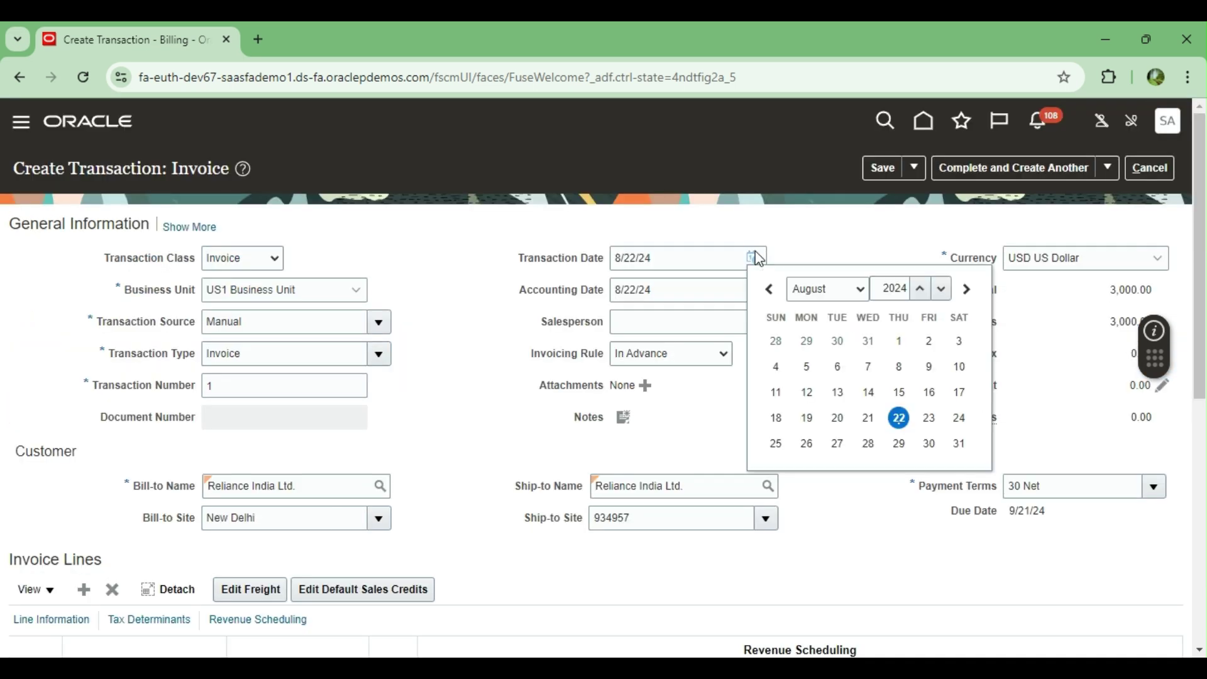
left_click(844, 303)
left_click(832, 380)
left_click(959, 341)
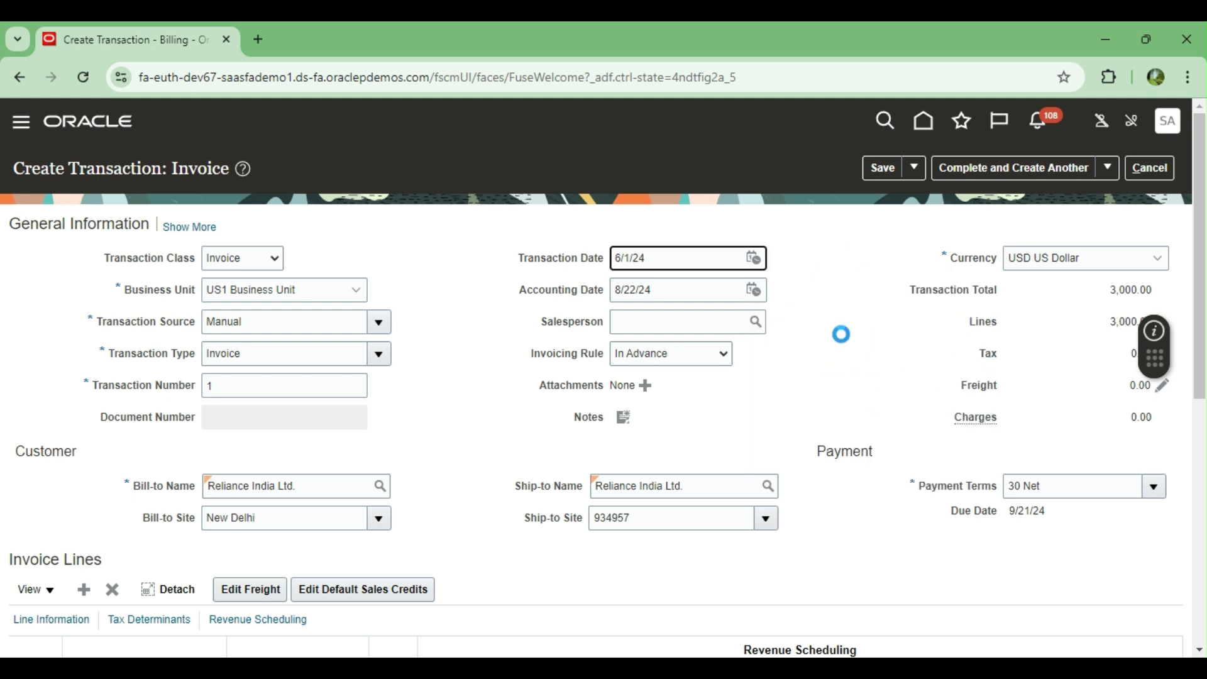
Set the revenue scheduling start date of invoice line 1 to 6/1/24
scroll(786, 357, "down", 5)
left_click(923, 359)
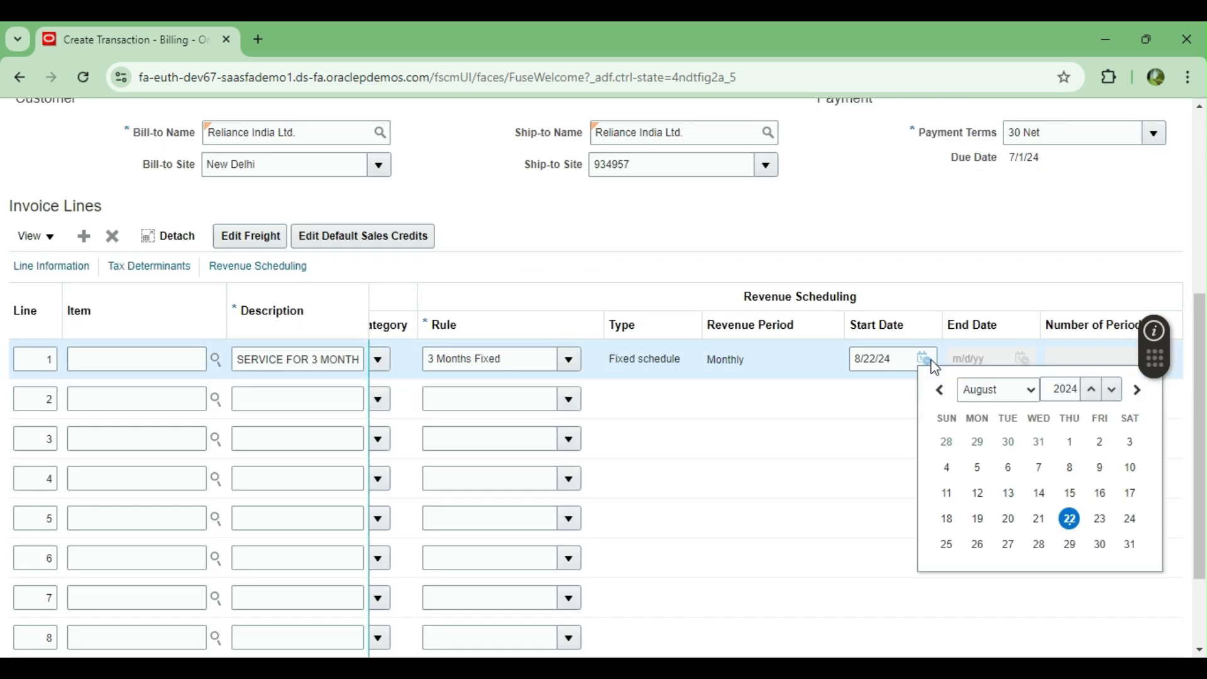
left_click(999, 391)
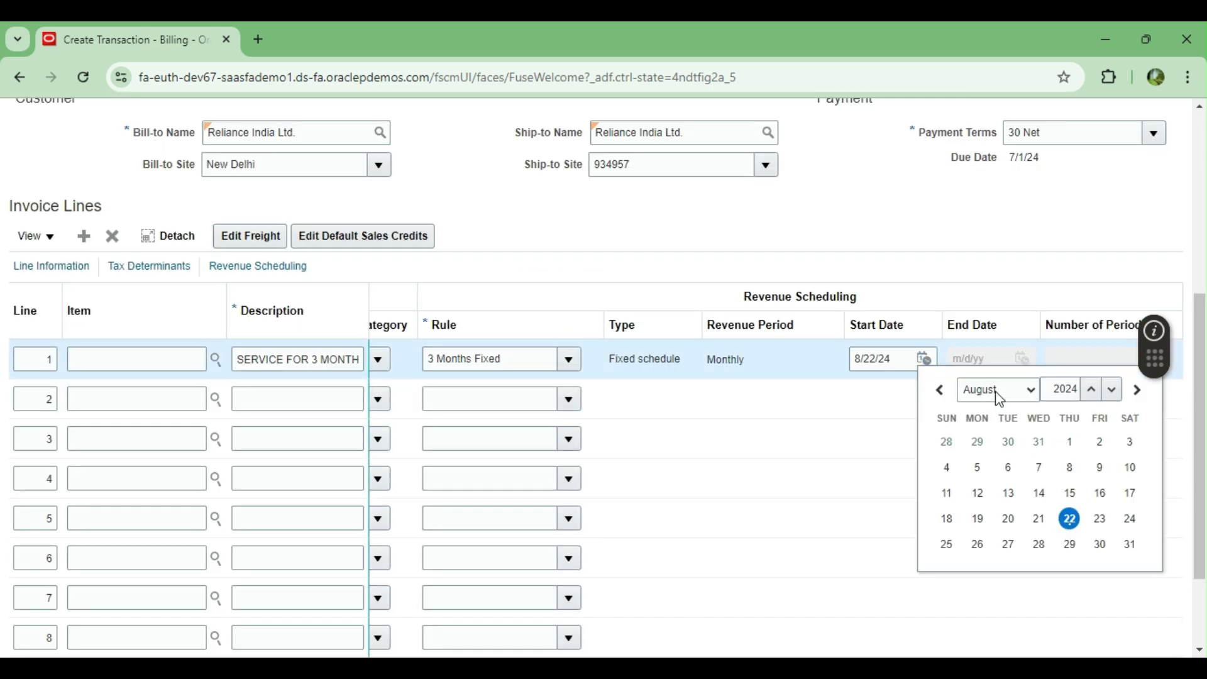
left_click(999, 485)
left_click(1130, 442)
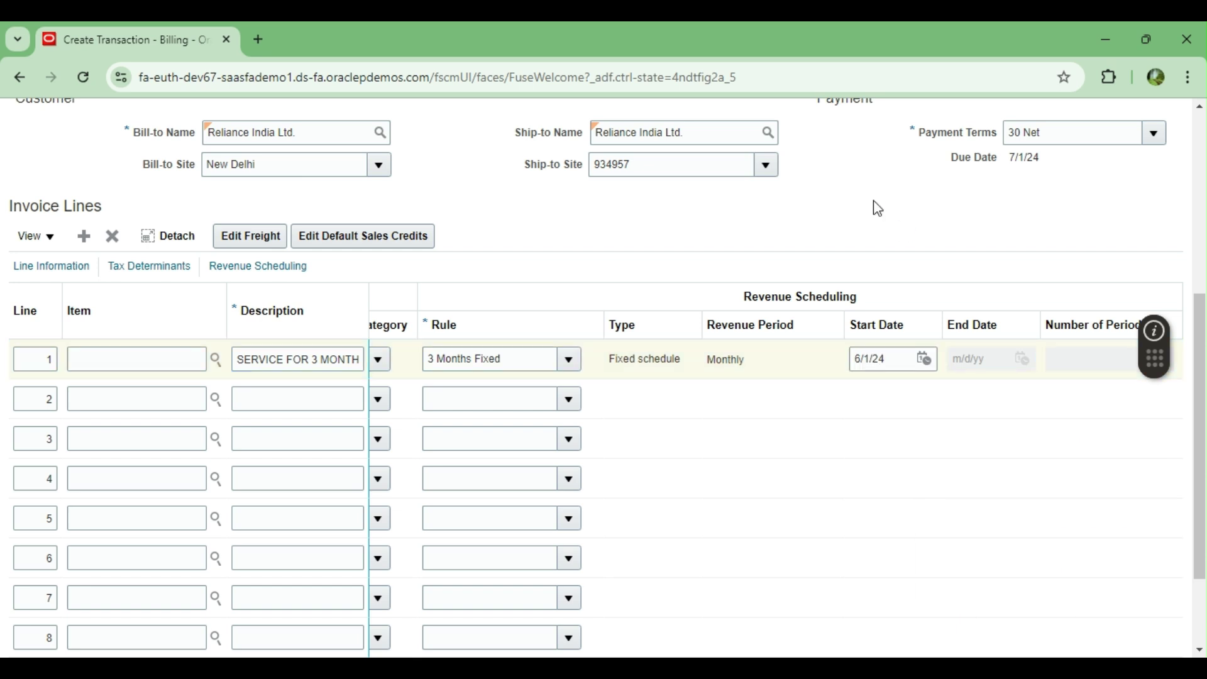
Try to save the invoice
scroll(876, 204, "up", 6)
left_click(877, 167)
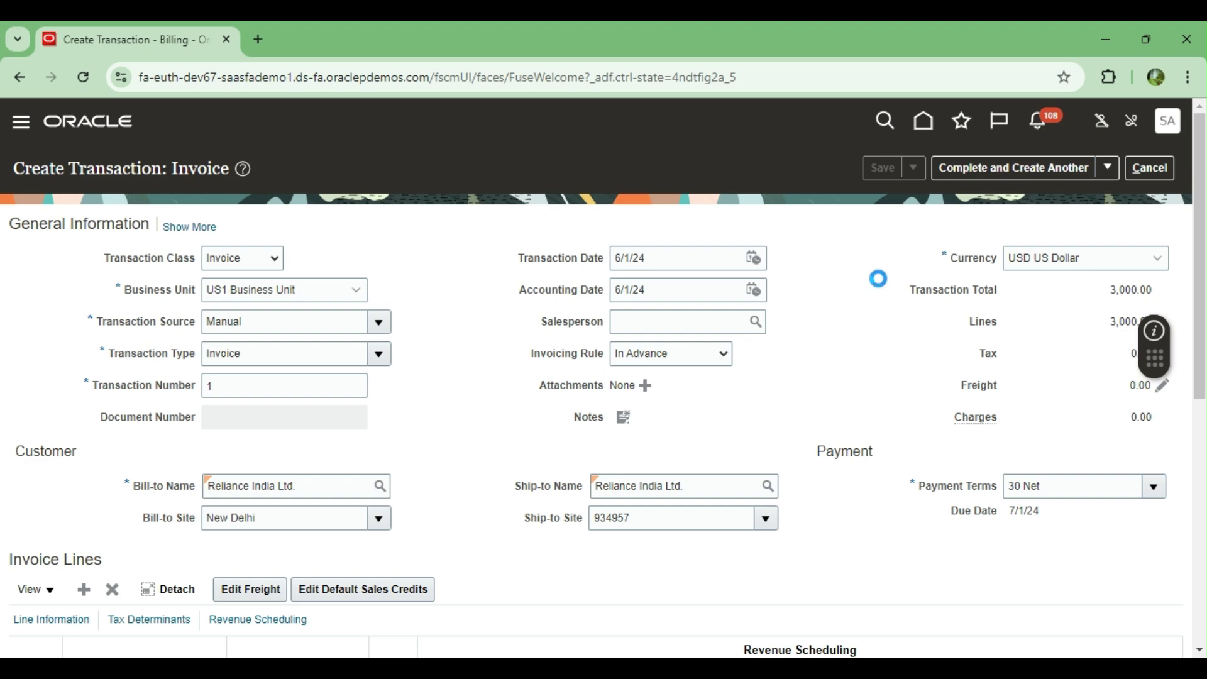
scroll(878, 278, "down", 2)
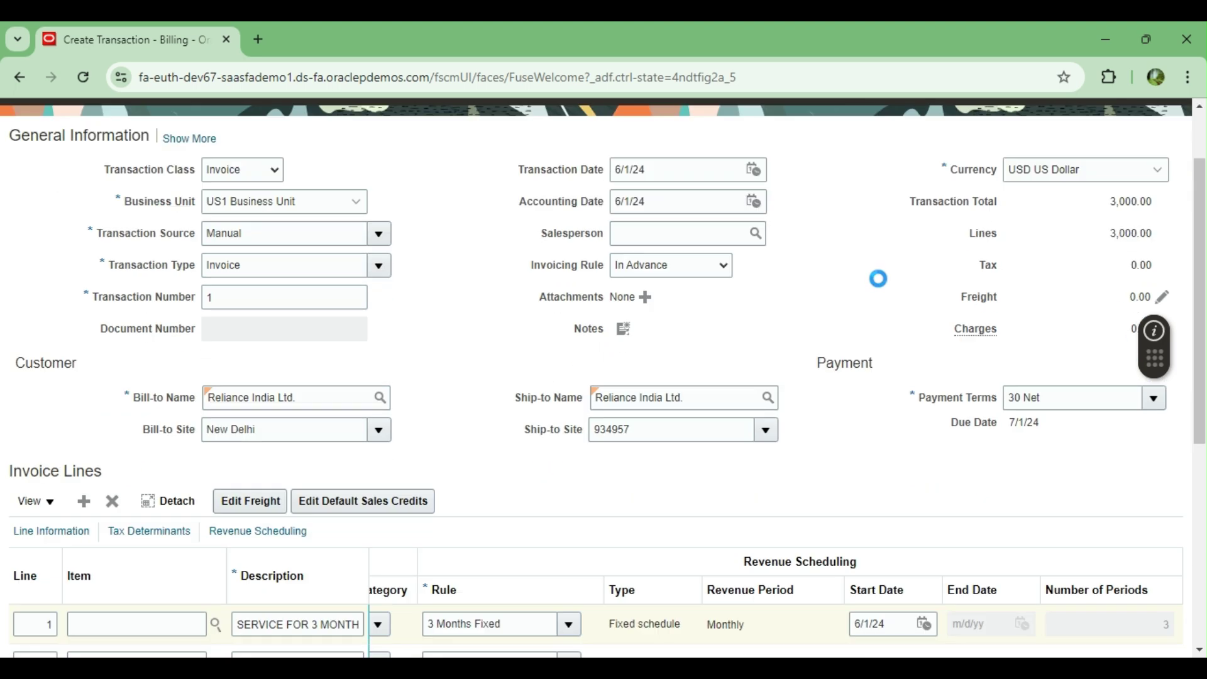
scroll(878, 278, "down", 2)
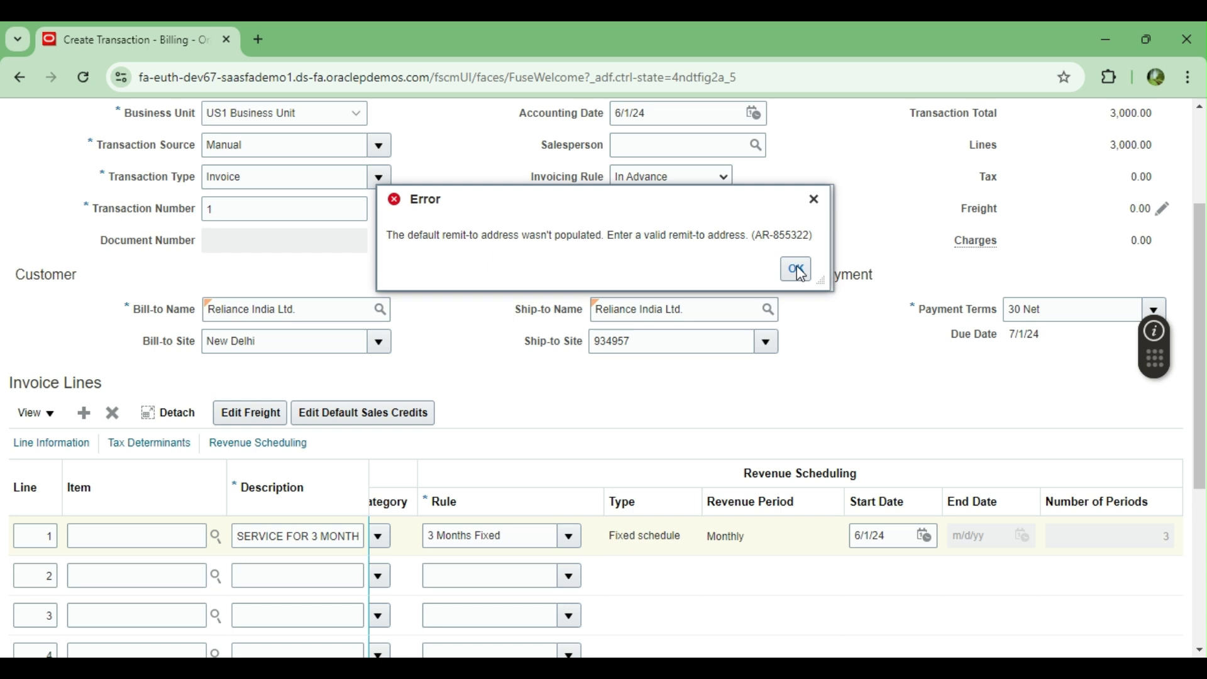
left_click(797, 270)
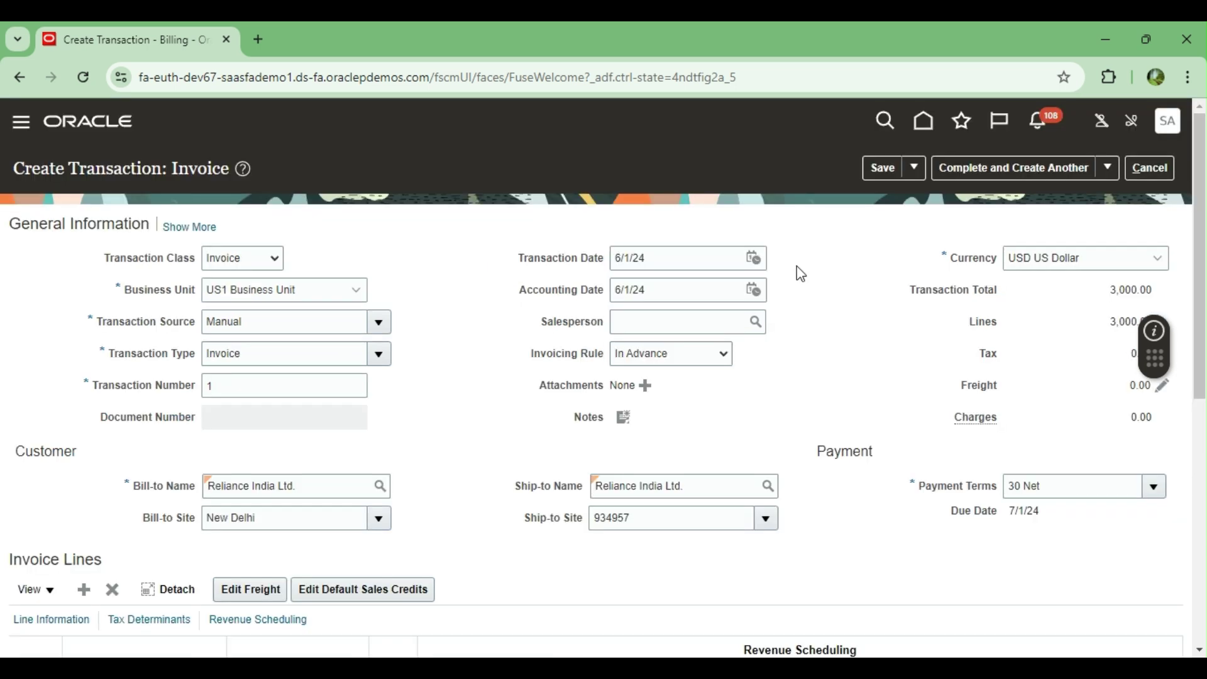
Expand the invoice's general information and set the remit-to address in the payment details to Inspire IND Address
left_click(180, 226)
scroll(433, 226, "down", 2)
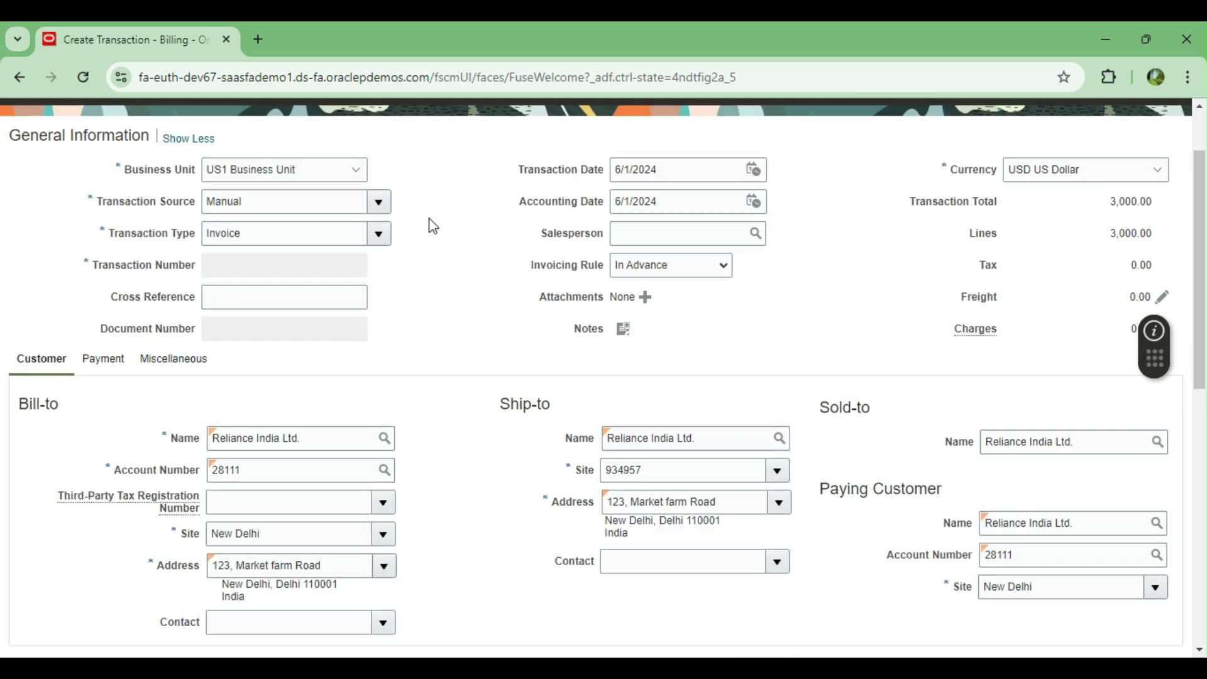
scroll(433, 227, "down", 2)
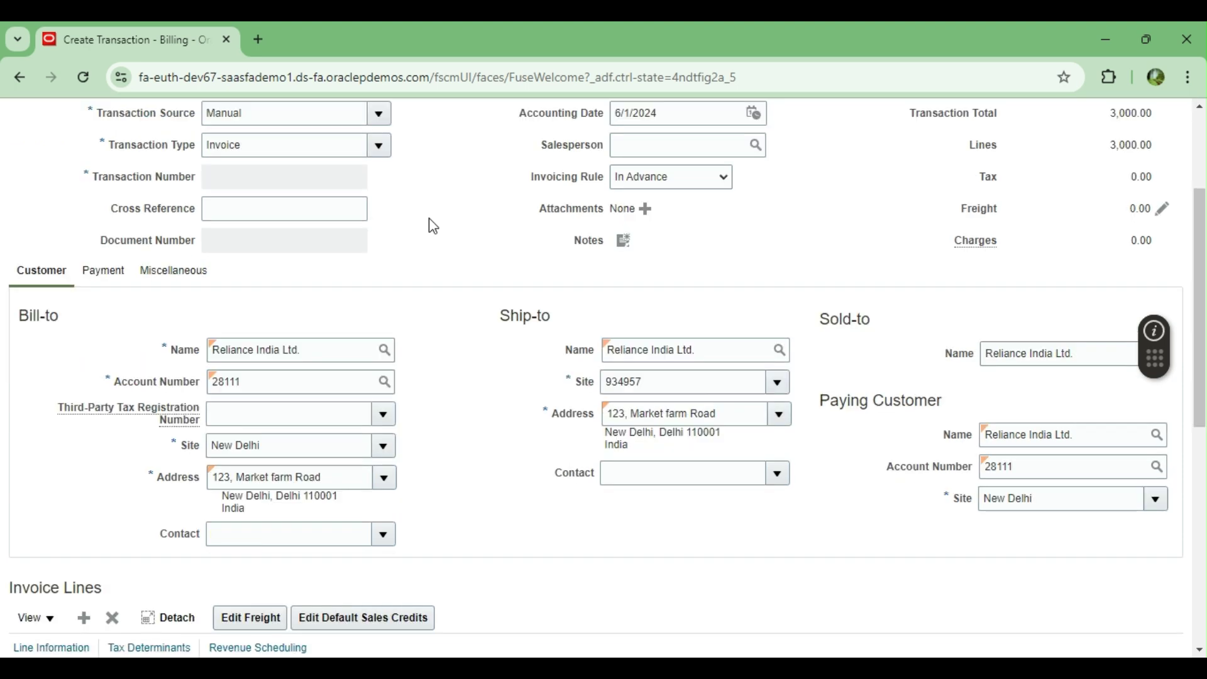
scroll(429, 275, "down", 2)
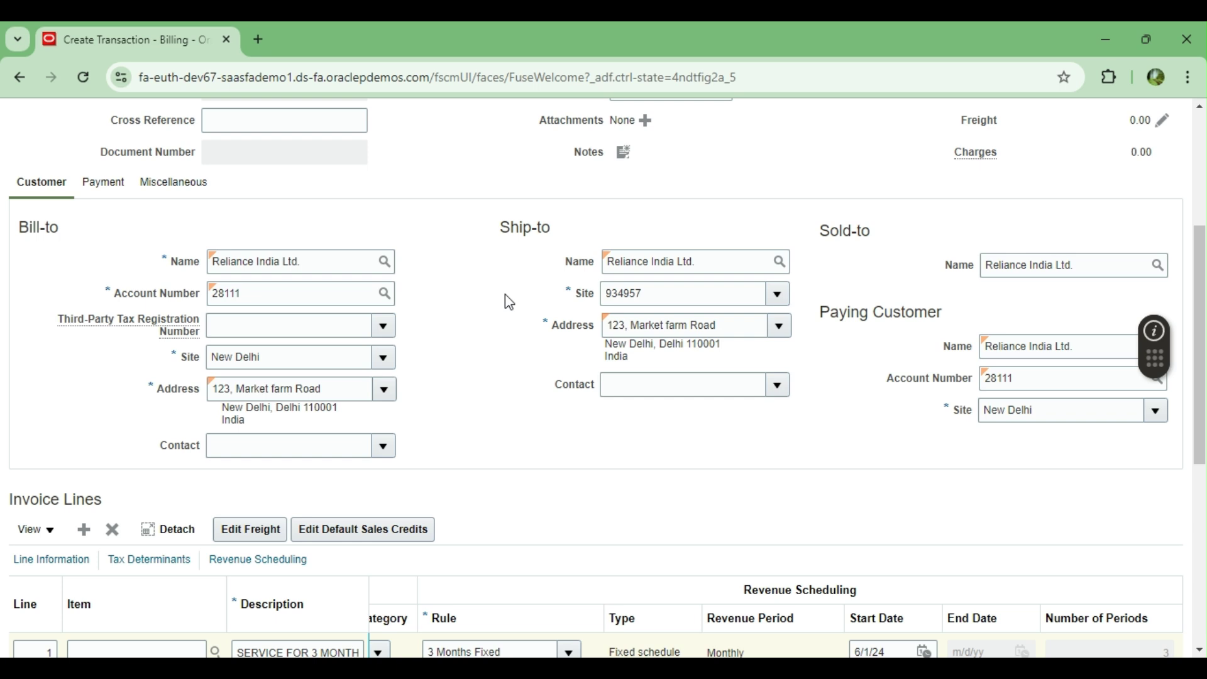
left_click(104, 182)
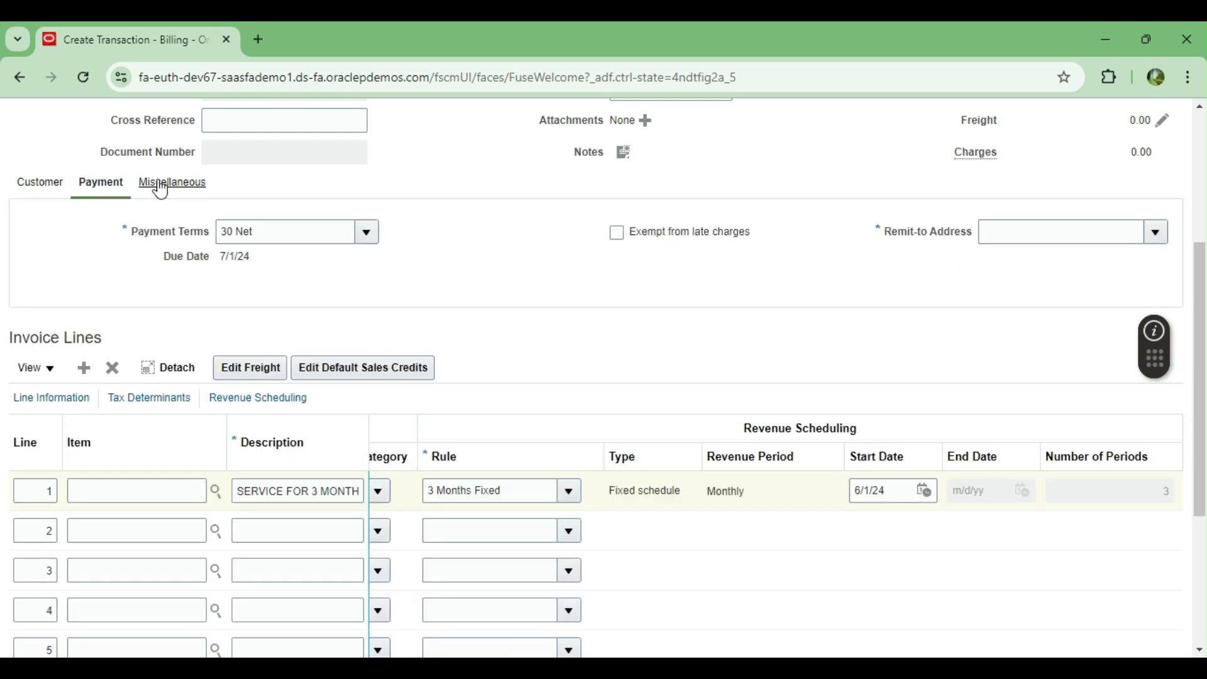
left_click(1156, 234)
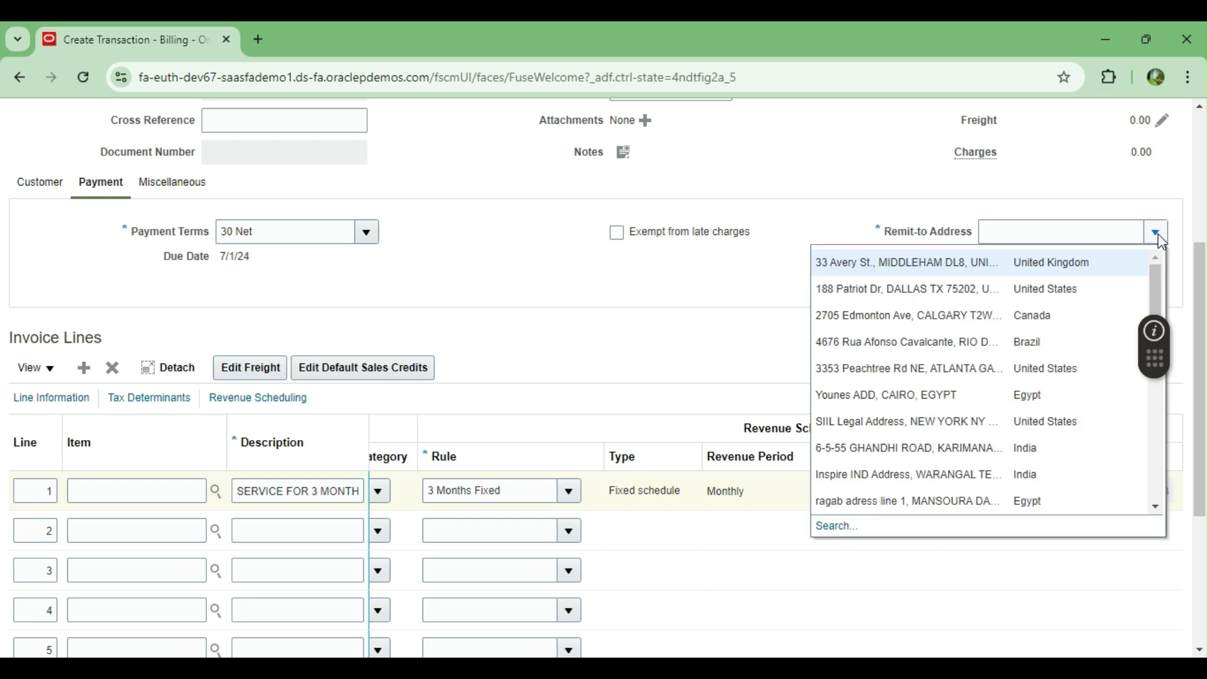
left_click(886, 474)
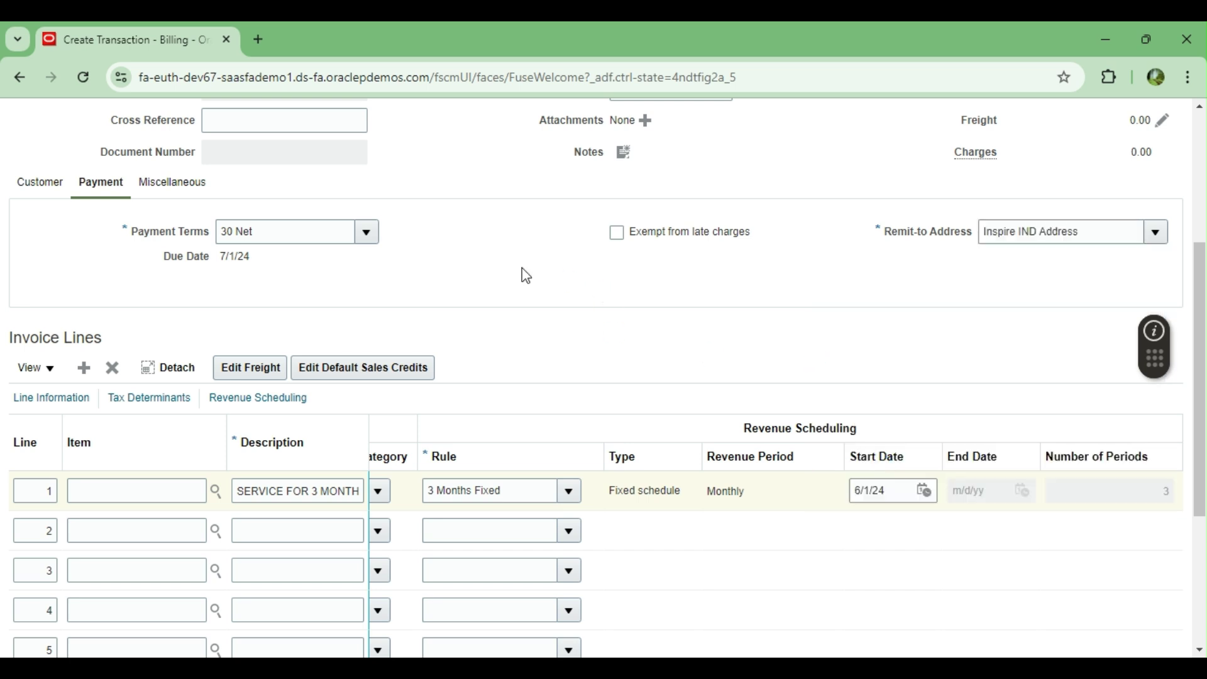
Save the Reliance India Ltd. invoice with its general information collapsed again
scroll(522, 268, "up", 4)
left_click(188, 228)
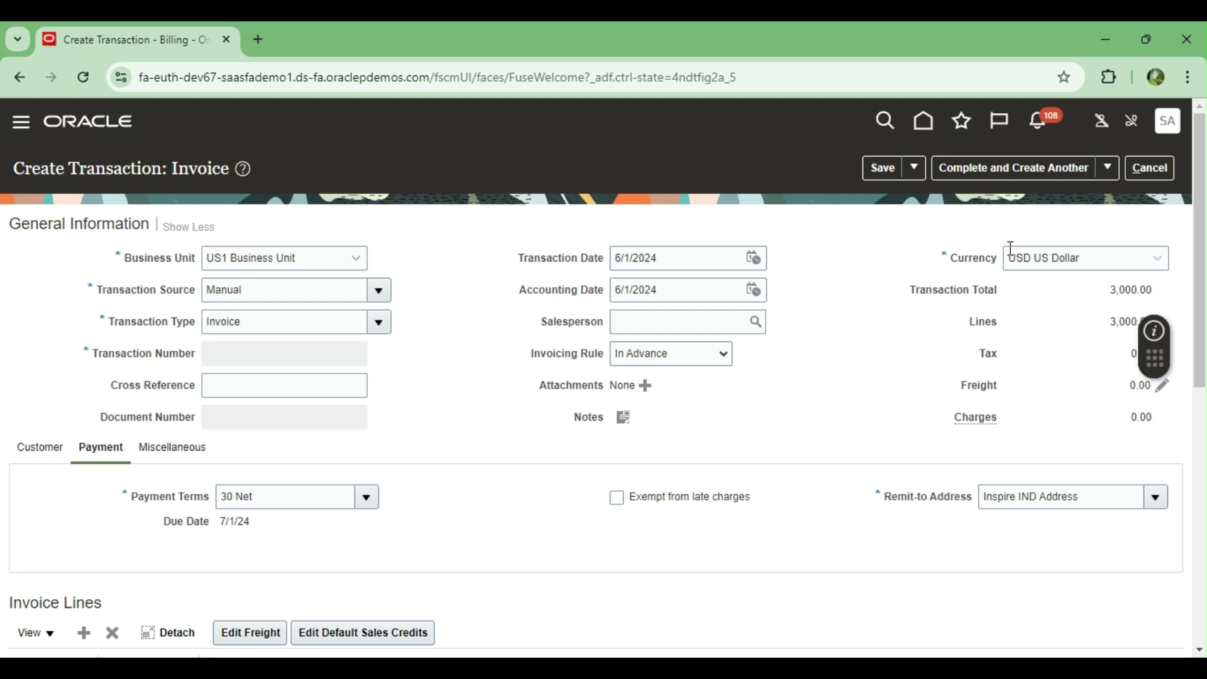
left_click(870, 167)
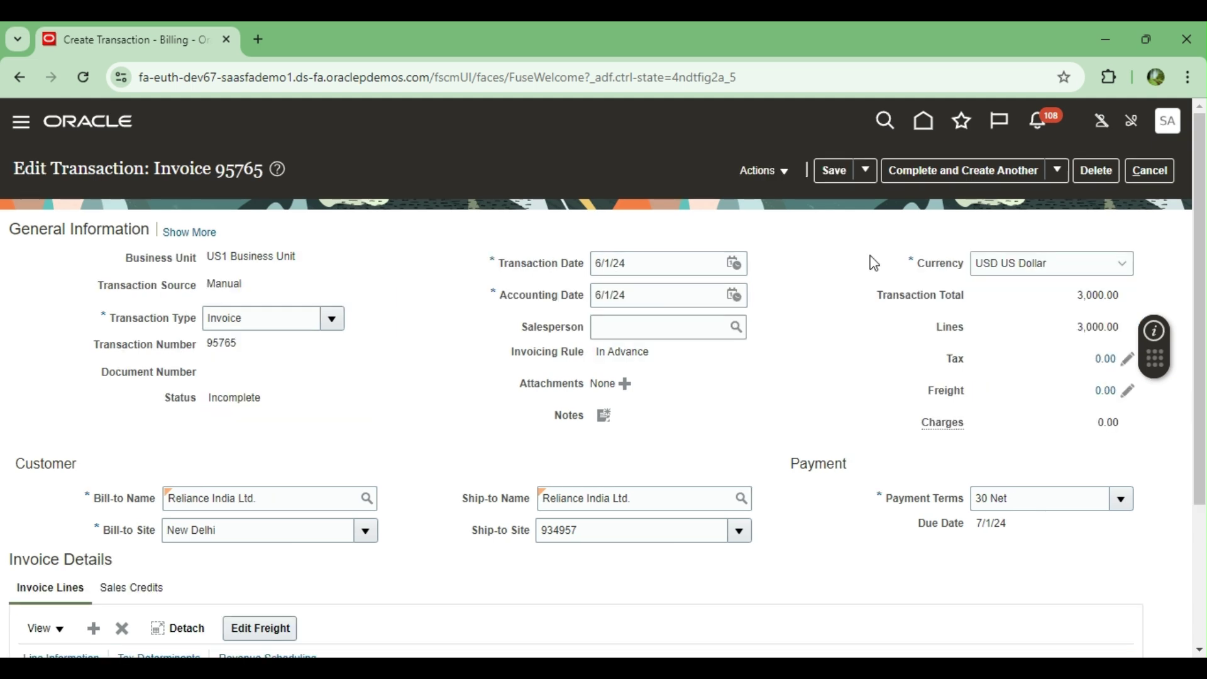
Complete and review the invoice, and save and close it to return to Billing
left_click(1055, 171)
left_click(968, 199)
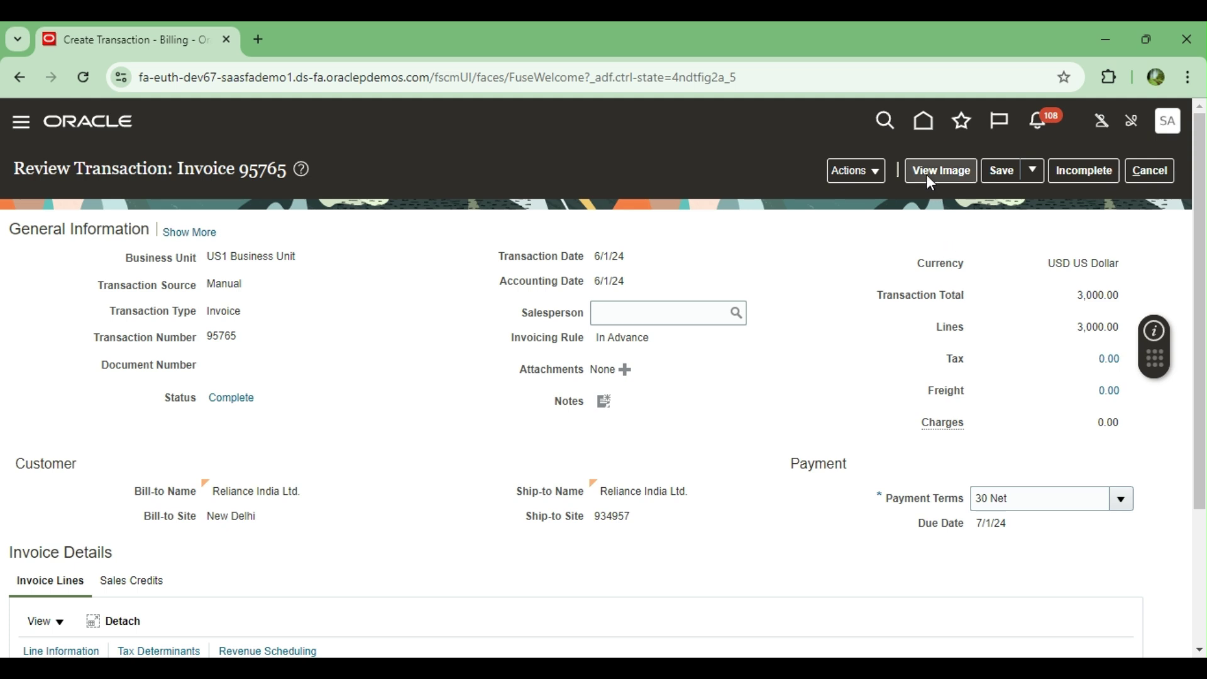
left_click(1031, 178)
left_click(1030, 200)
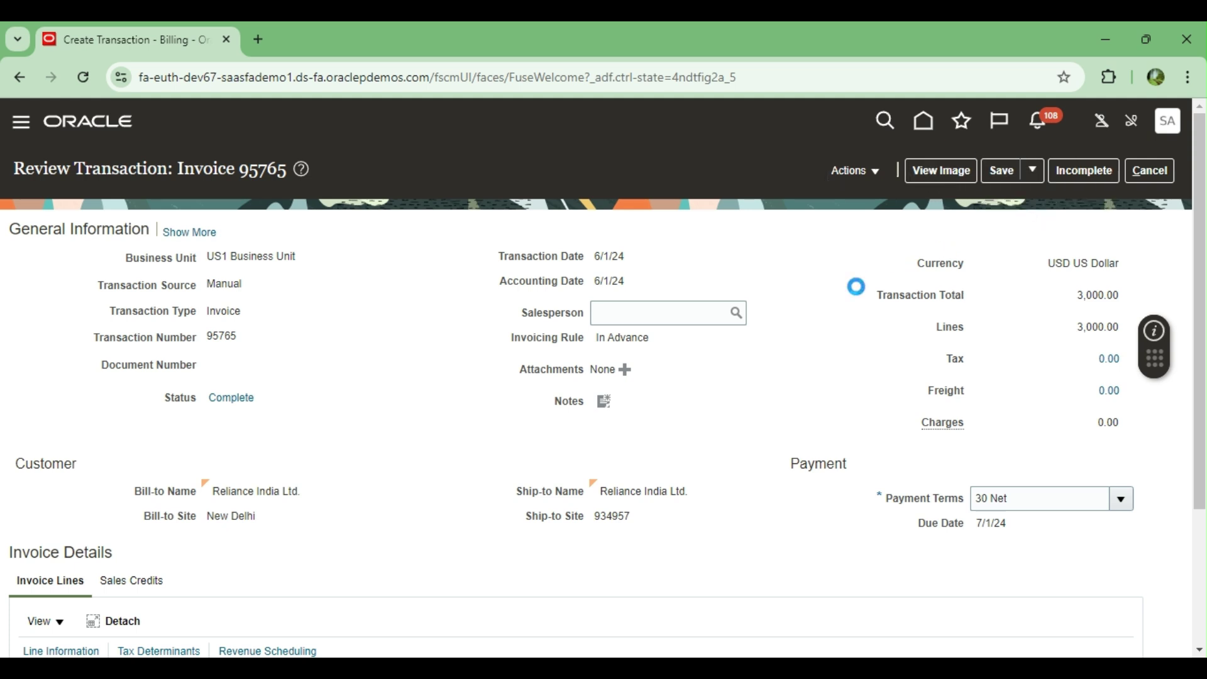
left_click(666, 270)
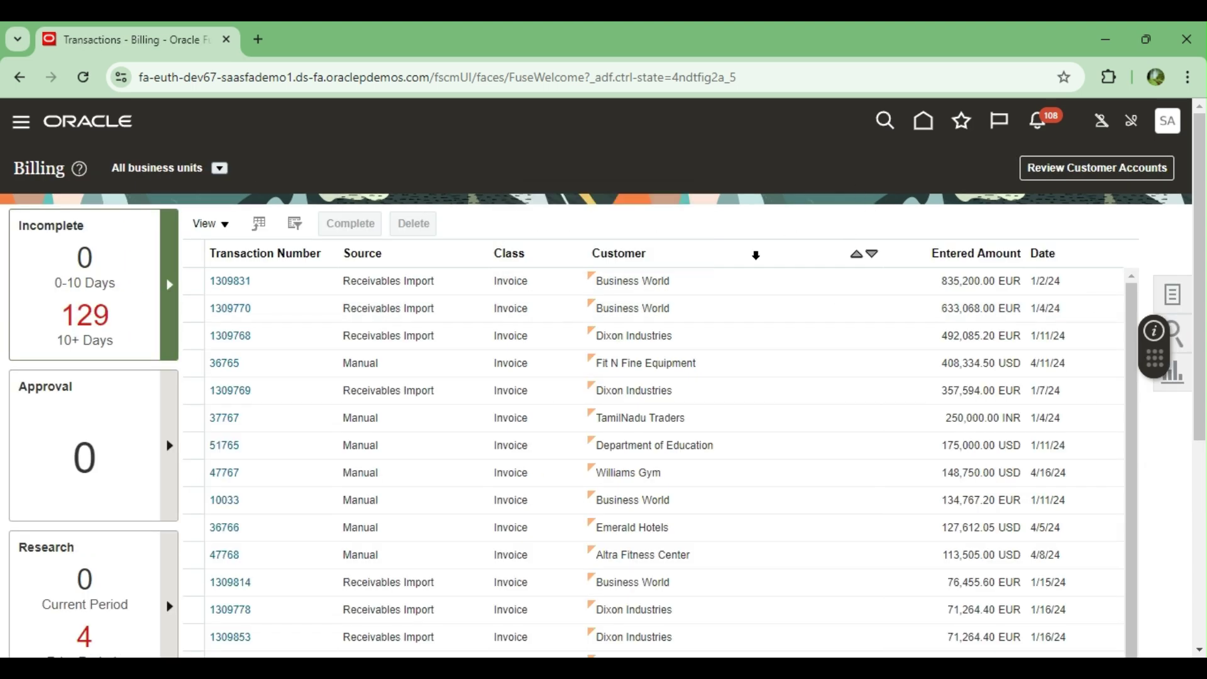
Open the Create Accounting process from Billing and set its ledger to US Primary Ledger
left_click(1187, 301)
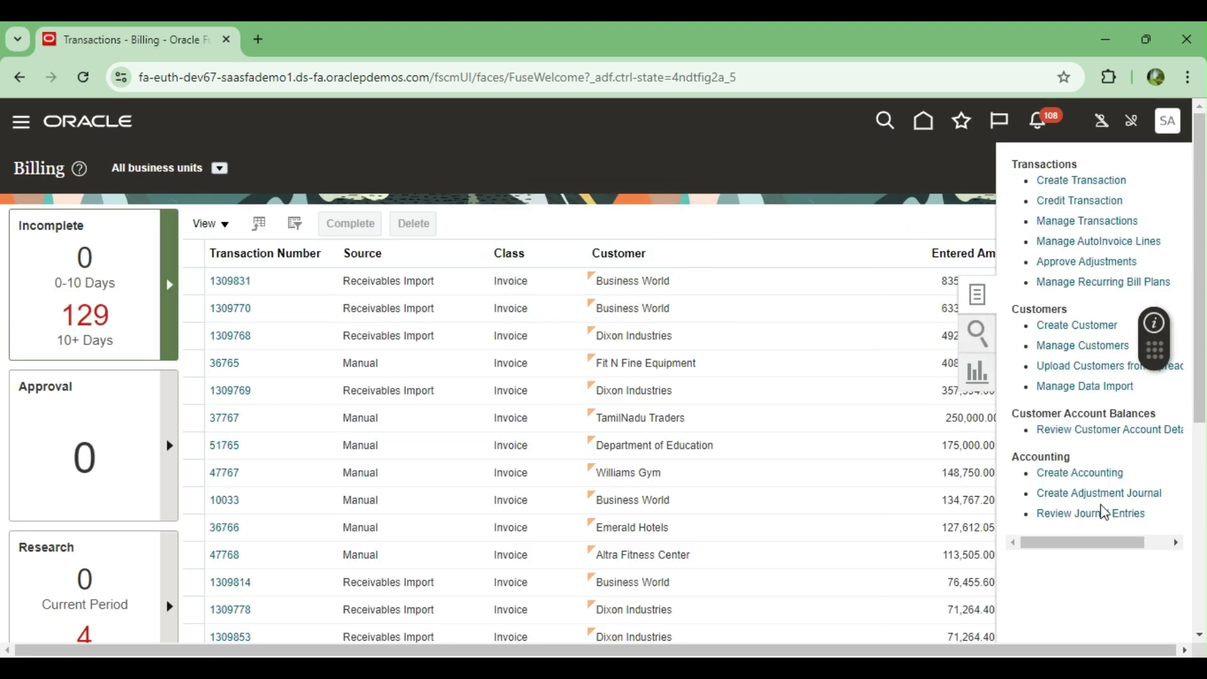
left_click(1081, 476)
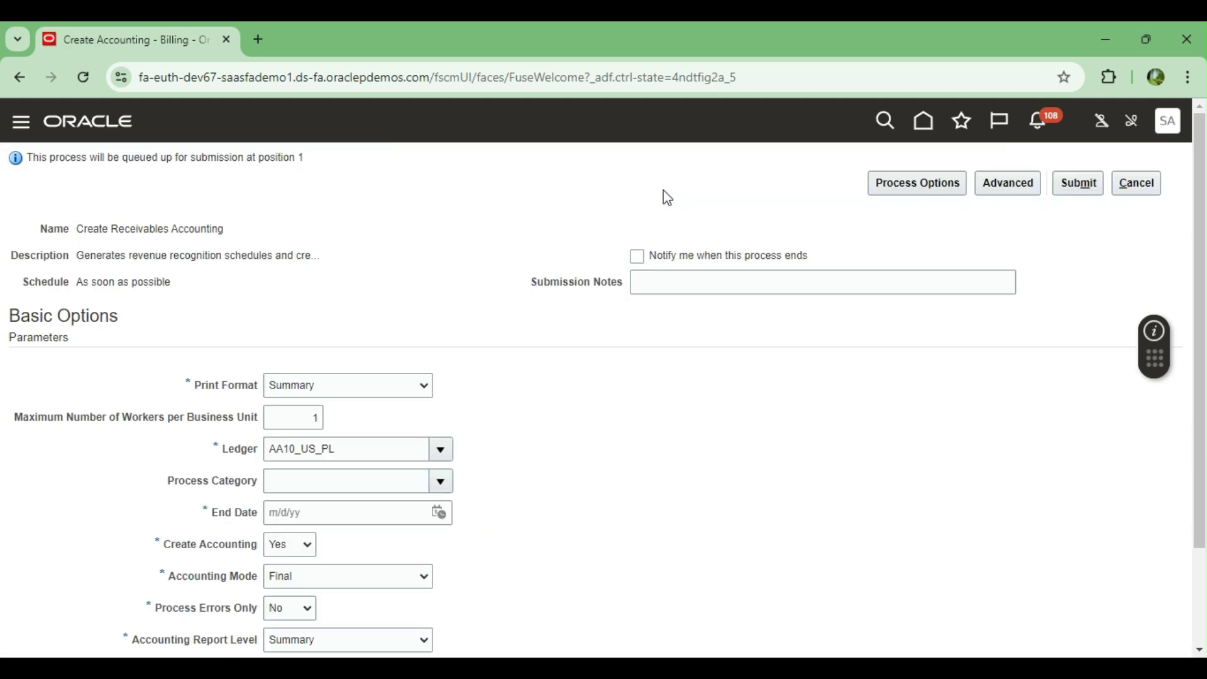
scroll(555, 334, "down", 2)
left_click(380, 362)
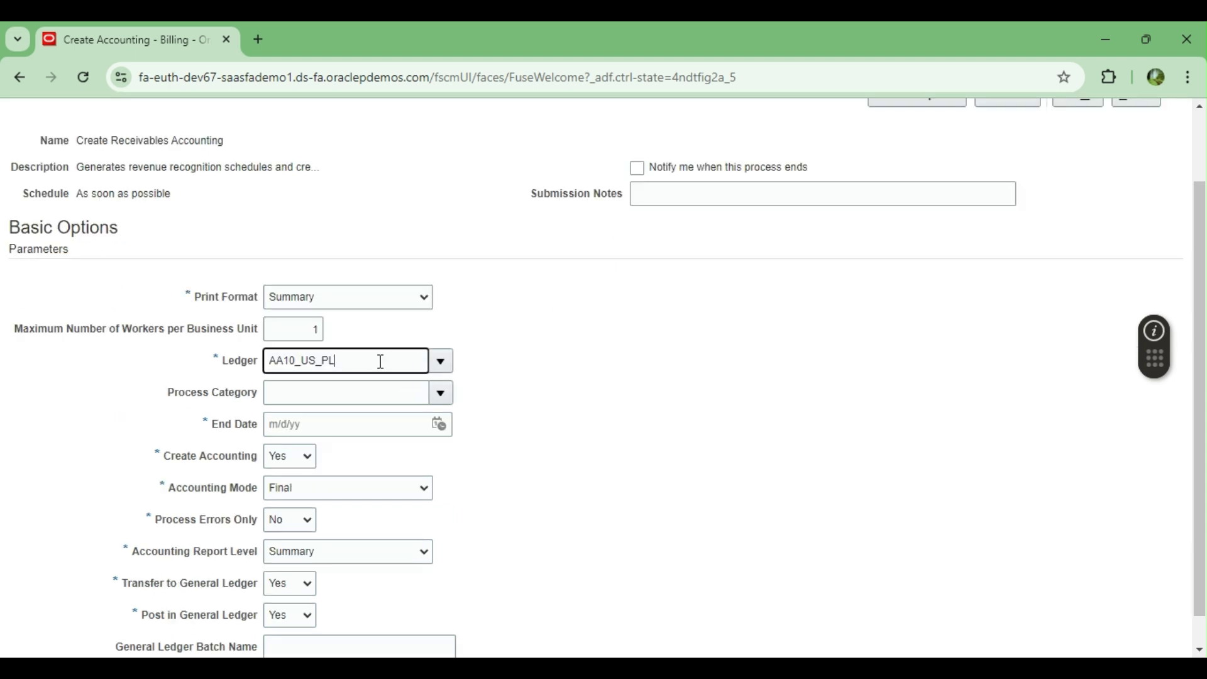
key("BackSpace")
key("BackSpace")
key("BackSpace")
key("BackSpace")
key("BackSpace")
key("BackSpace")
key("BackSpace")
key("BackSpace")
key("BackSpace")
type("US")
left_click(381, 401)
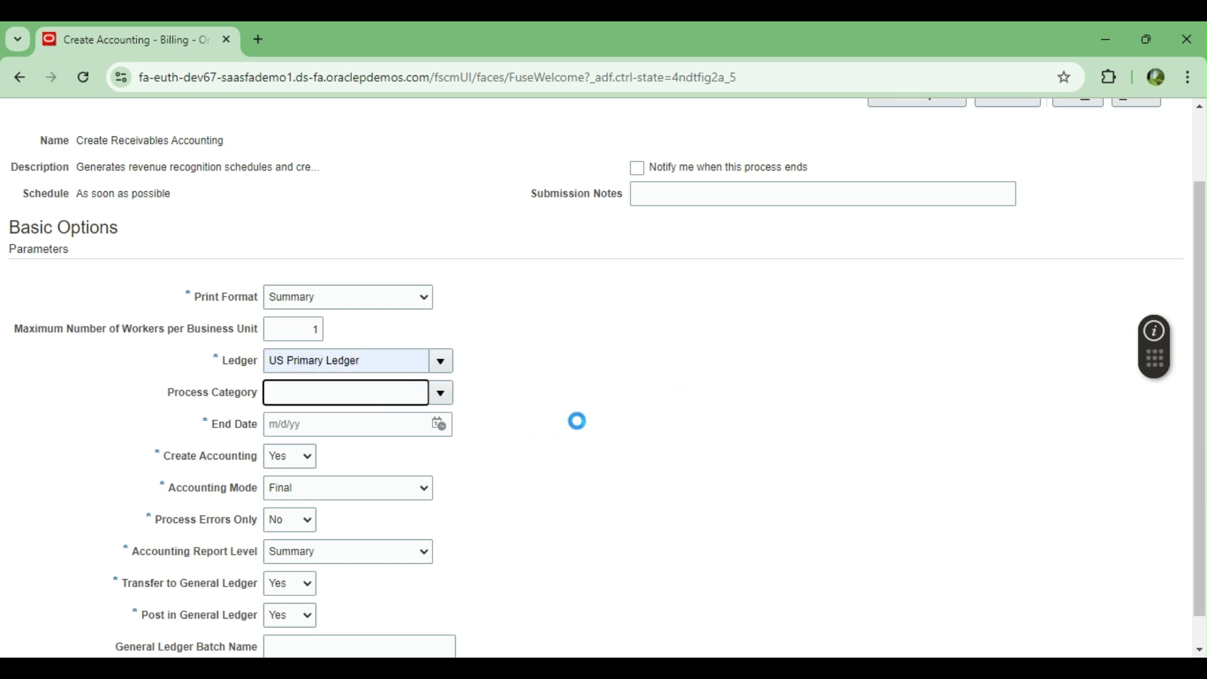
Check the remaining Create Receivables Accounting parameters, submit the process and acknowledge the submission
scroll(563, 401, "down", 1)
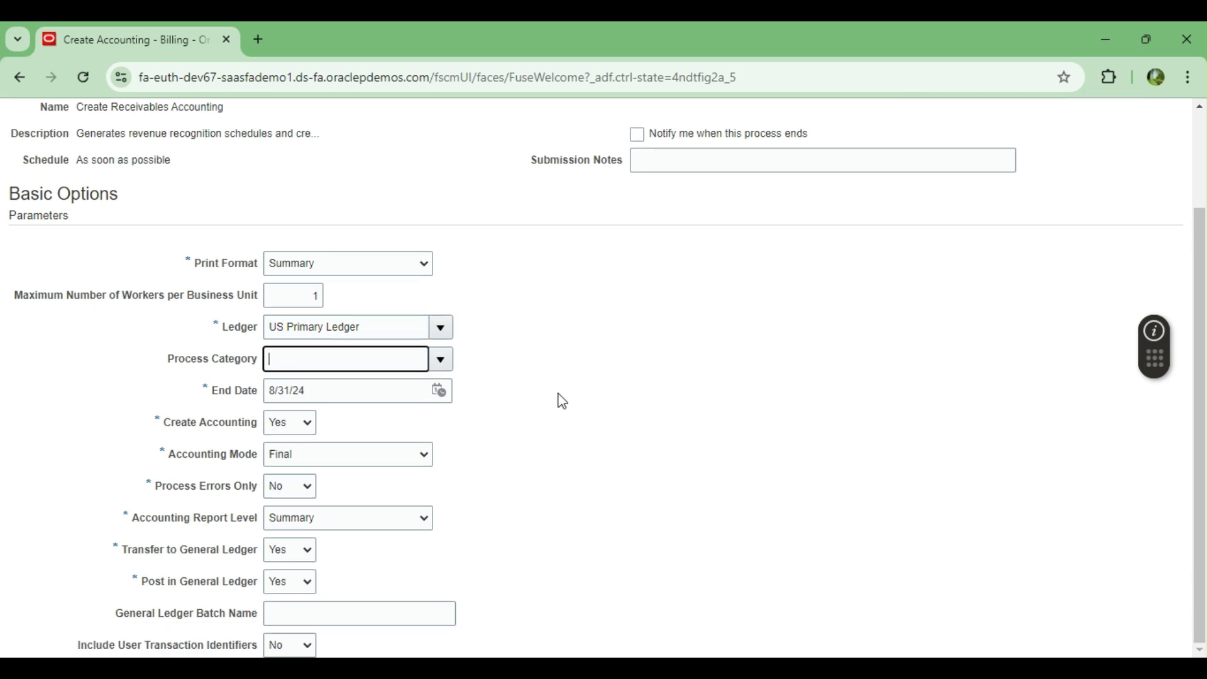
scroll(649, 425, "up", 3)
left_click(1072, 188)
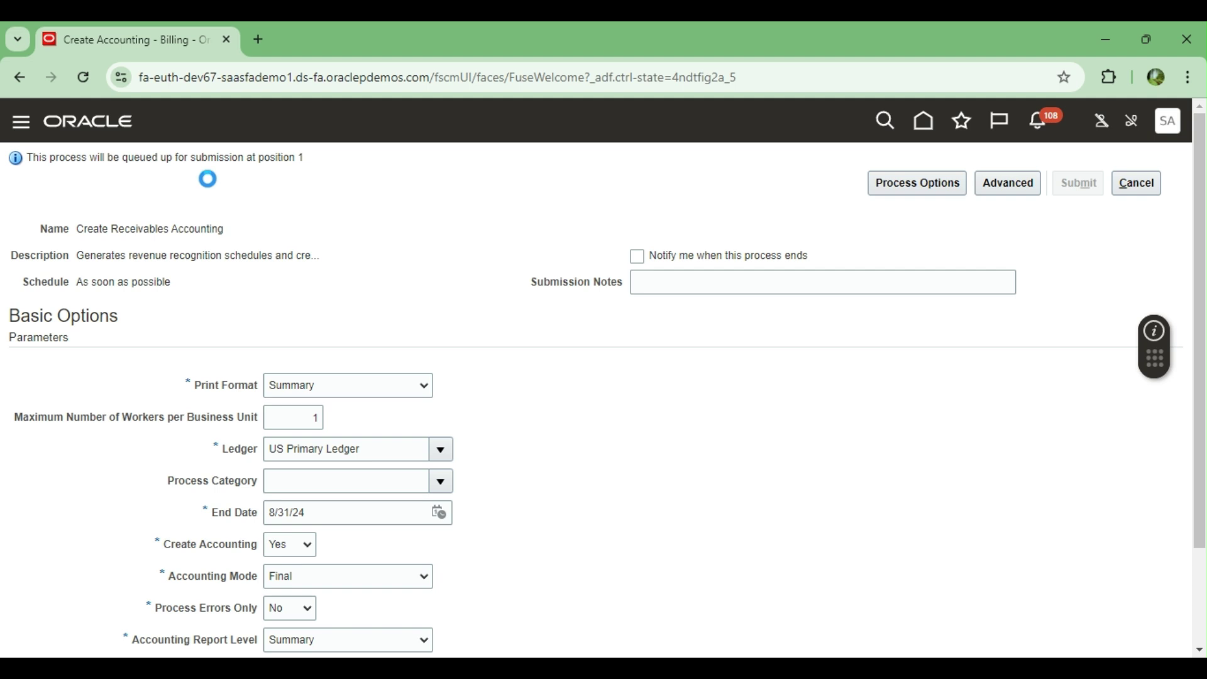
key("Return")
Return to the home page and open Scheduled Processes in the Tools group
left_click(931, 127)
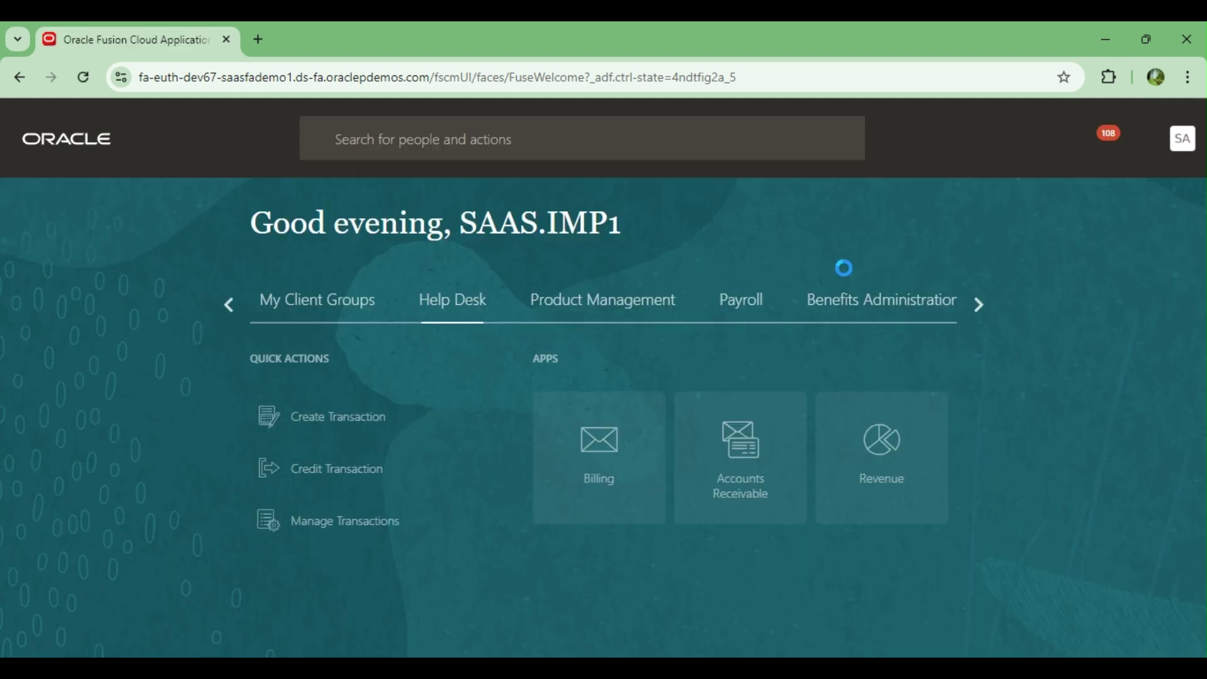
left_click(972, 306)
left_click(971, 305)
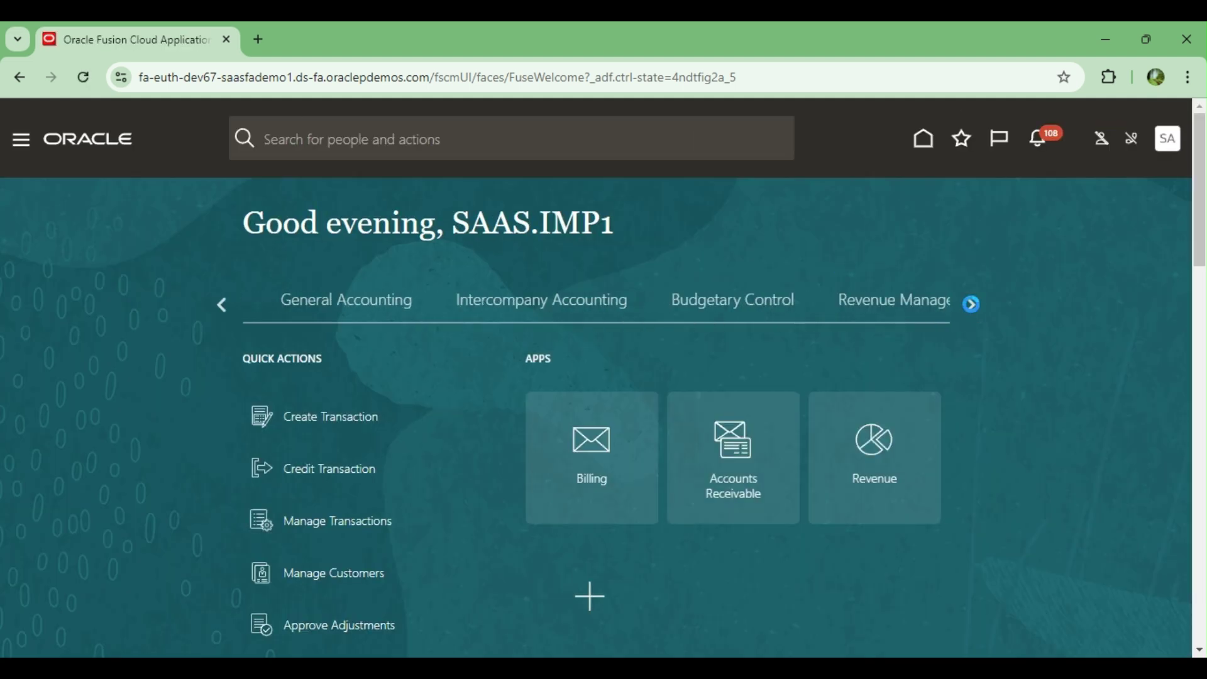
left_click(971, 305)
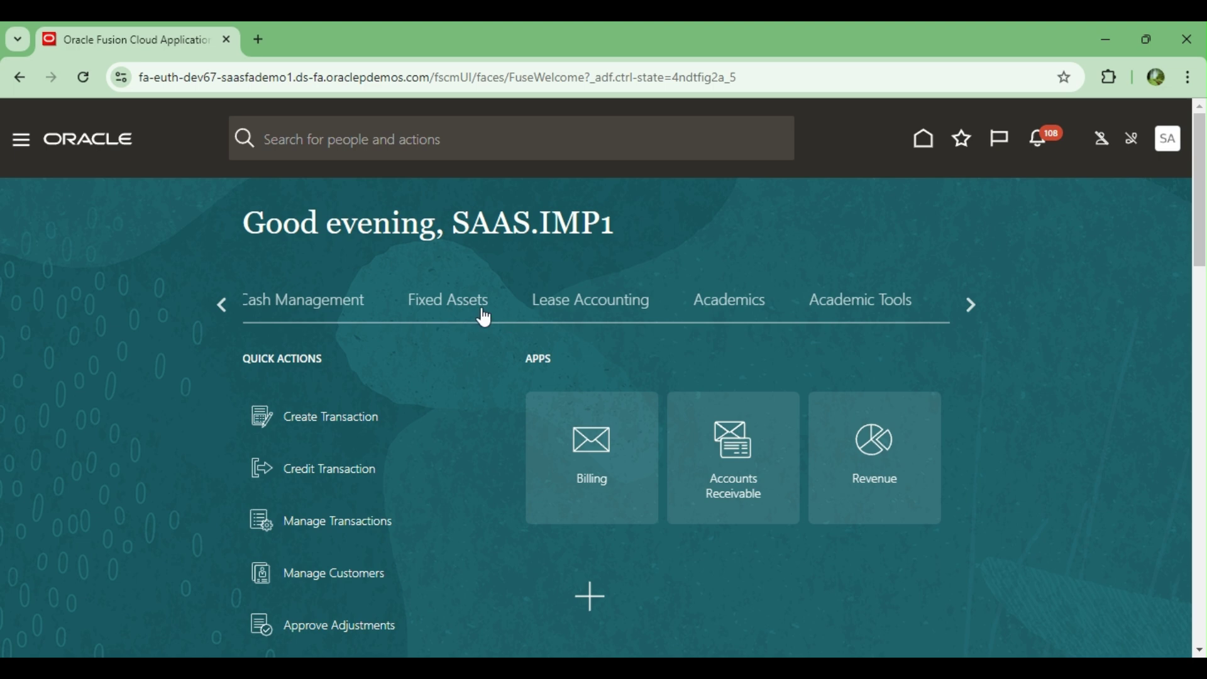
left_click(971, 305)
left_click(971, 305)
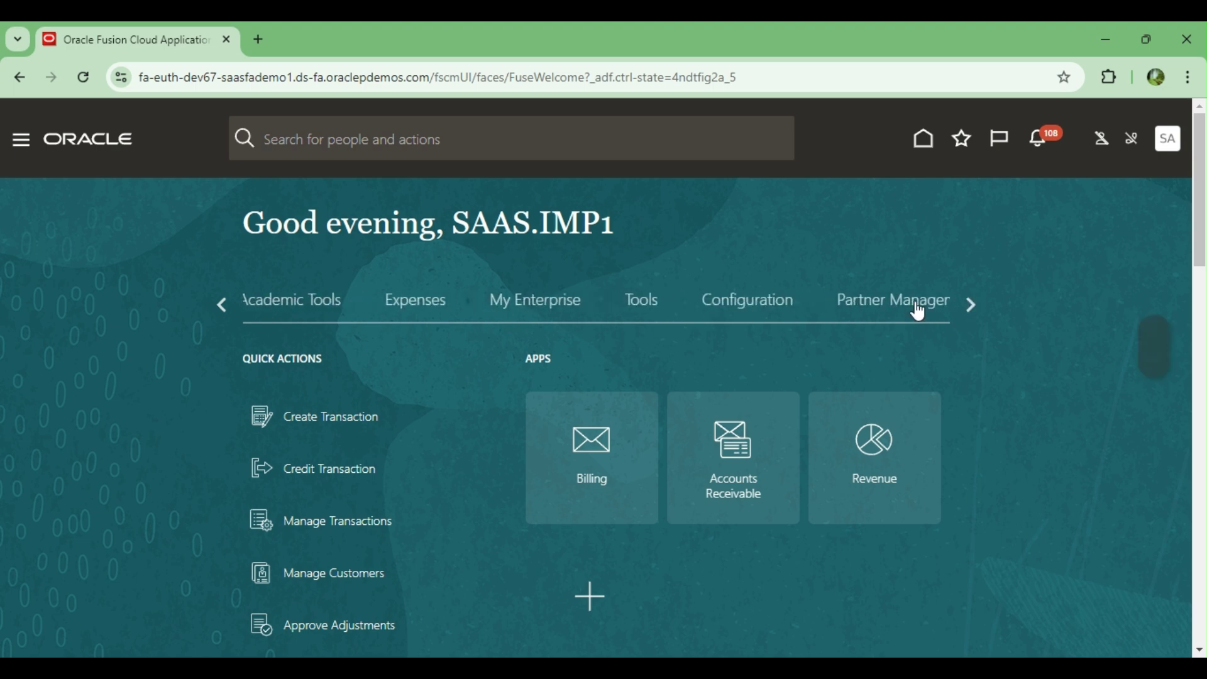
left_click(637, 308)
scroll(631, 383, "down", 3)
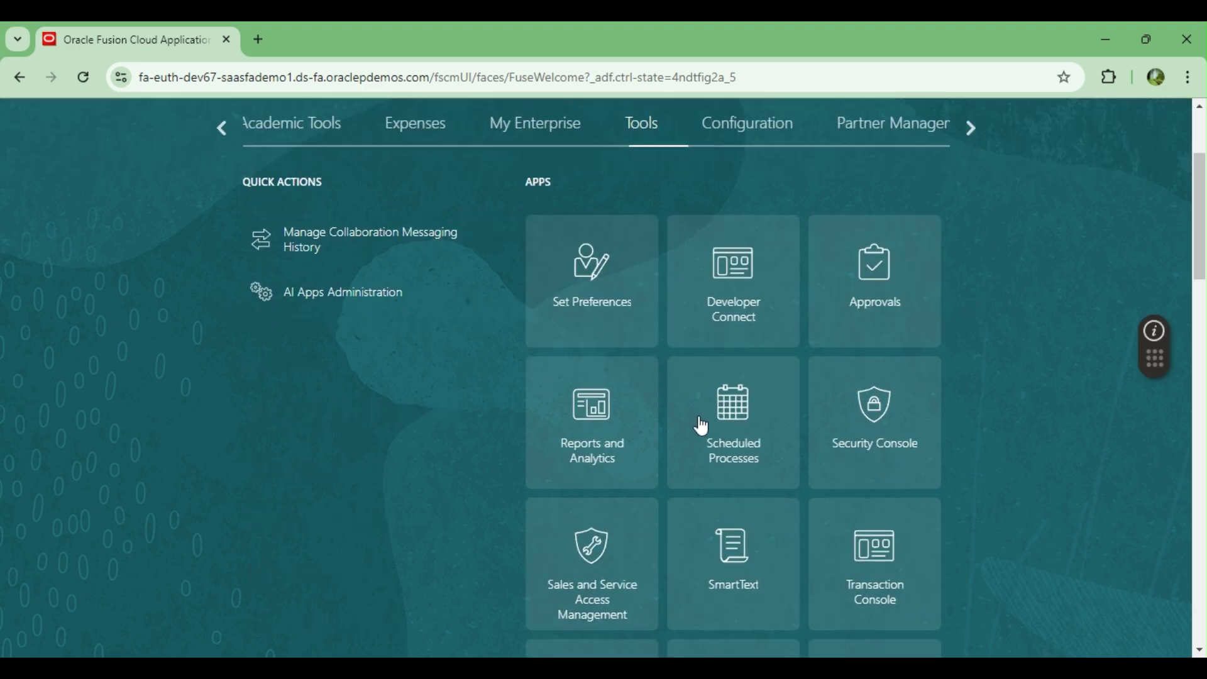
left_click(732, 396)
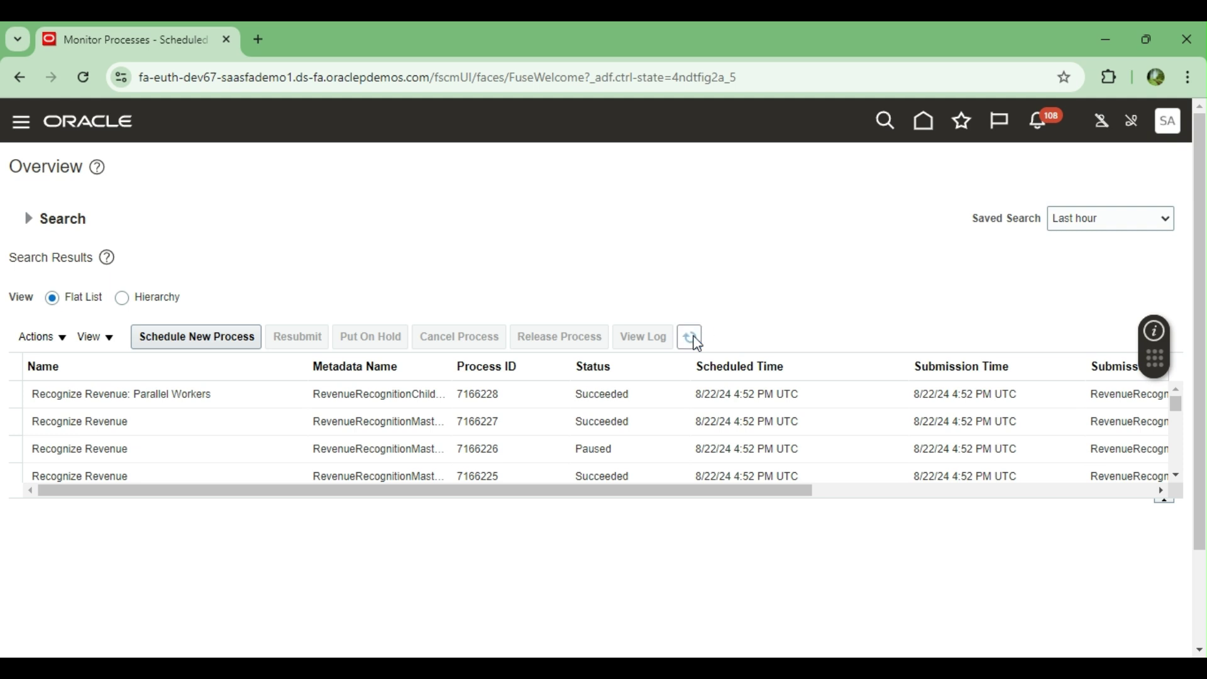
Refresh the scheduled process list repeatedly to check the status of Create Receivables Accounting and its revenue recognition jobs
left_click(691, 339)
left_click(1176, 475)
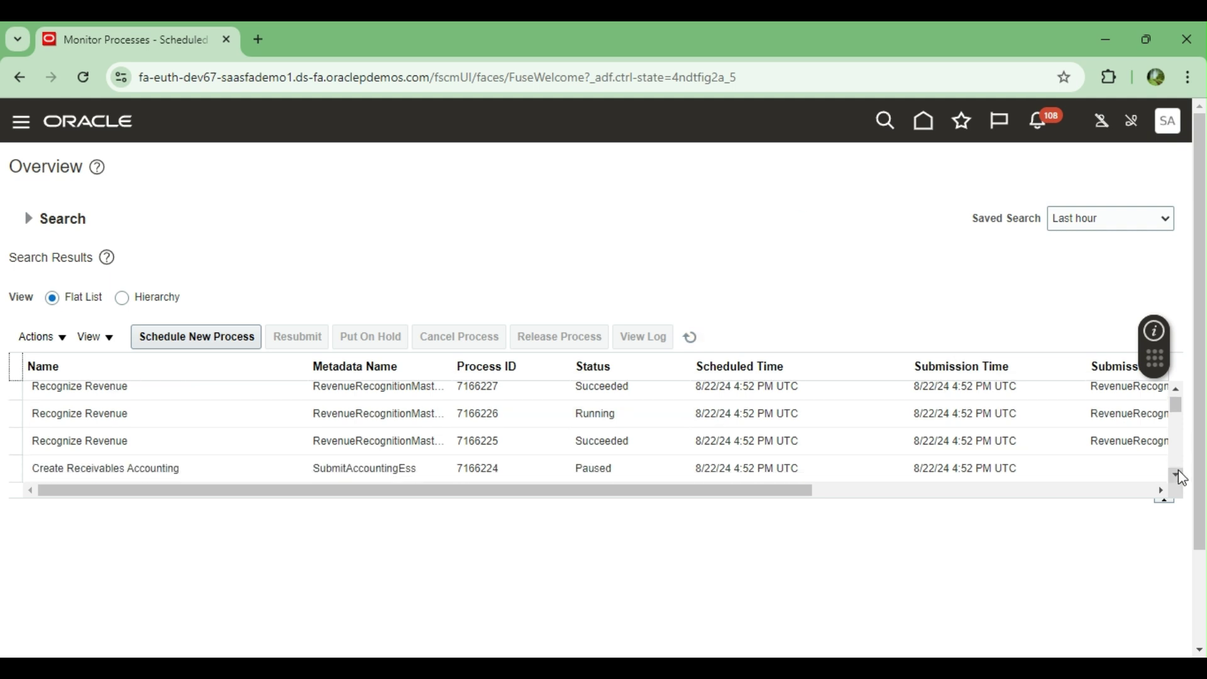
left_click(1176, 476)
left_click(688, 340)
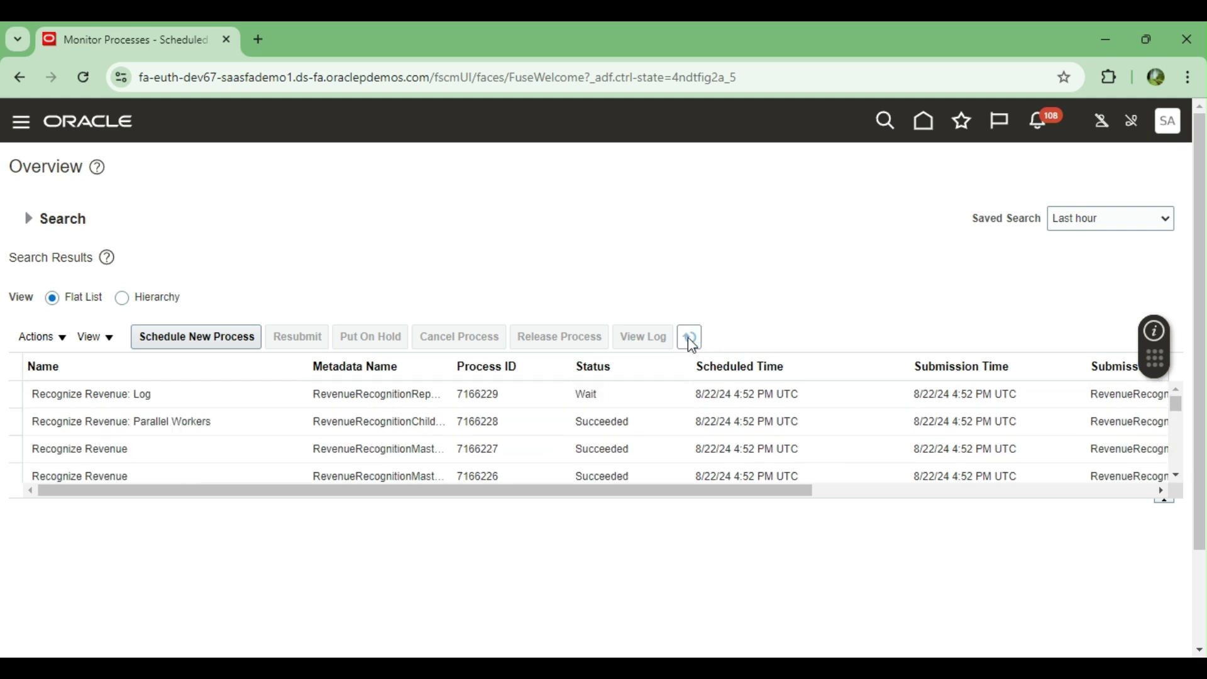
left_click(690, 340)
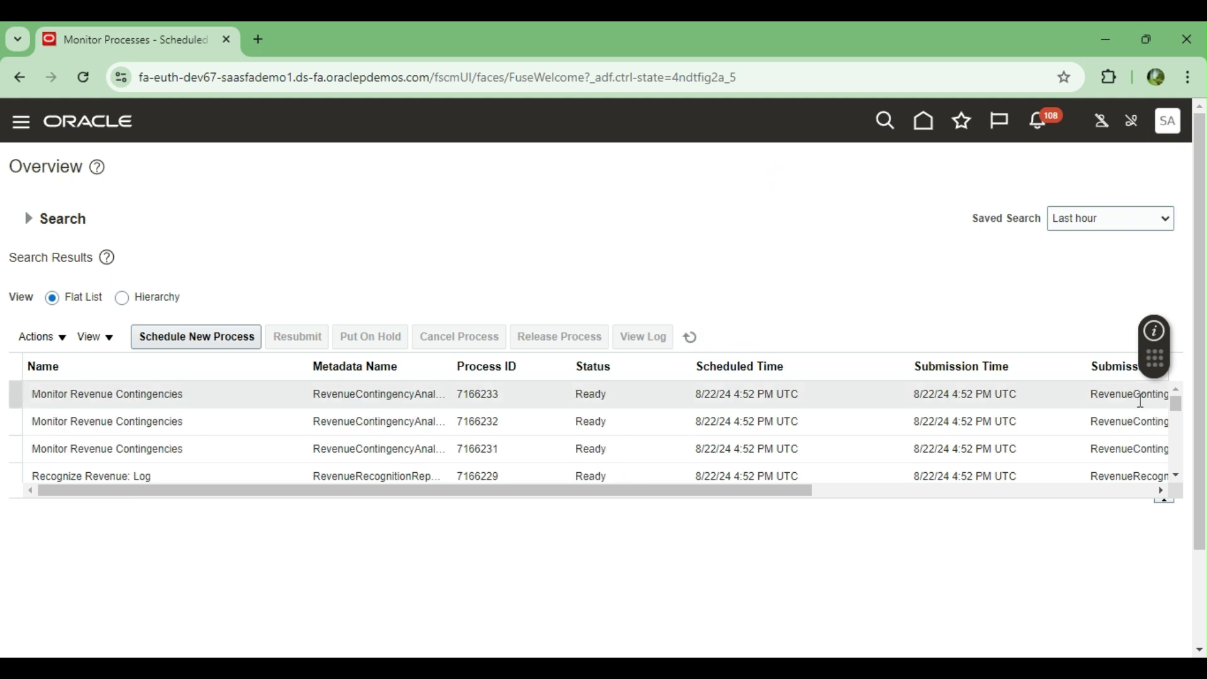
left_click(690, 336)
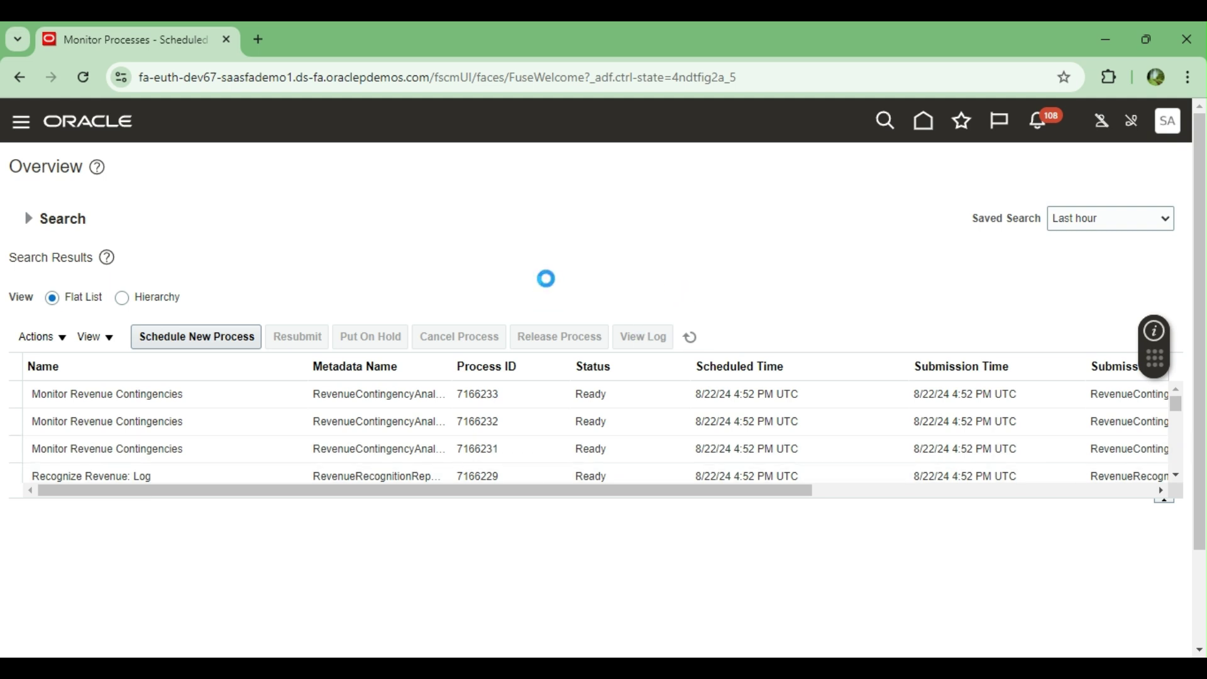
Return to the home page and open the Billing work area in the Receivables group
left_click(927, 127)
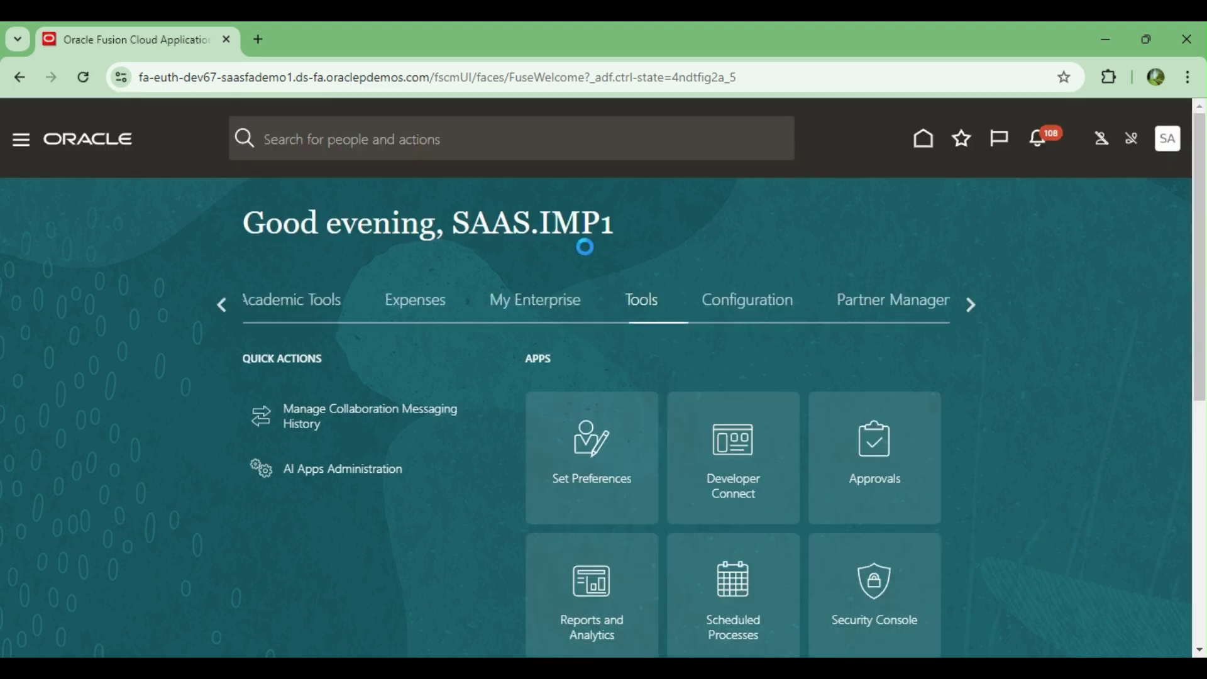
left_click(220, 305)
left_click(220, 305)
left_click(220, 304)
left_click(219, 305)
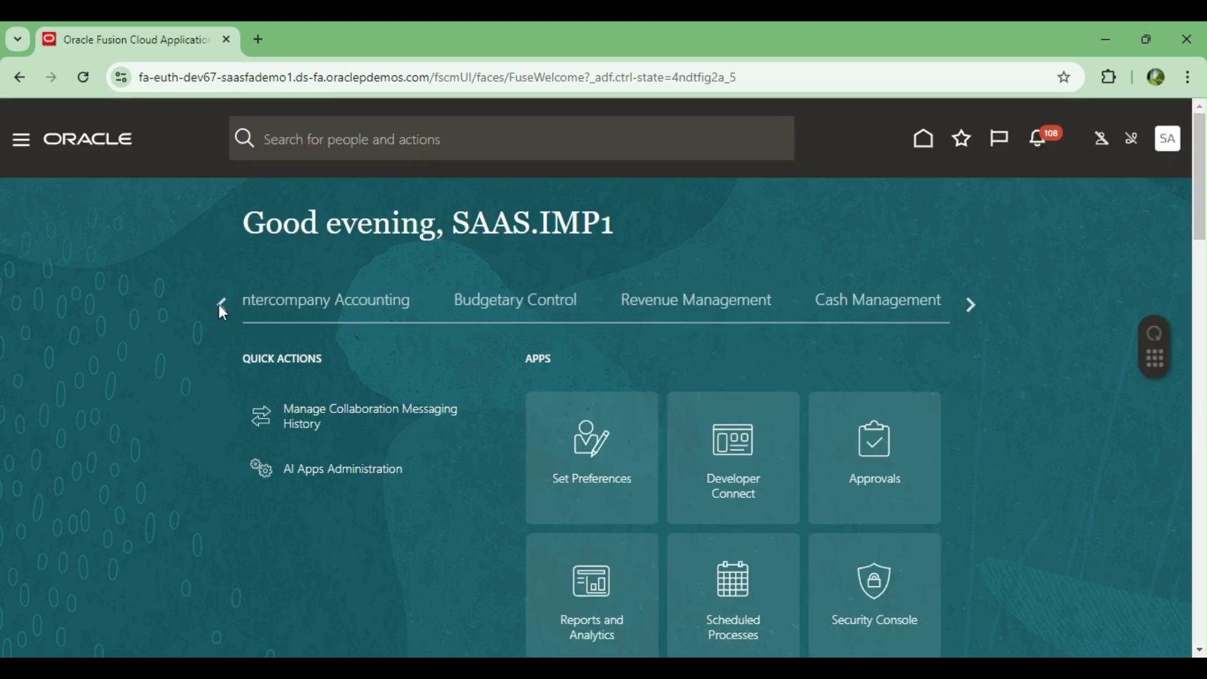
left_click(220, 305)
left_click(220, 305)
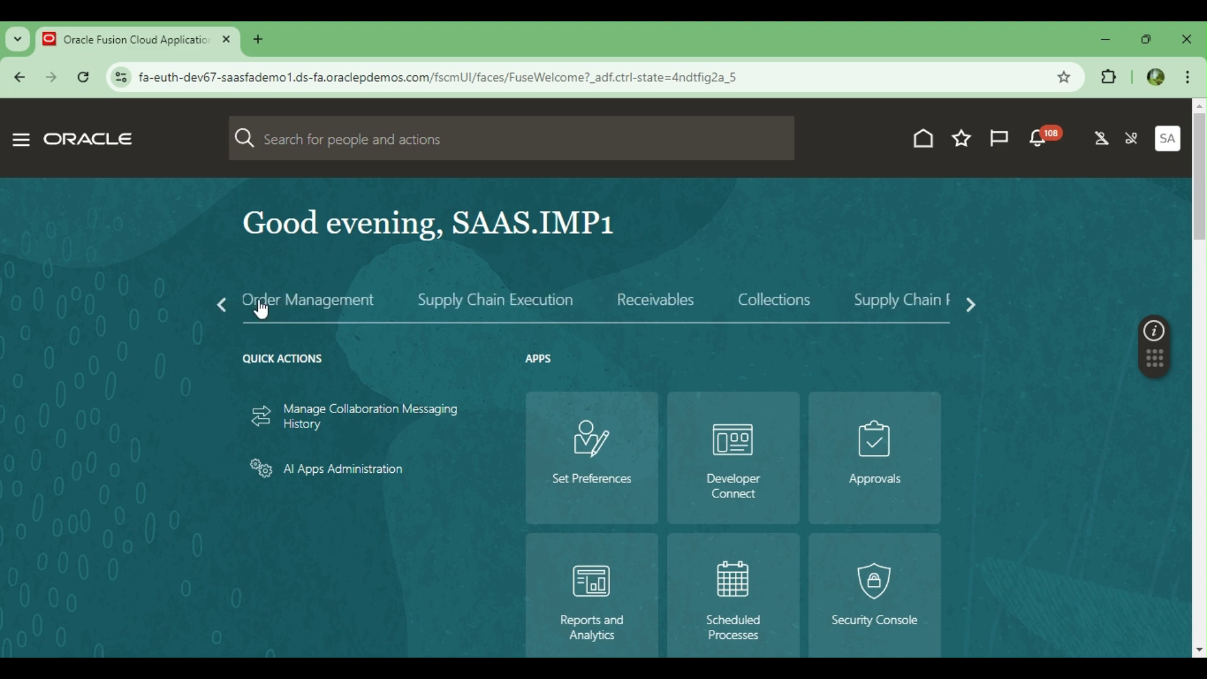
left_click(683, 309)
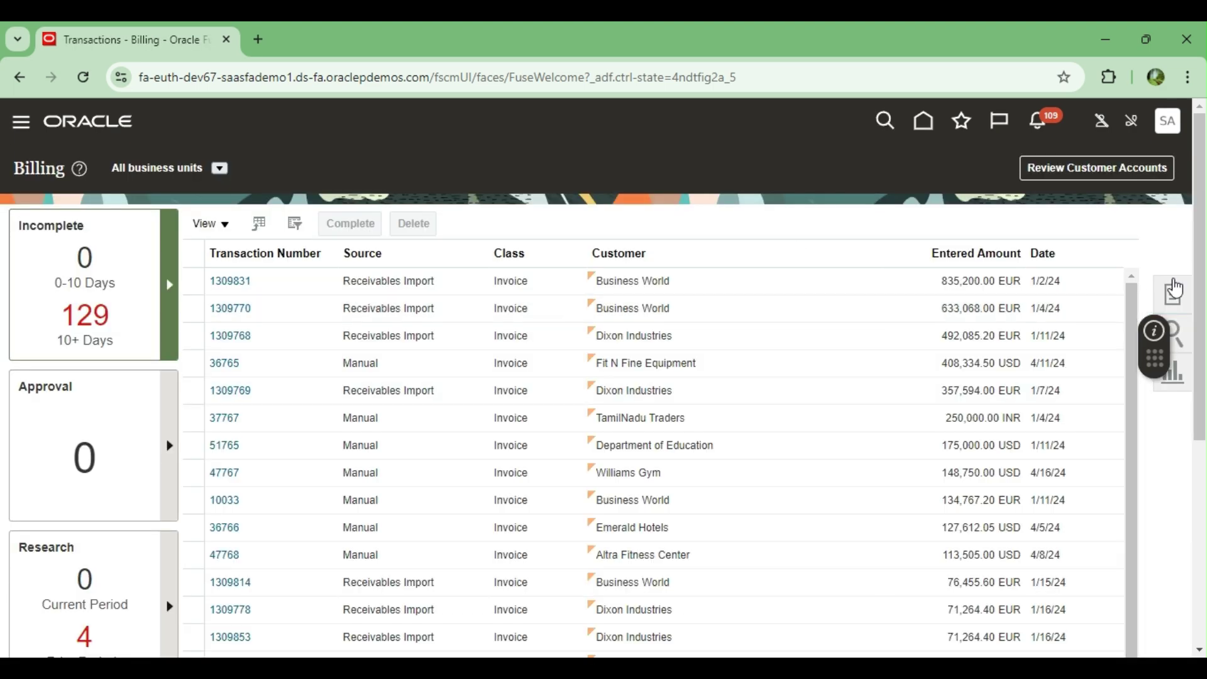
Open Manage Transactions and set the transaction date search criterion to equal 6/1/24
left_click(1174, 290)
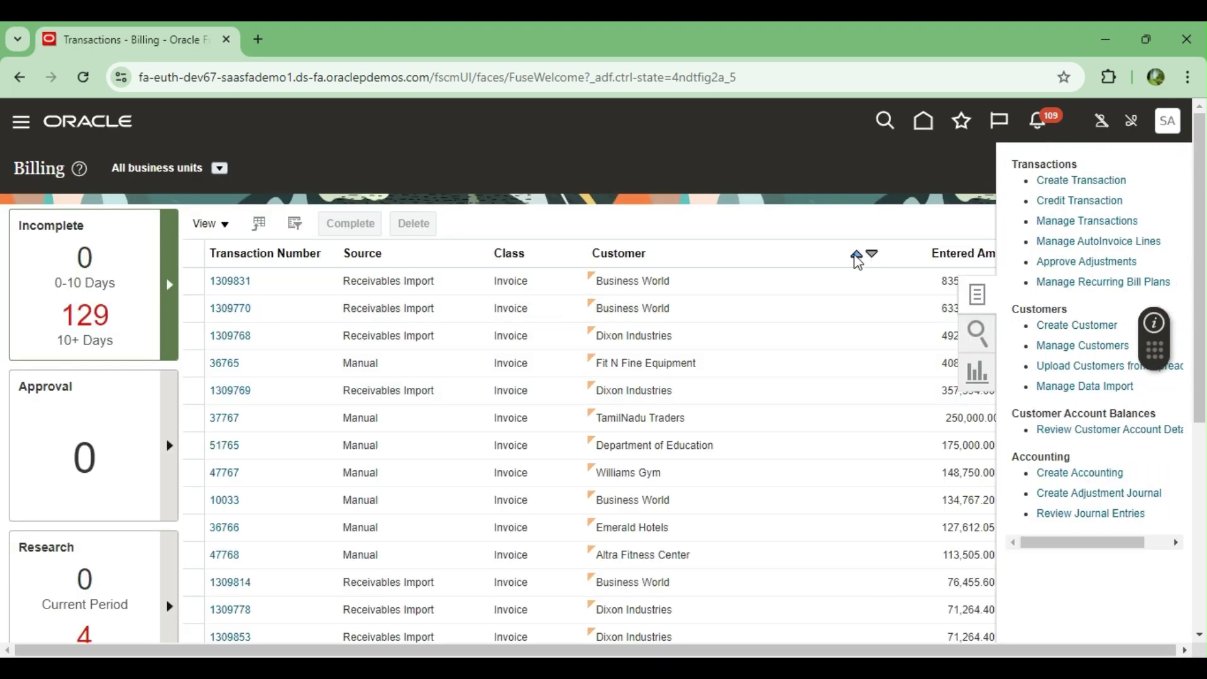
left_click(1068, 221)
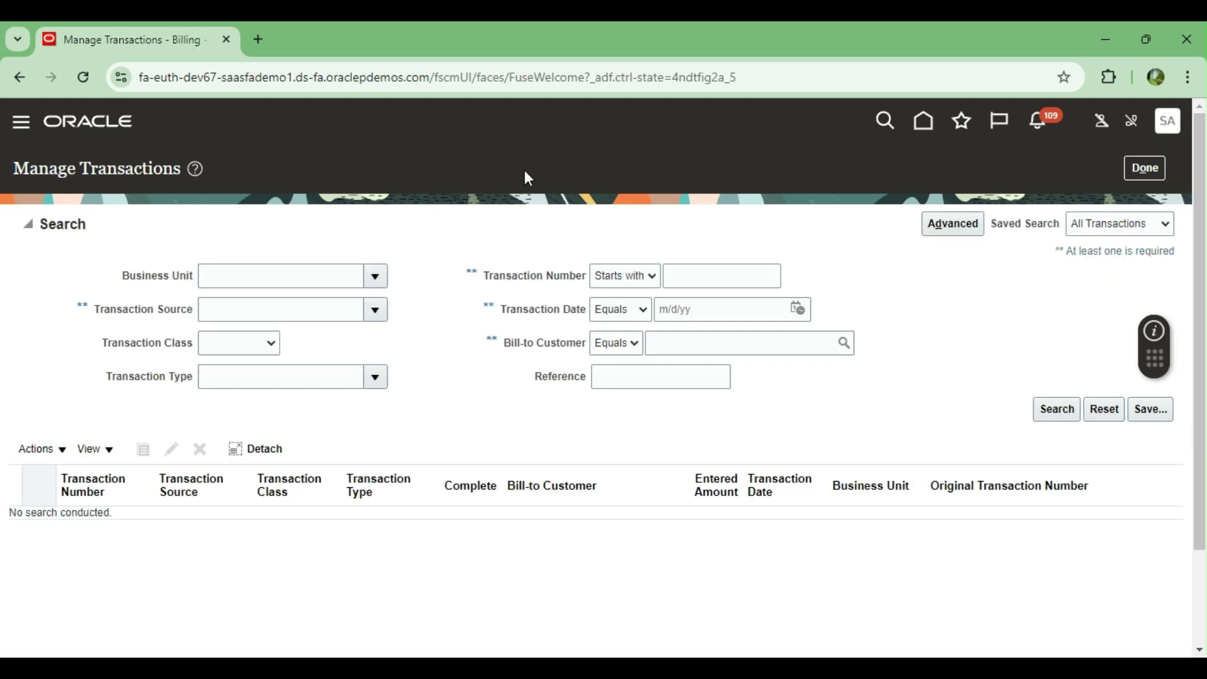
left_click(797, 308)
left_click(873, 354)
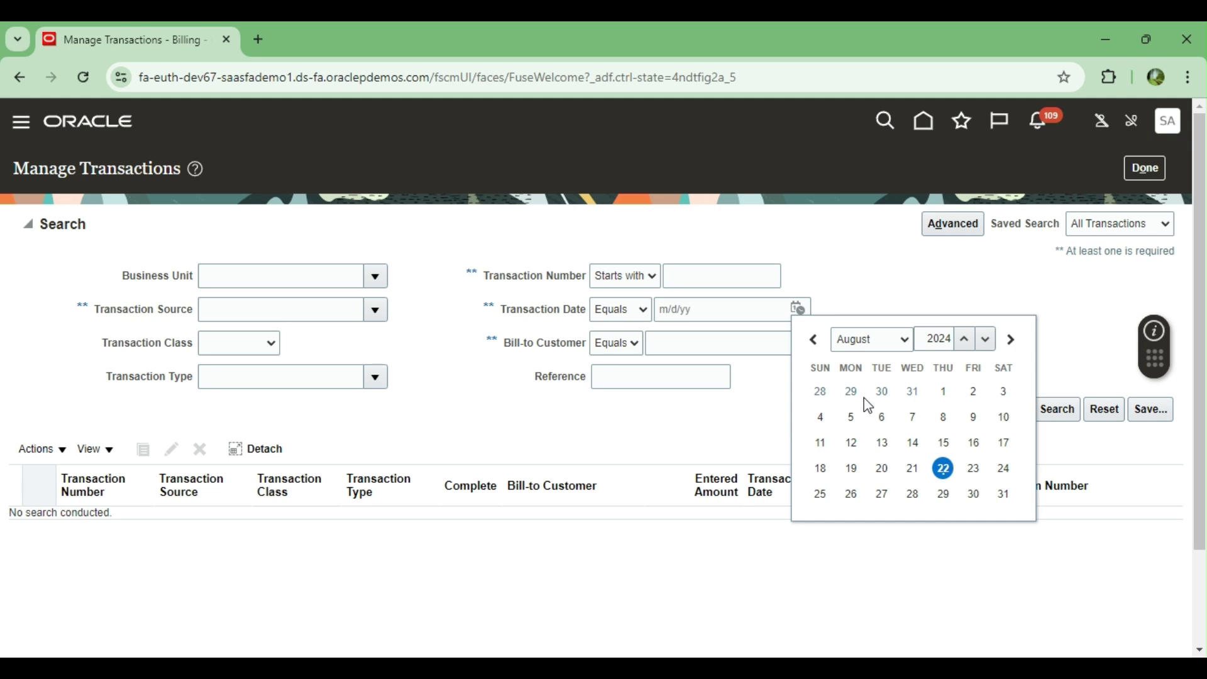
left_click(867, 433)
left_click(1004, 393)
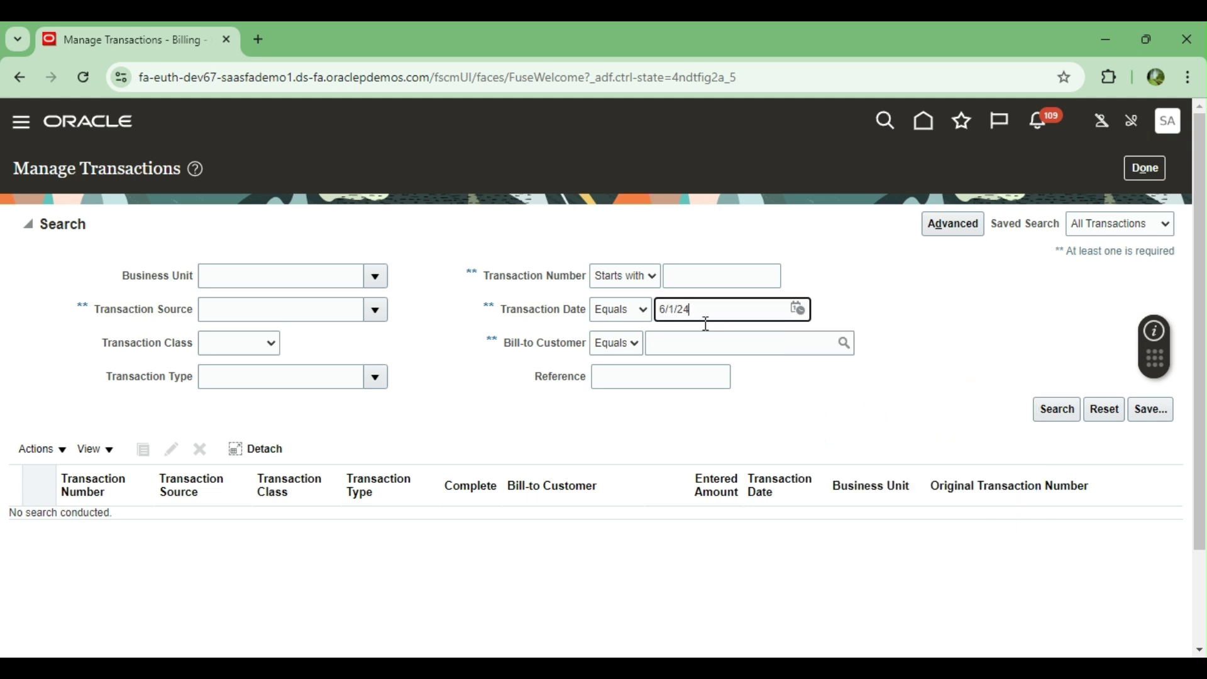
Find the 6/1/24 transaction with bill-to customer Reliance India Ltd. and open its invoice
left_click(694, 345)
type("RELOANCE")
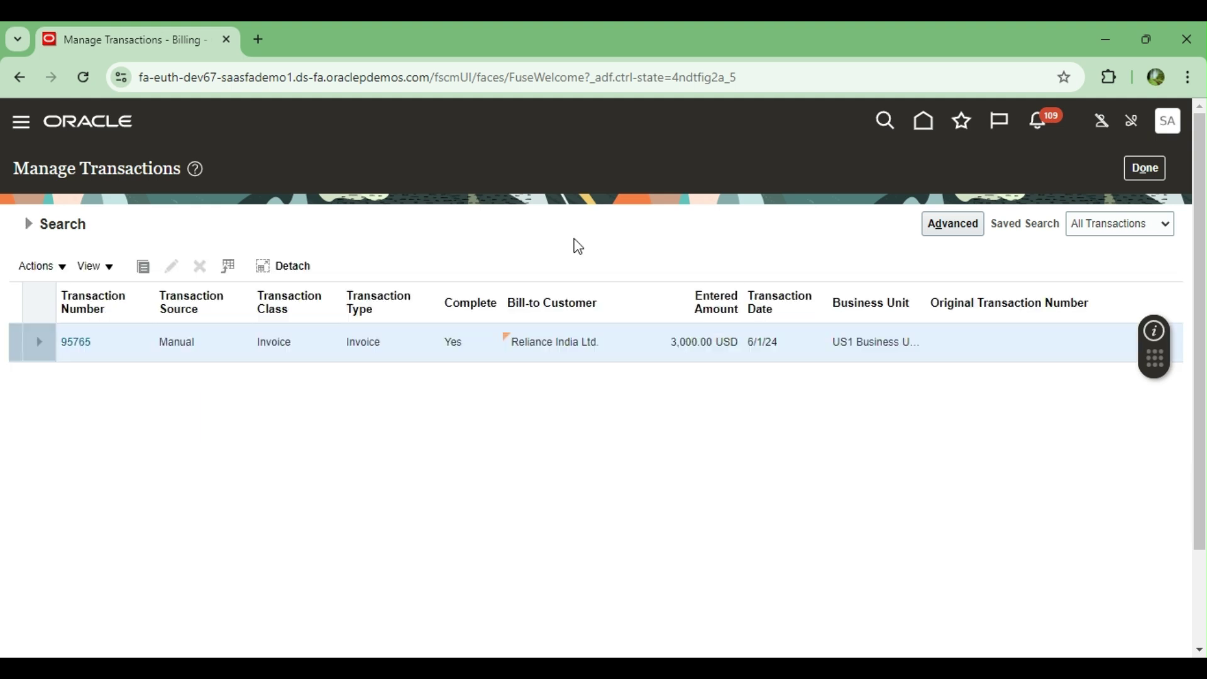
left_click(80, 343)
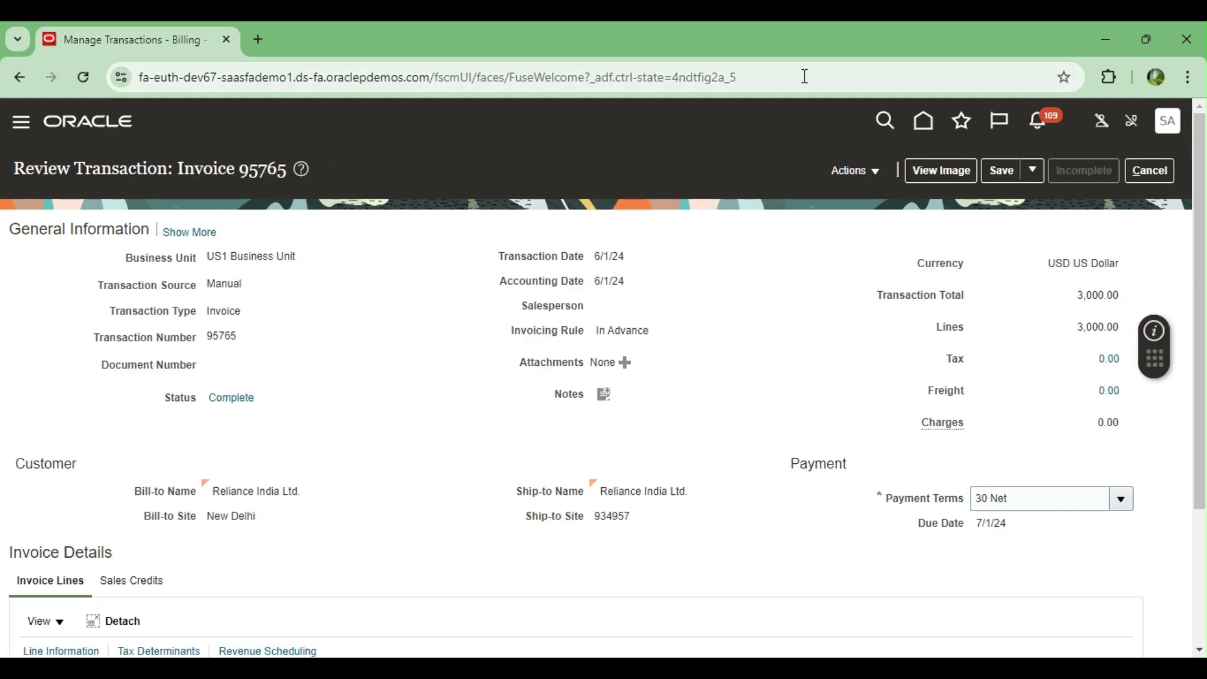
View the invoice's accounting and examine the Invoice Created lines dated 6/1/24 for receivable and unearned revenue
left_click(882, 176)
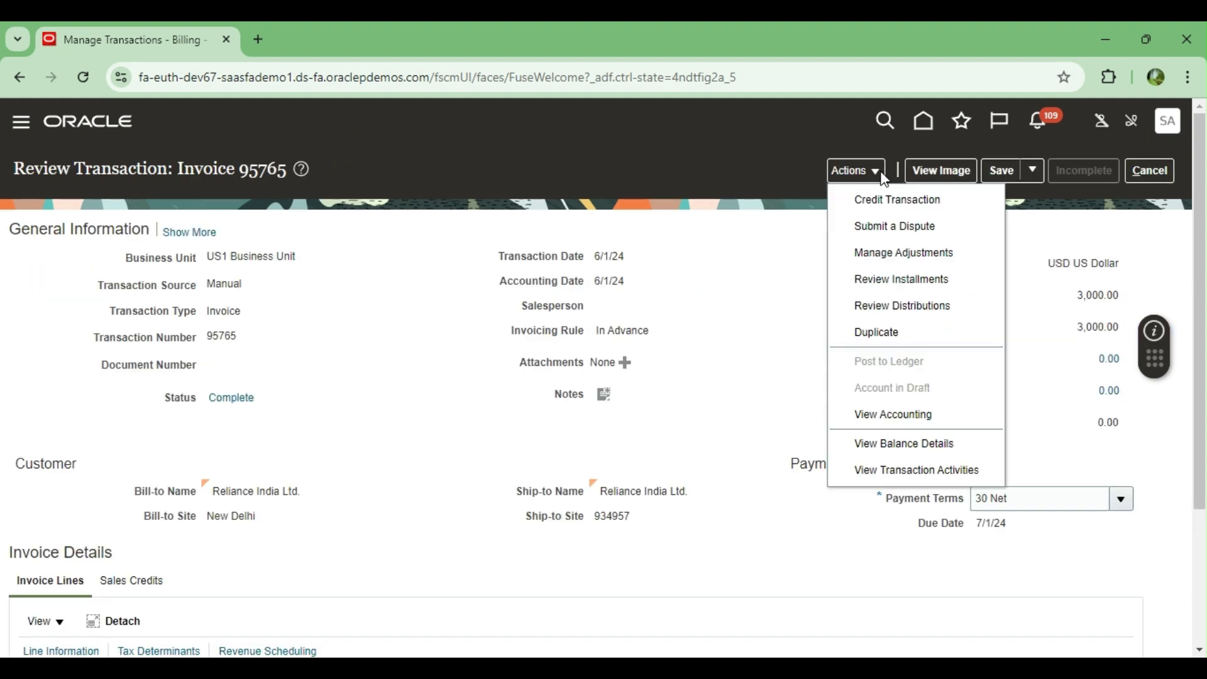
left_click(886, 418)
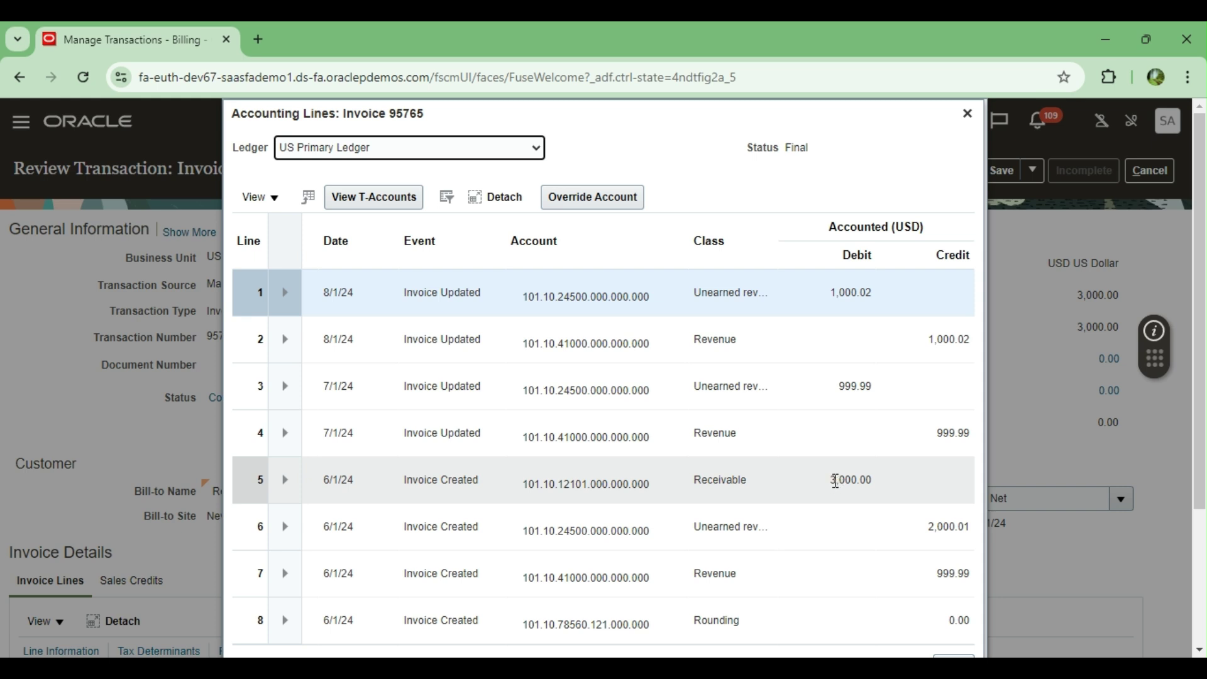
left_click_drag(830, 481, 865, 479)
left_click(848, 479)
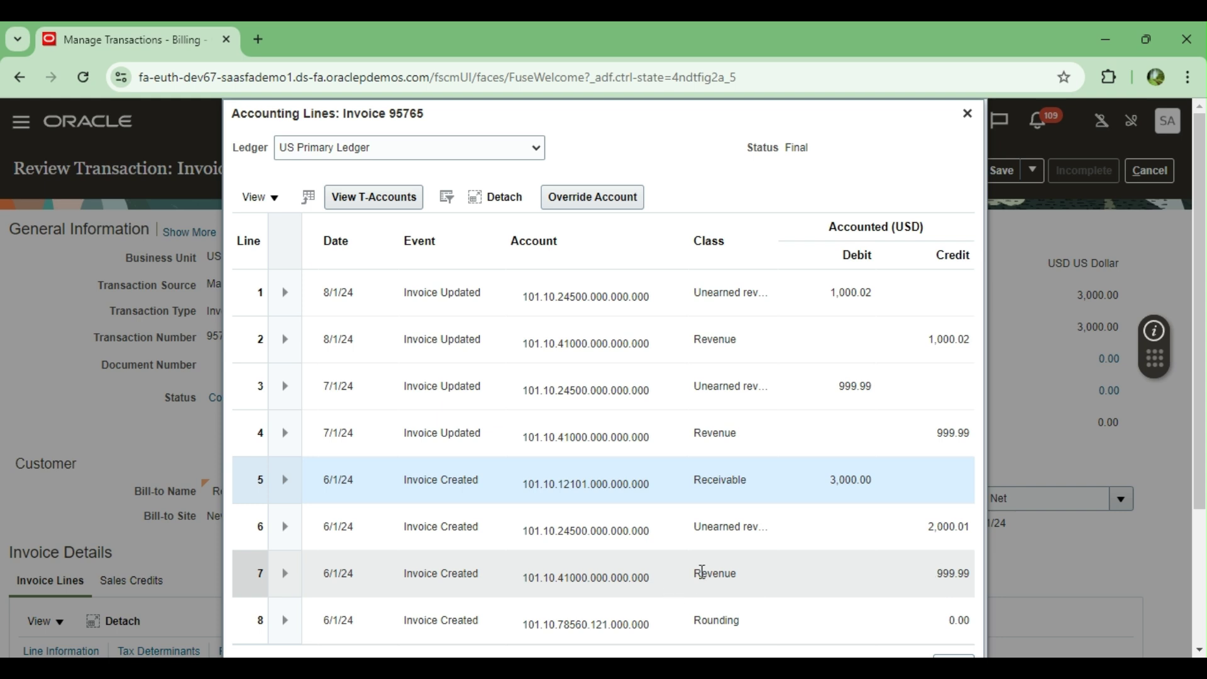
scroll(702, 572, "down", 2)
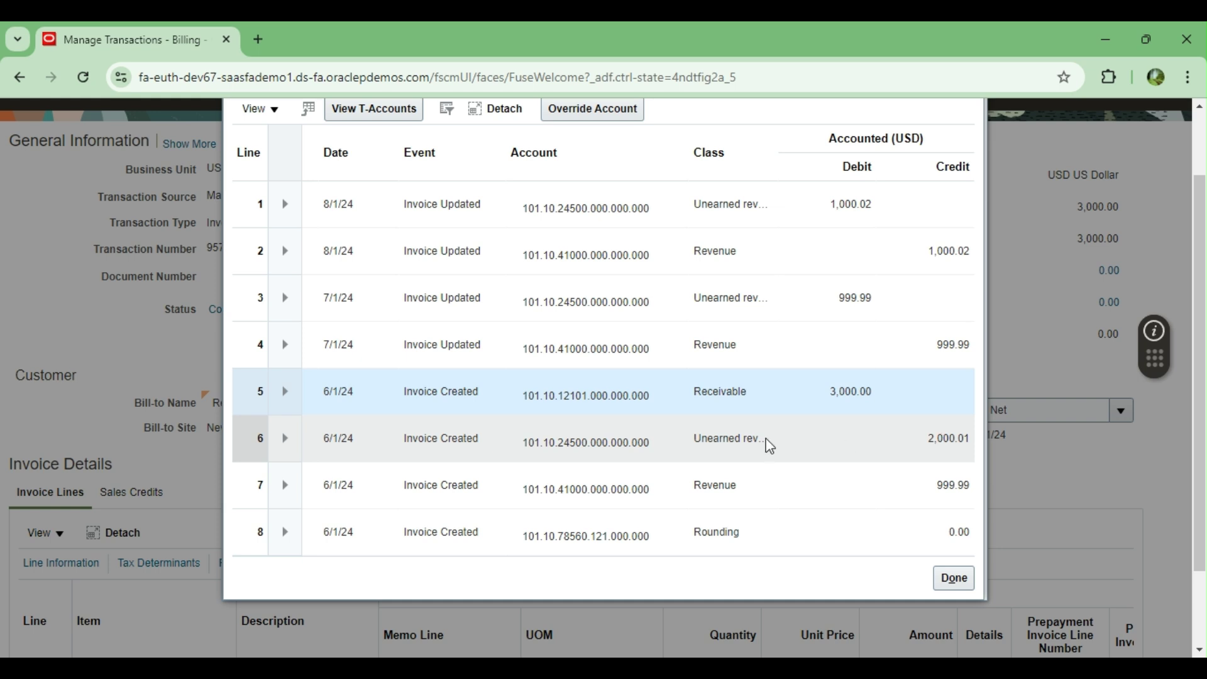
left_click(705, 438)
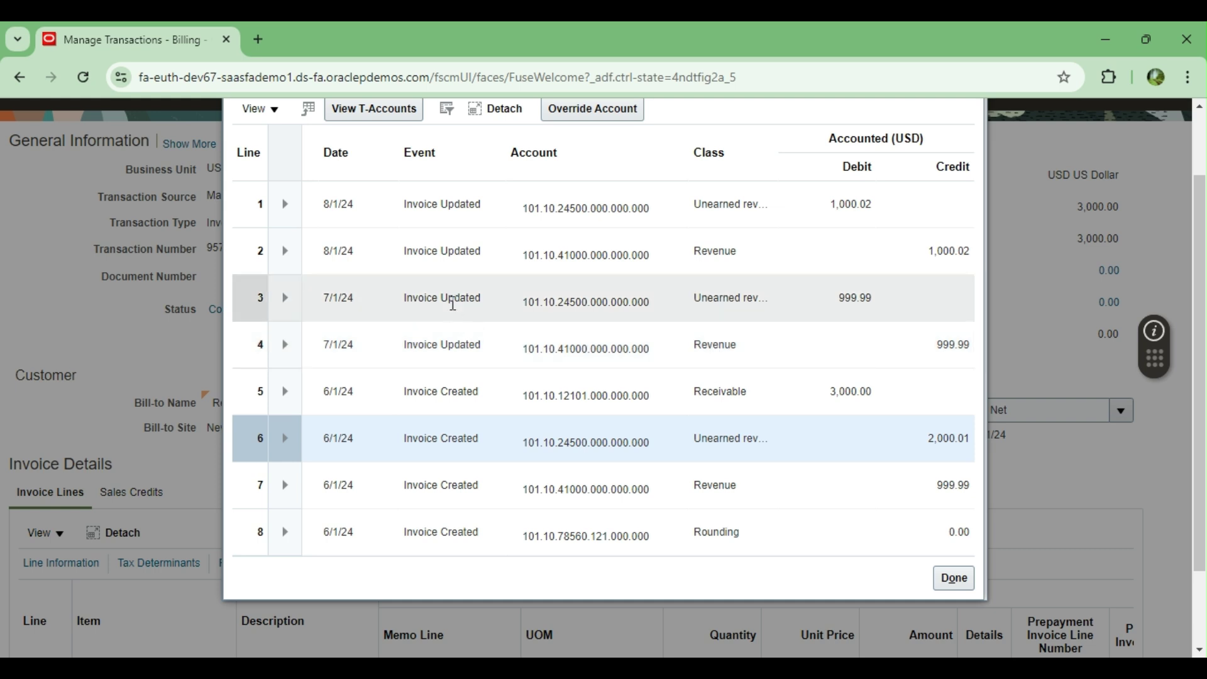
Compare the unearned revenue and revenue accounting lines across the 6/1/24, 7/1/24 and 8/1/24 dates, and close the accounting lines
left_click(450, 300)
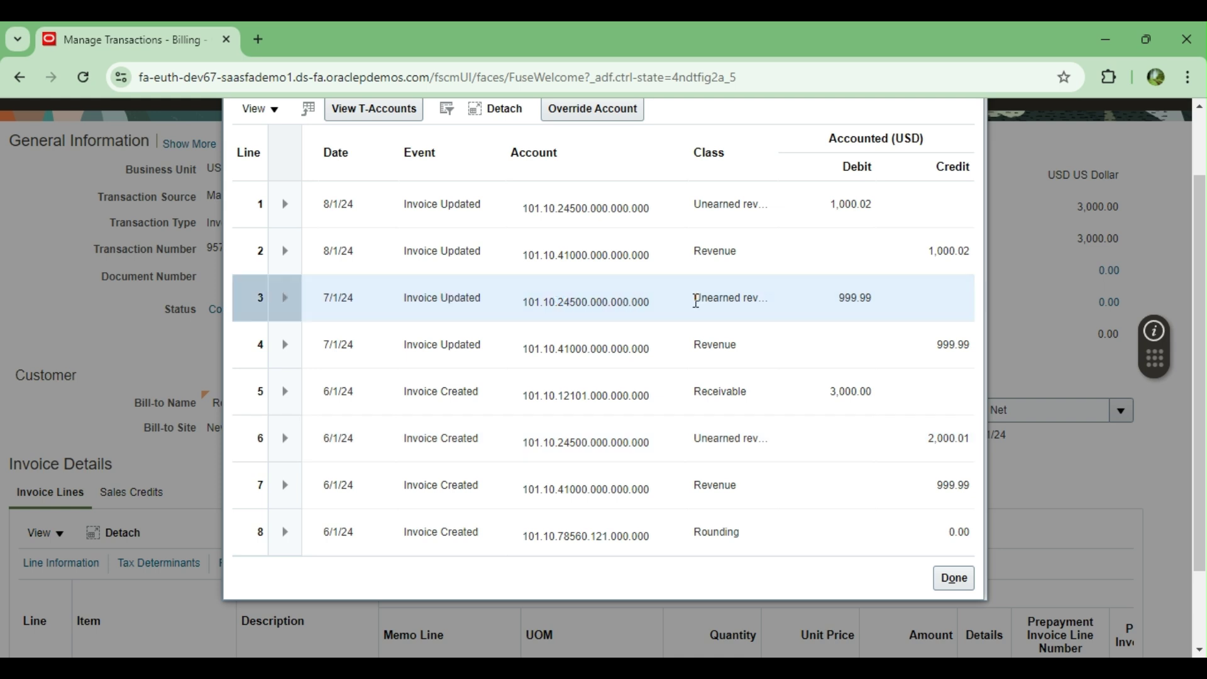
left_click(345, 203)
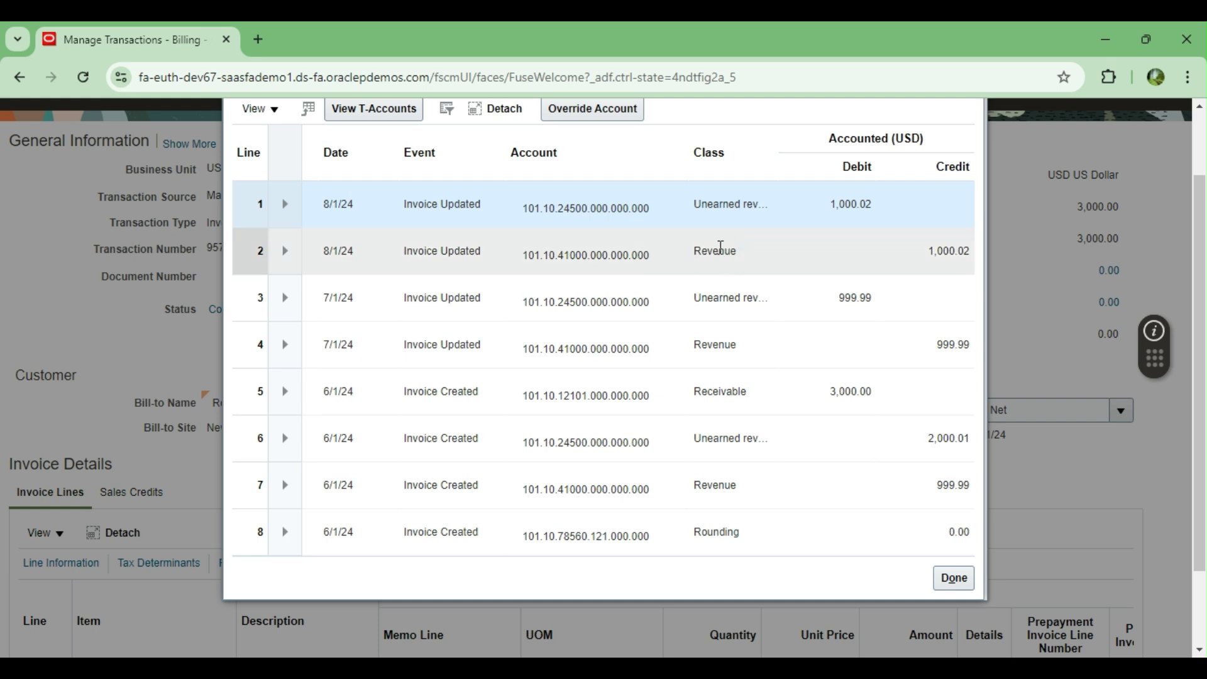
left_click(718, 247)
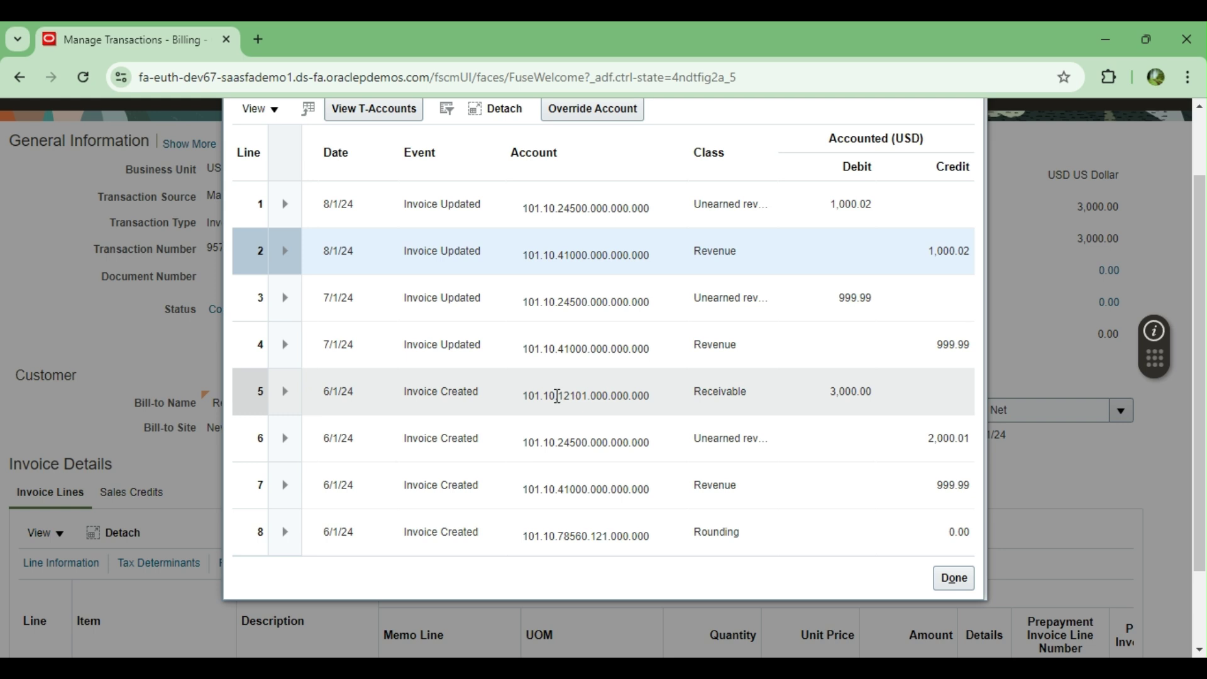
left_click(546, 464)
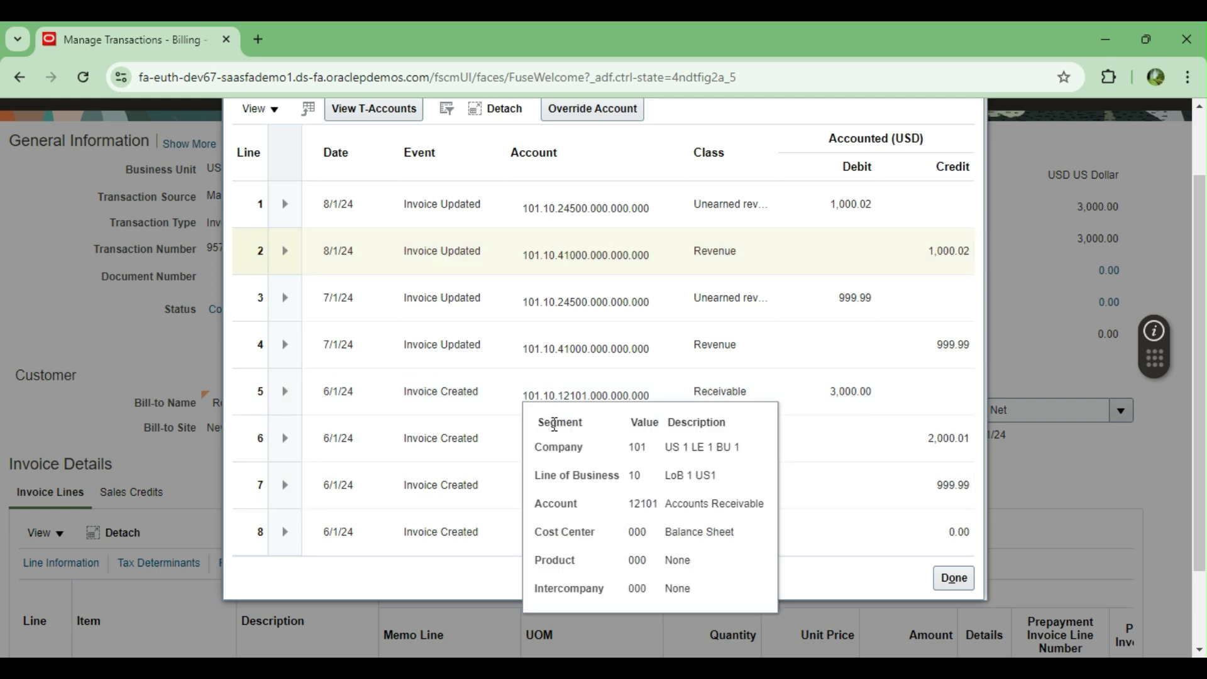
left_click(946, 485)
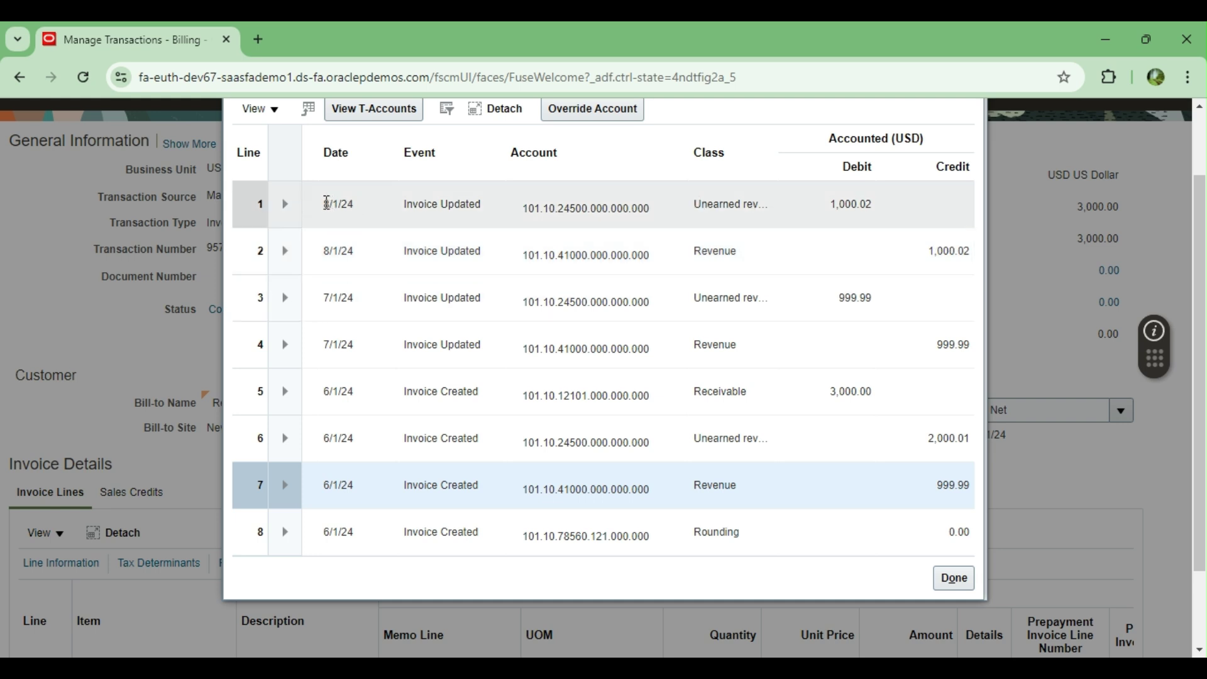
left_click(327, 202)
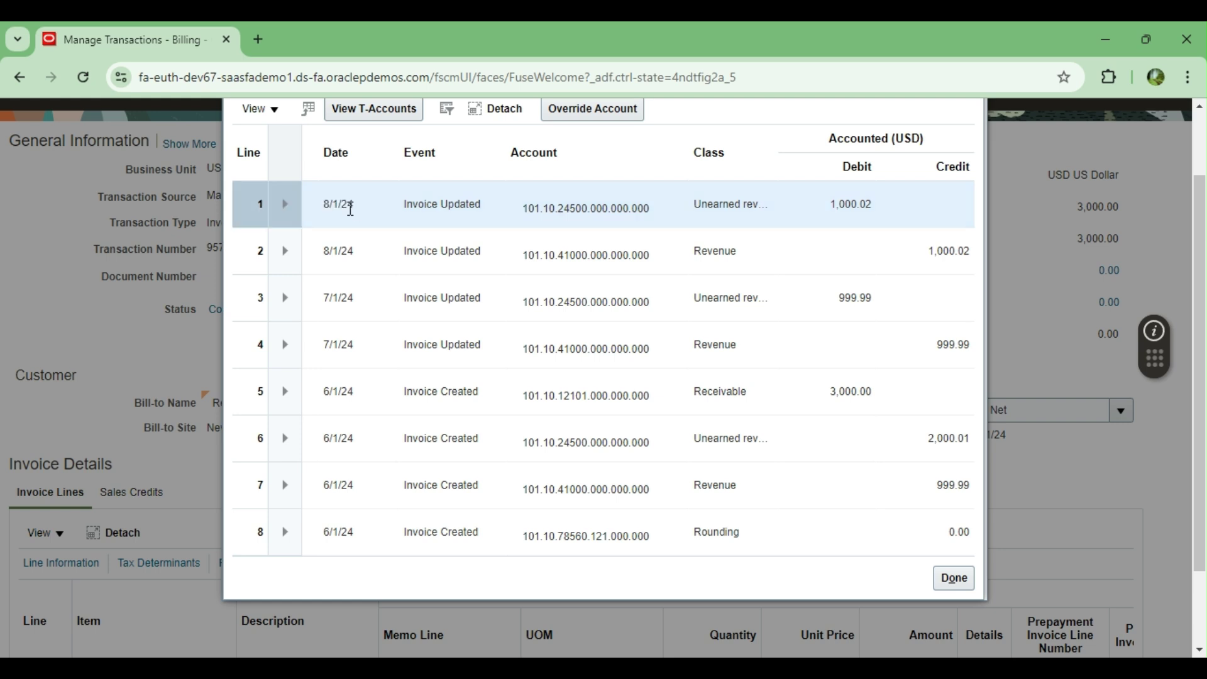
left_click_drag(325, 297, 350, 295)
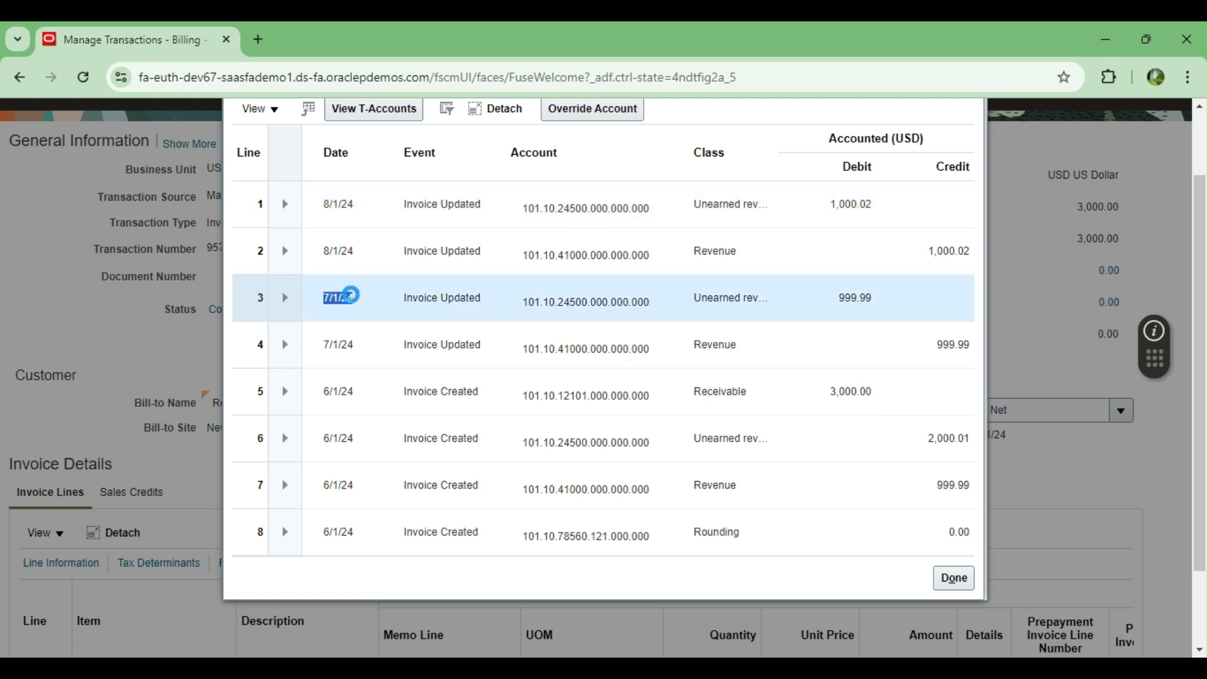
scroll(404, 333, "up", 2)
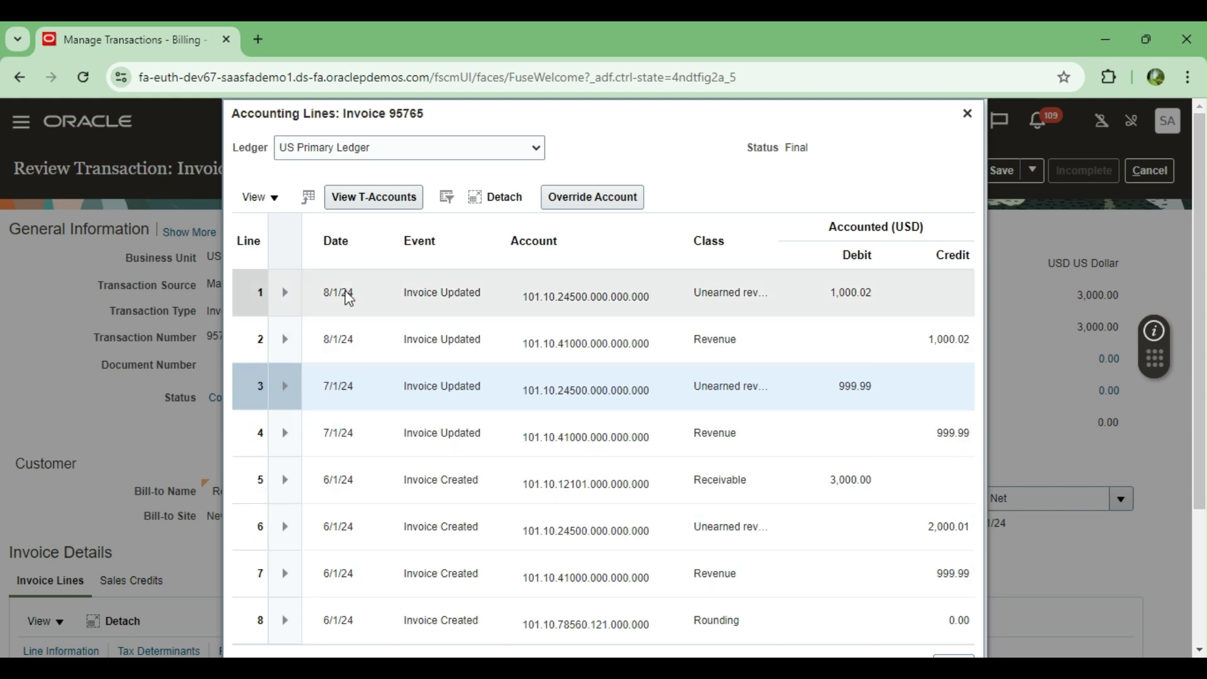
scroll(682, 462, "down", 2)
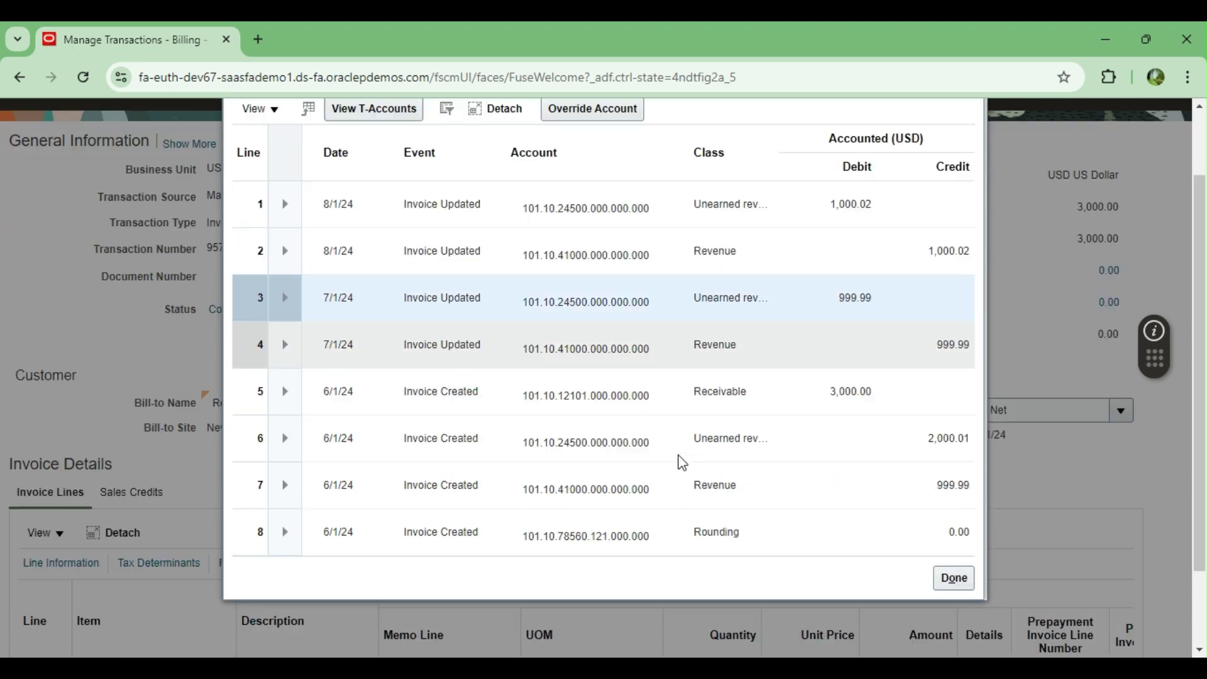
scroll(630, 455, "down", 2)
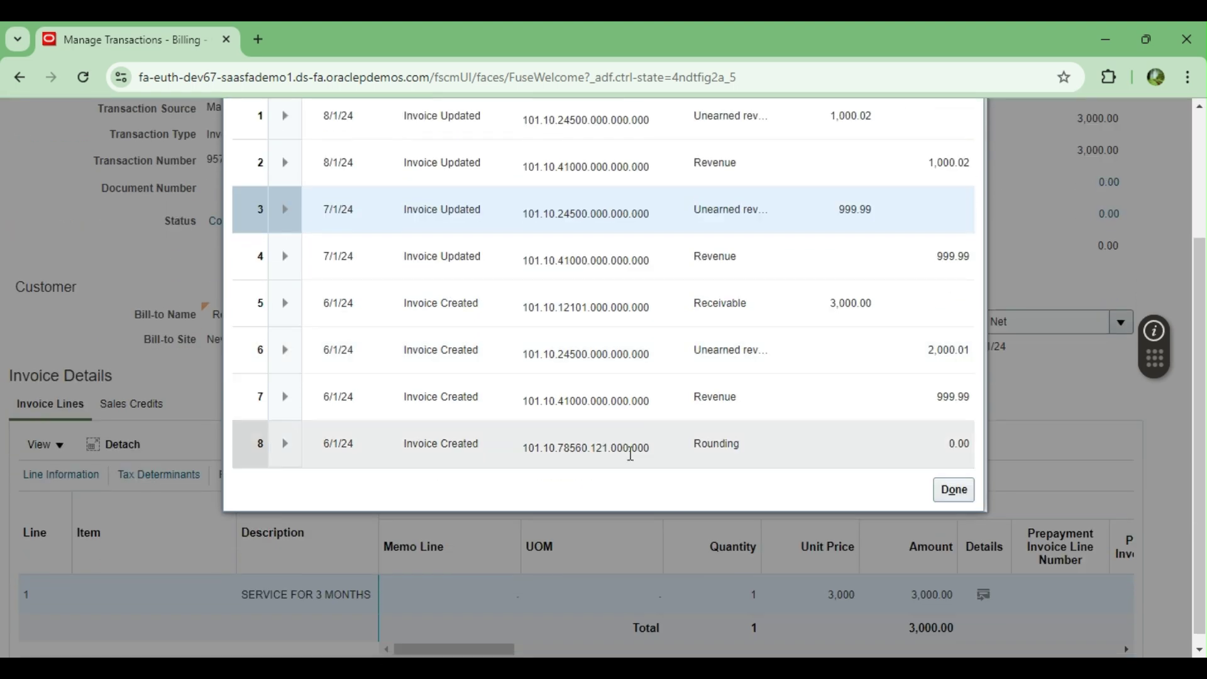
scroll(631, 451, "up", 2)
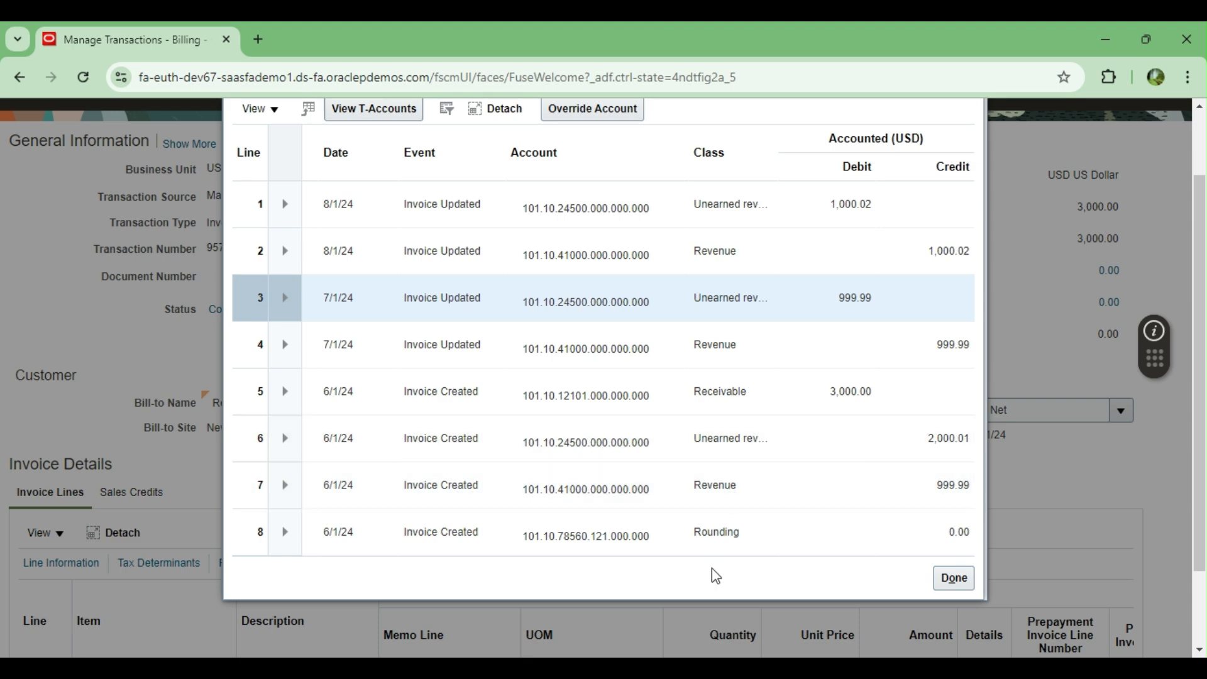
scroll(855, 409, "up", 2)
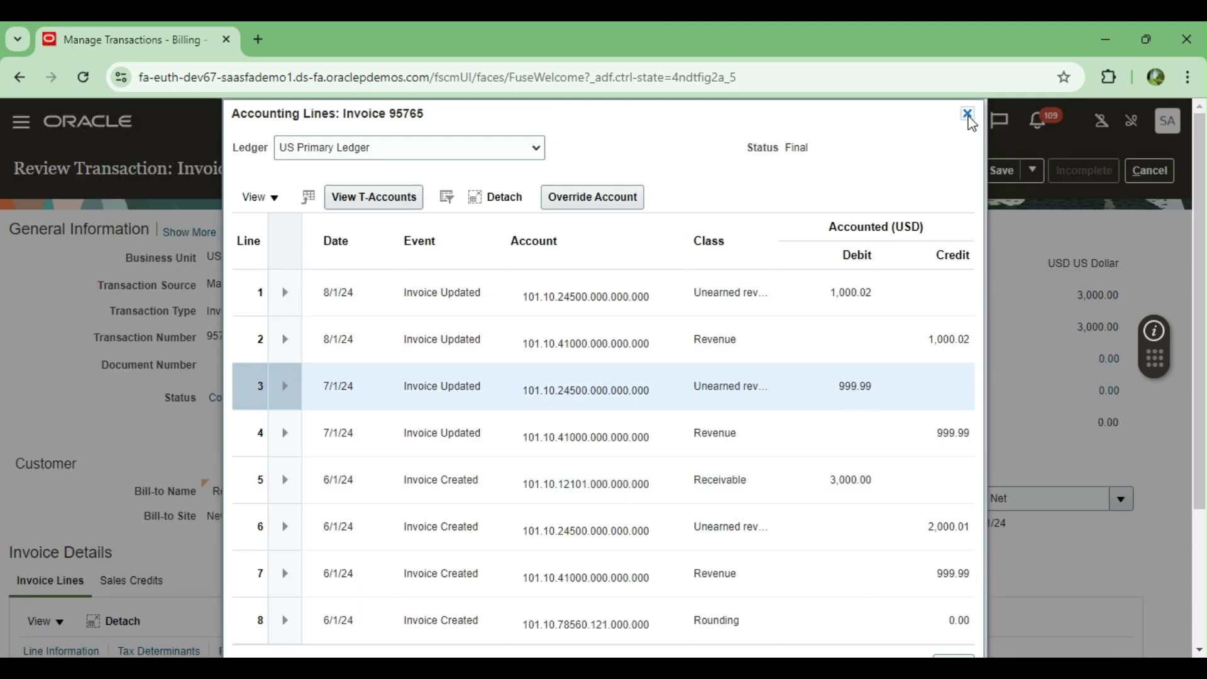
left_click(967, 113)
View the printed invoice image, check its invoice date, service description, unit price and amount, and close it
left_click(937, 173)
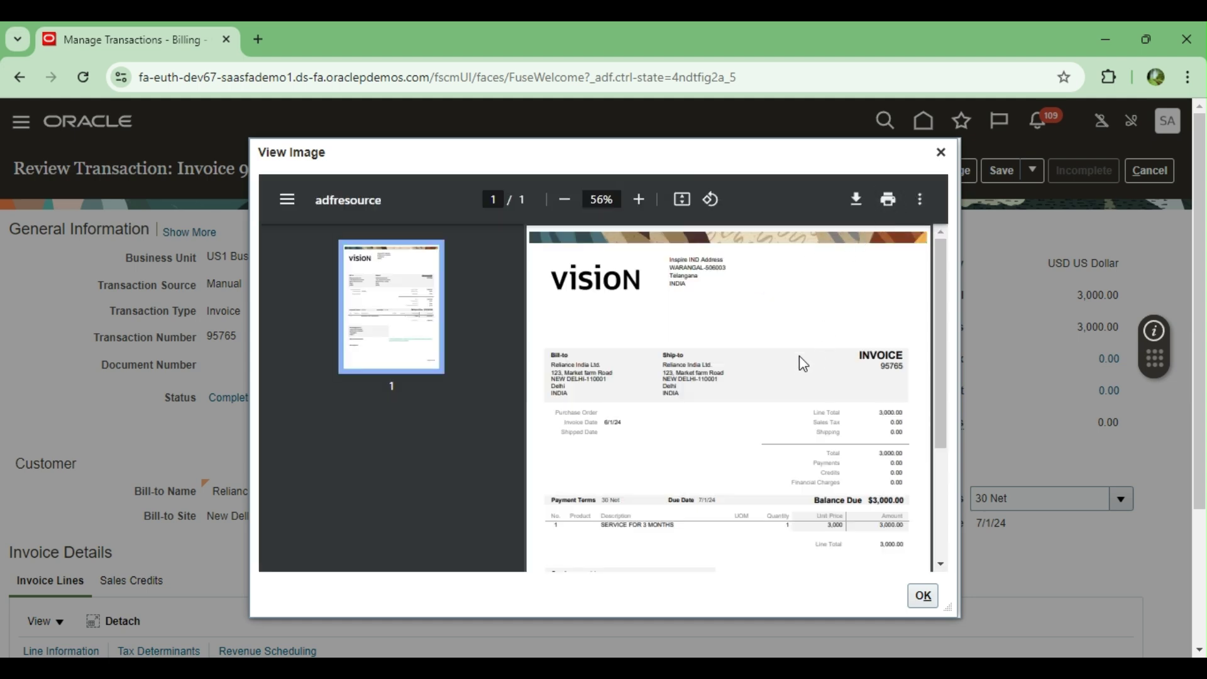
left_click_drag(893, 156, 817, 136)
scroll(641, 377, "down", 2)
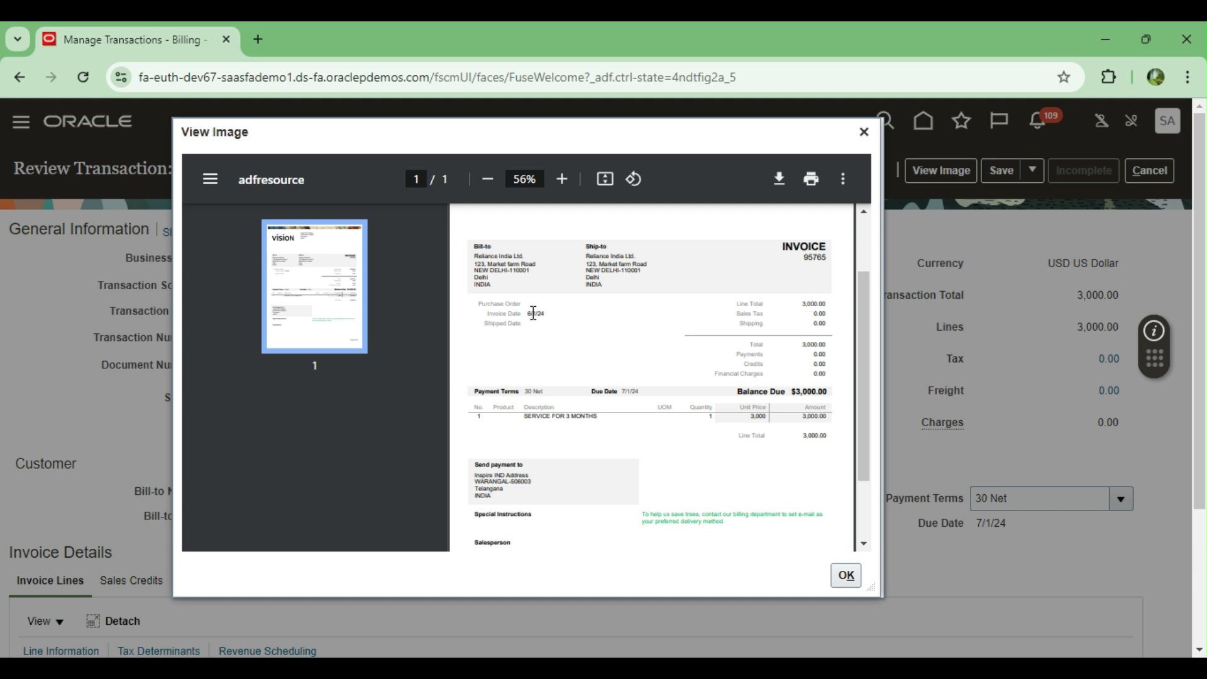
left_click_drag(527, 313, 546, 315)
left_click_drag(524, 416, 595, 410)
left_click(597, 412)
left_click_drag(750, 416, 825, 416)
scroll(694, 442, "down", 5)
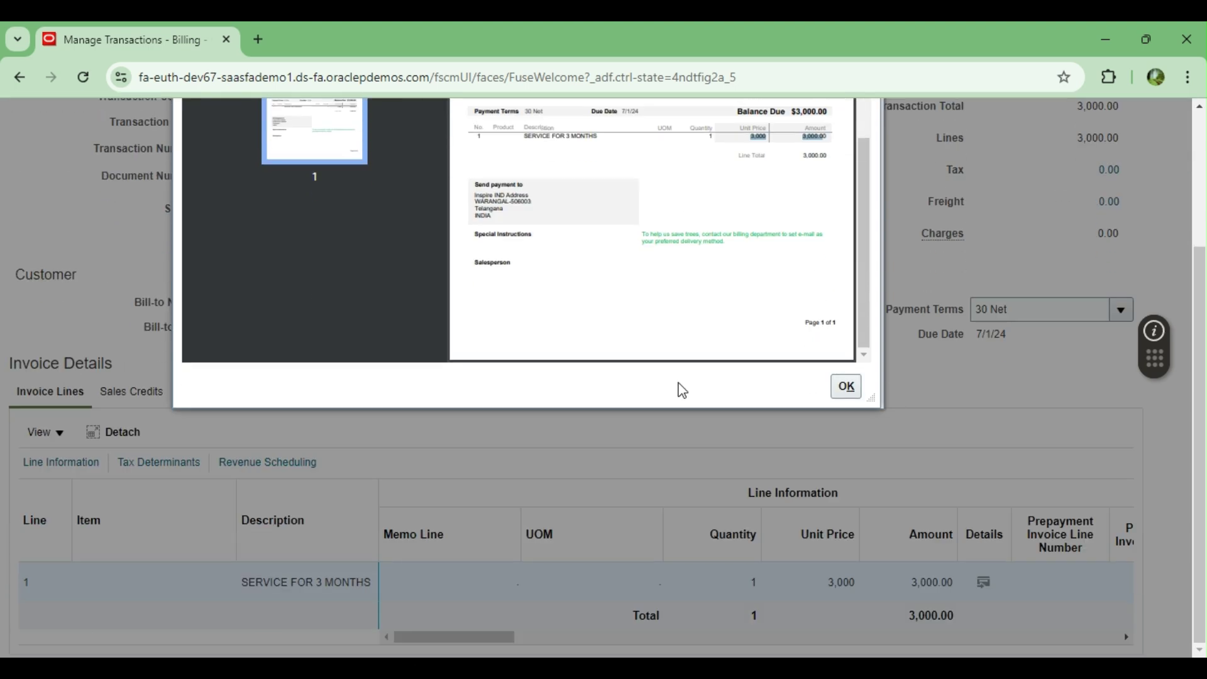
scroll(853, 262, "up", 5)
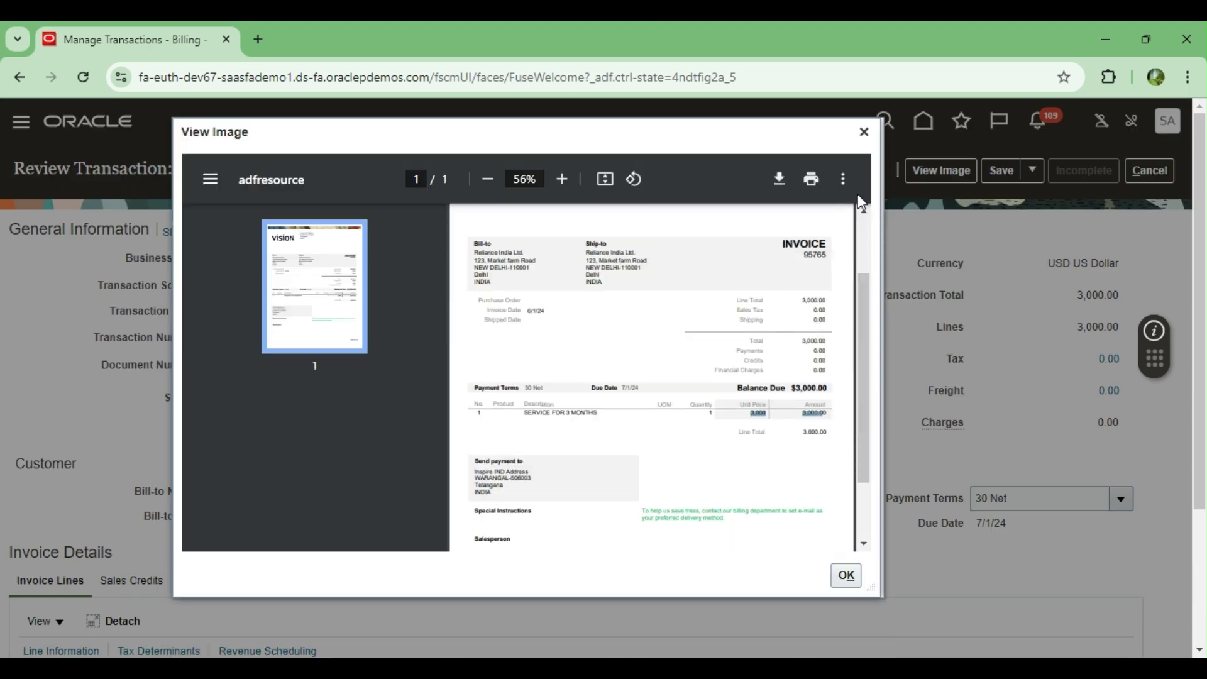
left_click(863, 131)
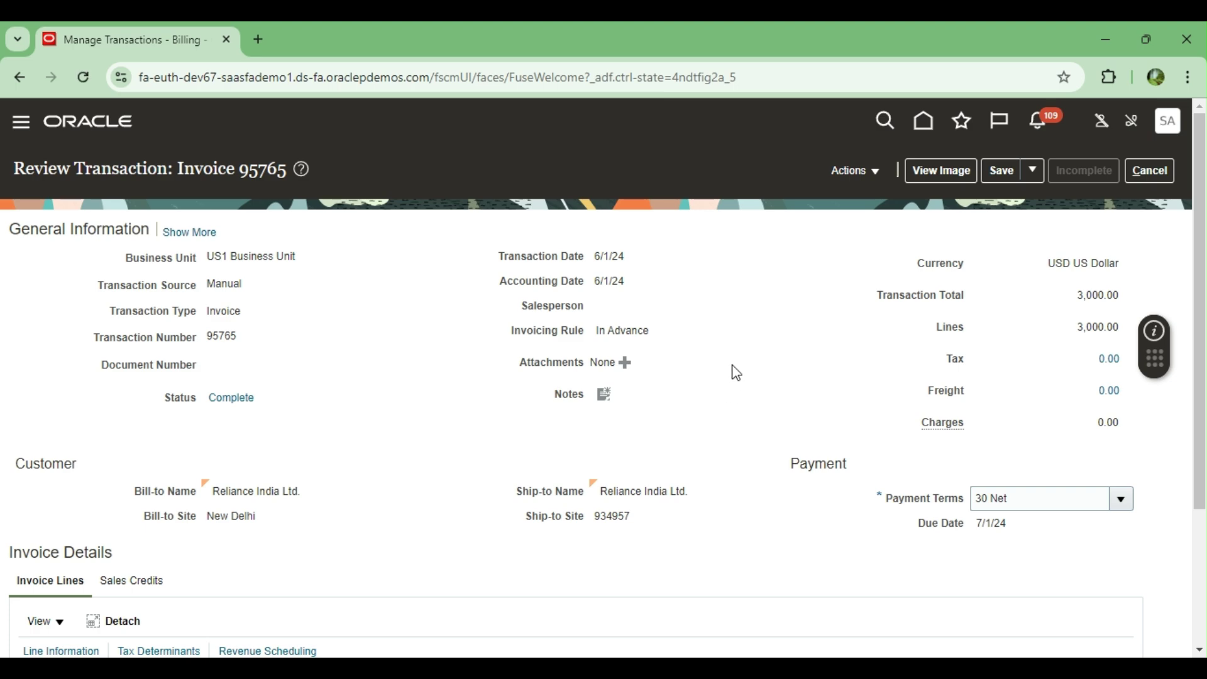
Open Review Distributions for the invoice, agreeing to save the transaction first
scroll(737, 369, "down", 3)
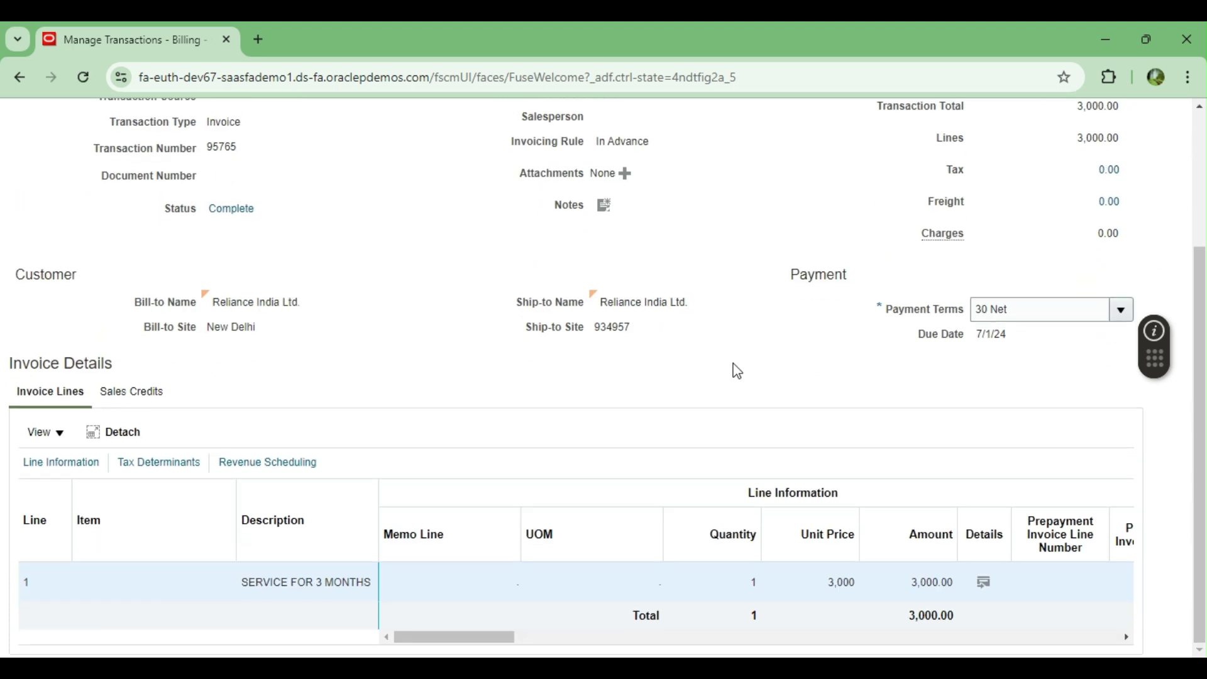
scroll(737, 373, "up", 3)
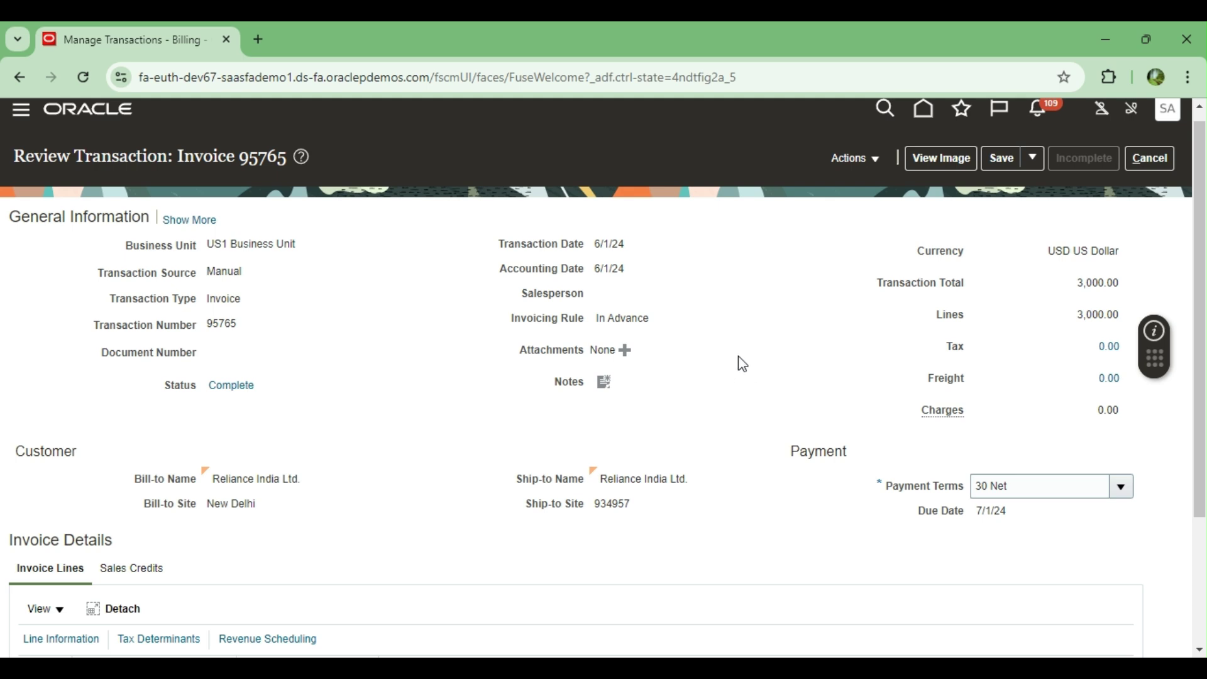
scroll(773, 296, "up", 1)
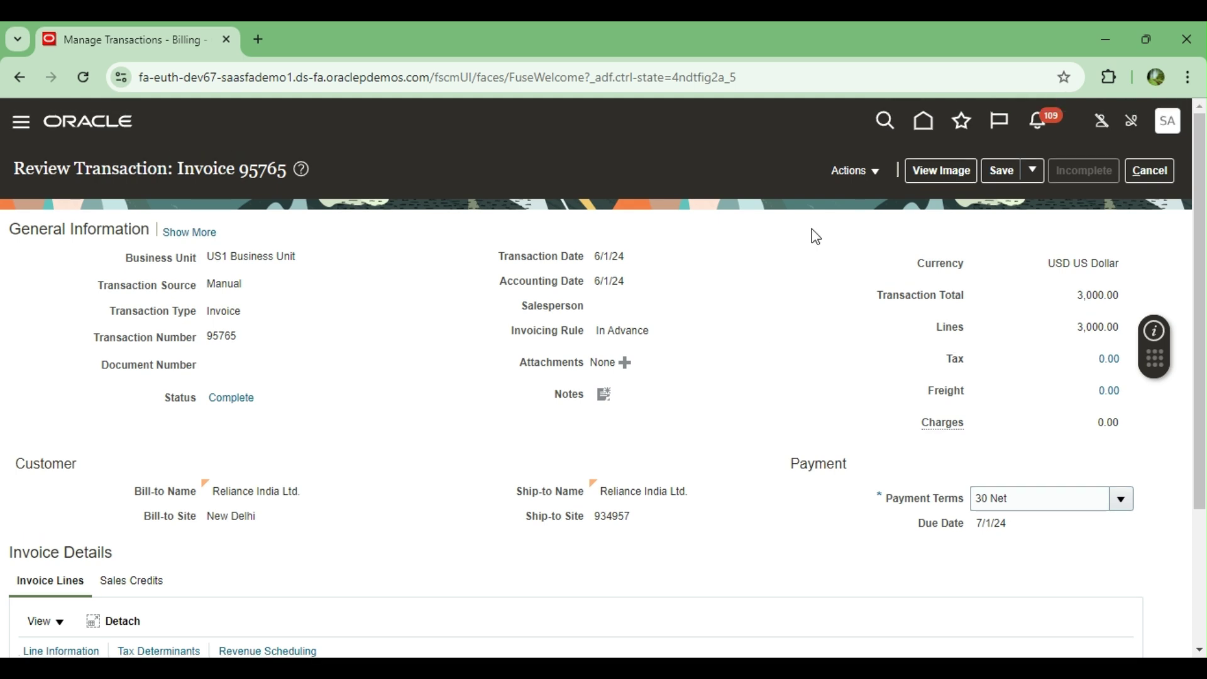
left_click(877, 176)
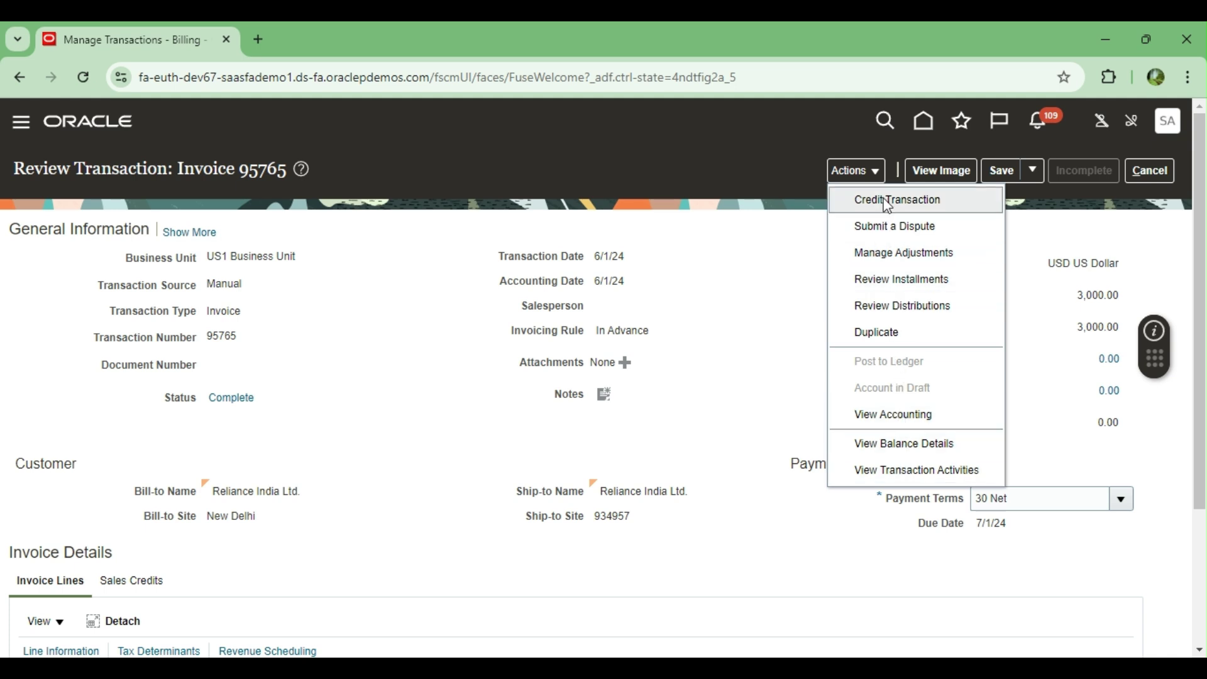
left_click(878, 306)
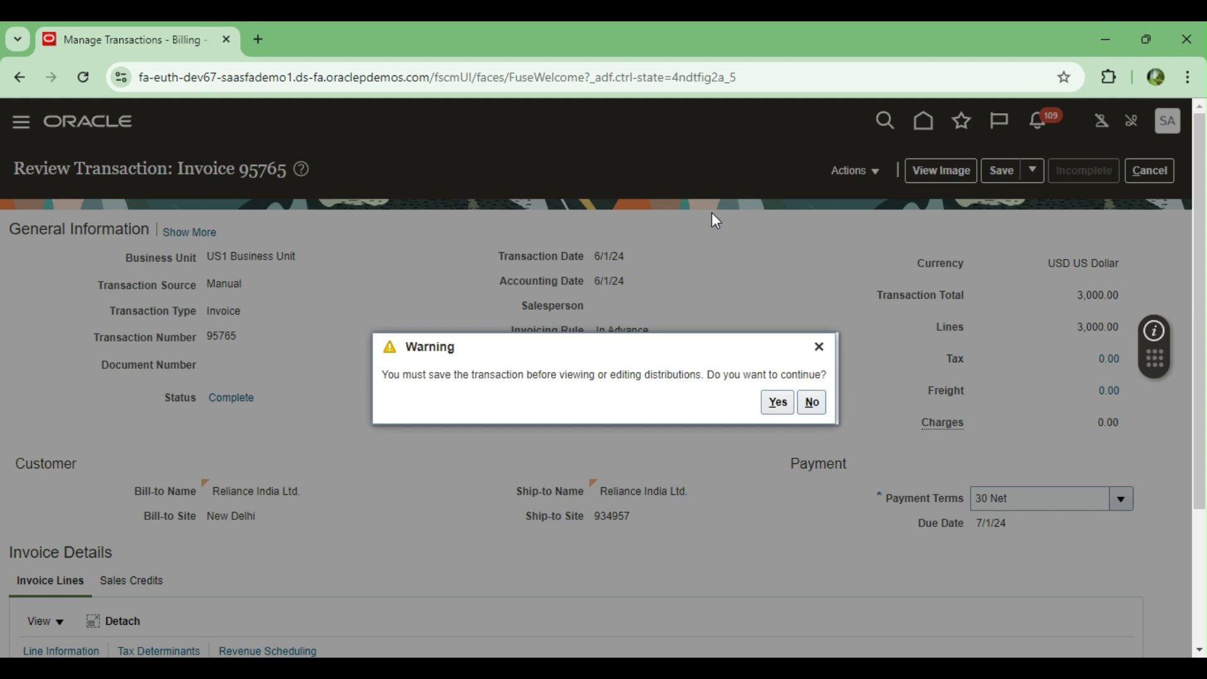
left_click(777, 402)
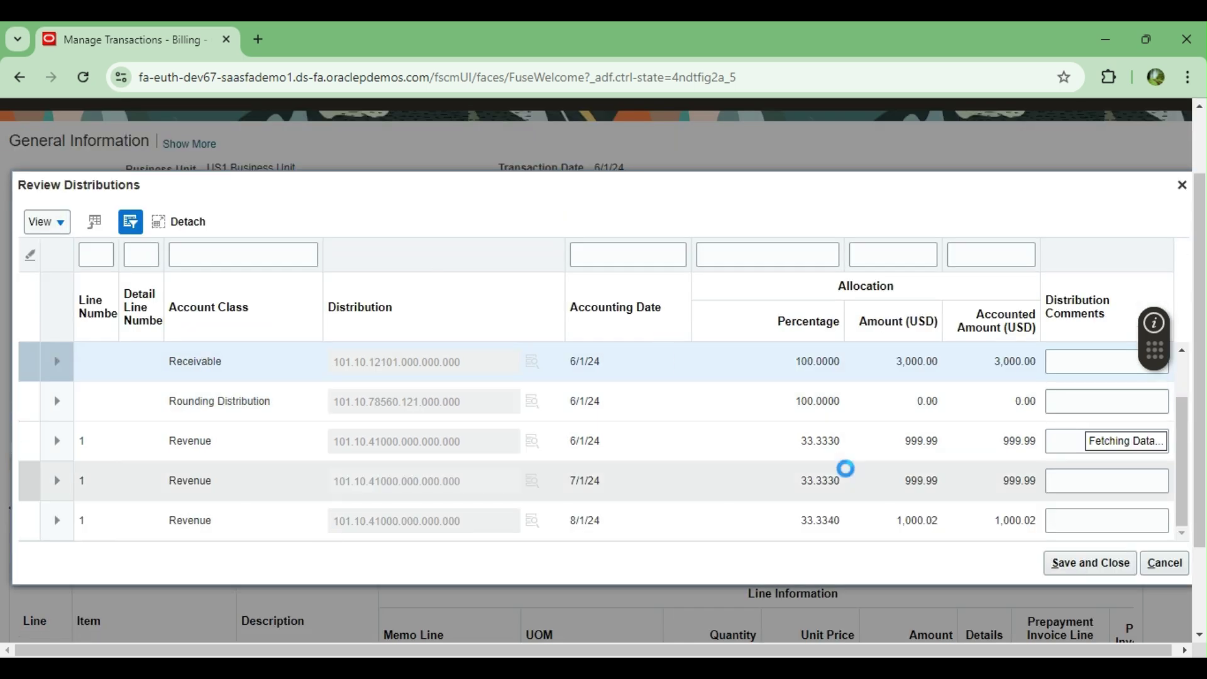
Examine the Receivable, Revenue and Unearned Revenue distribution rows with their accounting dates and percentages, and close the distributions
scroll(817, 458, "down", 1)
scroll(788, 477, "down", 2)
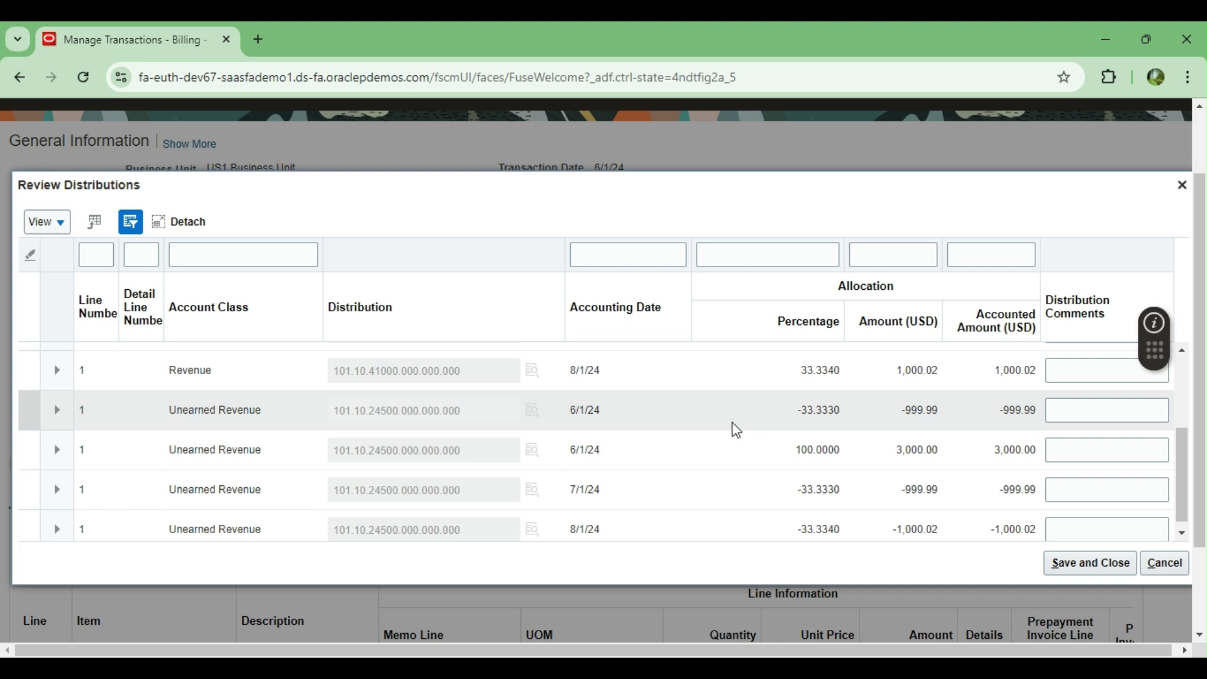
scroll(692, 433, "down", 1)
scroll(237, 420, "up", 2)
scroll(226, 471, "up", 5)
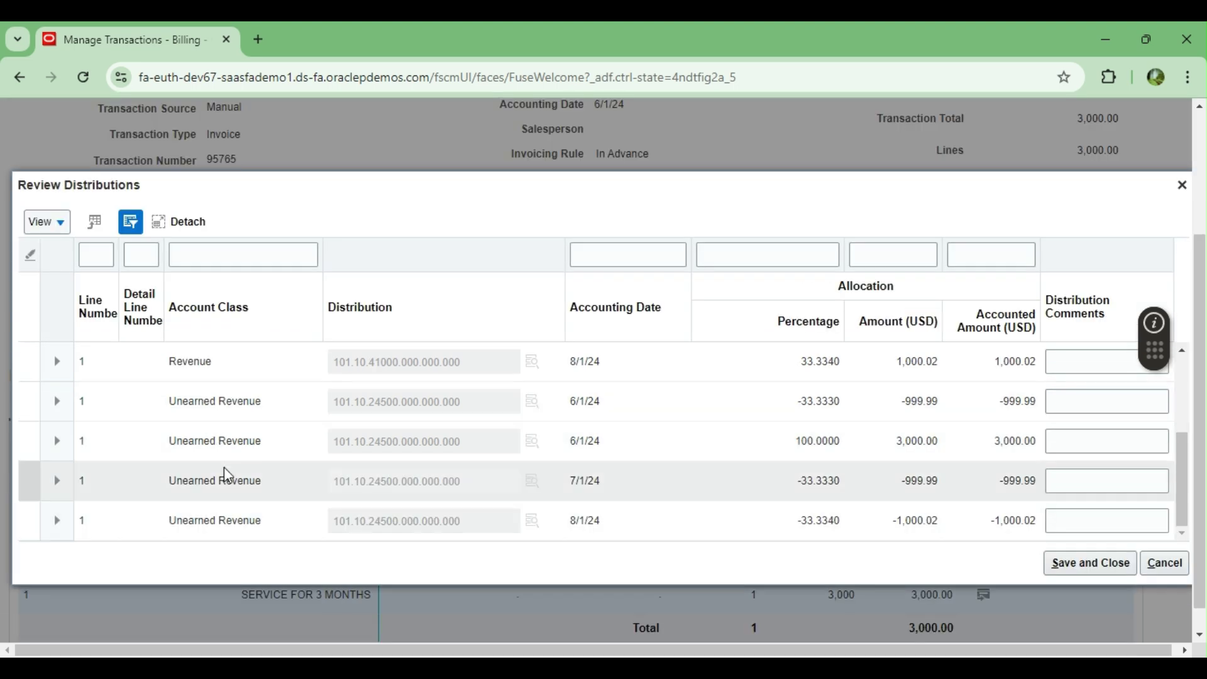
scroll(227, 497, "down", 1)
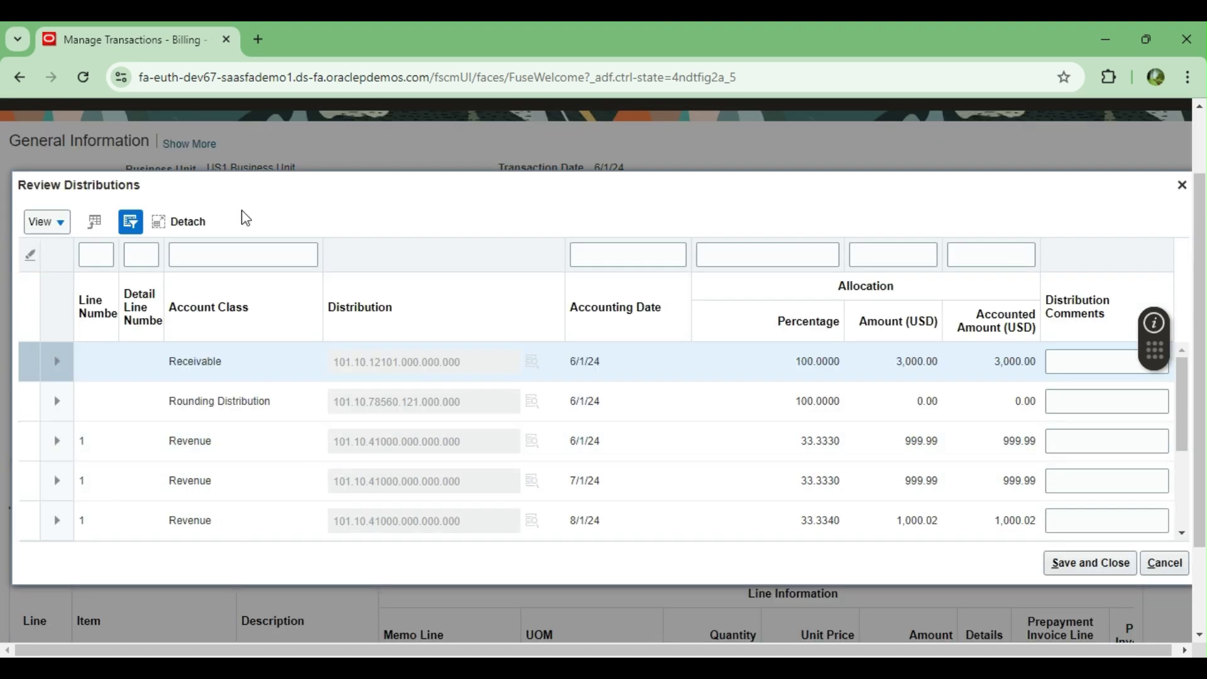
scroll(560, 385, "down", 1)
scroll(561, 388, "down", 2)
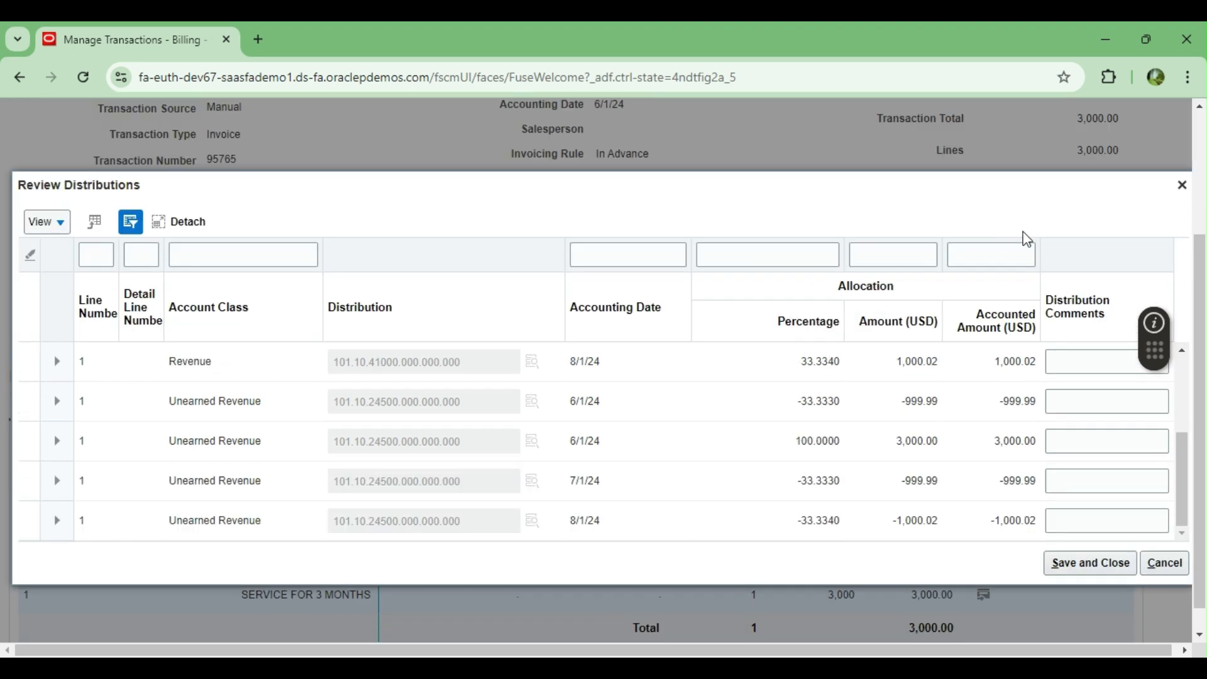
left_click(1181, 186)
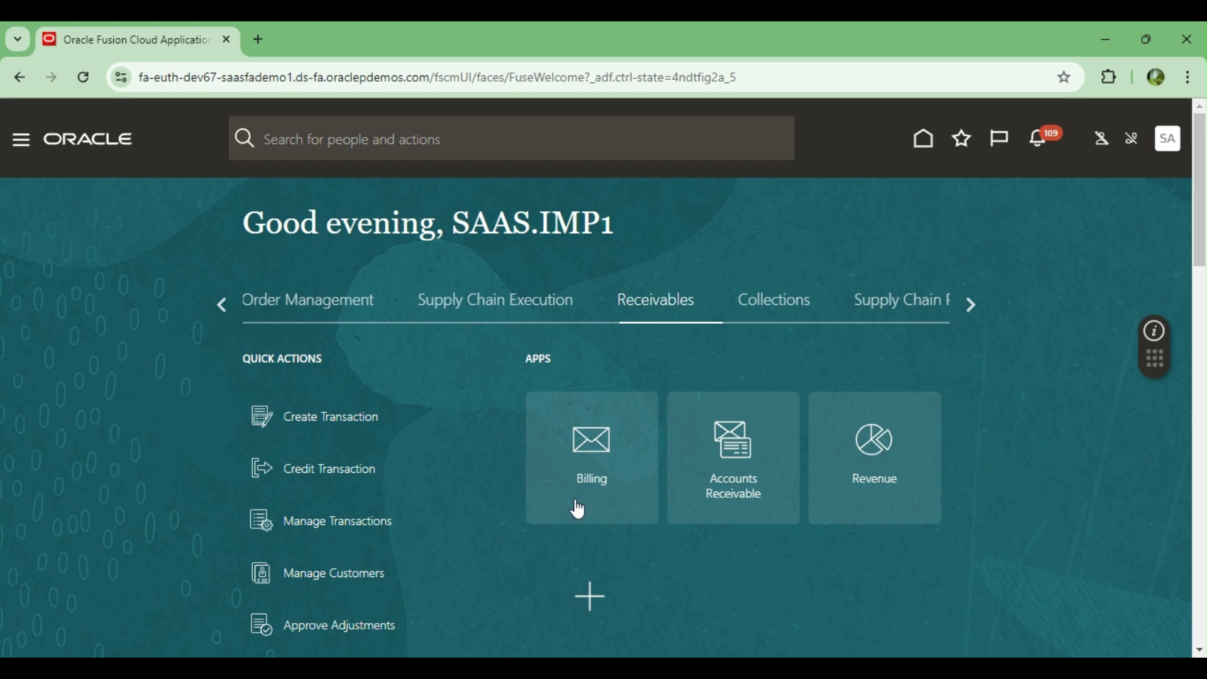
Open the Receivables Billing work area and start creating a new transaction
left_click(590, 440)
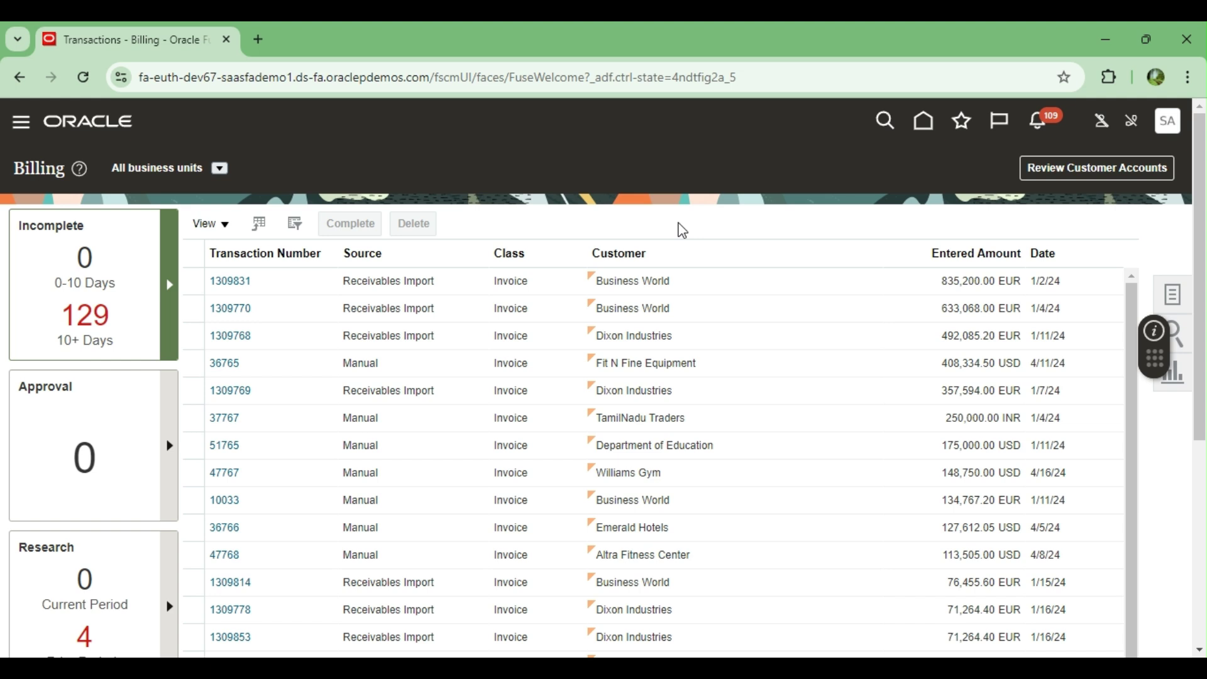
left_click(1172, 294)
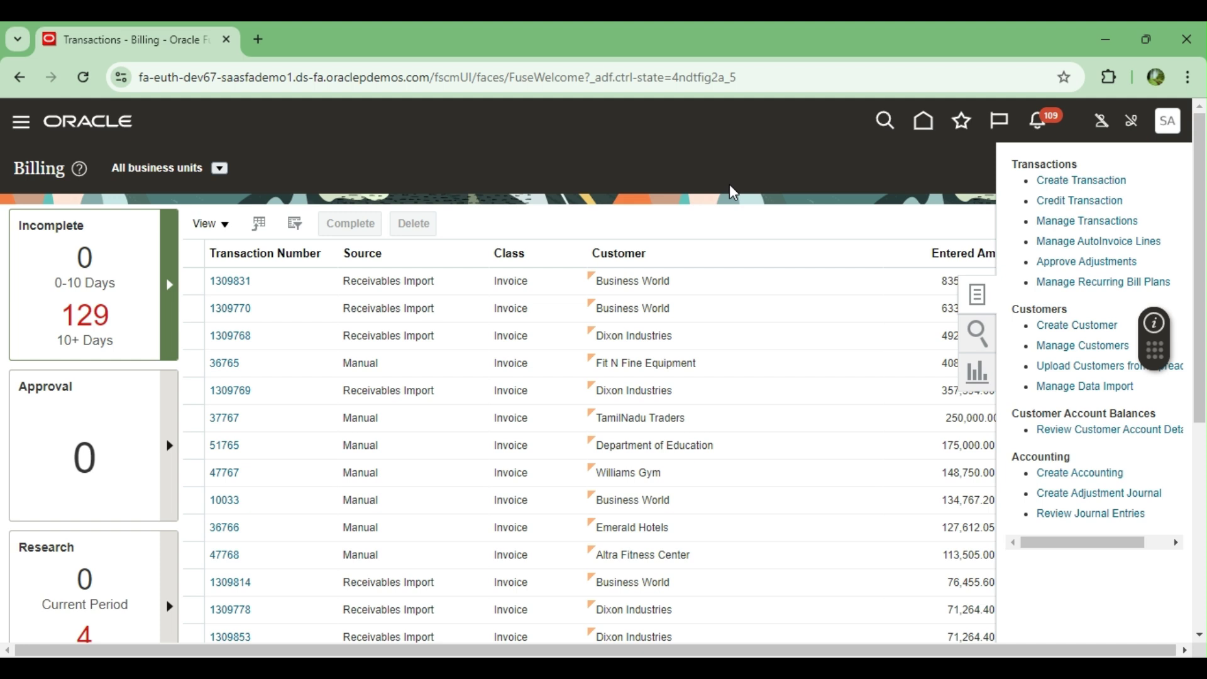
left_click(1076, 181)
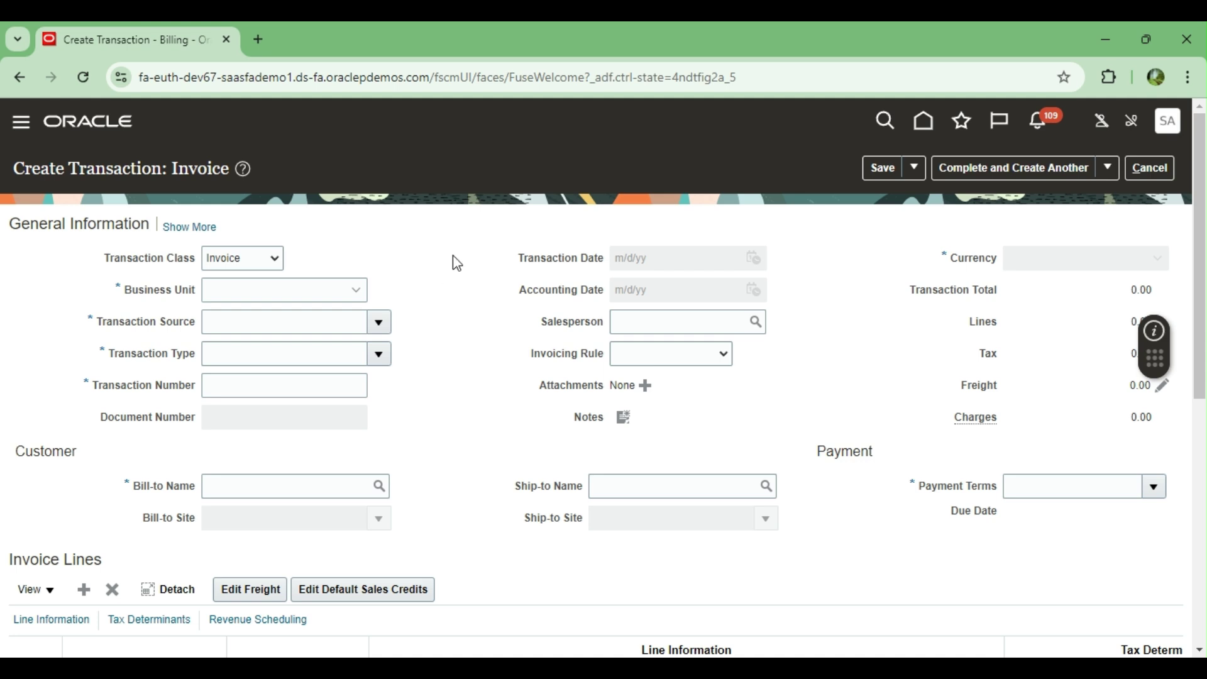
Set business unit US1 Business Unit, transaction source Manual, transaction number 3 and invoicing rule In Arrears for the invoice
left_click(359, 291)
left_click(233, 330)
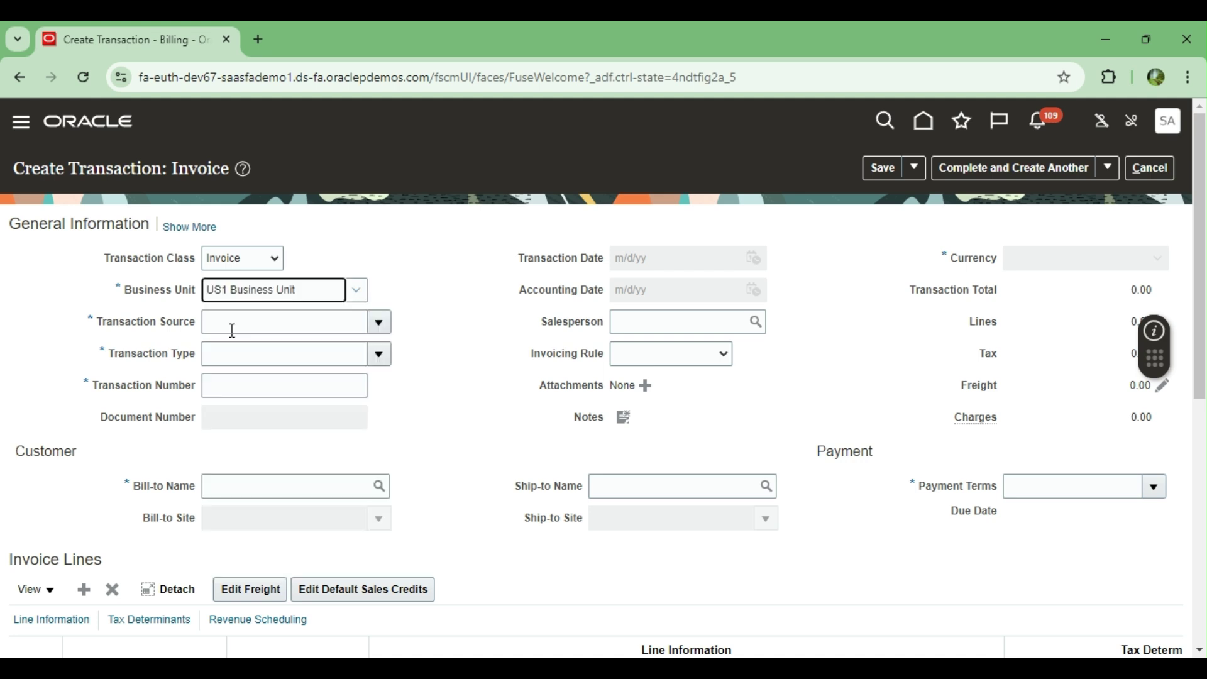
left_click(232, 321)
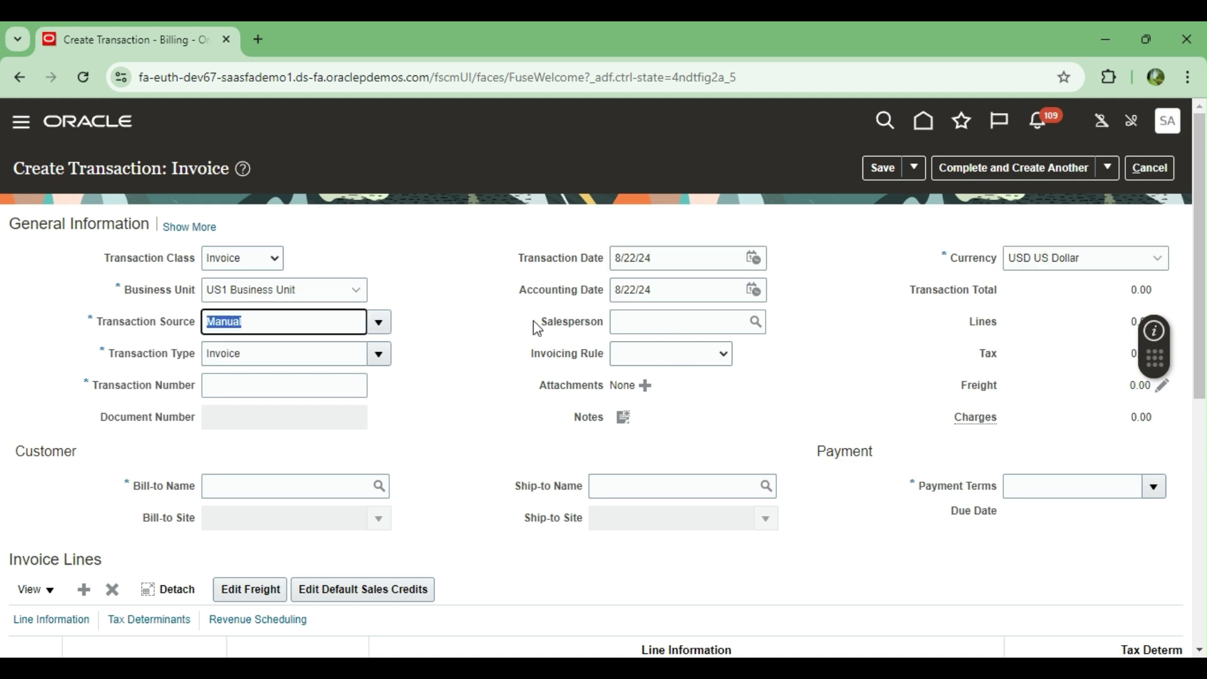
scroll(533, 321, "down", 1)
left_click(308, 296)
type("3")
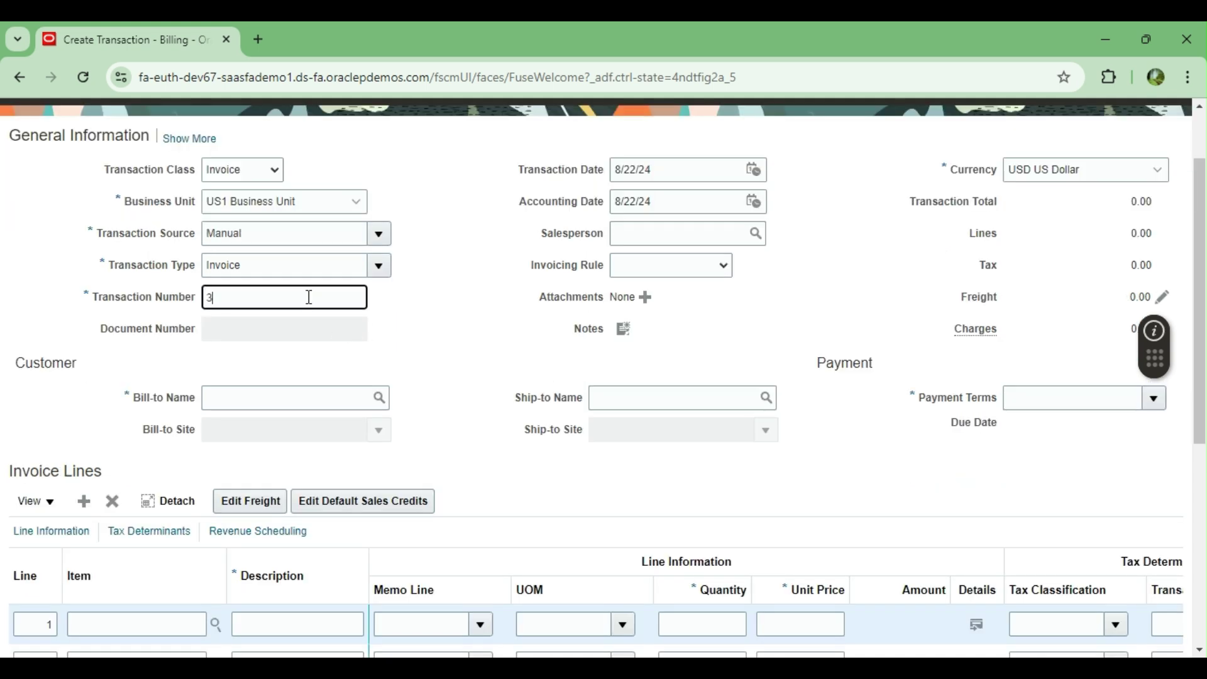
key("Tab")
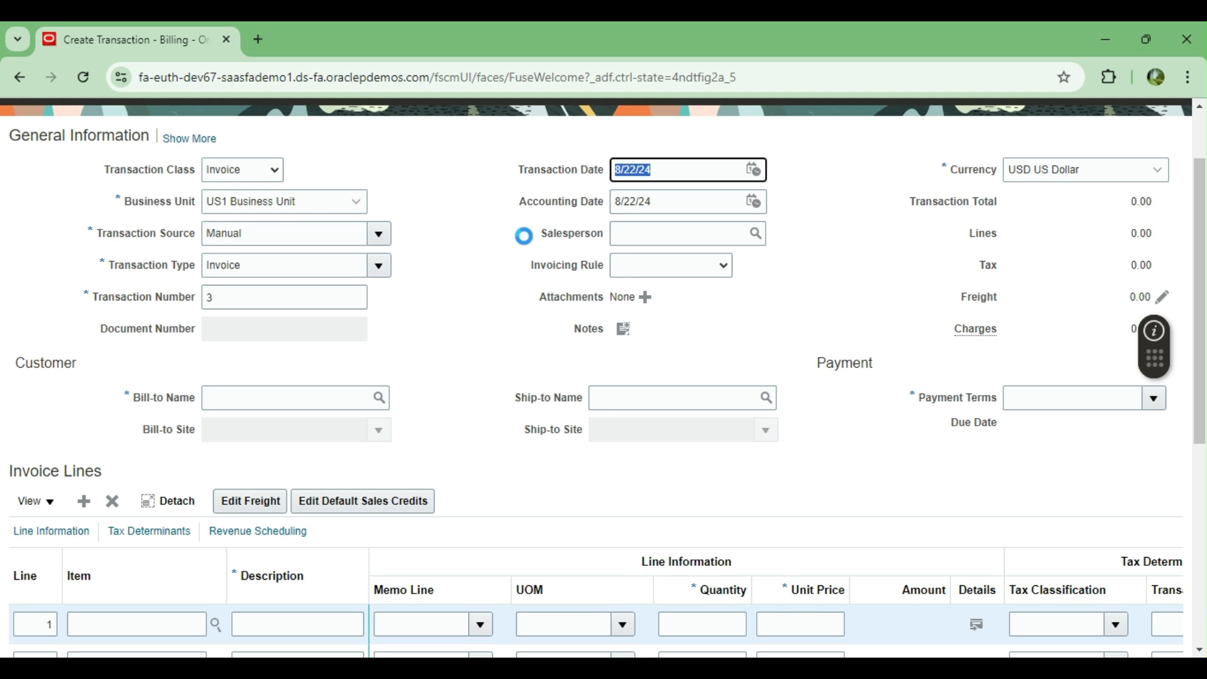
left_click(714, 269)
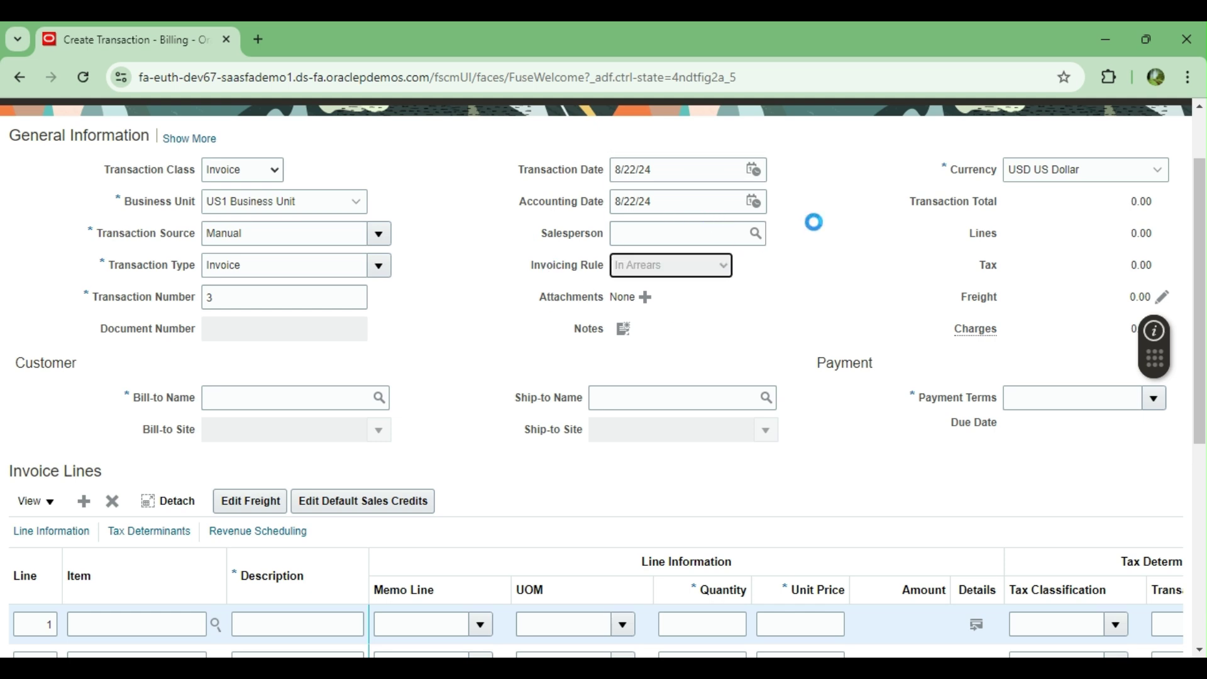
Set the invoice's transaction date to June 1, 2024
left_click(753, 170)
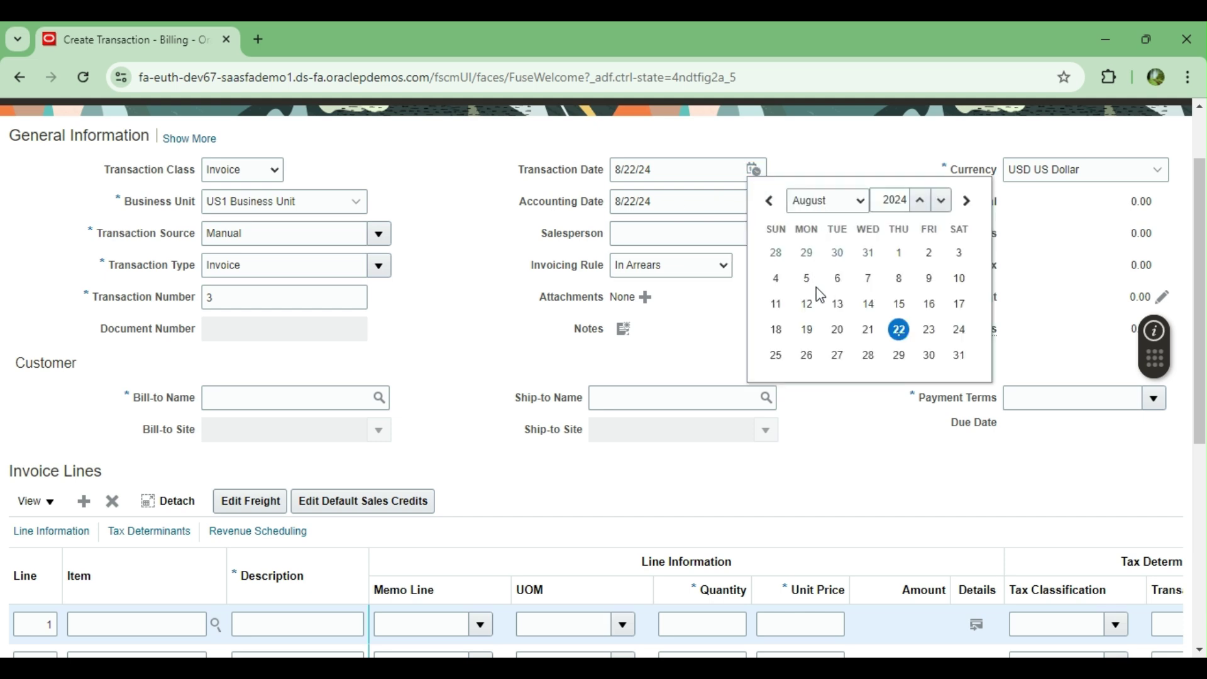
key("Up")
key("Up")
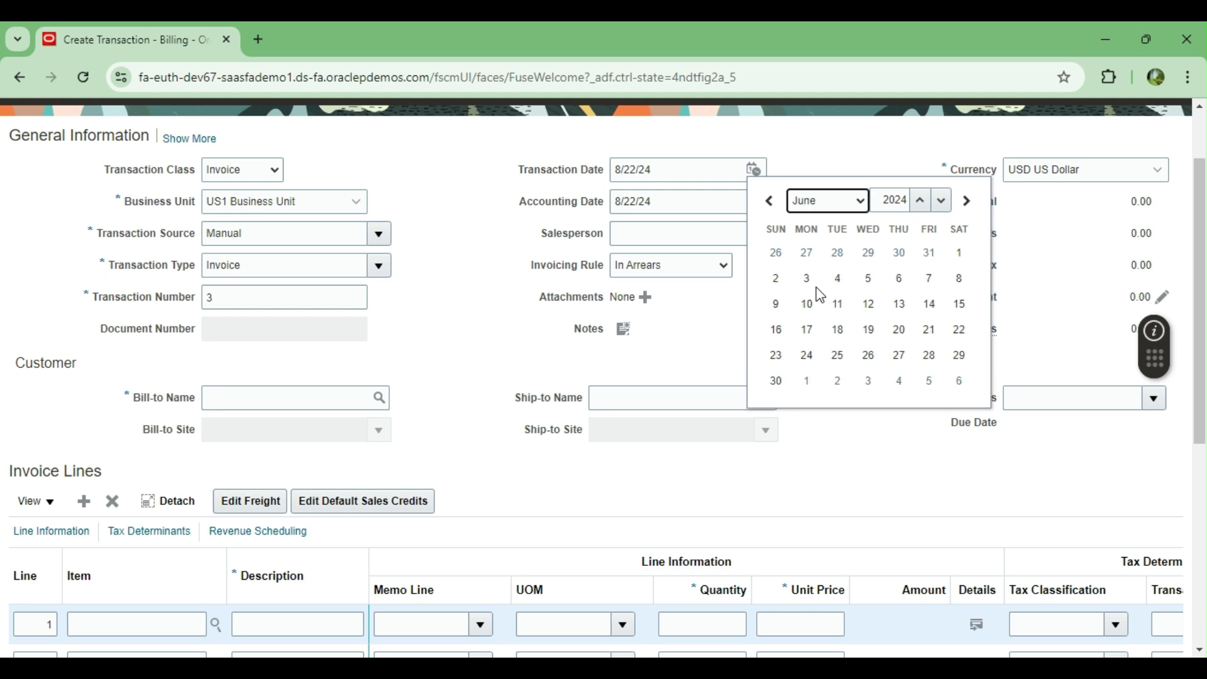
left_click(958, 252)
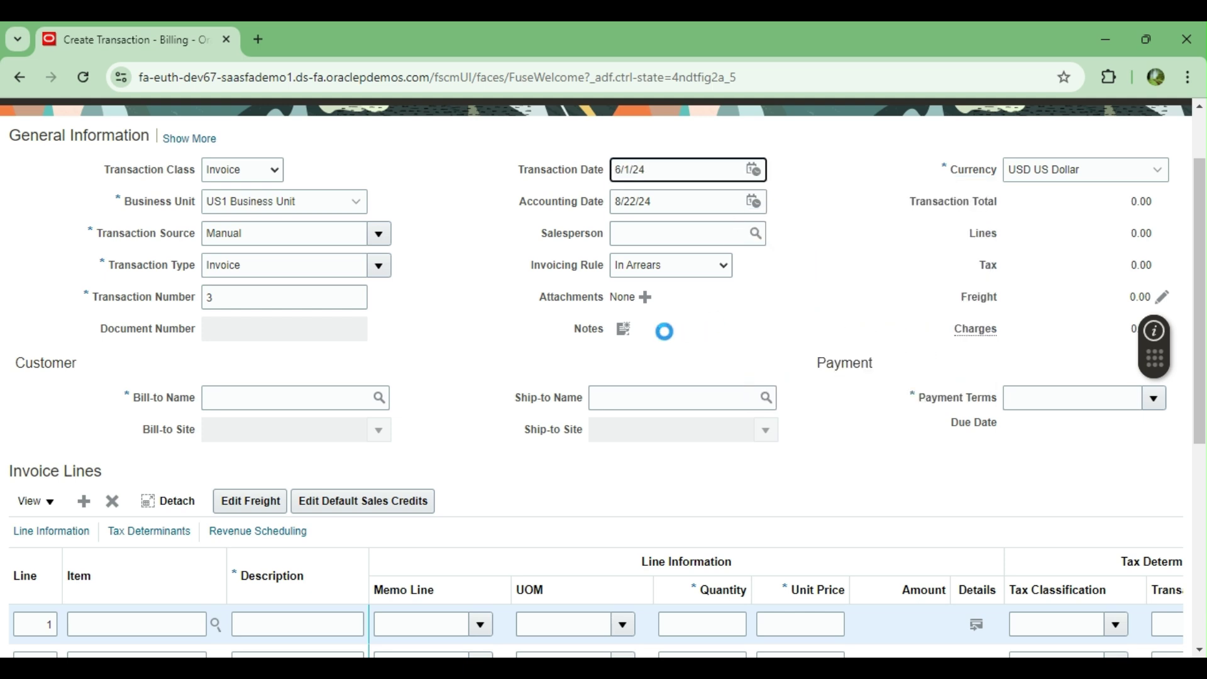
Set Reliance India Ltd. as the bill-to customer of the invoice
scroll(468, 278, "down", 3)
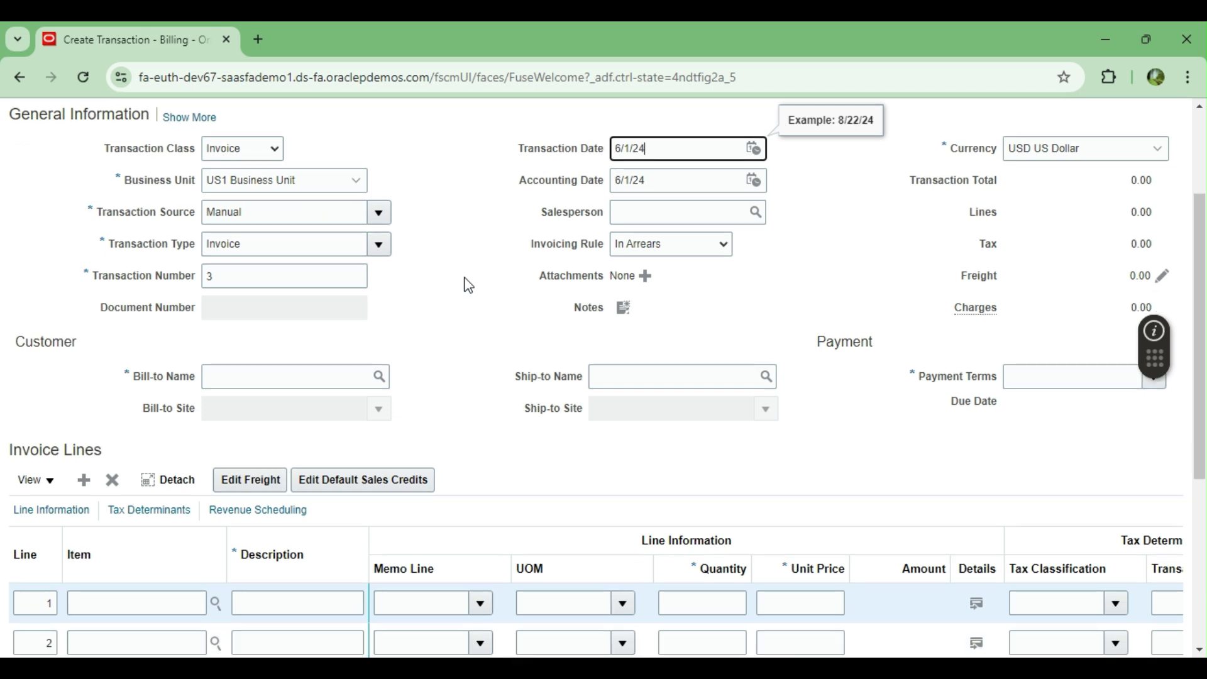
left_click(280, 317)
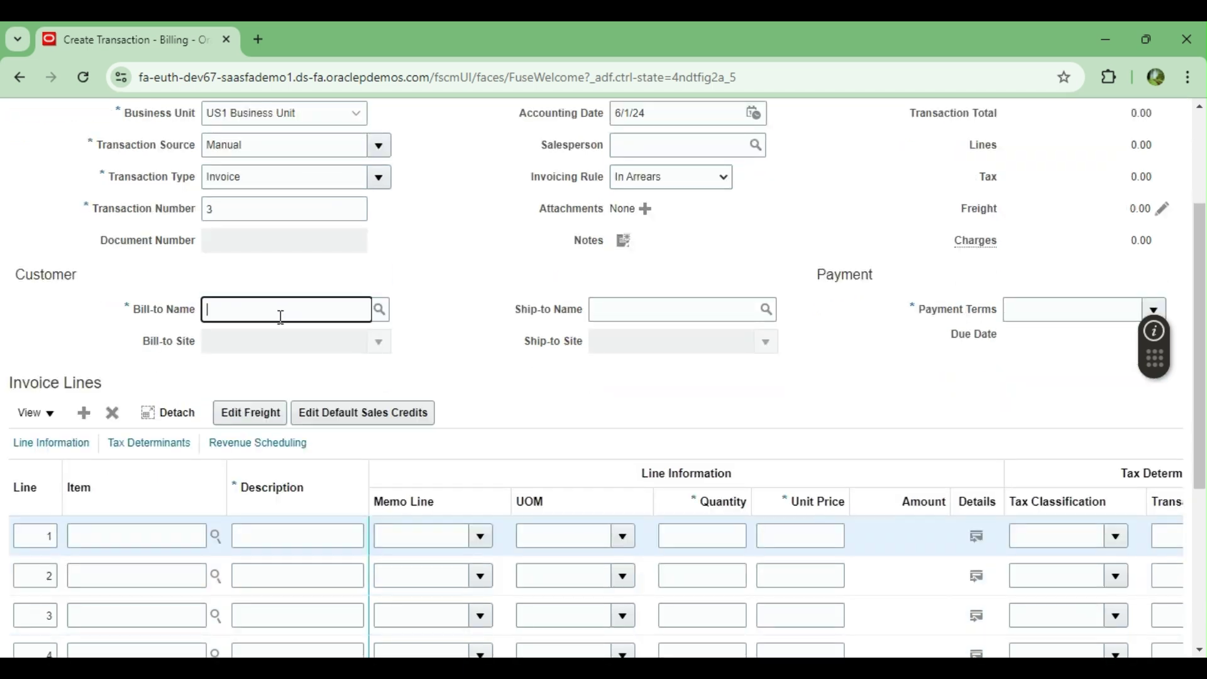
type("RELIANCE")
key("Tab")
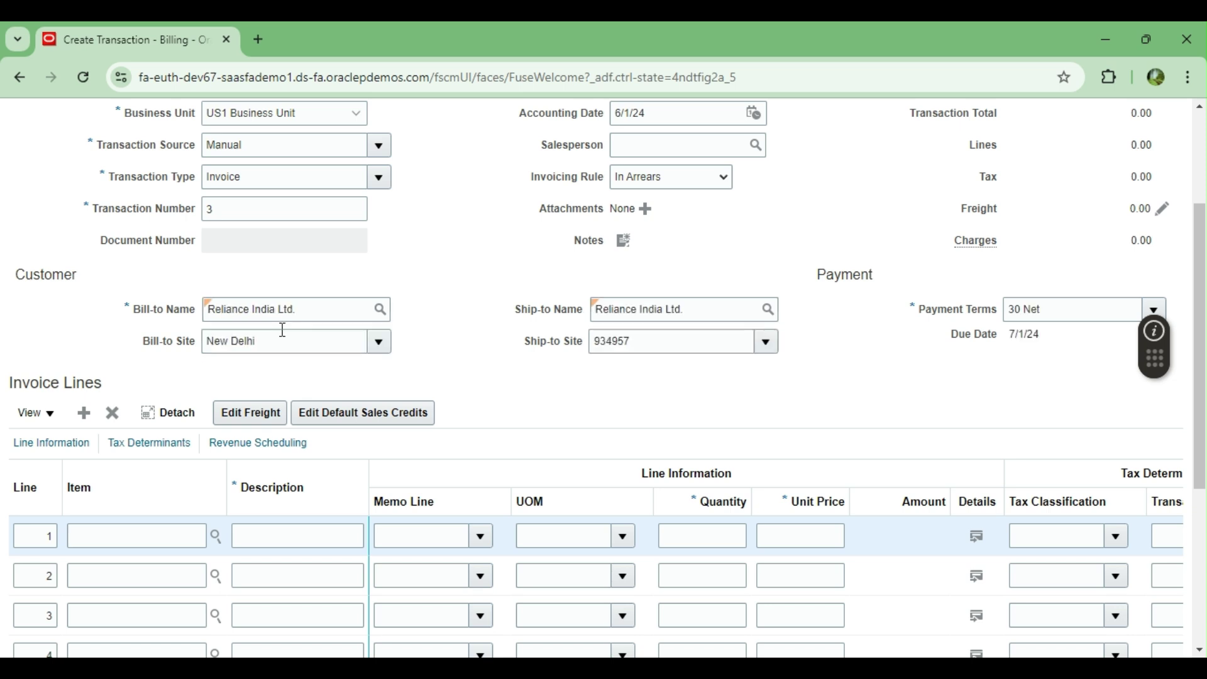
Fill in invoice line 1 with description SERVICE FOR 3 MONTHS TO RELIANCE, quantity 1 and unit price 10000
left_click(304, 539)
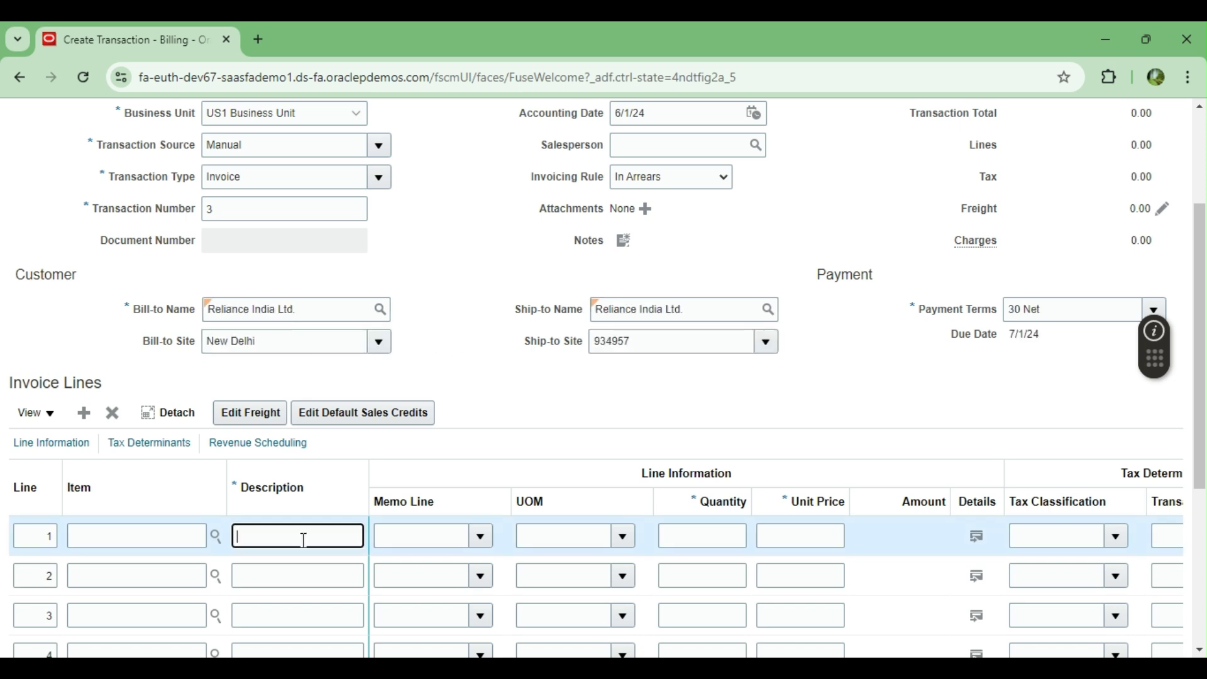
type("SERVIC")
type("E FOR 3 MONTHS T")
type("O RELIANCE")
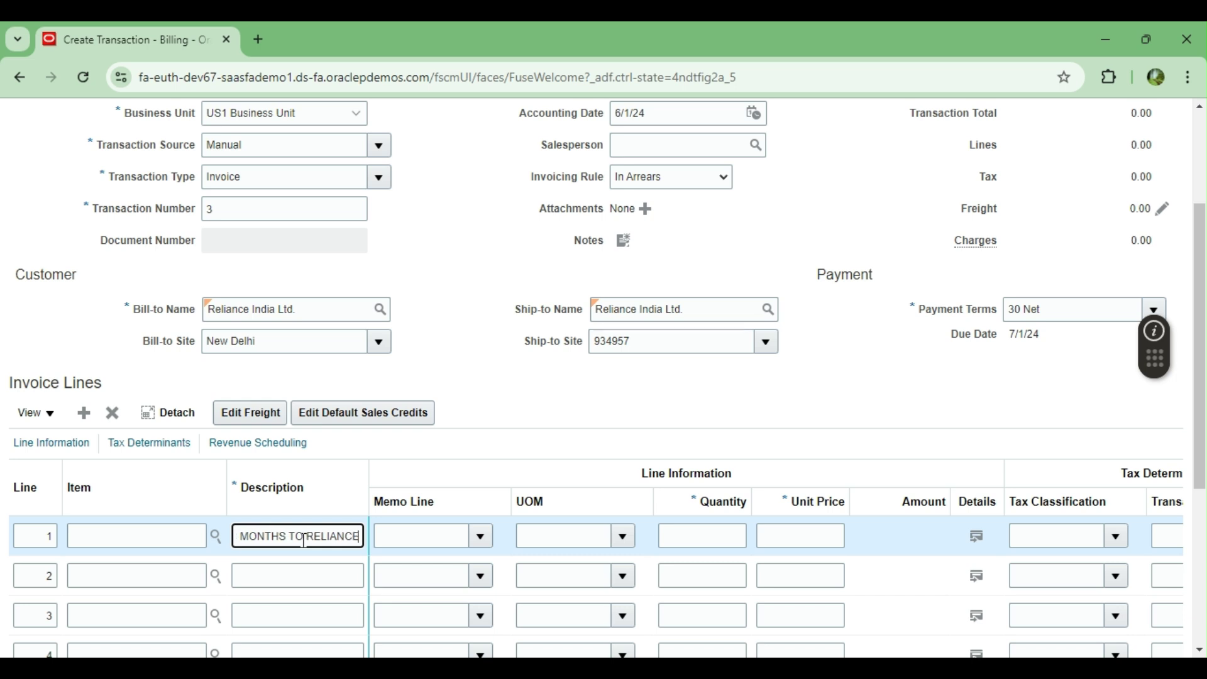
key("Tab")
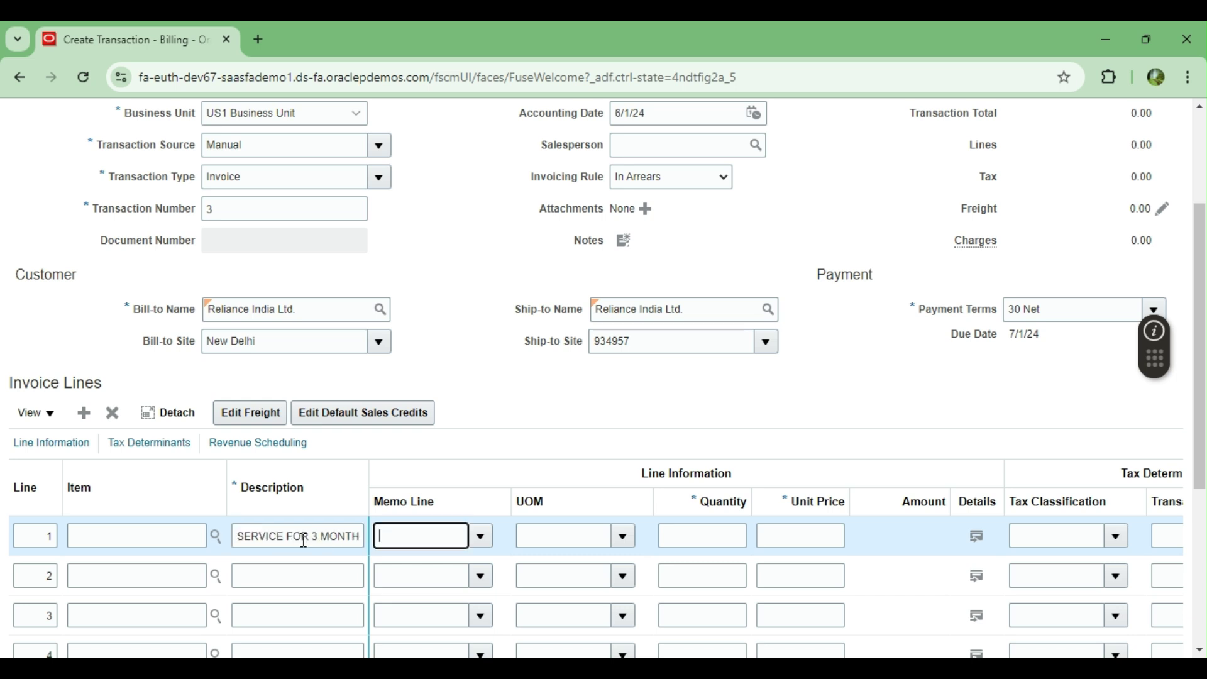
left_click(711, 539)
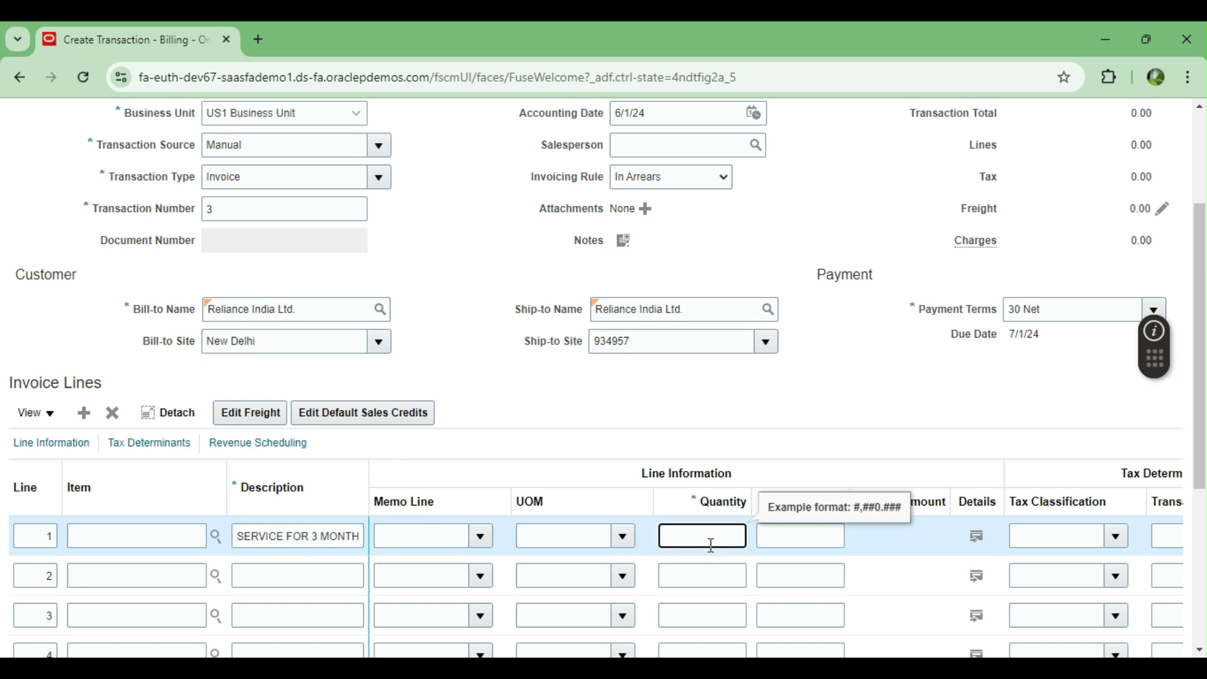
type("1")
key("Tab")
type("10000")
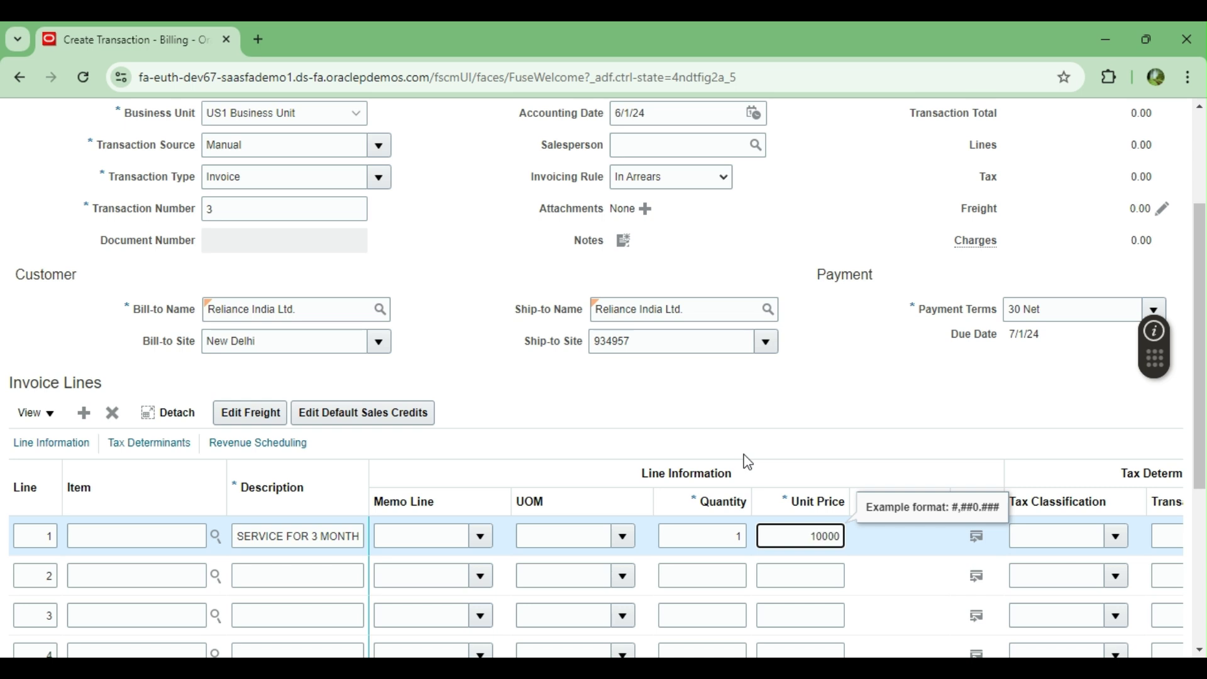
key("Tab")
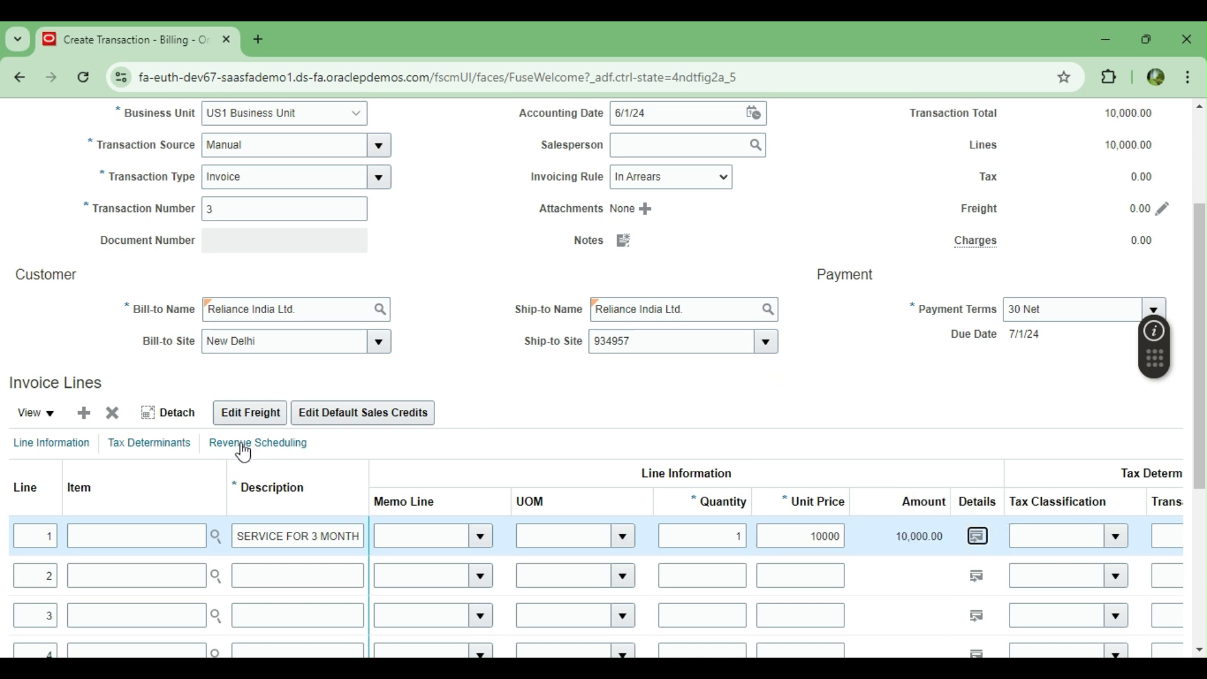
Assign the 3 Months Fixed revenue scheduling rule to invoice line 1
left_click(244, 445)
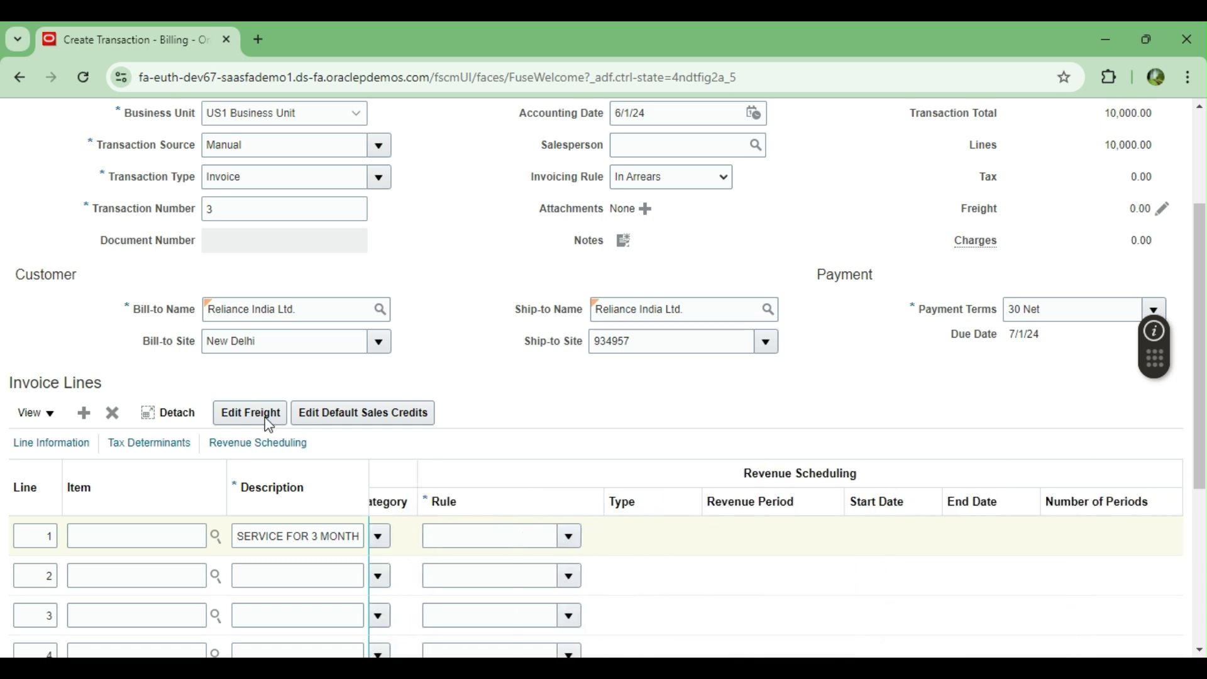
left_click(569, 535)
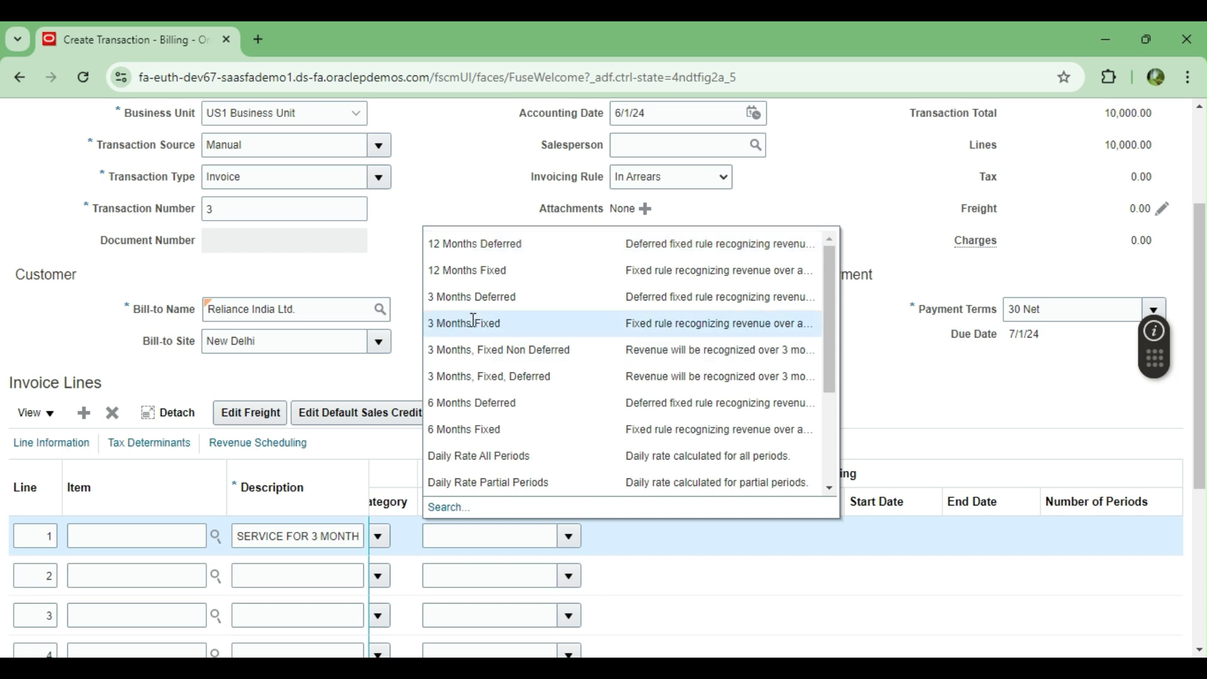
left_click(473, 321)
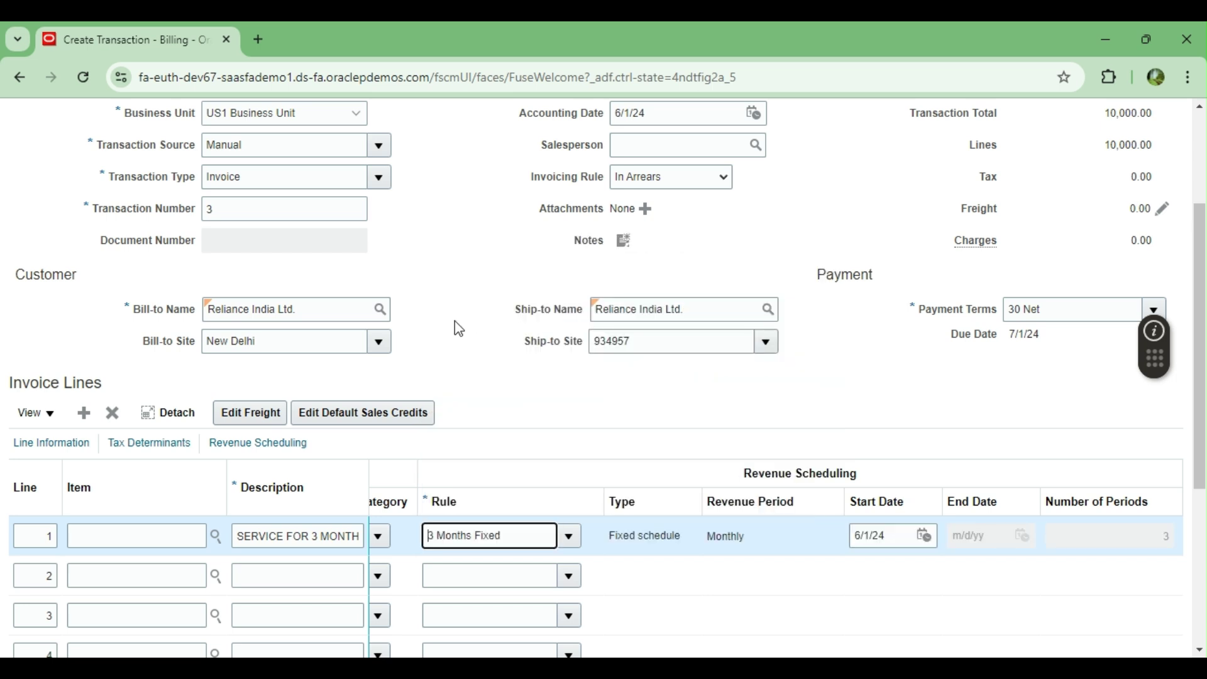
Show the additional general information and set the payment's remit-to address to the Inspire IND Address entry in India
scroll(496, 293, "up", 3)
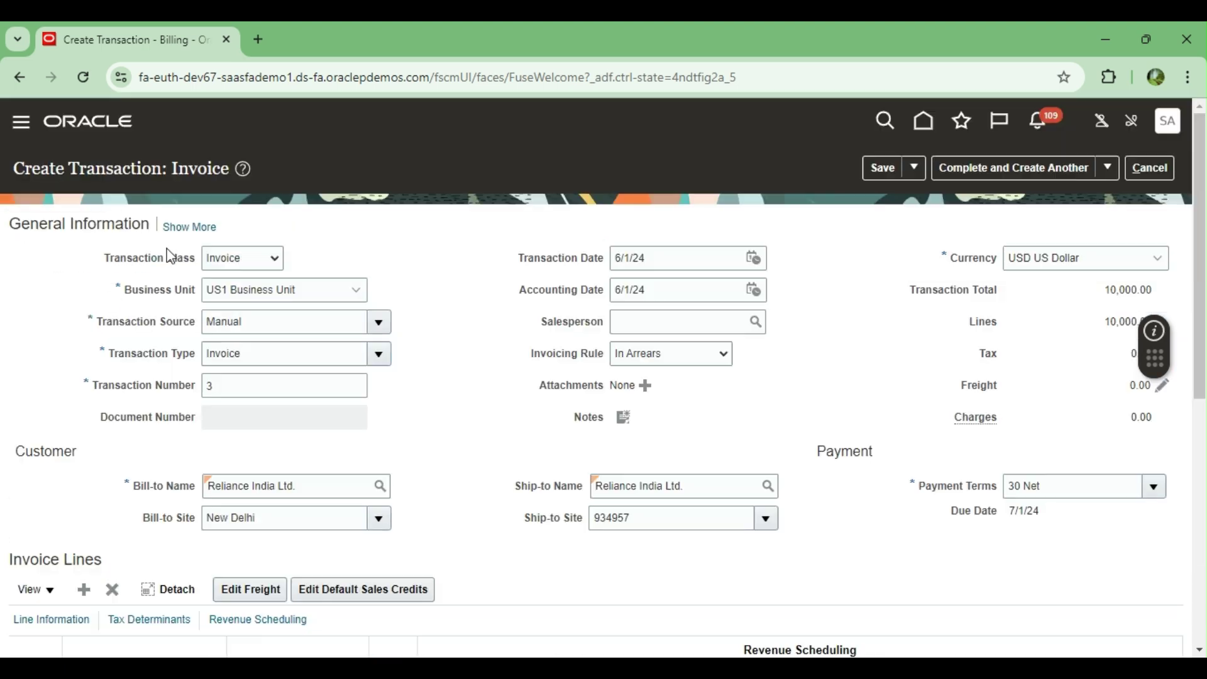
left_click(183, 228)
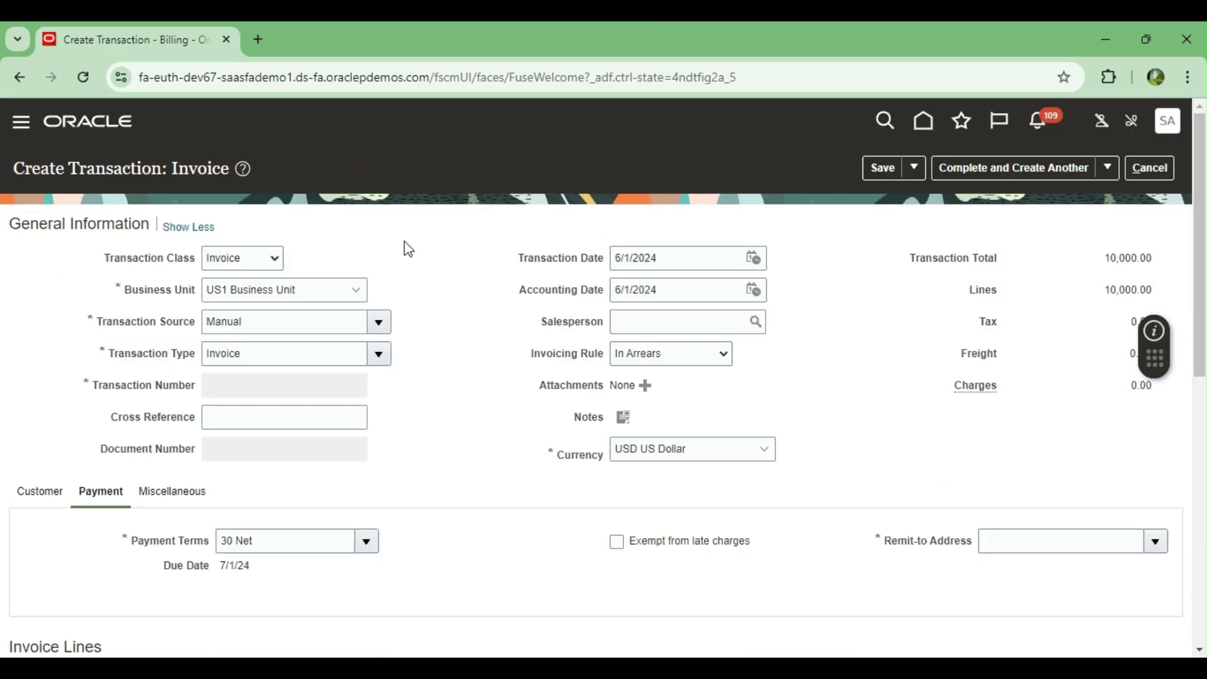
scroll(555, 413, "down", 2)
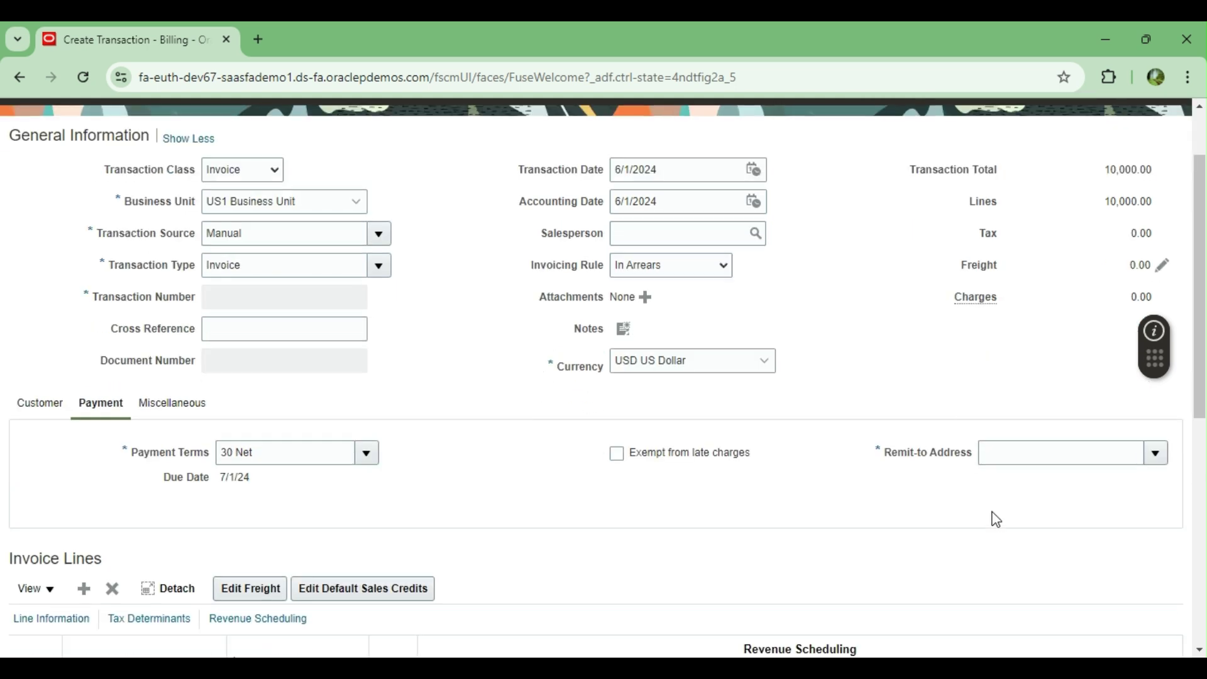
left_click(1160, 453)
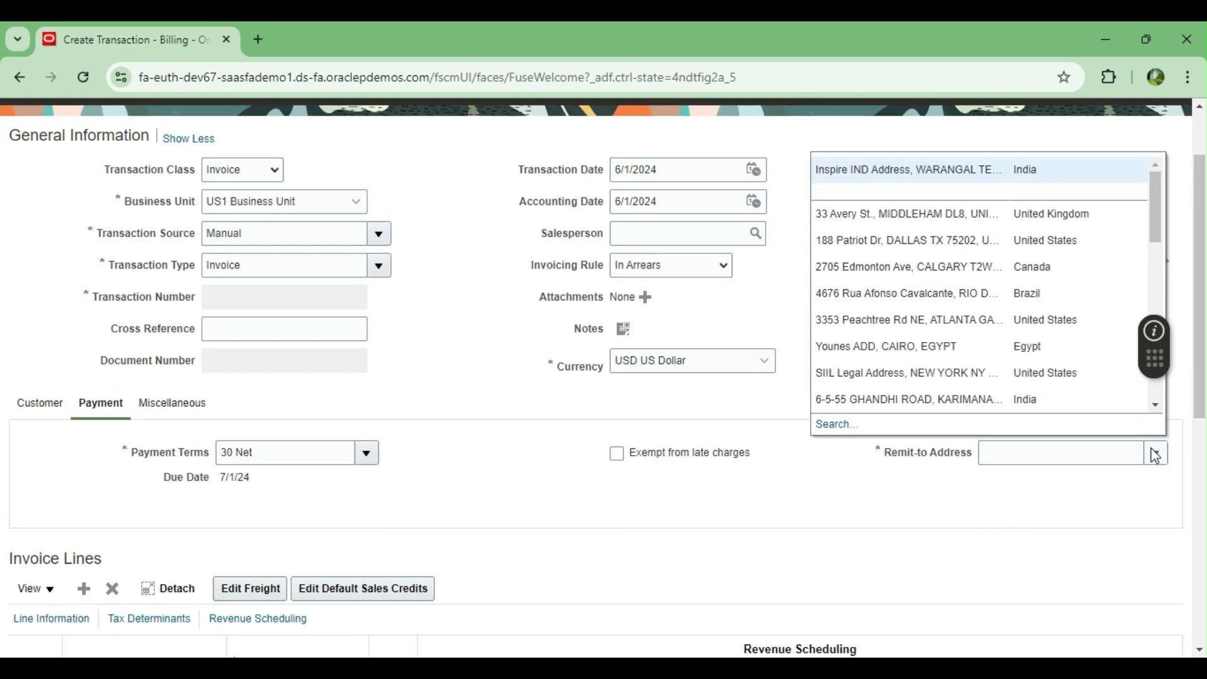
left_click(862, 179)
scroll(862, 323, "up", 2)
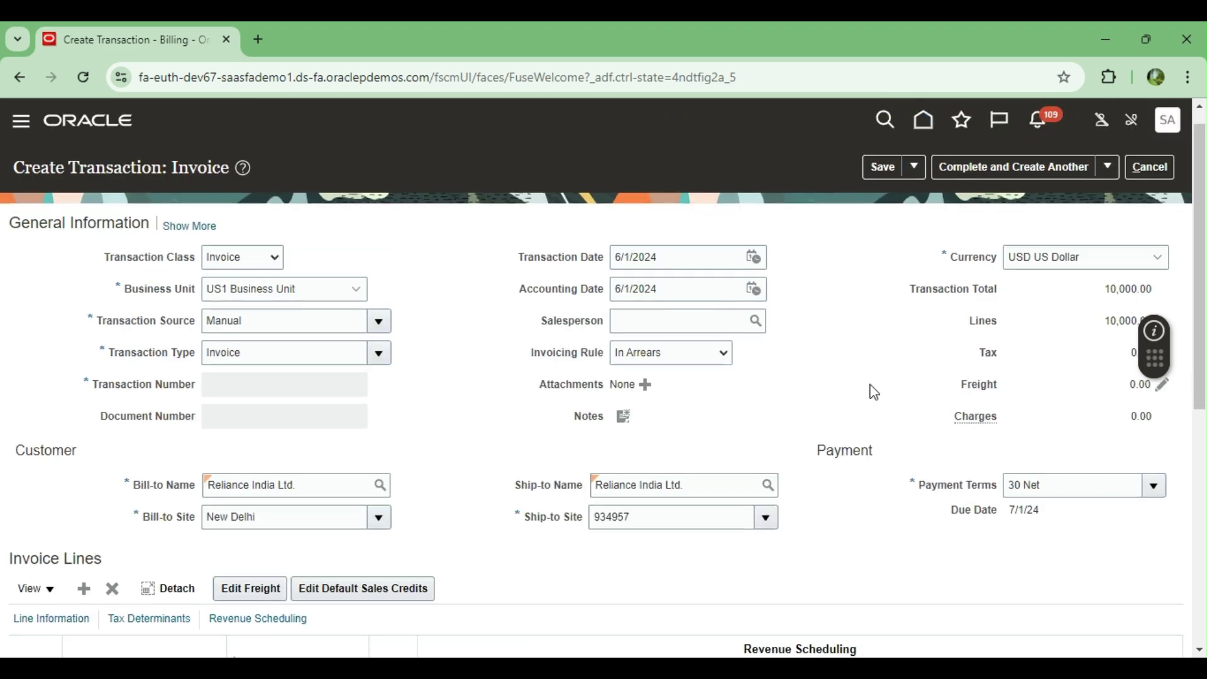
Check the entered header and line details, save the In Arrears invoice and acknowledge the information message
scroll(870, 386, "down", 5)
scroll(873, 392, "up", 3)
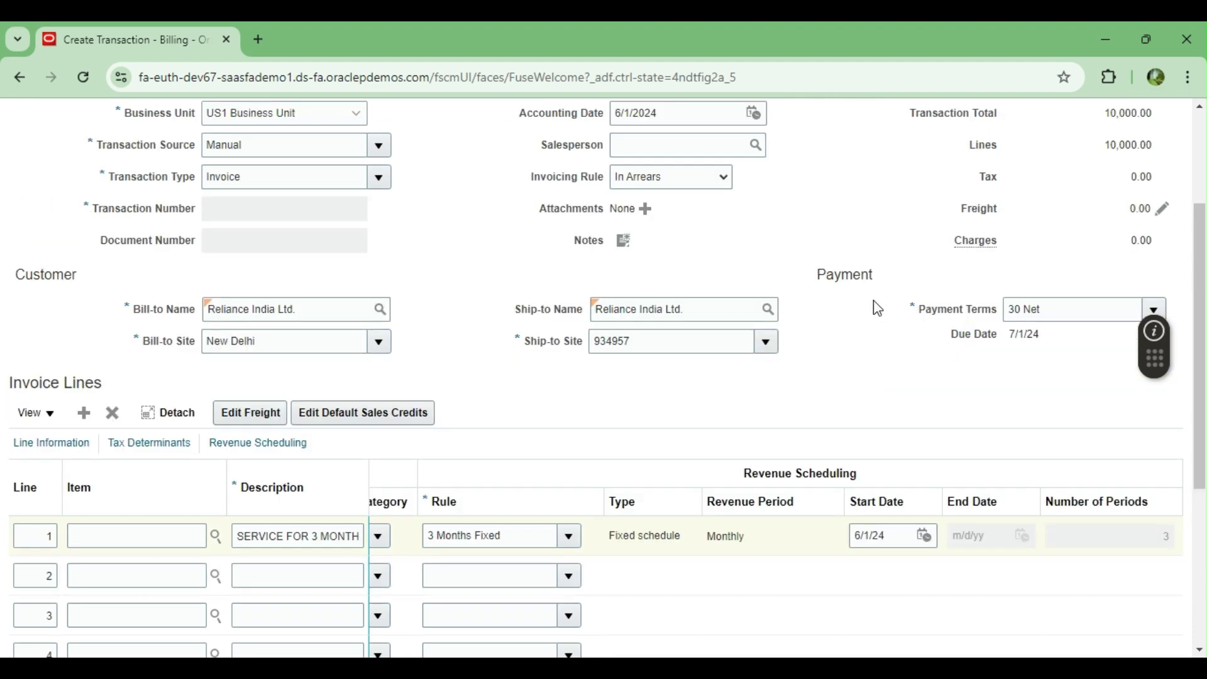
scroll(877, 311, "up", 3)
left_click(886, 176)
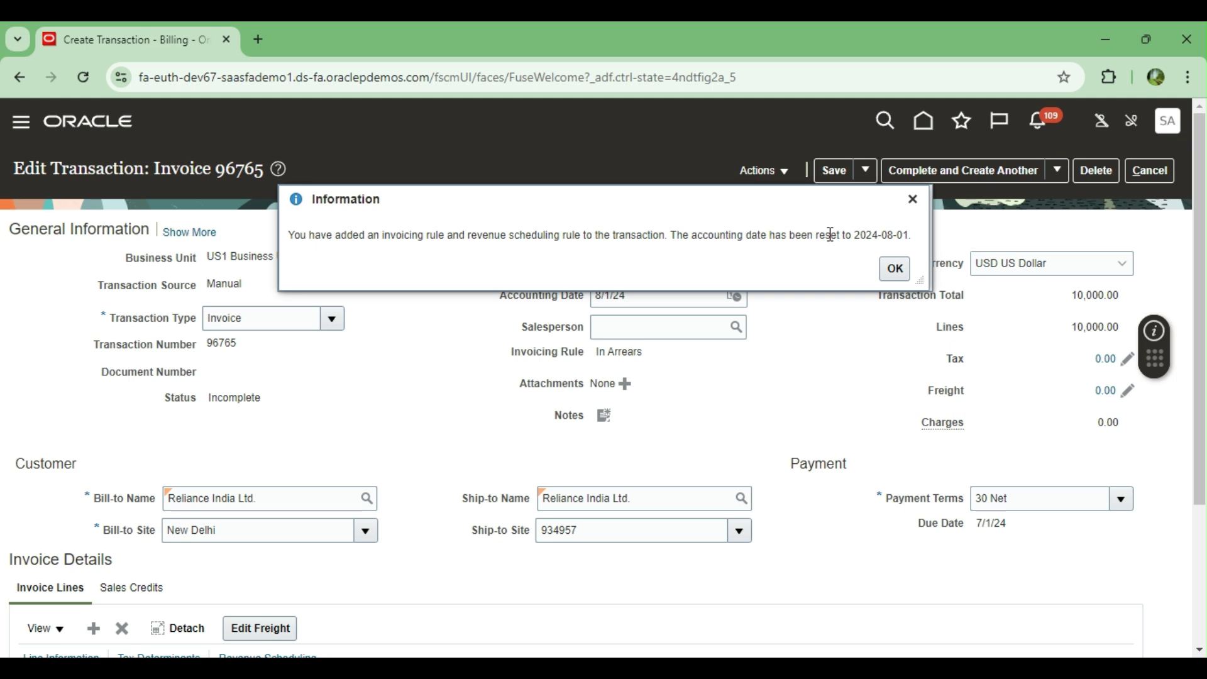
left_click(903, 275)
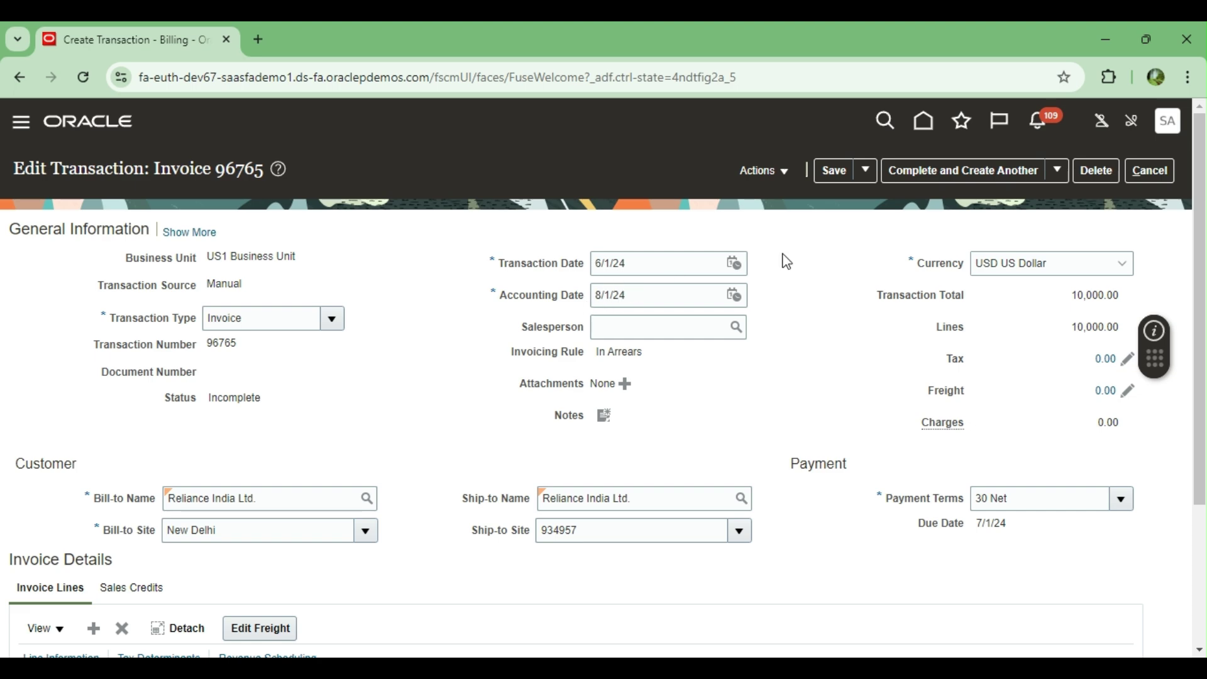
Complete the saved In Arrears invoice and discard the blank follow-on transaction to return to Billing
scroll(868, 338, "down", 1)
scroll(864, 336, "down", 3)
scroll(862, 333, "up", 3)
left_click(949, 171)
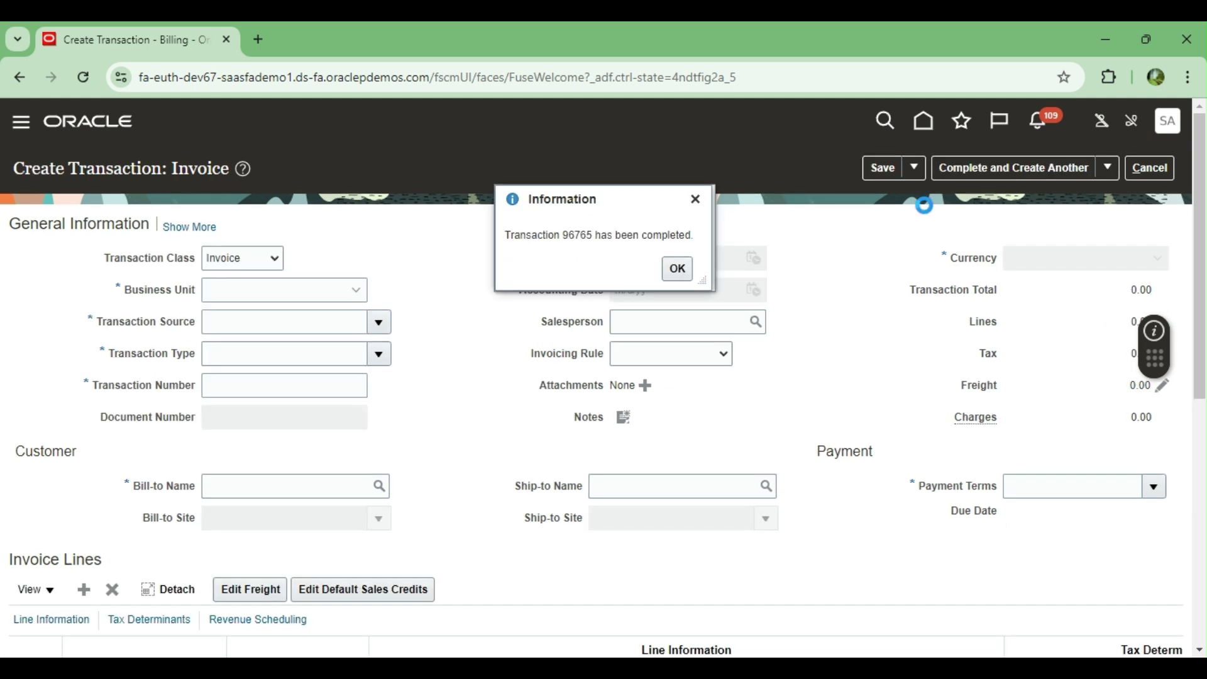
left_click(675, 269)
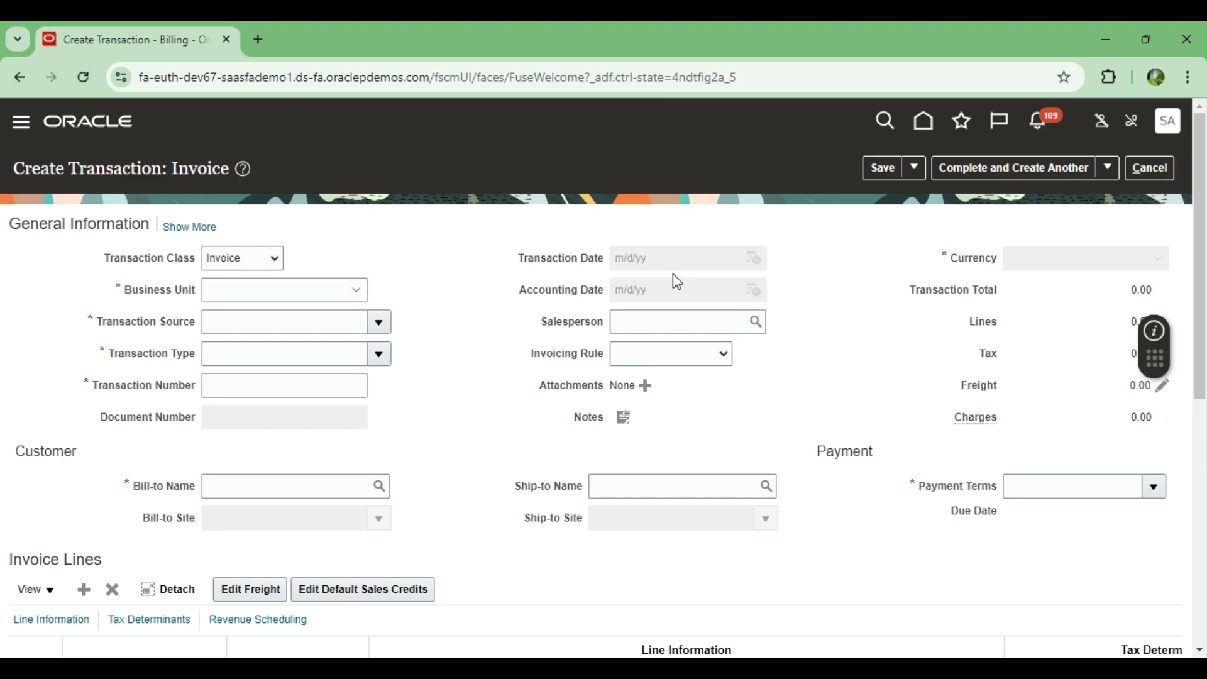
left_click(1147, 171)
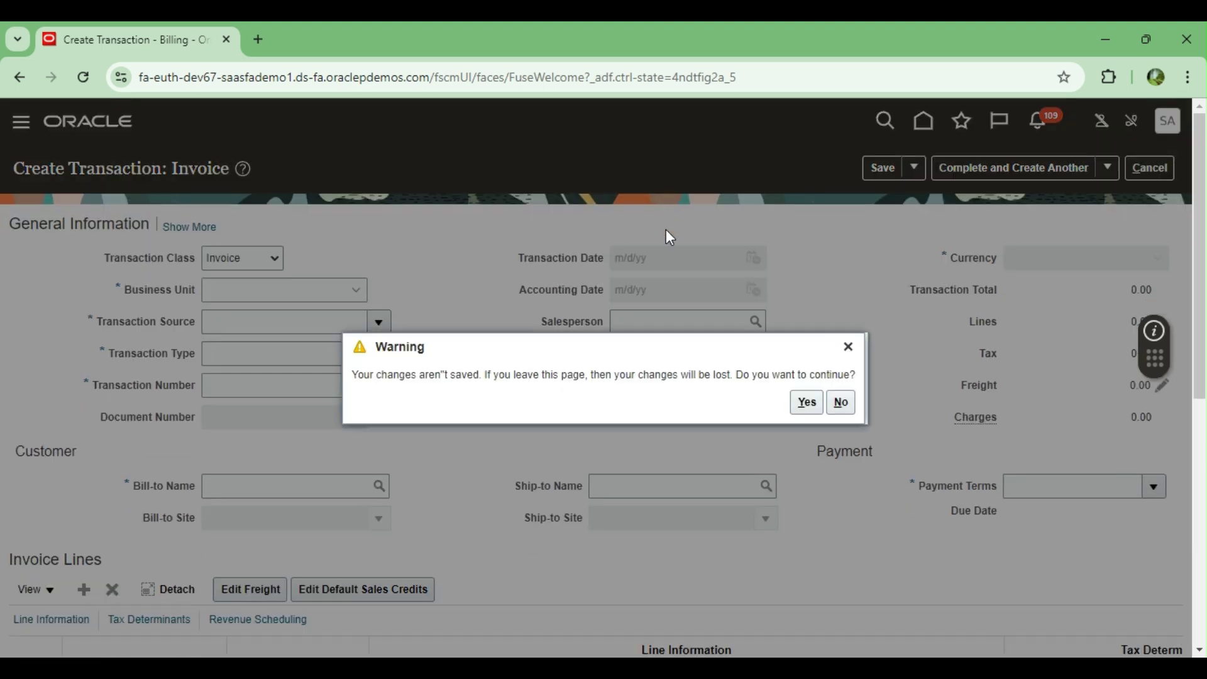
left_click(805, 402)
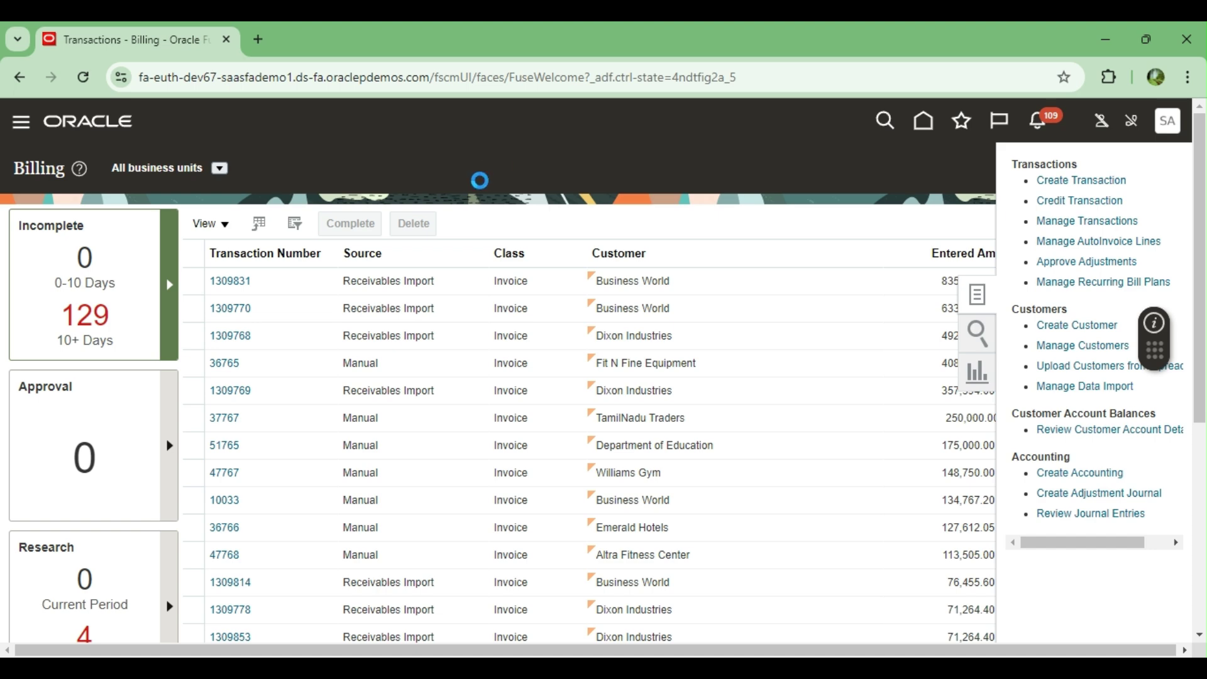
Set the ledger for the Create Receivables Accounting process to US Primary Ledger
scroll(458, 352, "down", 2)
left_click(373, 325)
key("BackSpace")
key("BackSpace")
key("BackSpace")
key("BackSpace")
key("BackSpace")
key("BackSpace")
key("BackSpace")
key("BackSpace")
key("BackSpace")
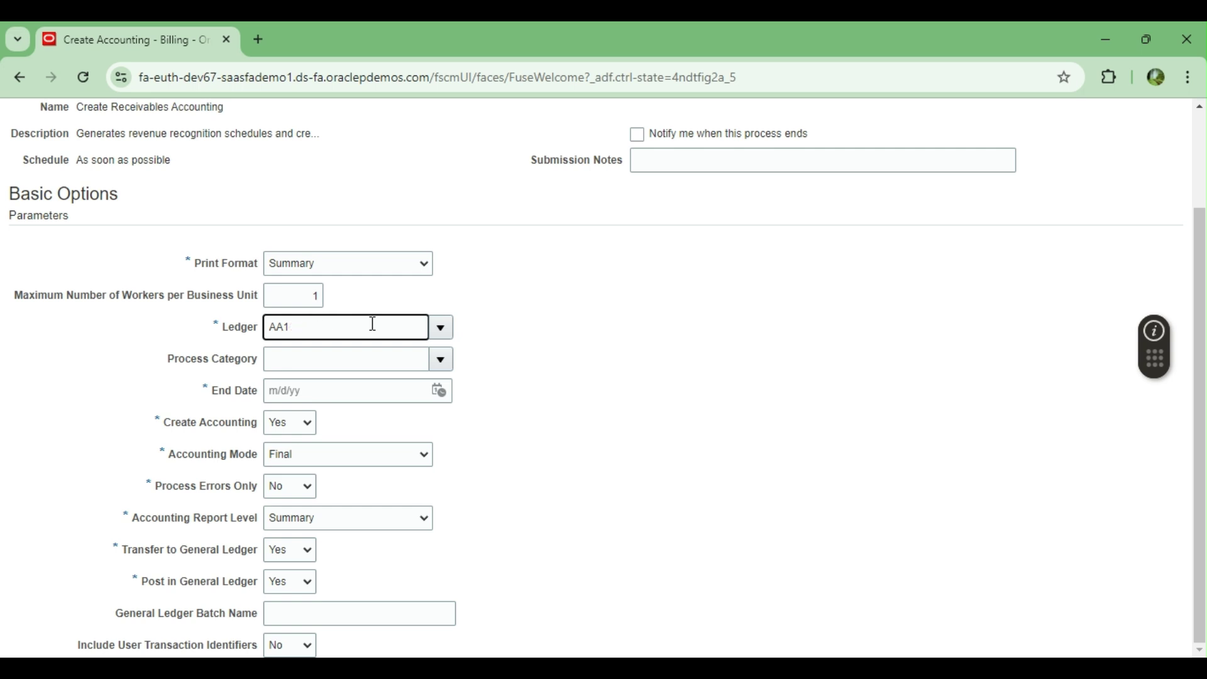
type("US")
left_click(371, 360)
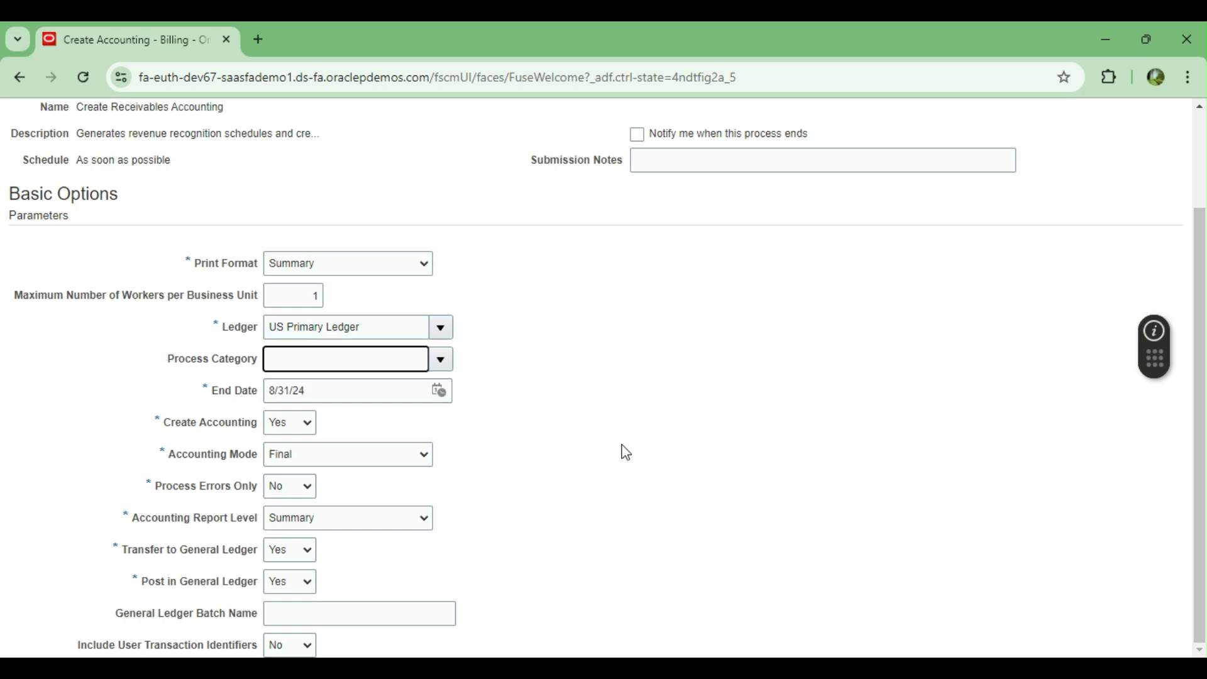
Submit the Create Receivables Accounting process, acknowledge the confirmation and leave the process page
scroll(638, 409, "up", 3)
left_click(1080, 182)
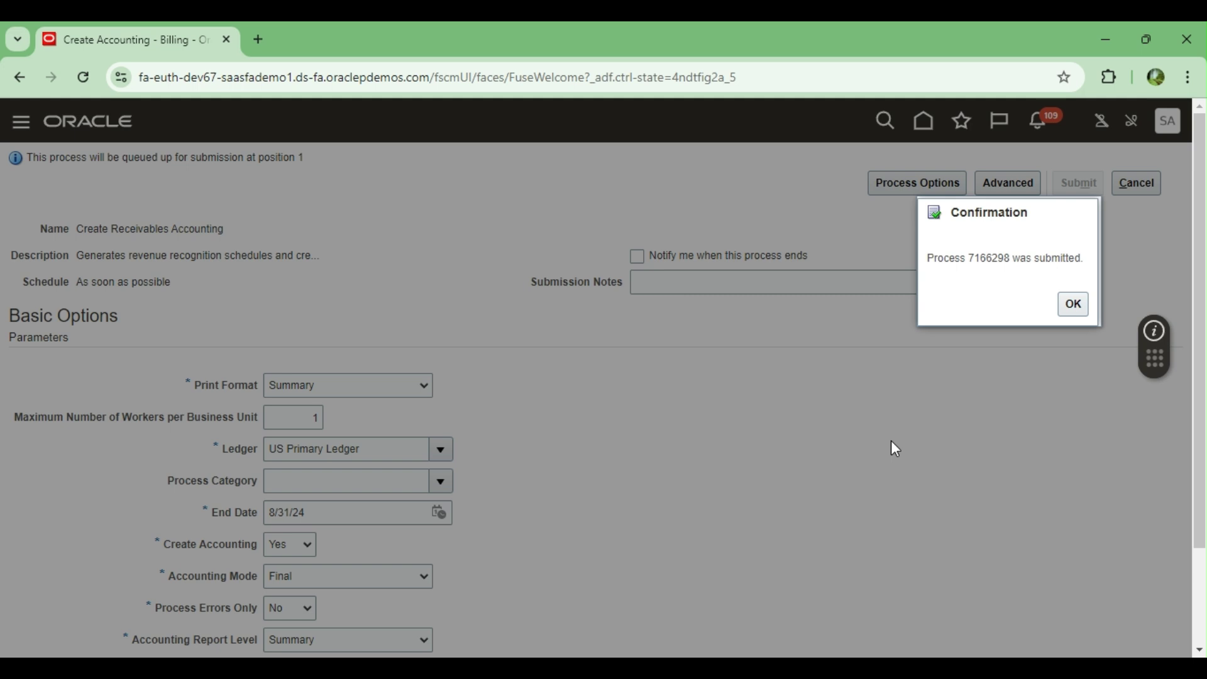
left_click(1073, 306)
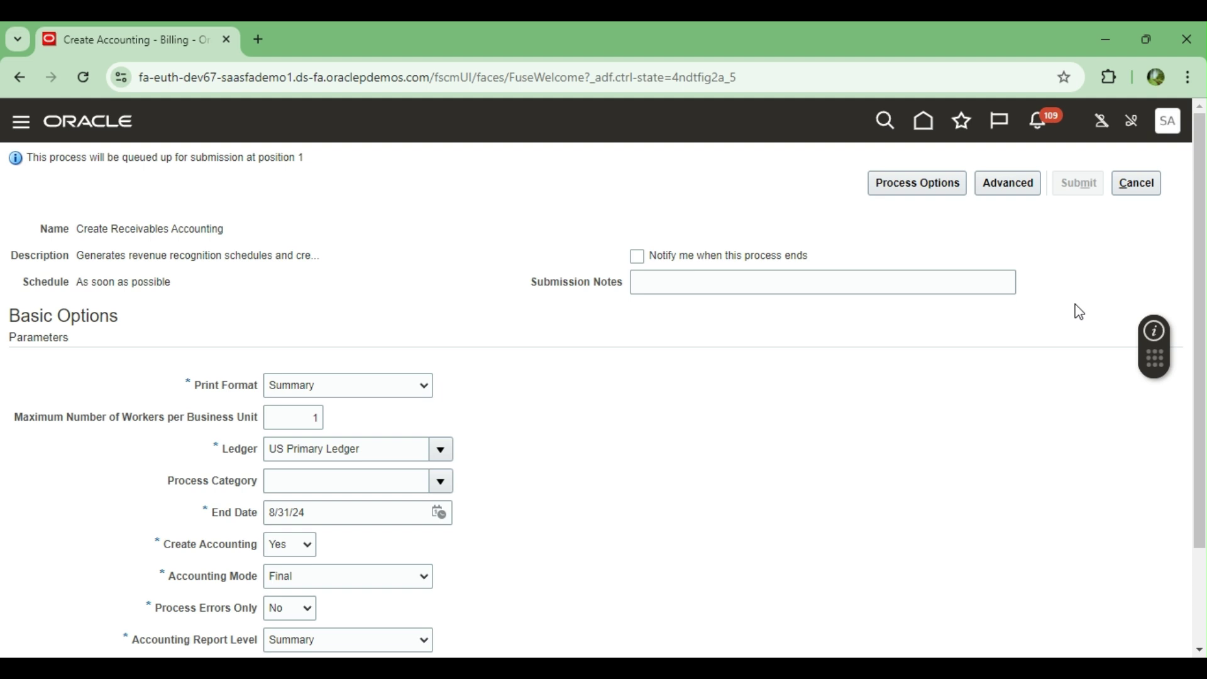
left_click(1135, 182)
left_click(925, 122)
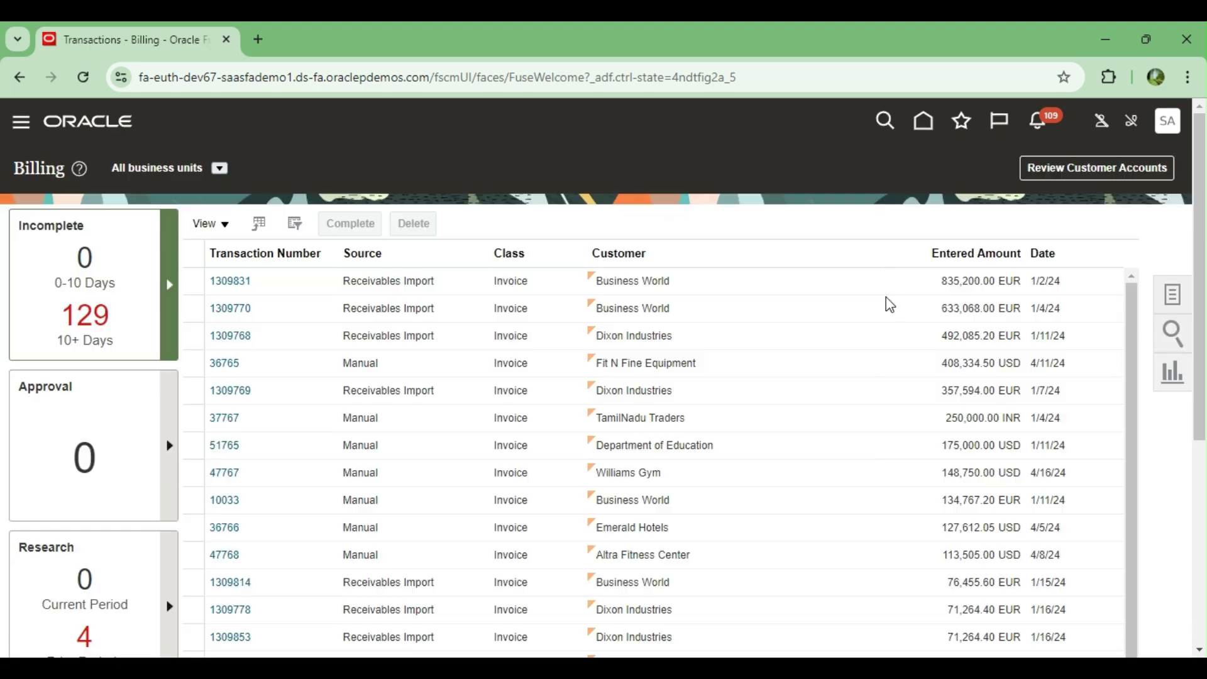
Search the managed transactions for a transaction date of 6/1/24 and bill-to customer Reliance India Ltd
left_click(1170, 297)
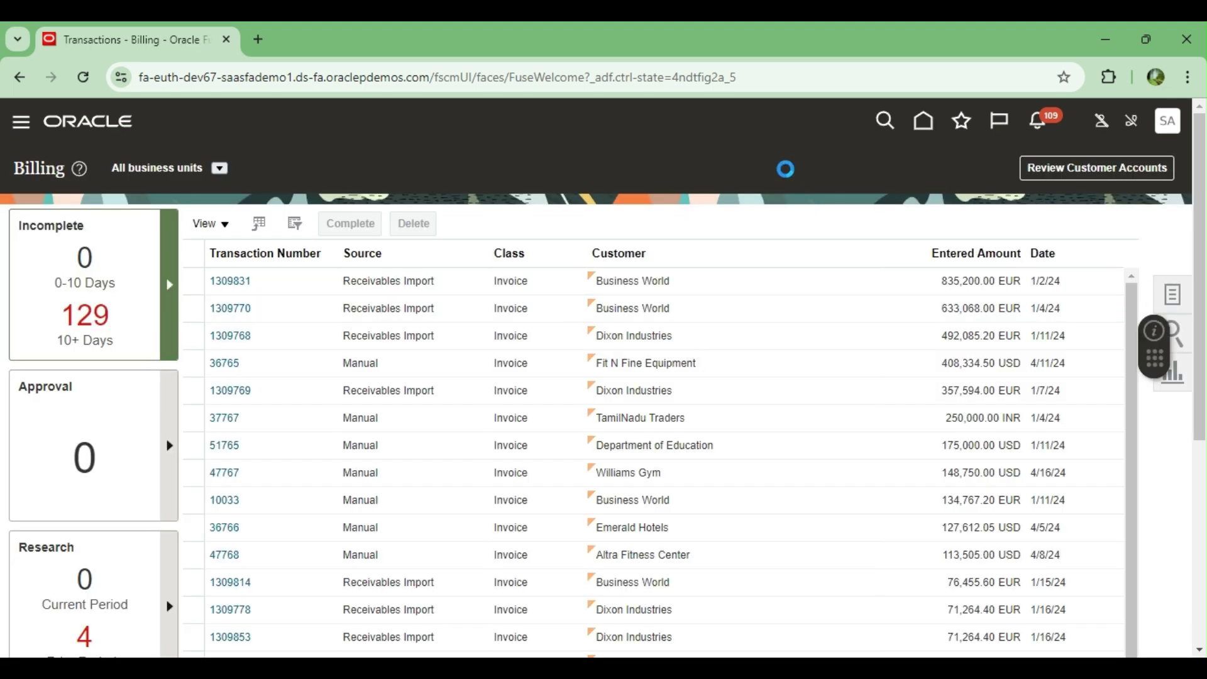
left_click(1043, 222)
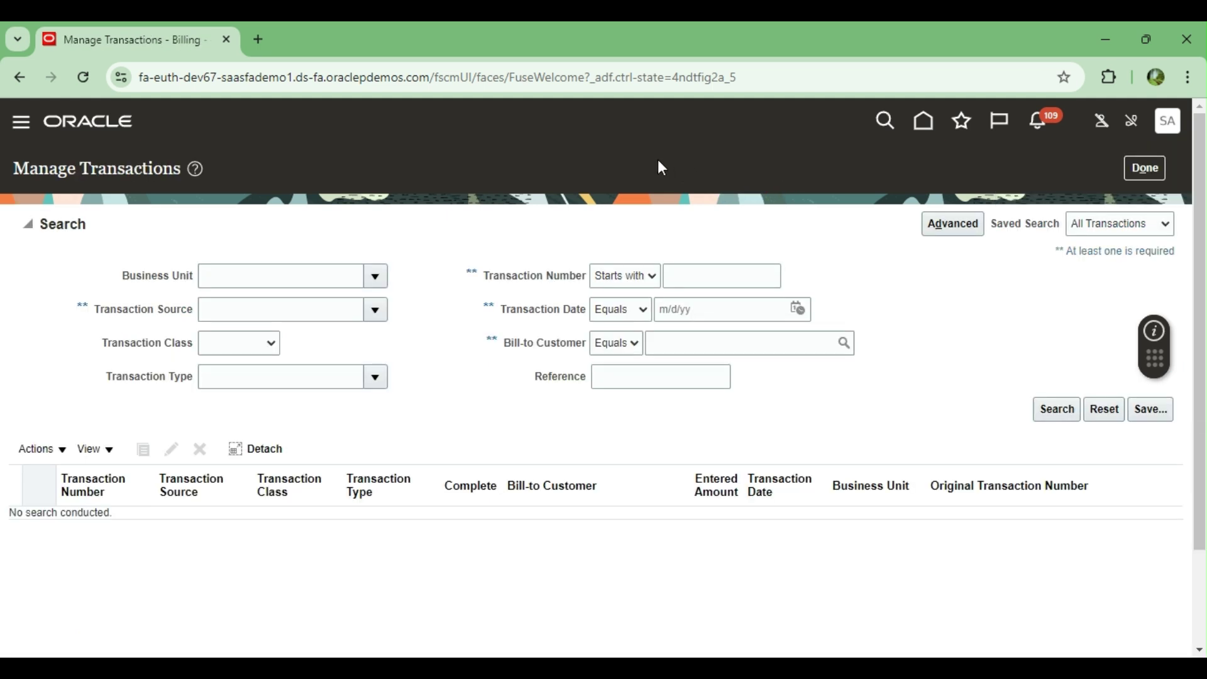
left_click(802, 315)
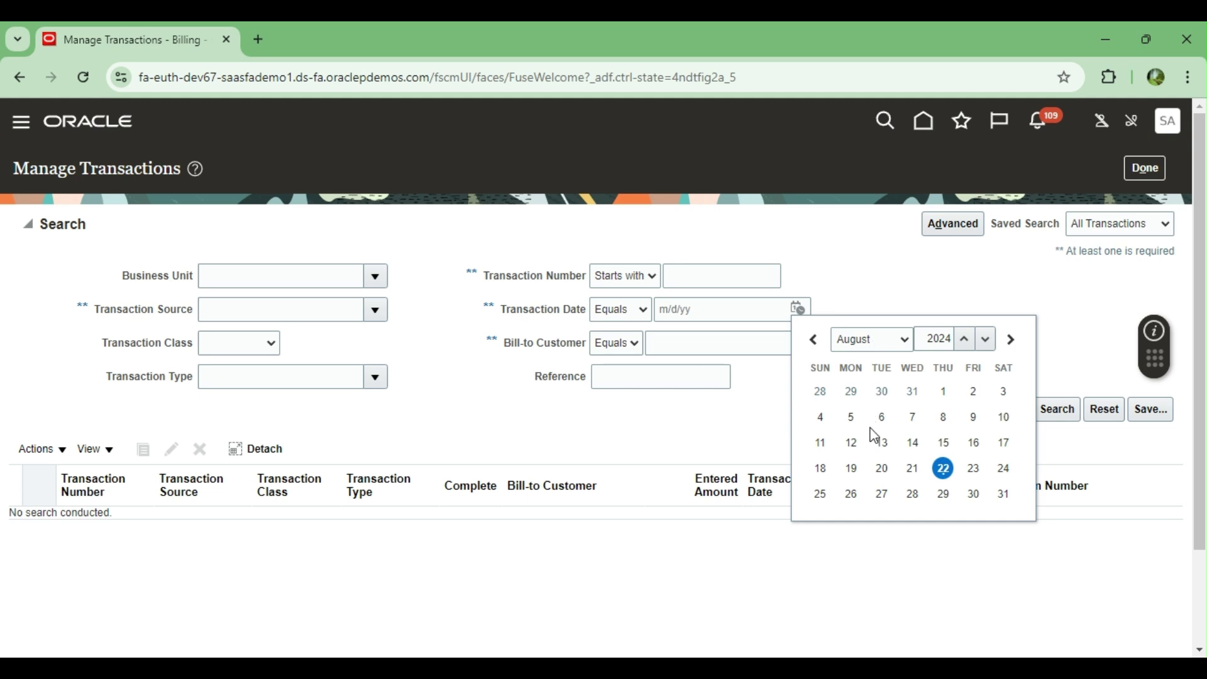
left_click(1003, 391)
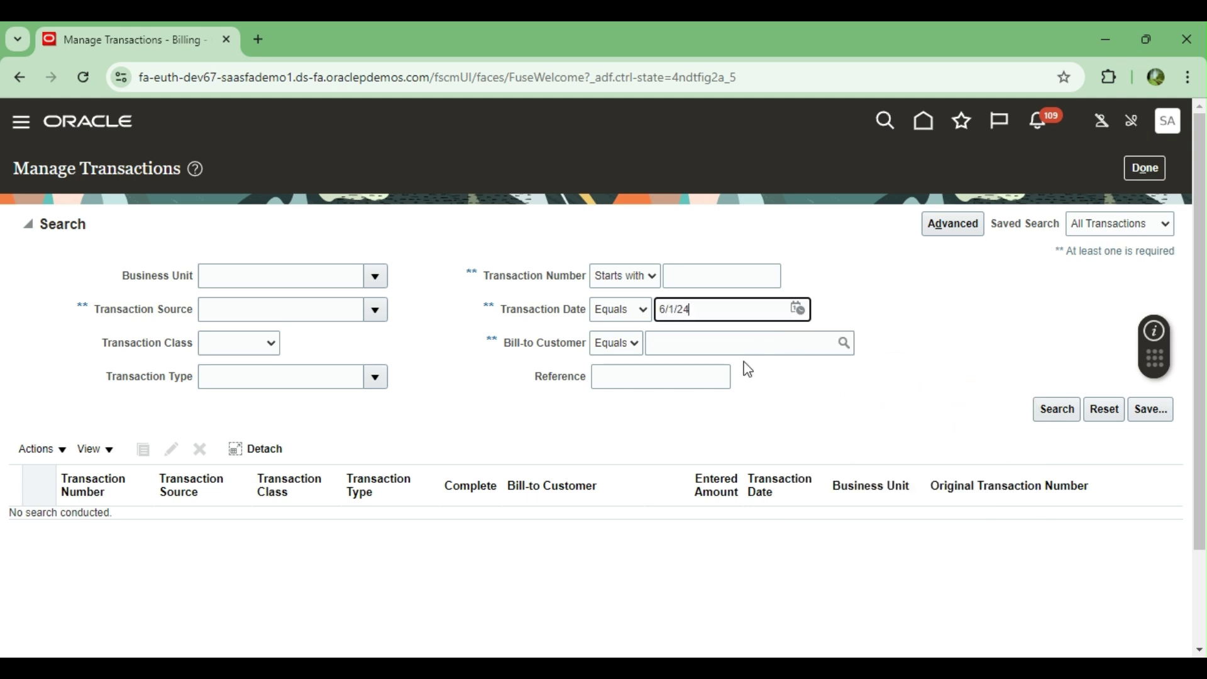
left_click(756, 344)
type("RELIANCE")
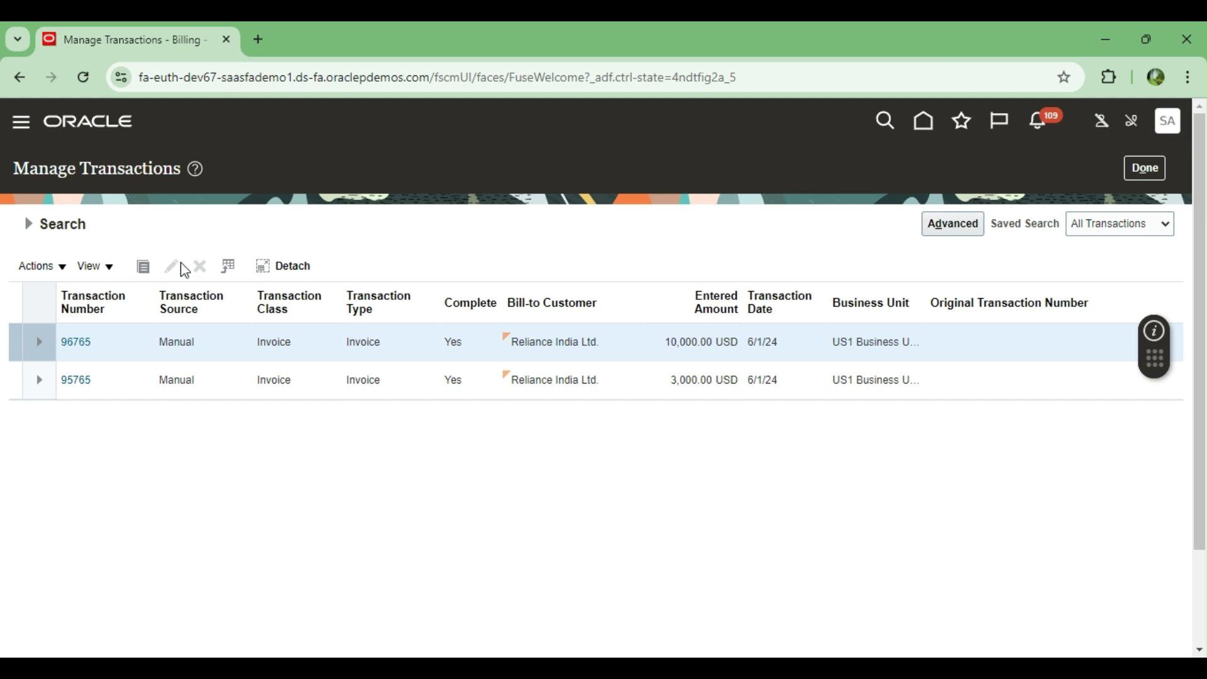
Open the 10,000.00 USD Reliance India Ltd. invoice and try to view its accounting
left_click(76, 342)
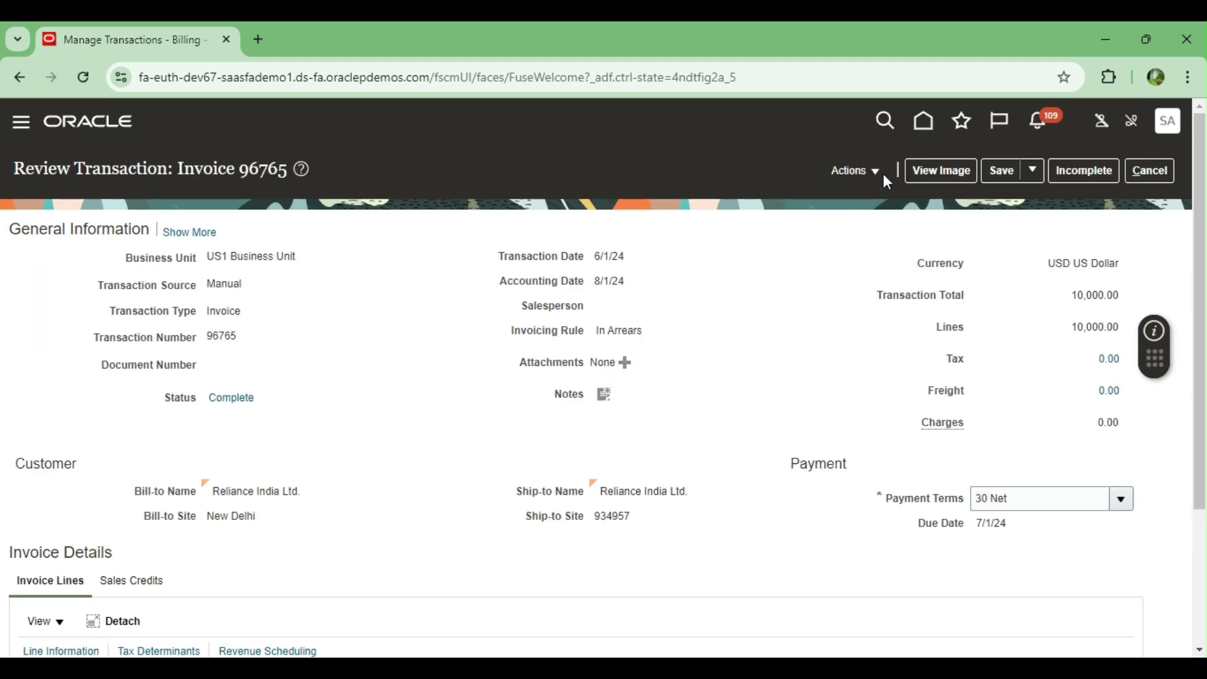
left_click(879, 172)
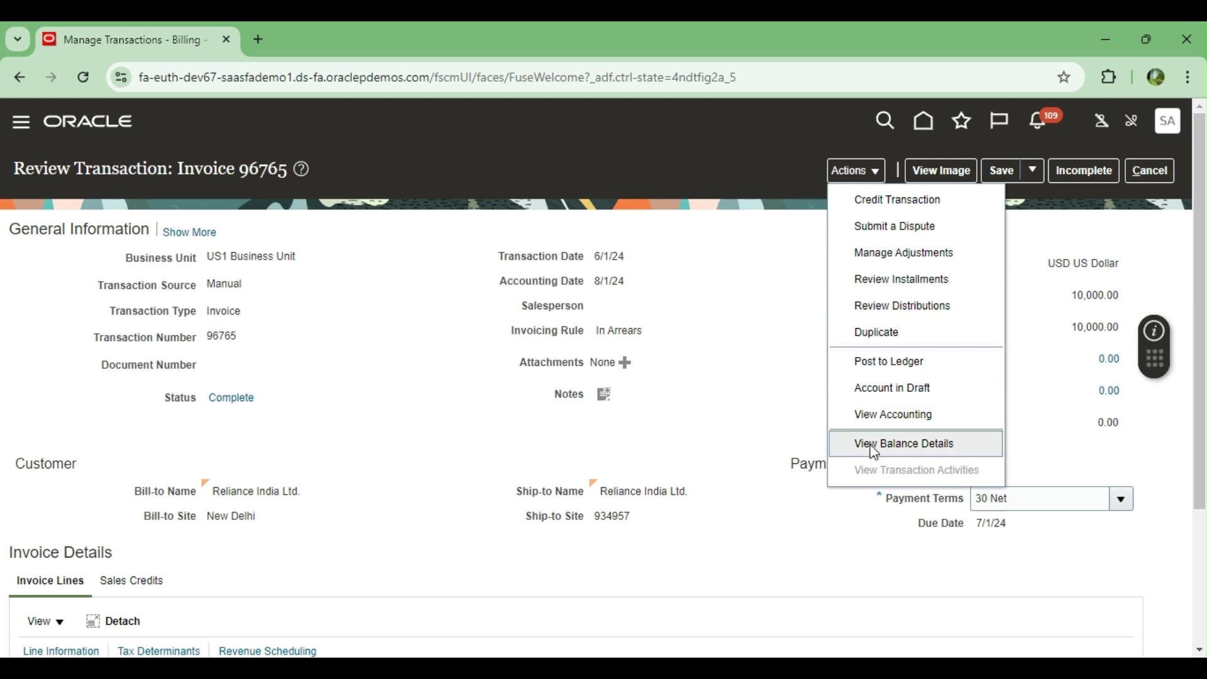
left_click(874, 418)
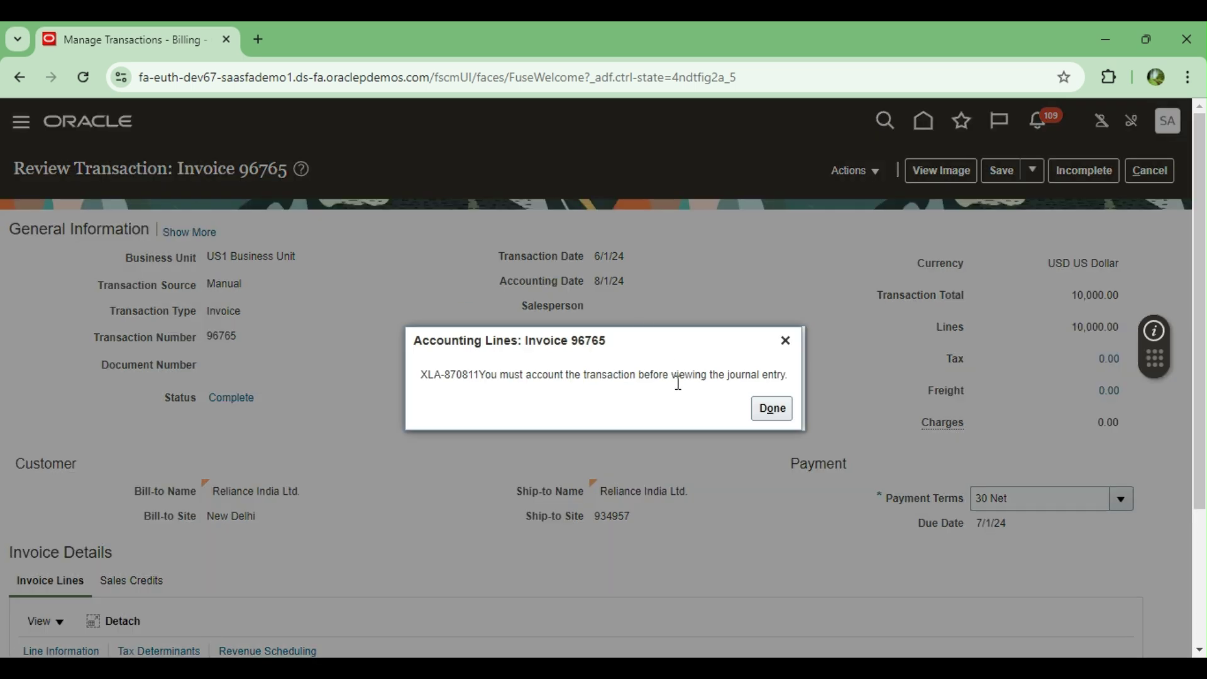
left_click(770, 410)
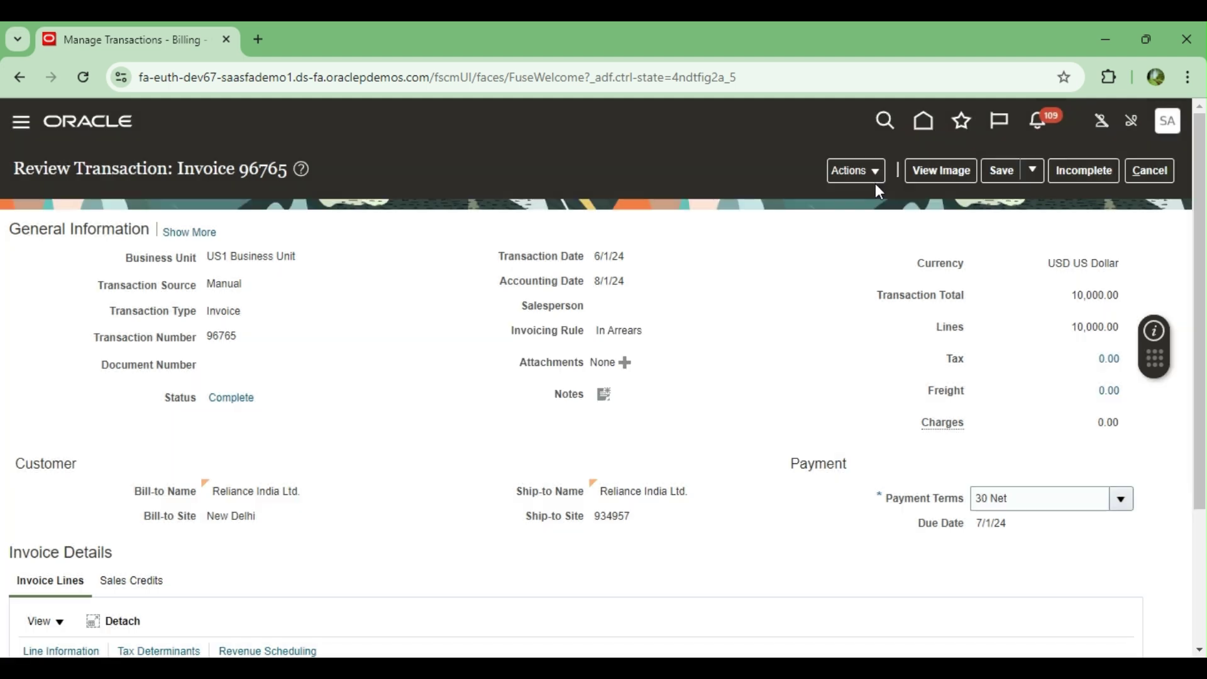
Post the In Arrears invoice to the ledger and acknowledge the accounting confirmation
left_click(875, 178)
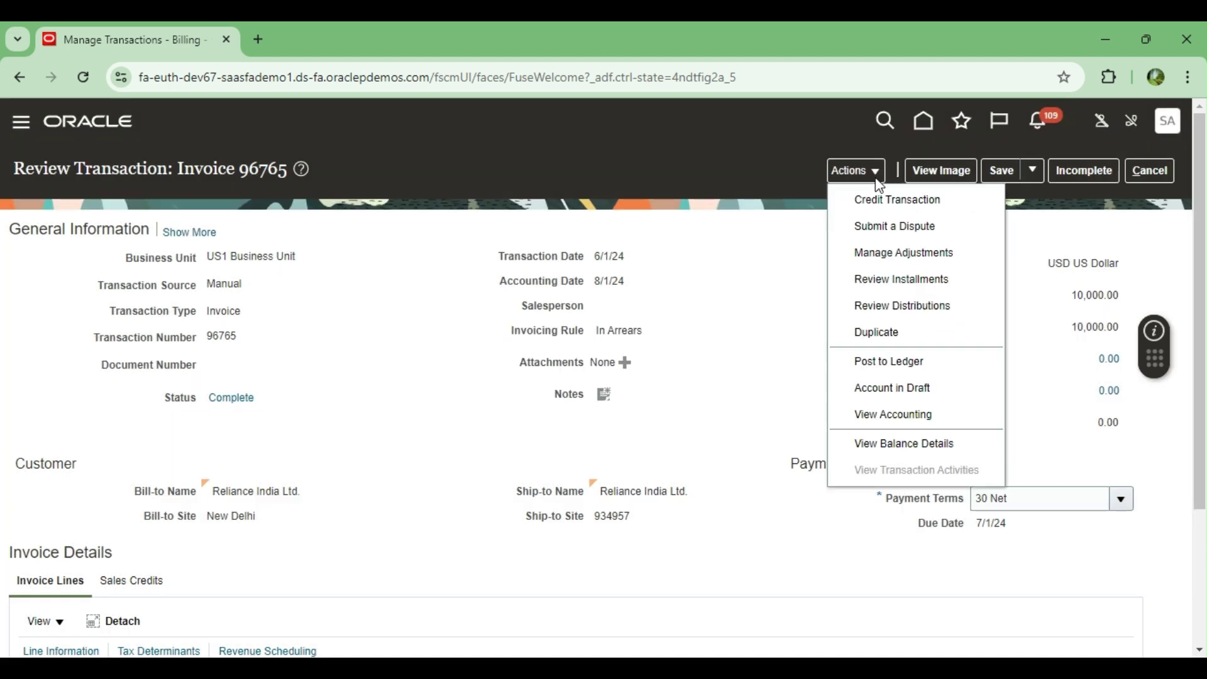
left_click(877, 359)
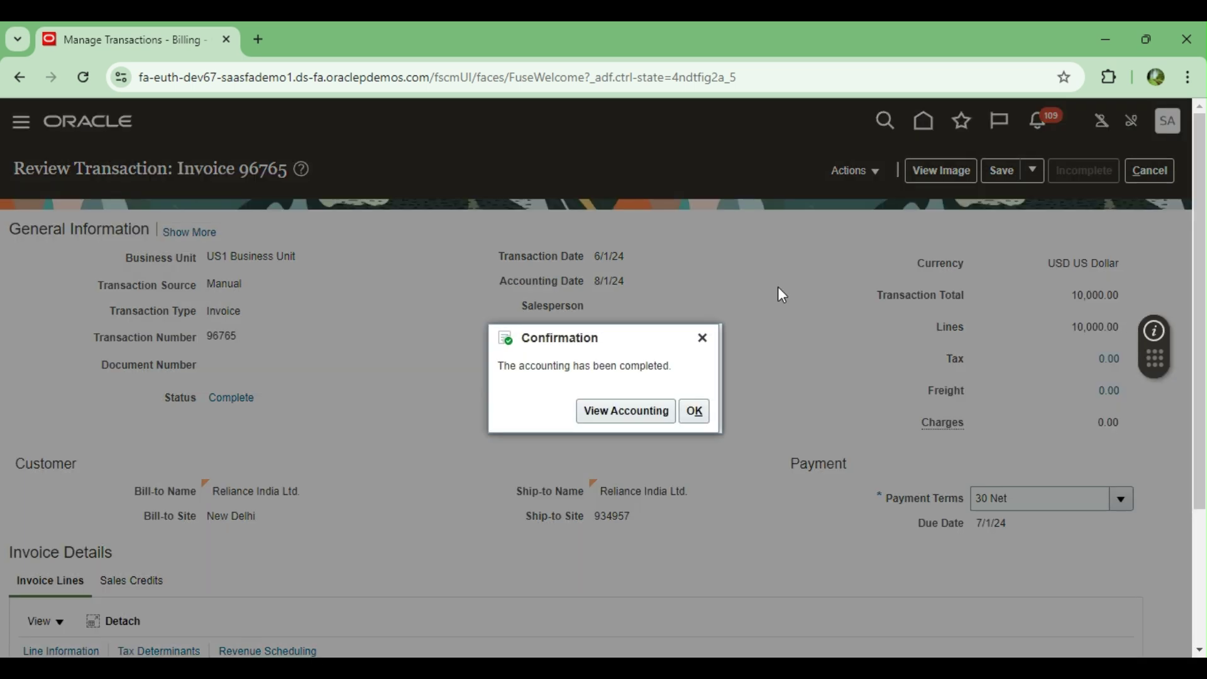
left_click(696, 412)
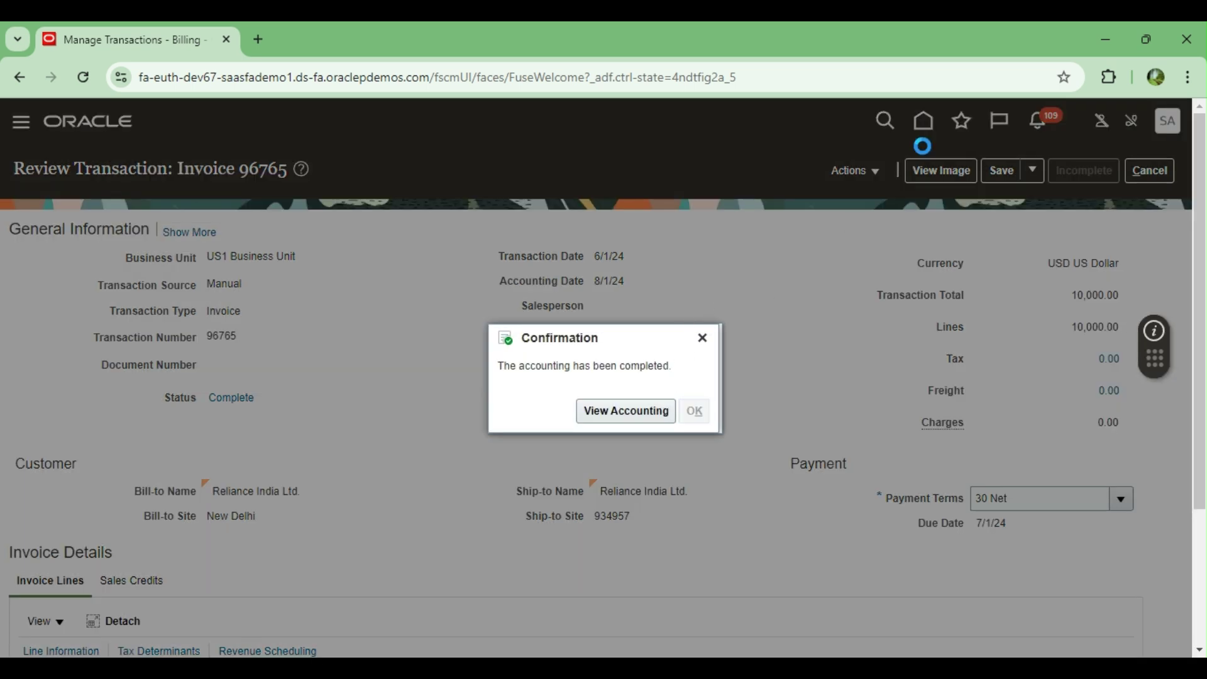
View the In Arrears invoice's accounting lines and examine the receivable, unbilled receivable and revenue entries by date
left_click(879, 176)
left_click(886, 412)
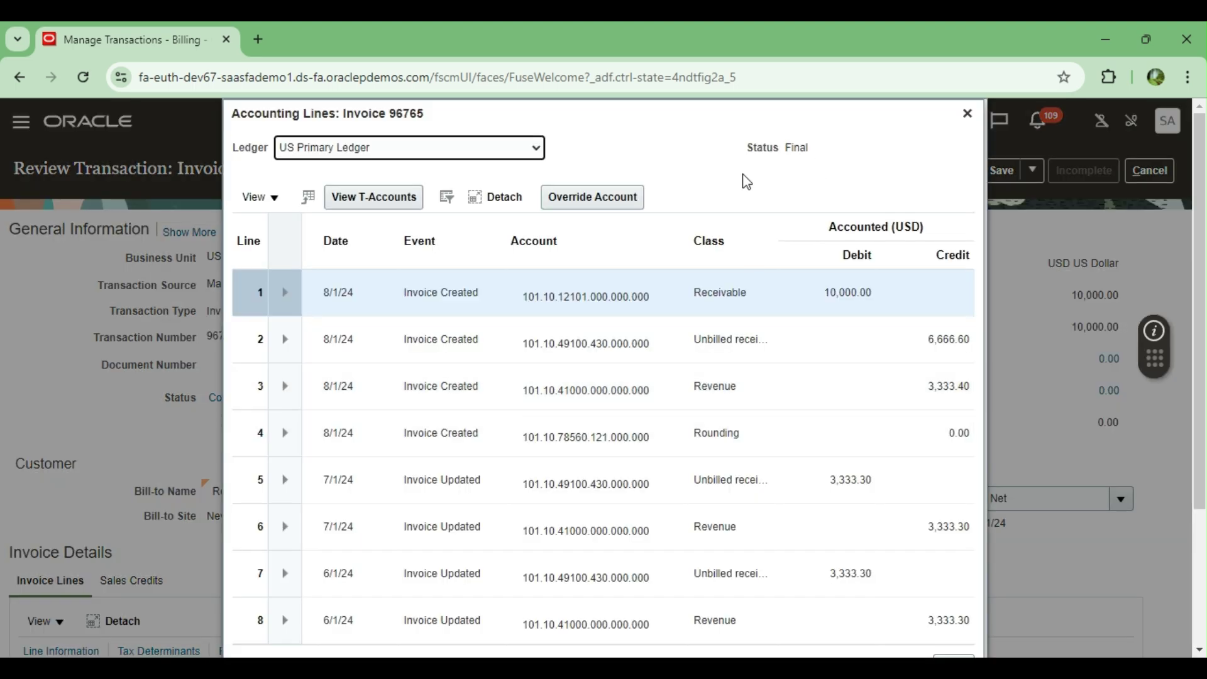
left_click_drag(1200, 402, 1199, 427)
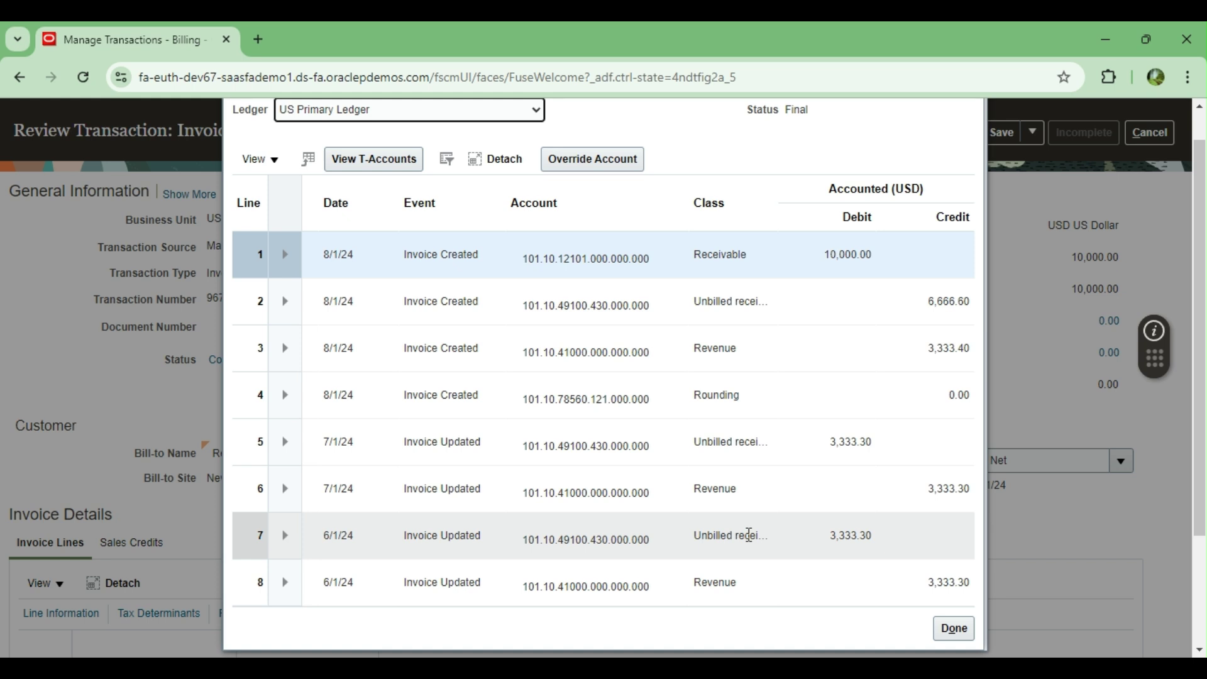
left_click(697, 576)
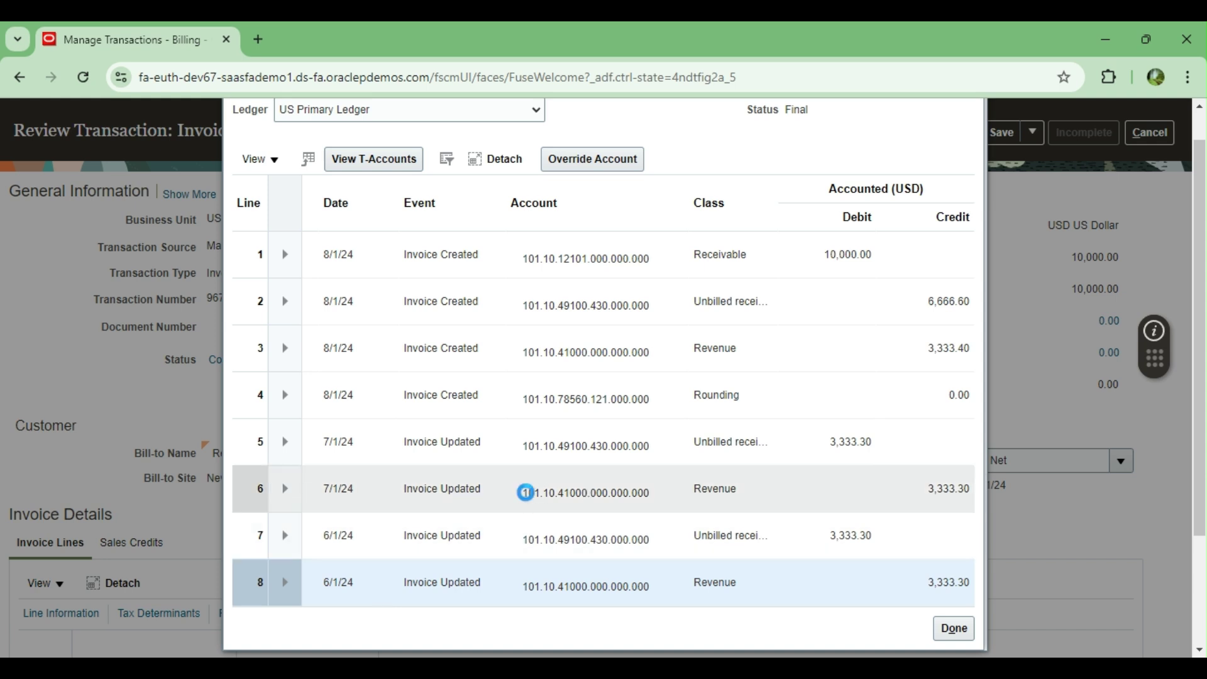
left_click(486, 450)
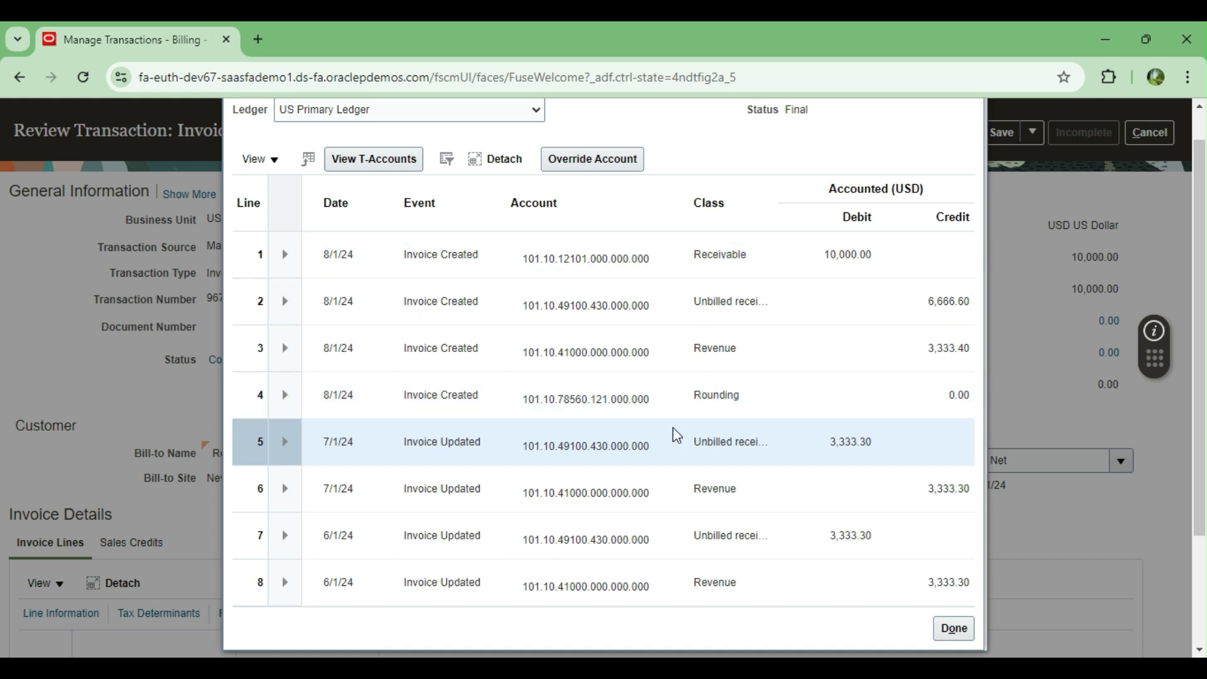
scroll(676, 435, "up", 1)
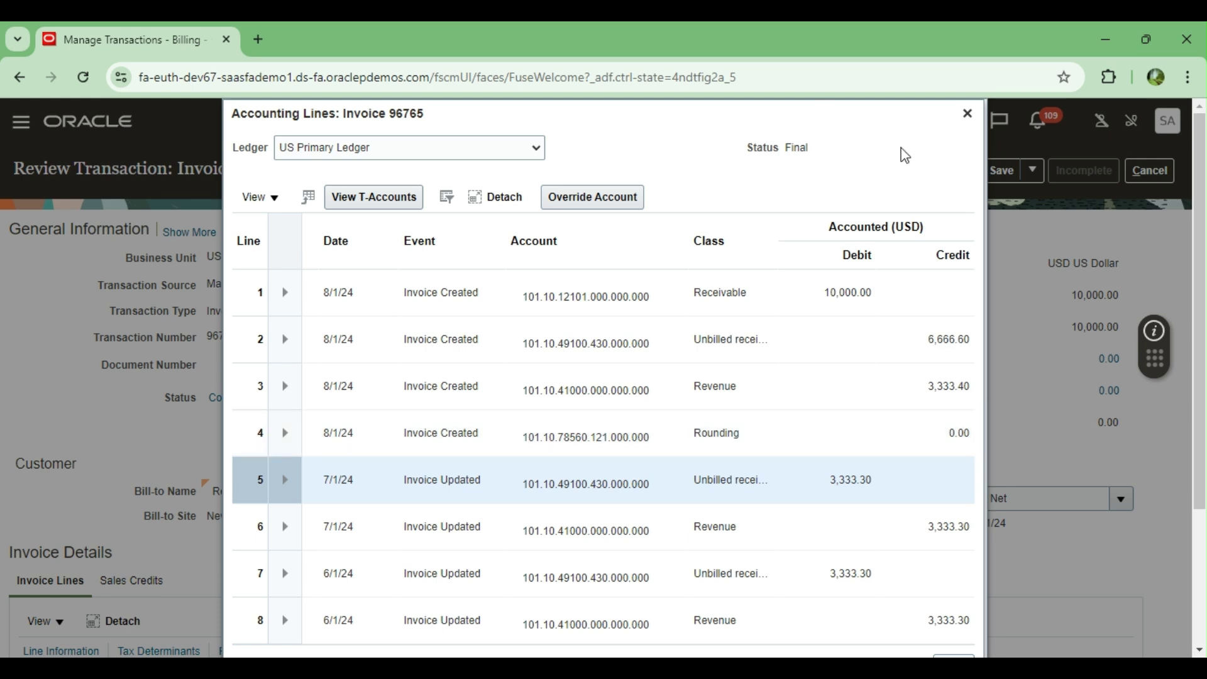
left_click(969, 114)
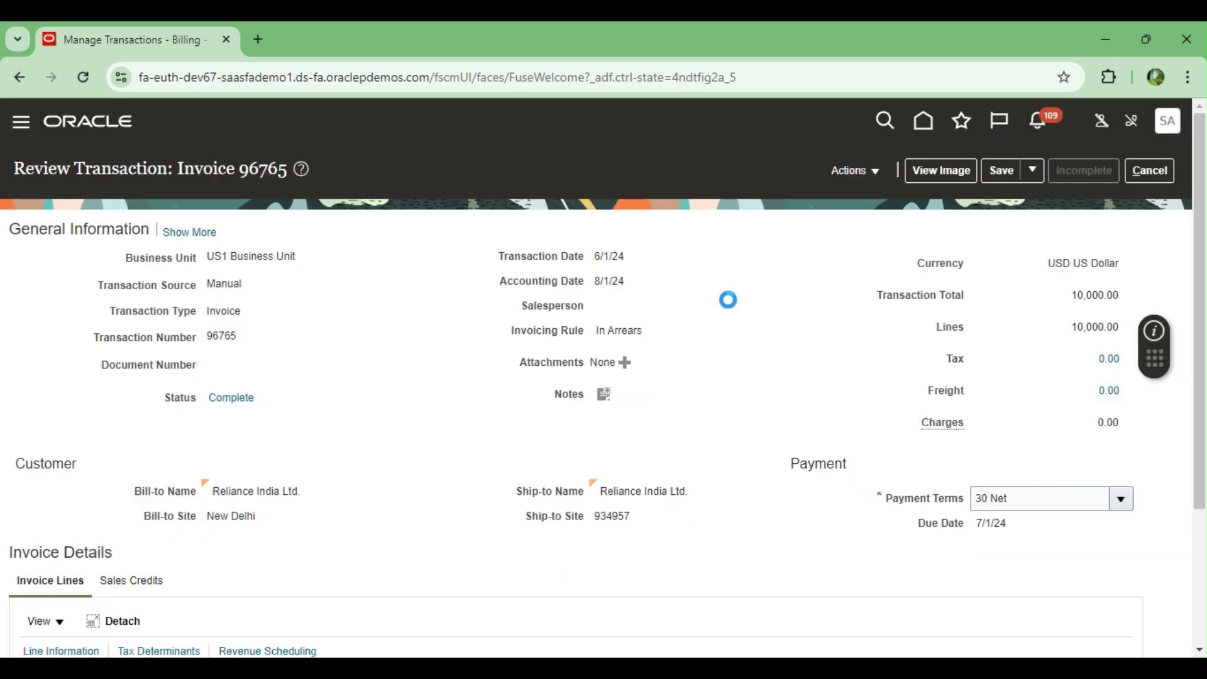
View the invoice image and check its addresses, line amount, balance due and remit-to details before closing it
left_click(941, 179)
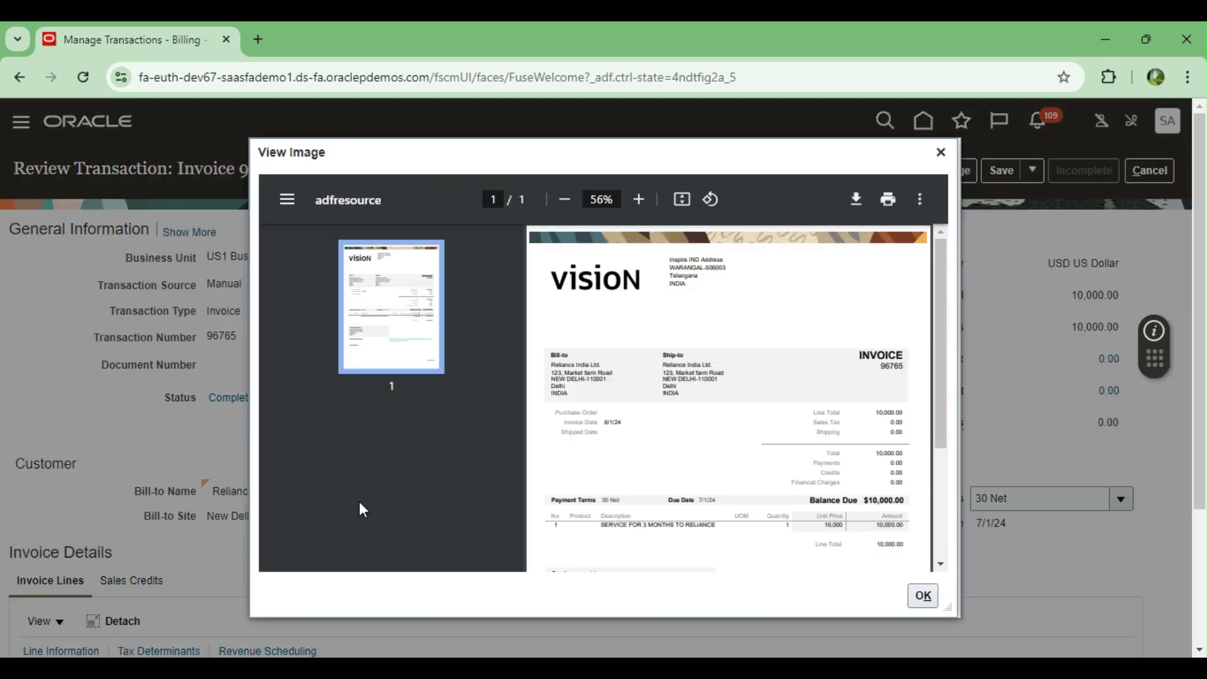
scroll(765, 375, "down", 1)
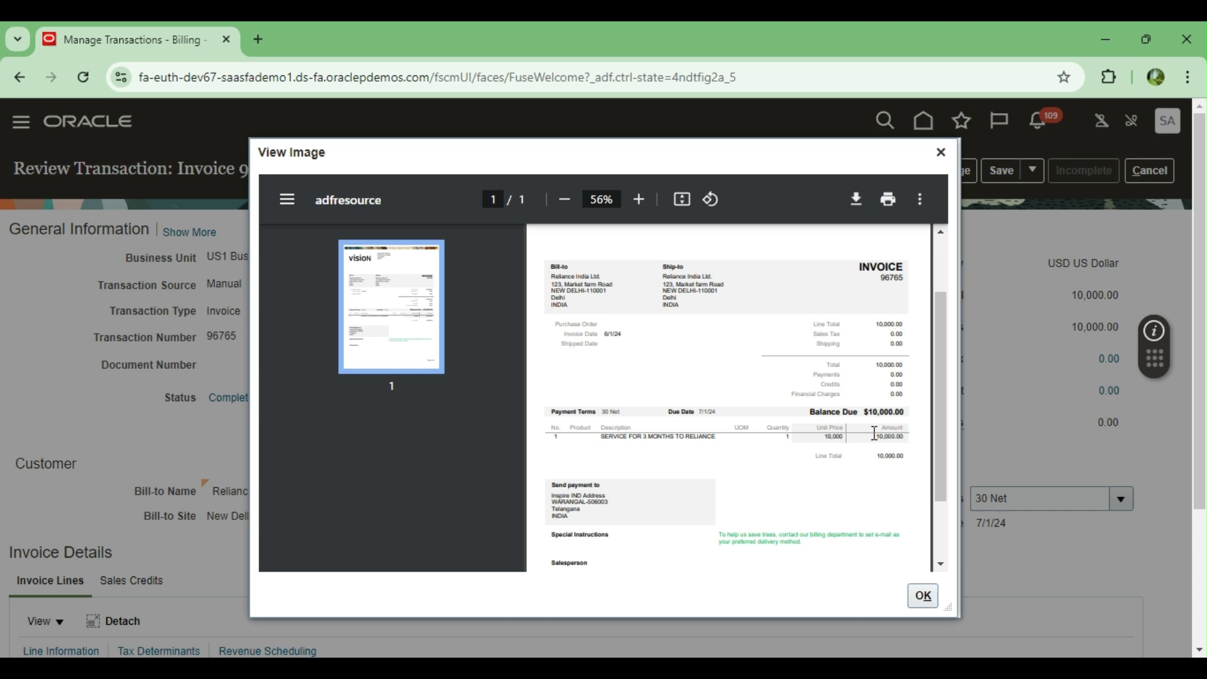
left_click_drag(875, 437, 904, 437)
scroll(754, 415, "down", 5)
scroll(770, 386, "up", 5)
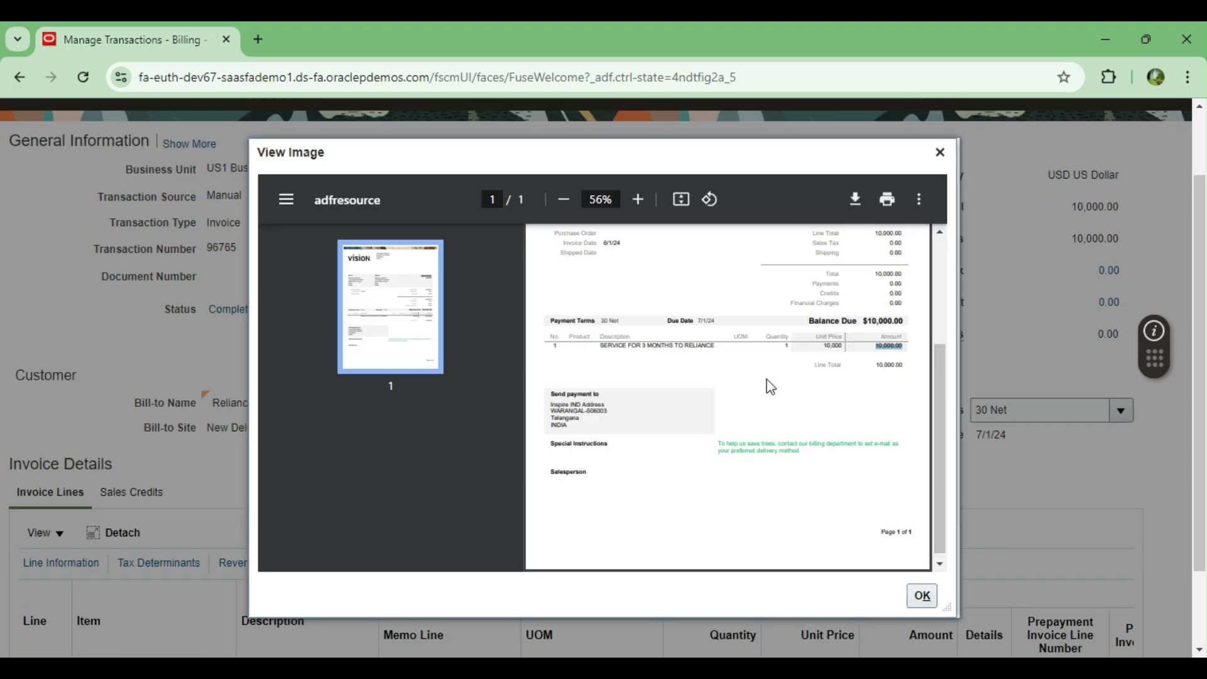
scroll(805, 348, "up", 2)
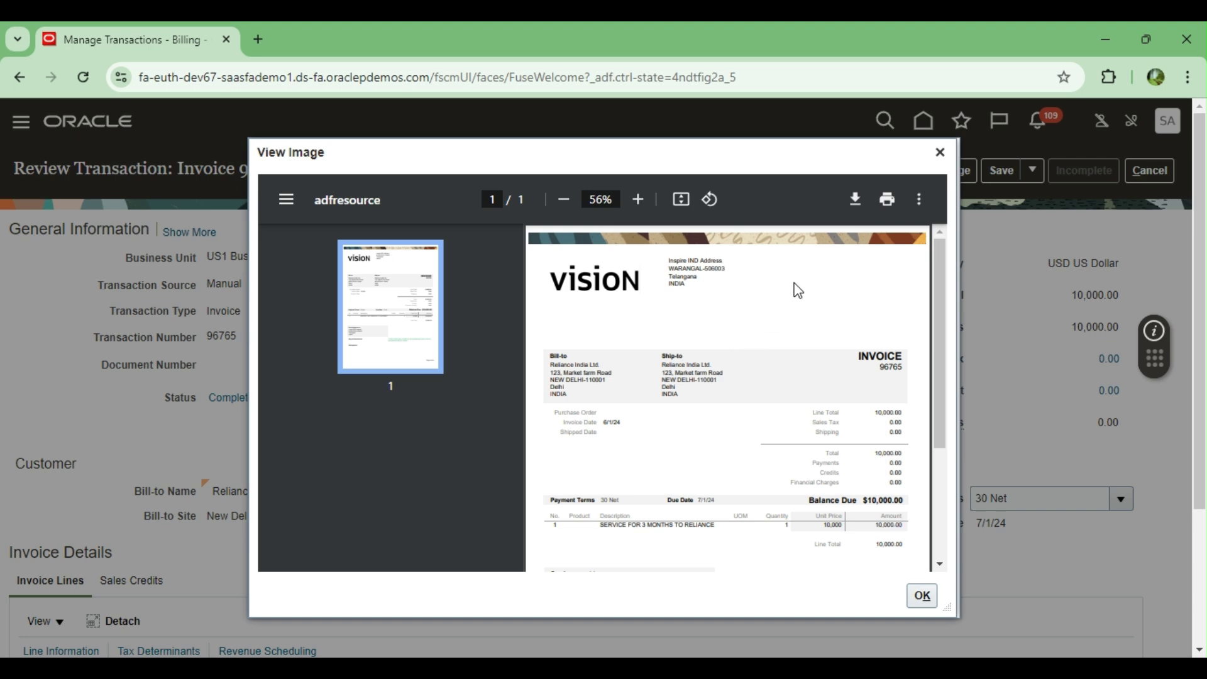
left_click(922, 597)
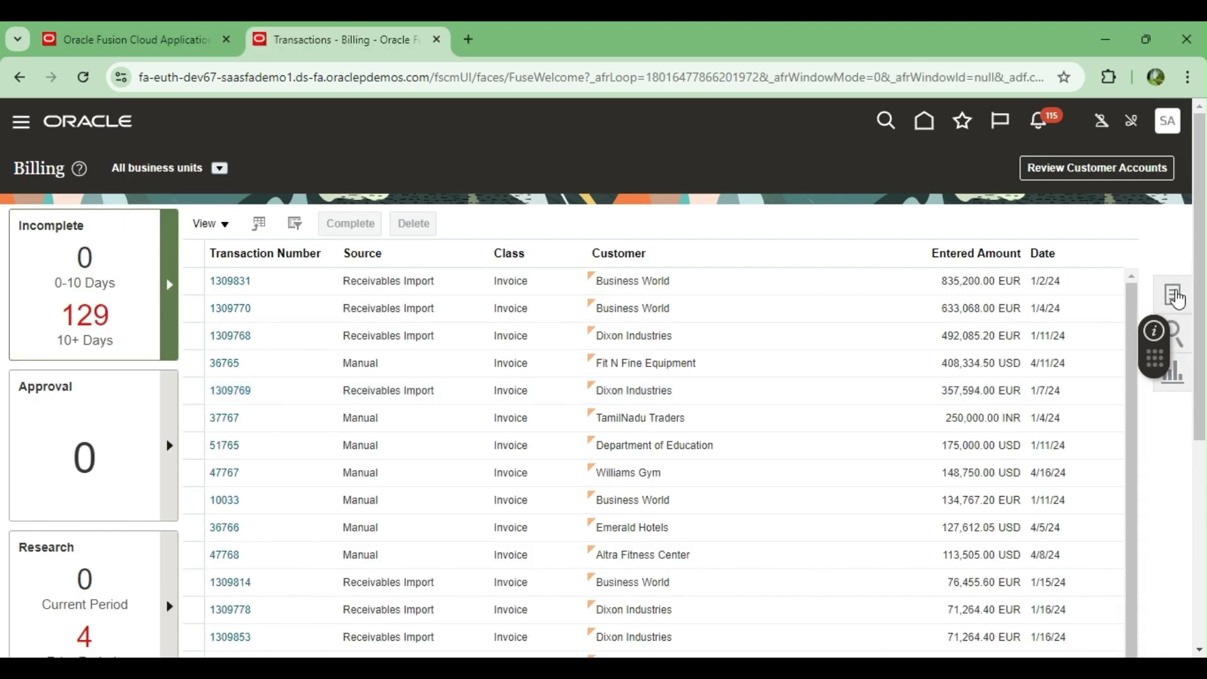
Start a new invoice transaction for US1 Business Unit with the Manual source and transaction number 5
left_click(1172, 294)
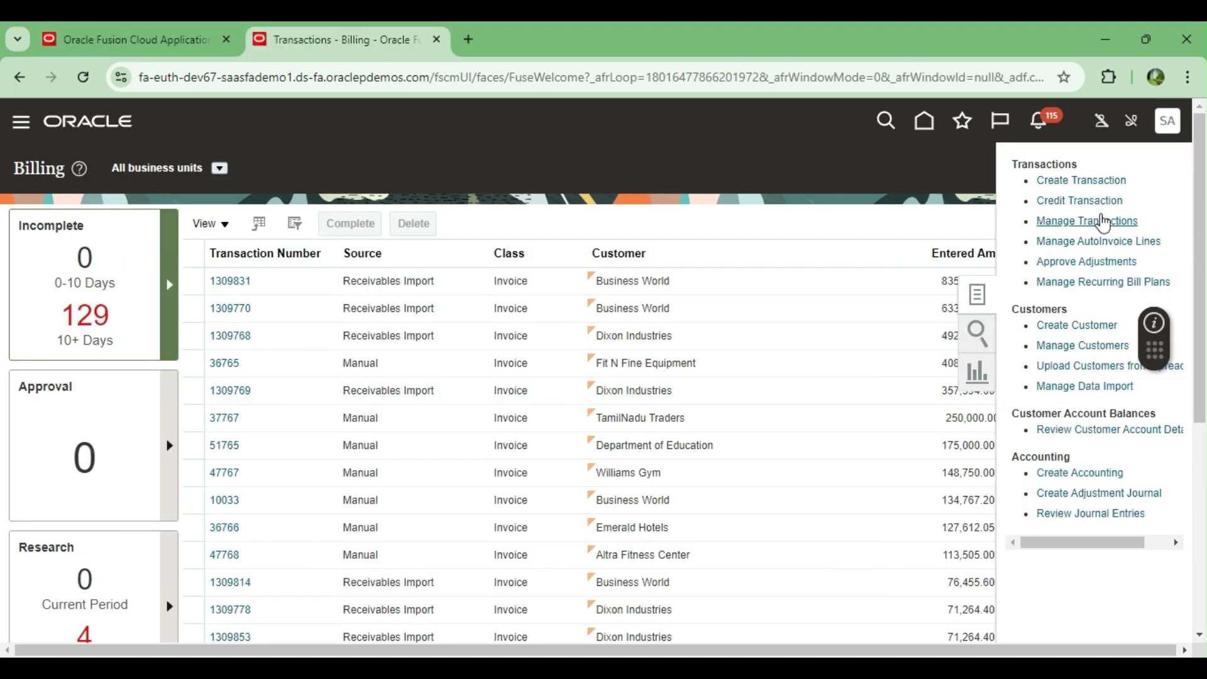
left_click(1069, 181)
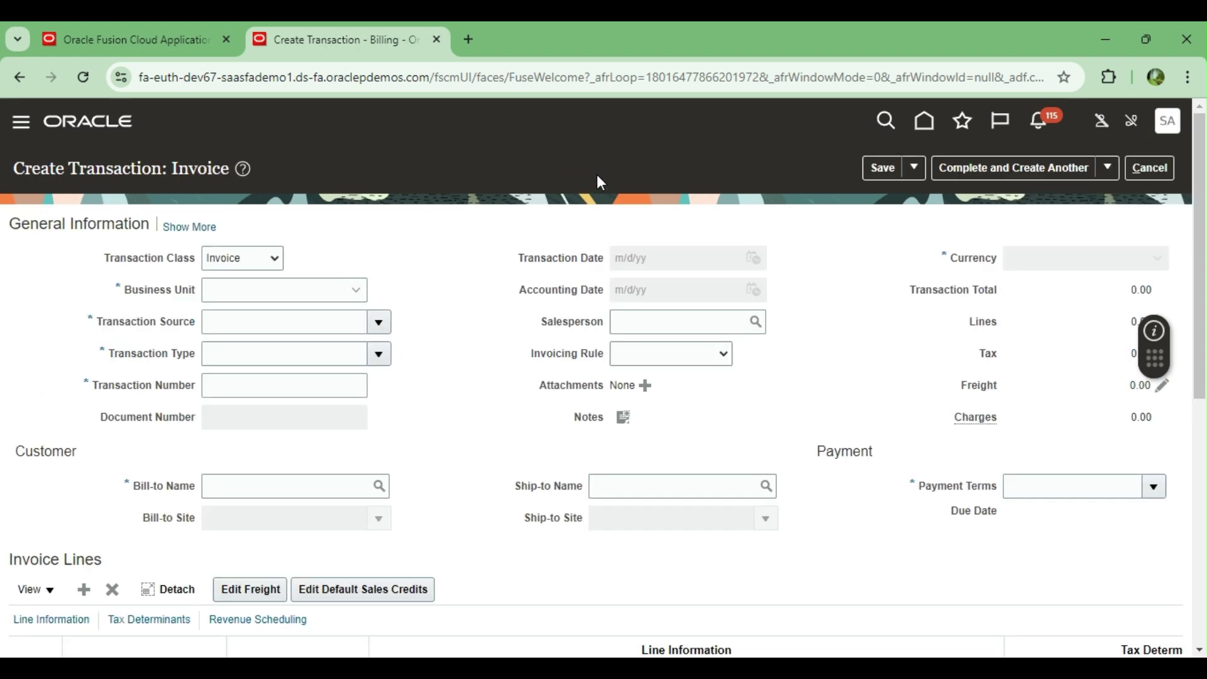
left_click(358, 291)
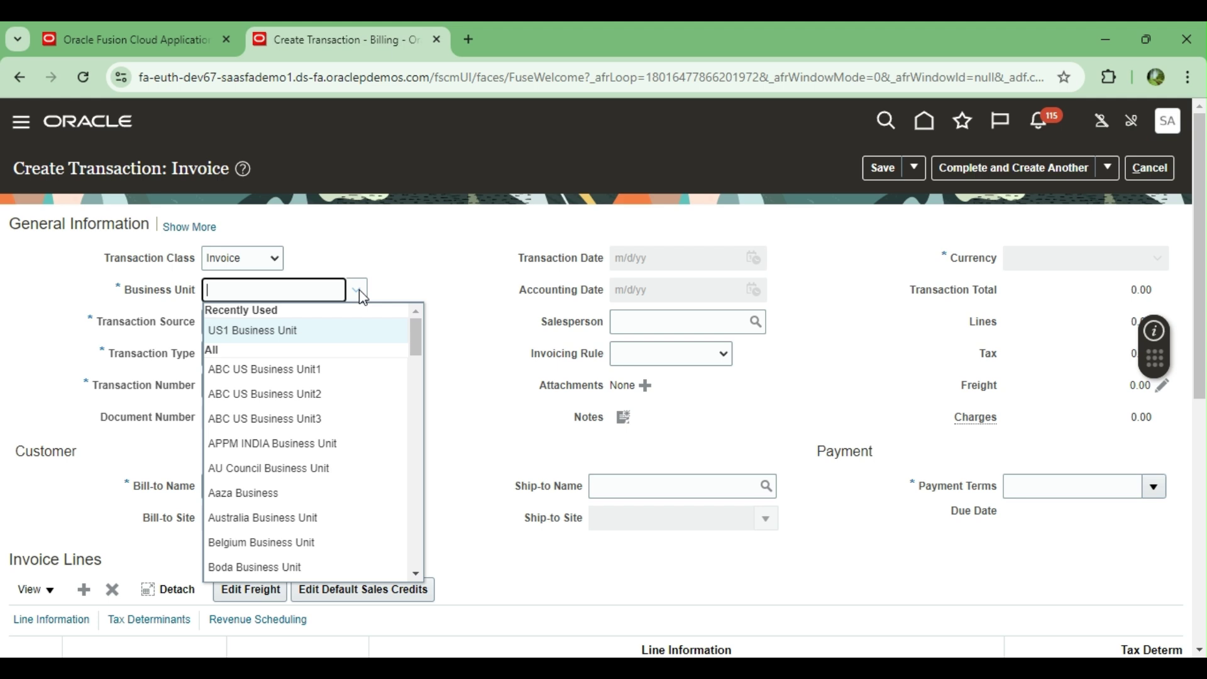
left_click(315, 332)
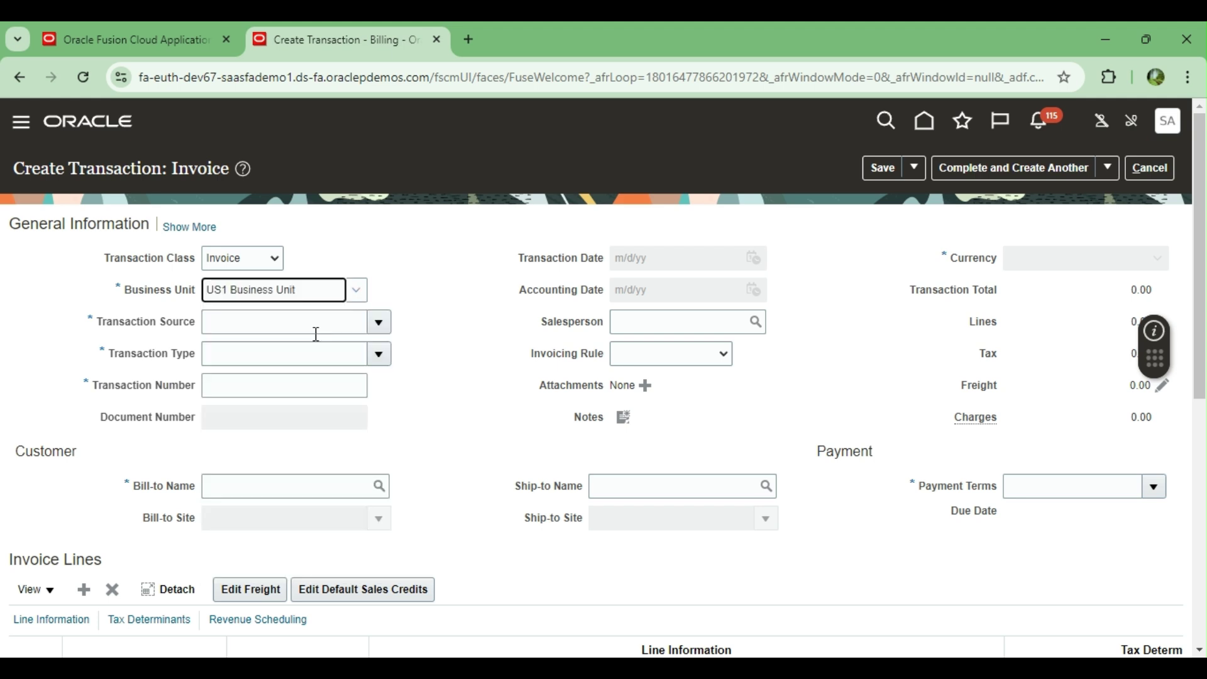
left_click(316, 334)
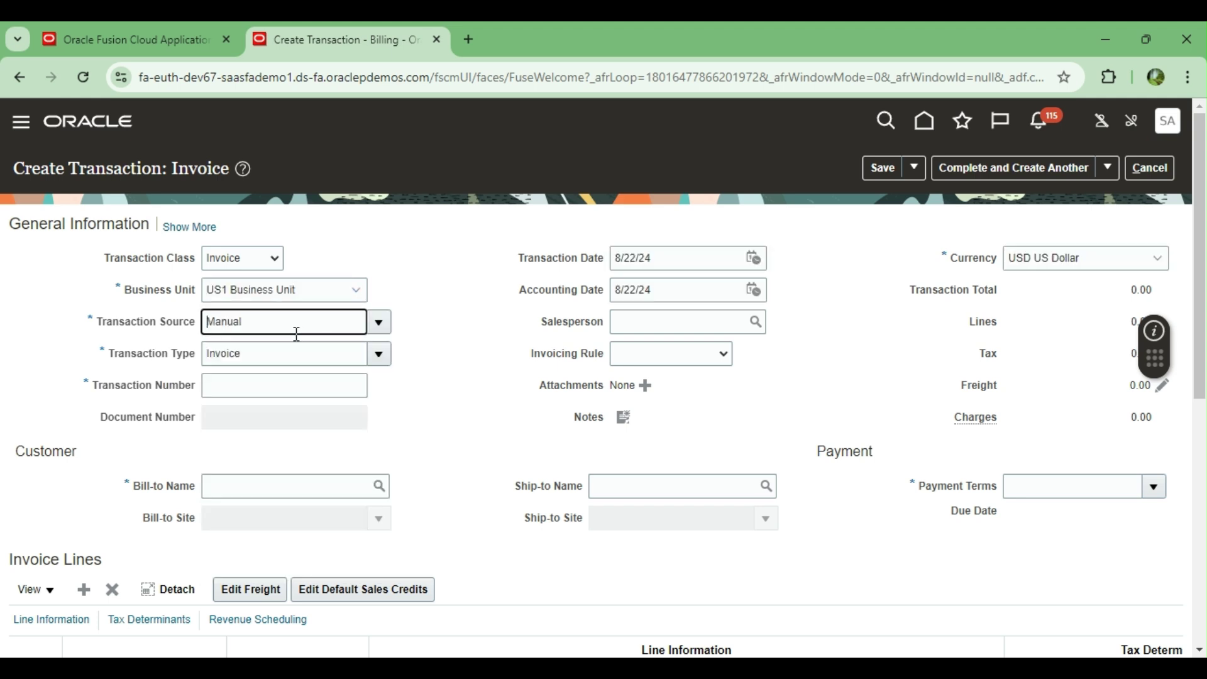
left_click(284, 386)
type("5")
key("Tab")
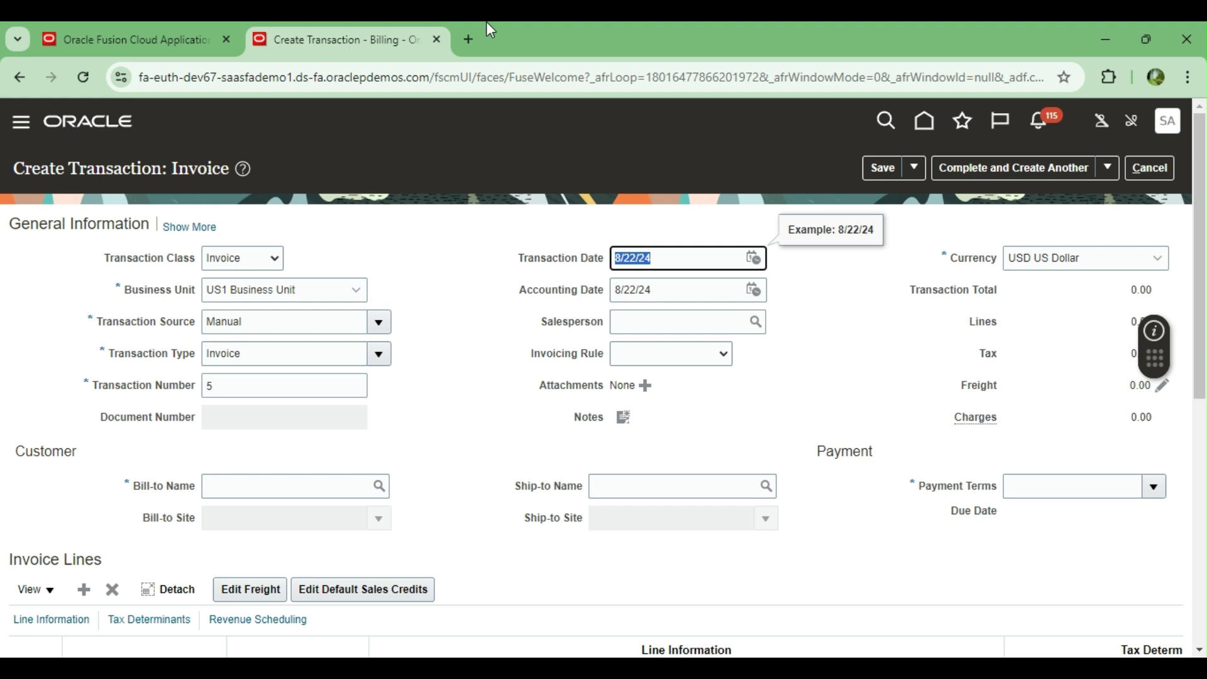
Set the invoice's transaction date to 6/1/24, with the accounting date following it
left_click(754, 259)
left_click(828, 289)
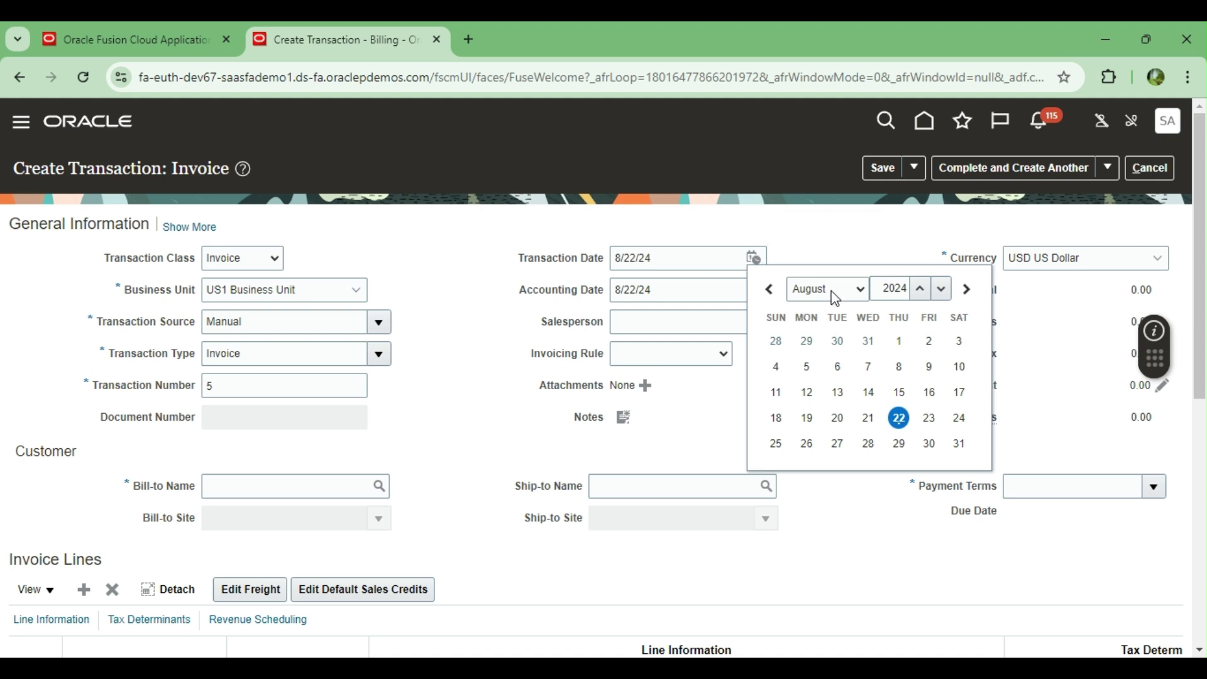
left_click(822, 389)
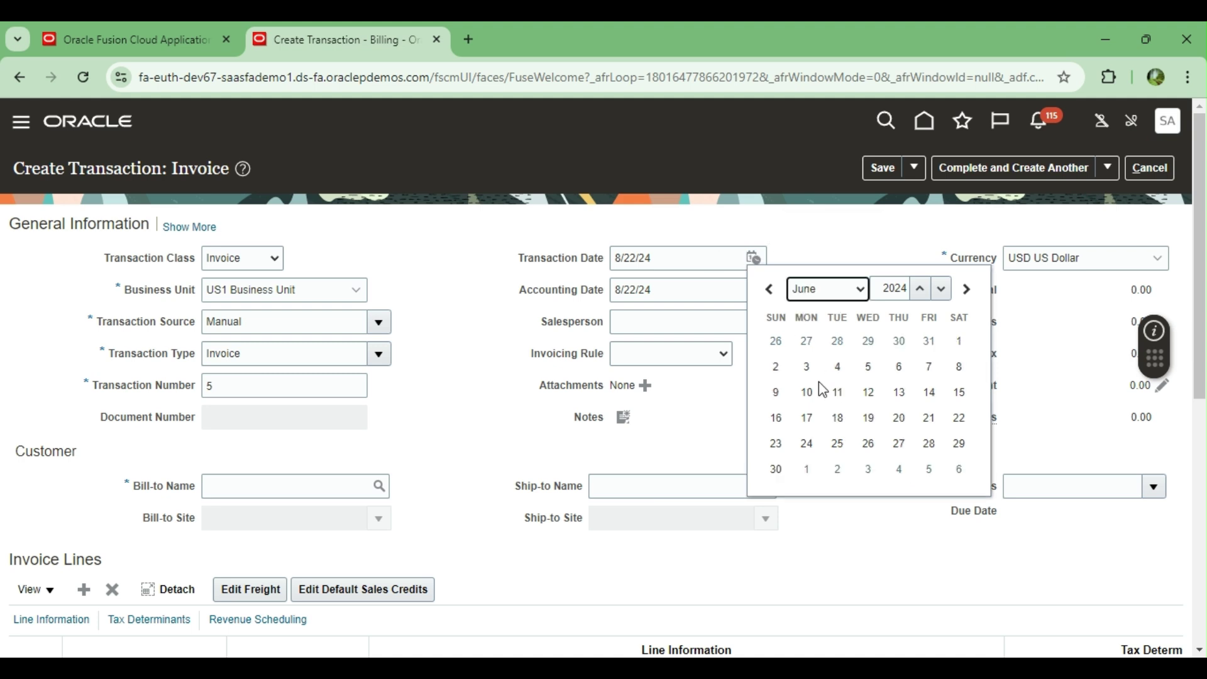
left_click(959, 342)
key("Tab")
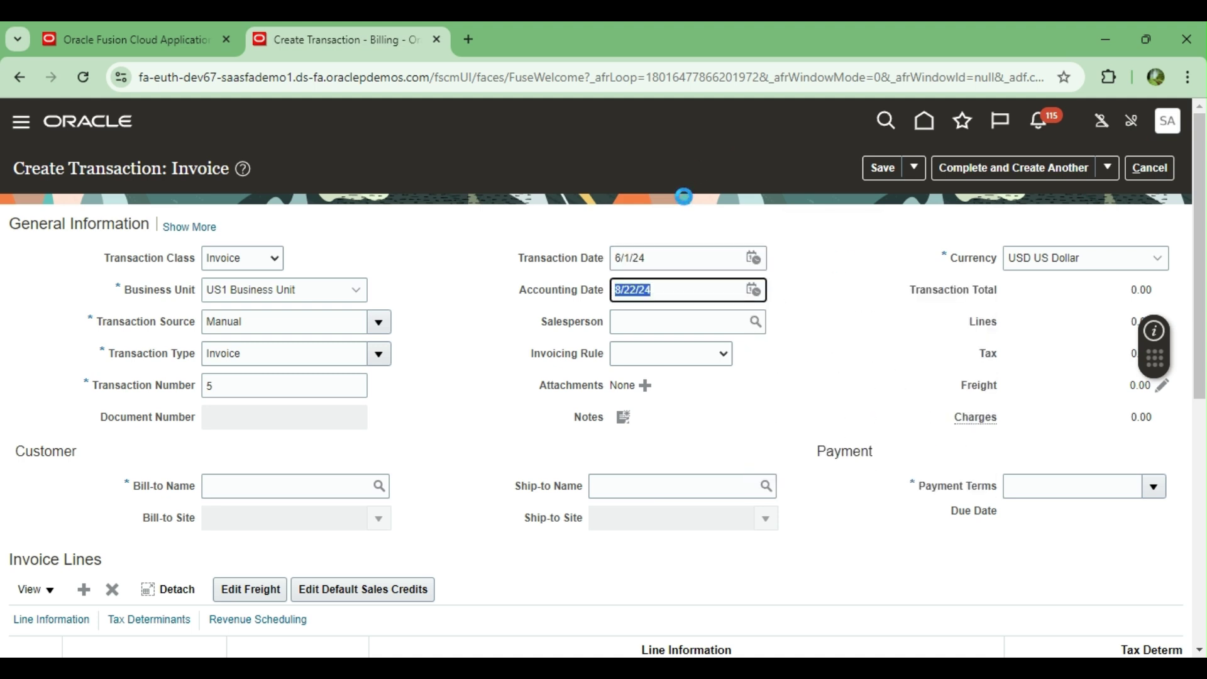
Set Reliance India Ltd. as the invoice's bill-to customer
scroll(522, 311, "down", 1)
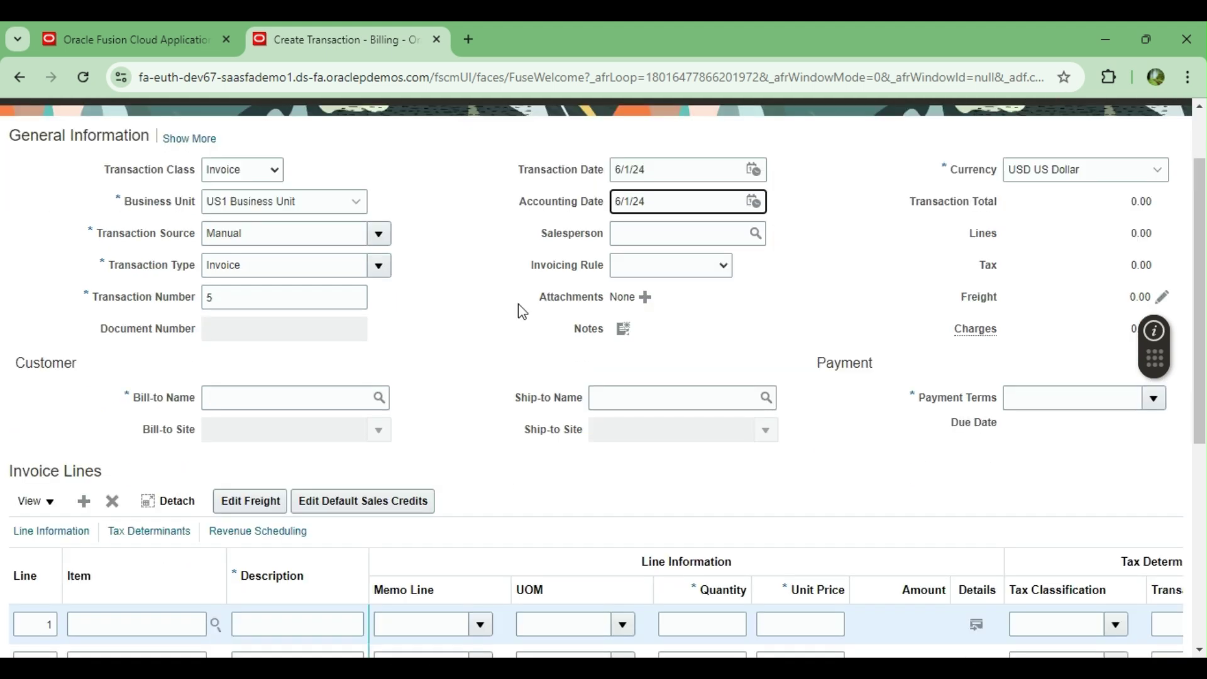
left_click(272, 395)
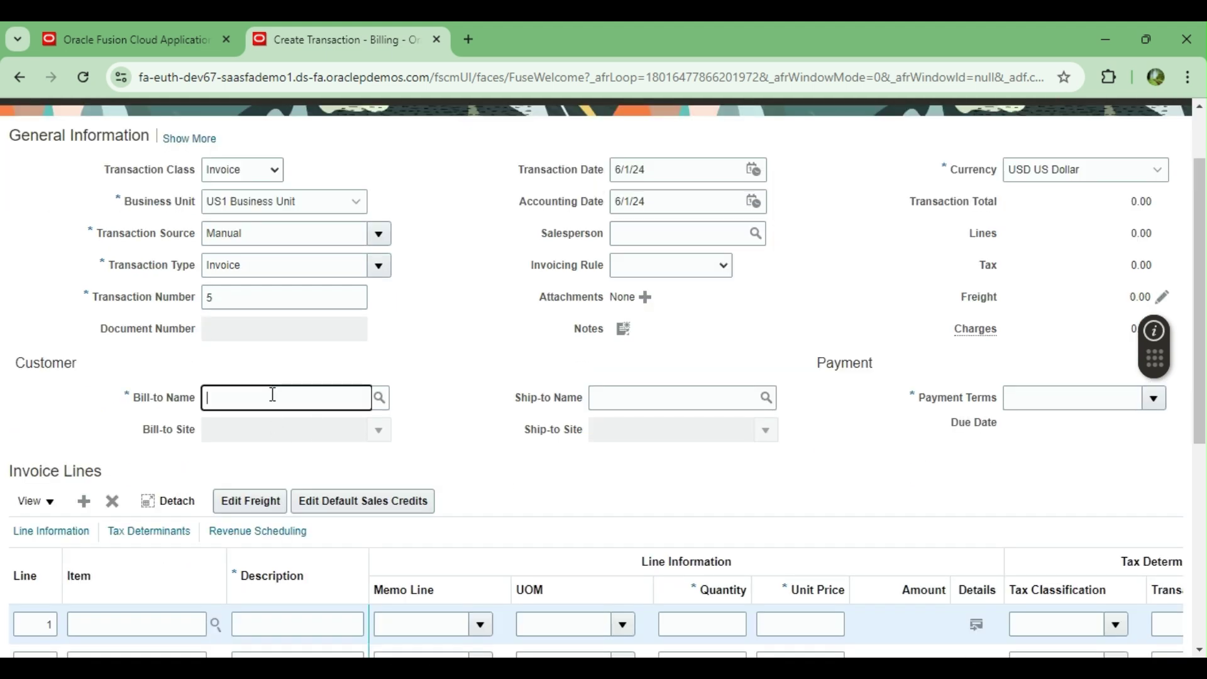
type("relia")
key("Tab")
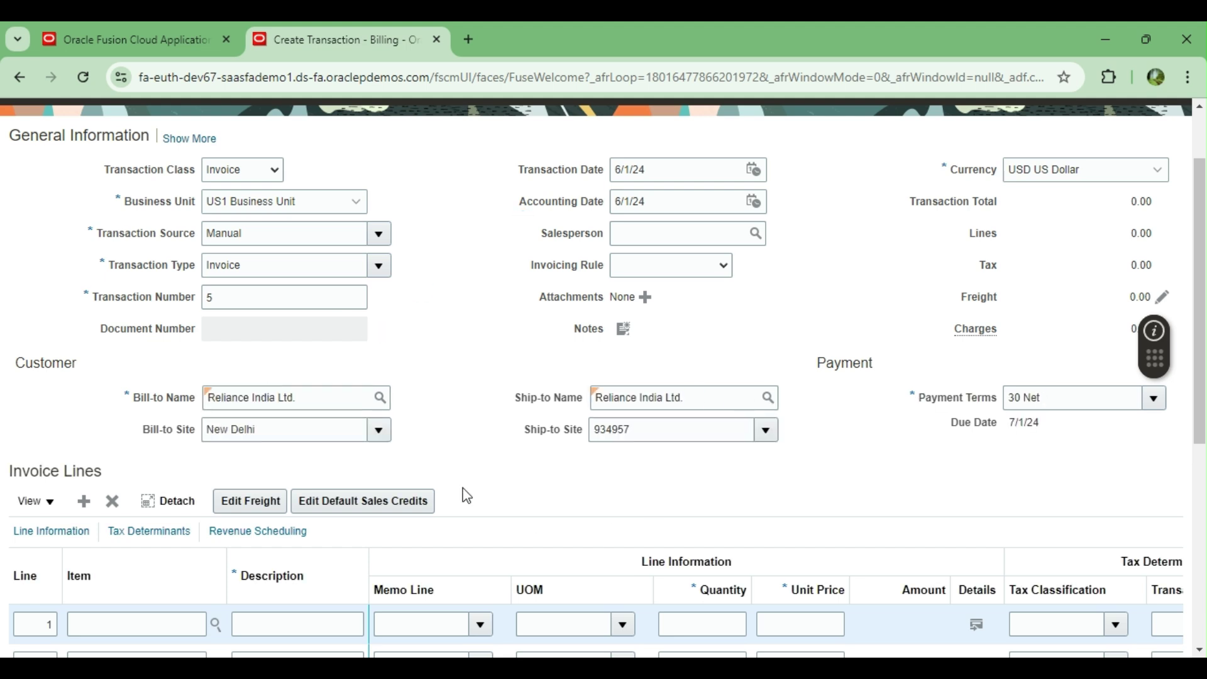
Describe invoice line 1 as a 3-month rental service and set its quantity to 1 and unit price to 666
scroll(425, 478, "down", 2)
left_click(287, 533)
type("service for 3 m")
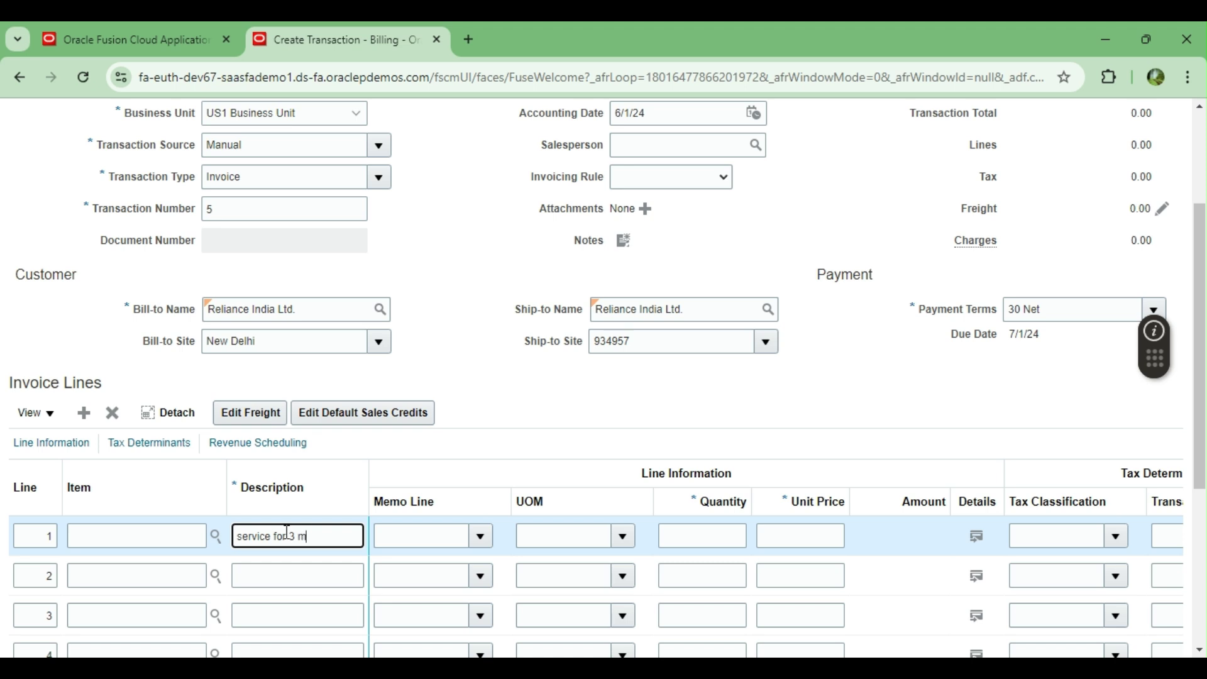
type("onths - renta")
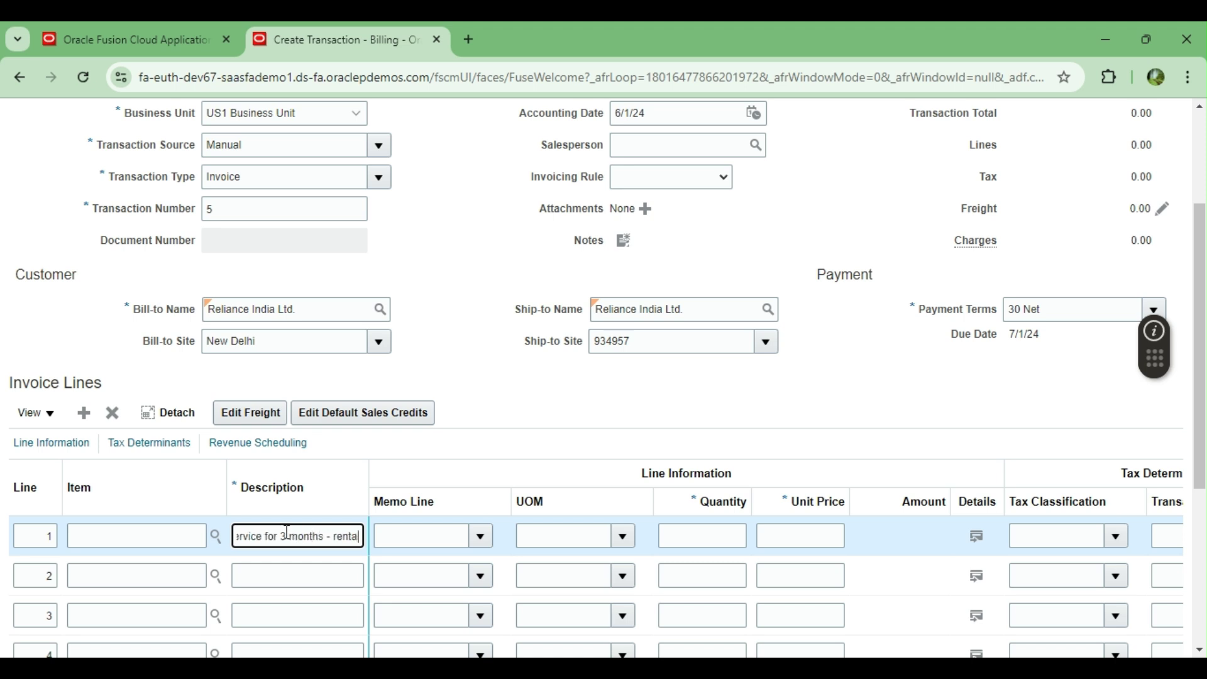
key("Tab")
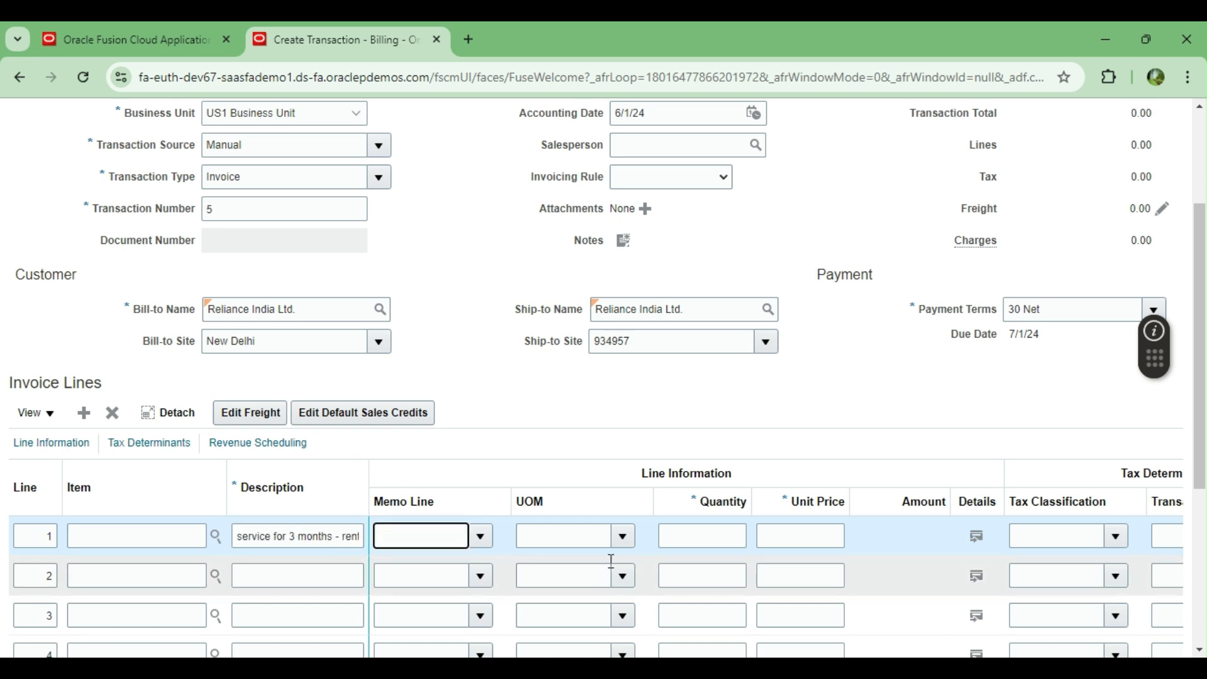
left_click(693, 535)
type("1")
key("Tab")
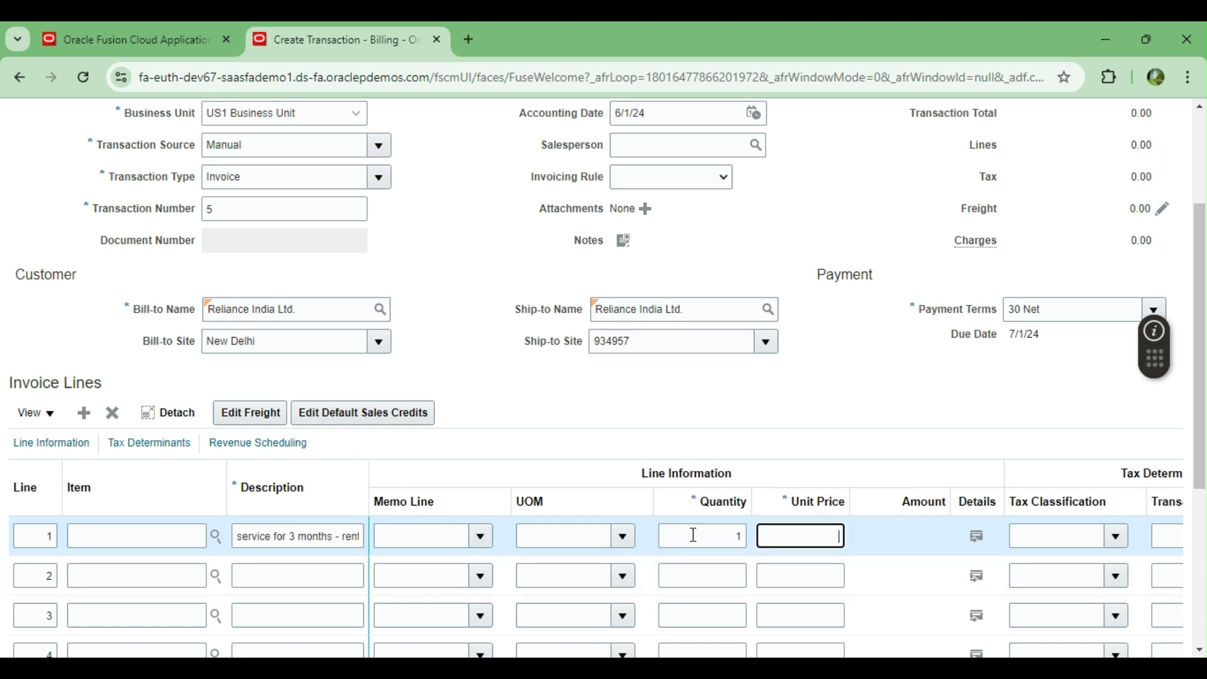
type("666")
key("Tab")
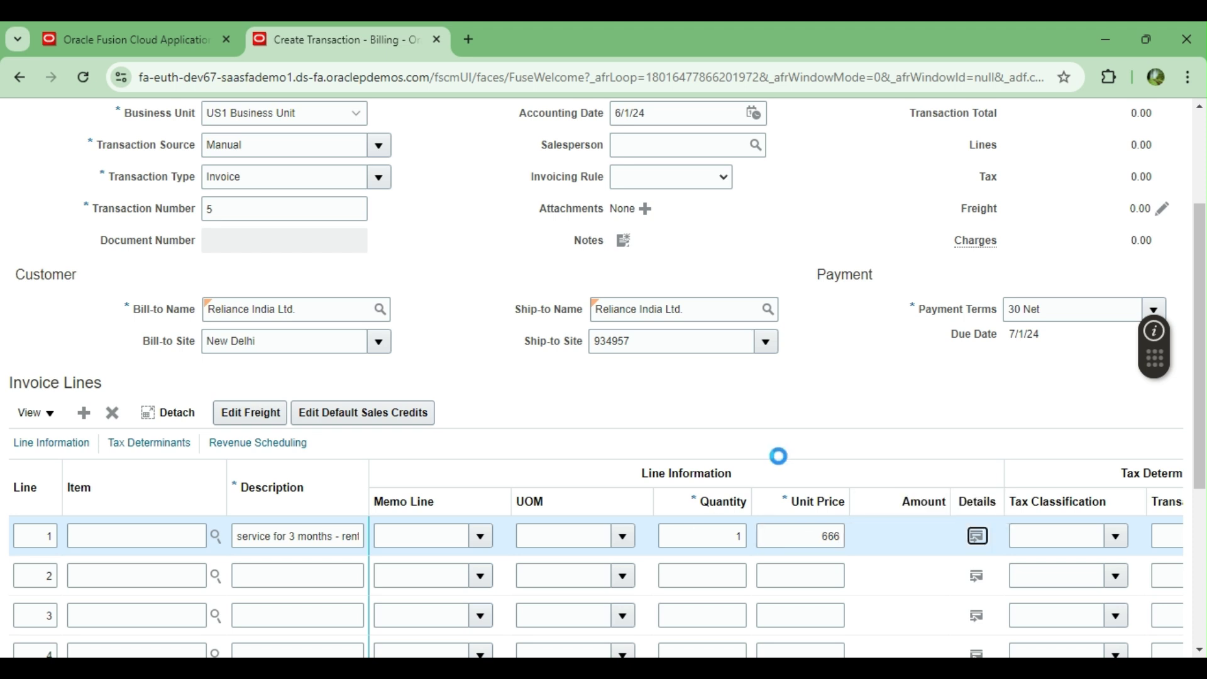
Check line 1's revenue scheduling columns and set the invoice's invoicing rule to In Advance
left_click(241, 446)
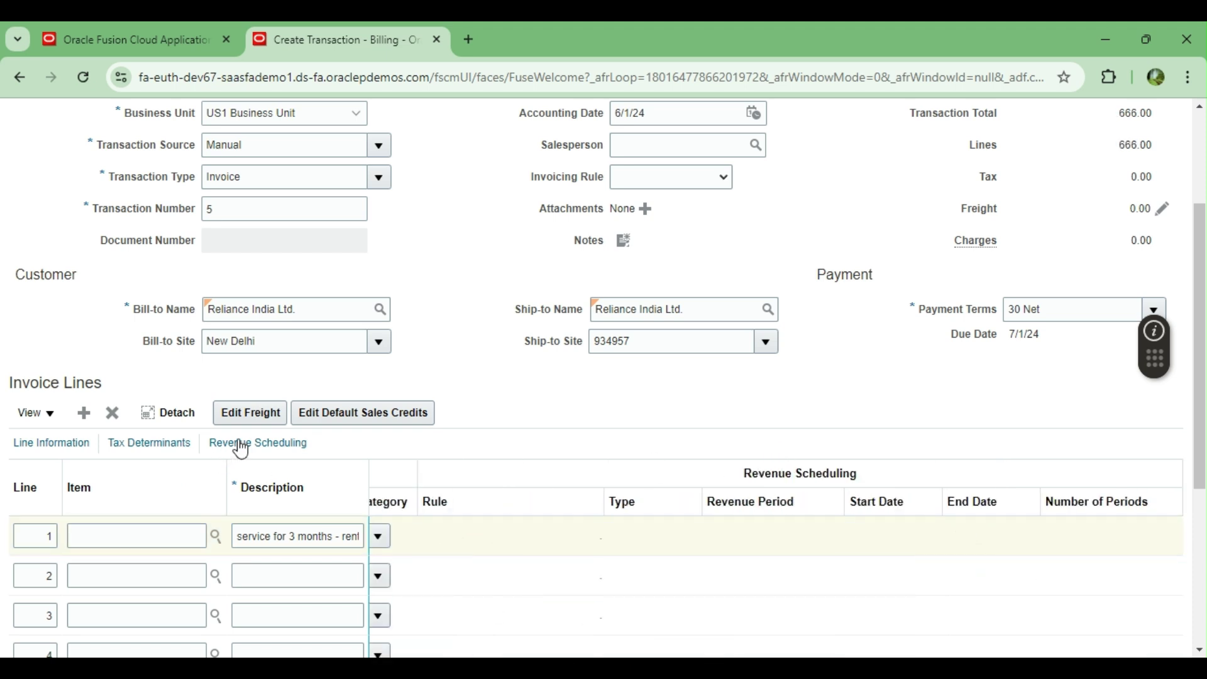
scroll(439, 409, "down", 3)
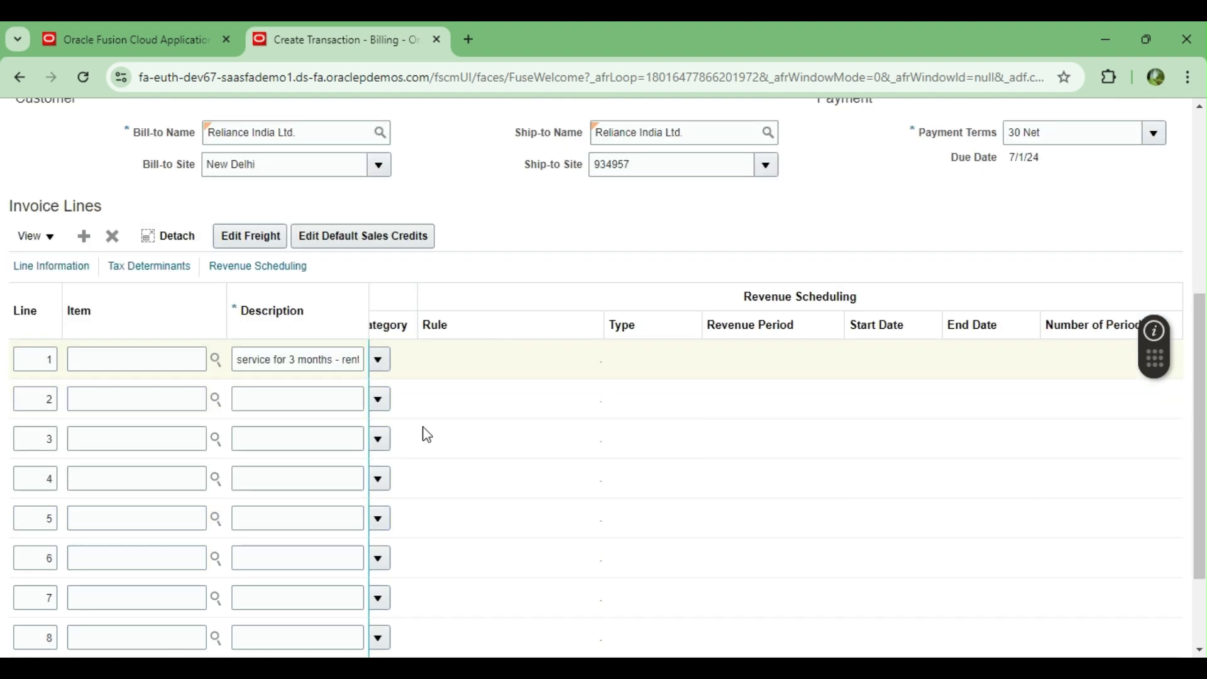
scroll(502, 566, "down", 2)
left_click_drag(833, 648, 711, 647)
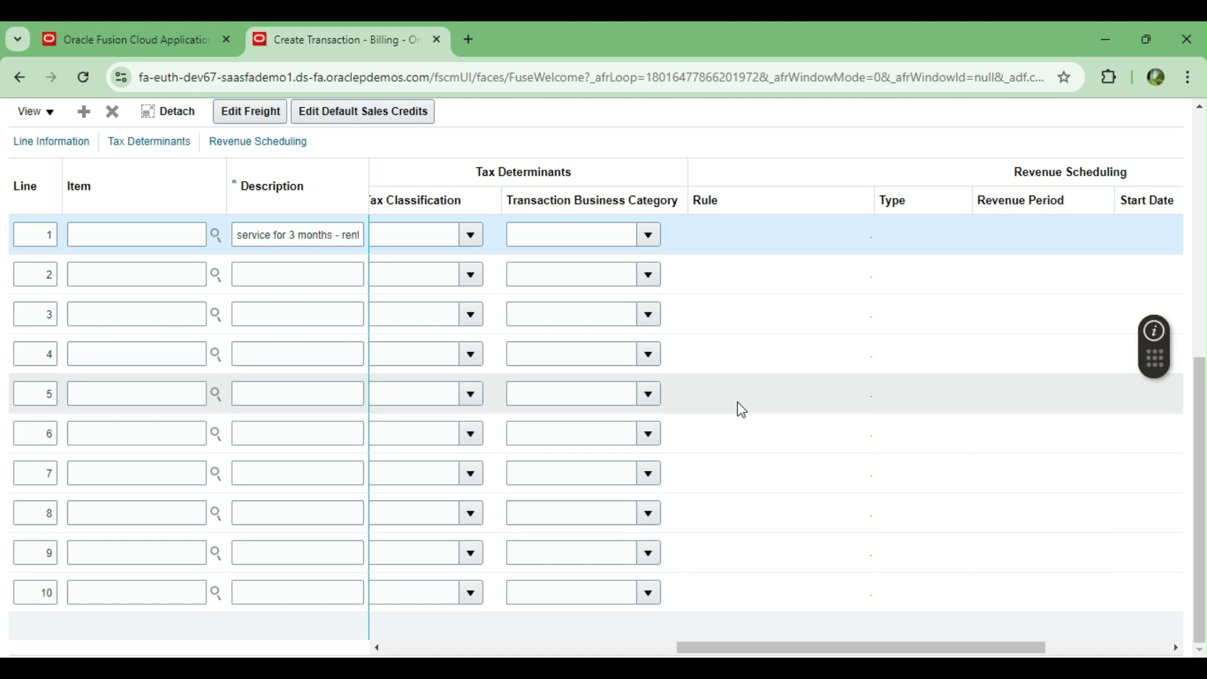
scroll(738, 409, "up", 2)
scroll(701, 226, "up", 5)
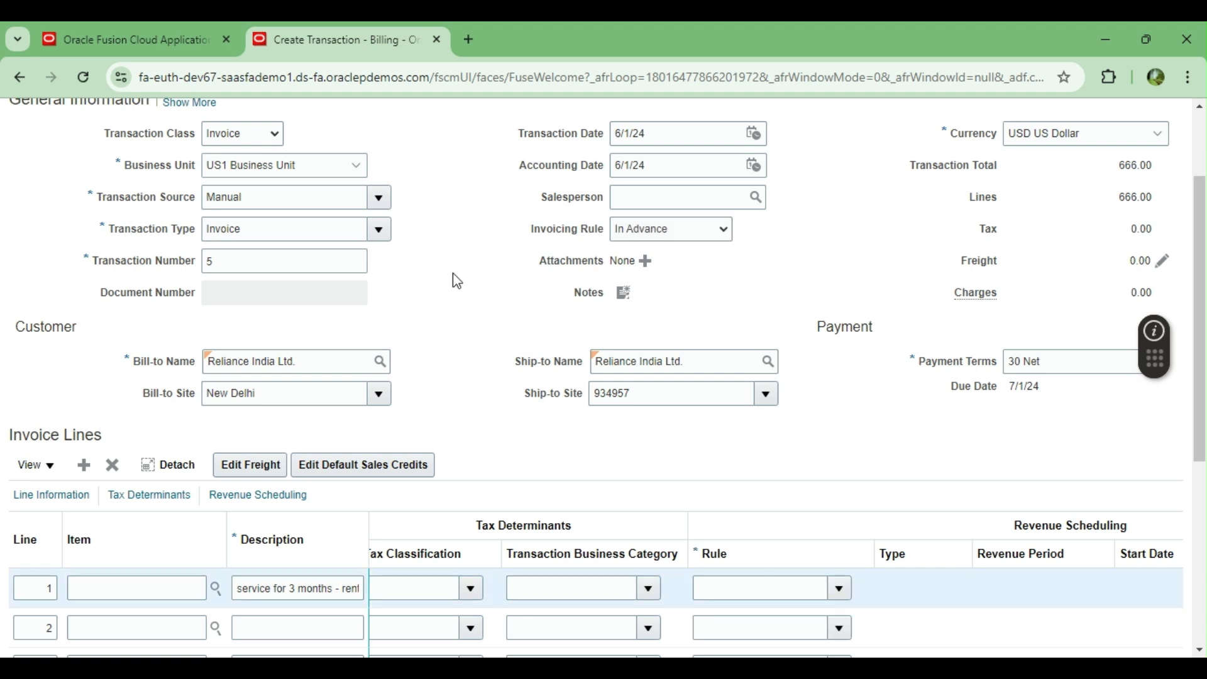
Assign the 3 Months Deferred revenue scheduling rule to invoice line 1
scroll(691, 364, "down", 3)
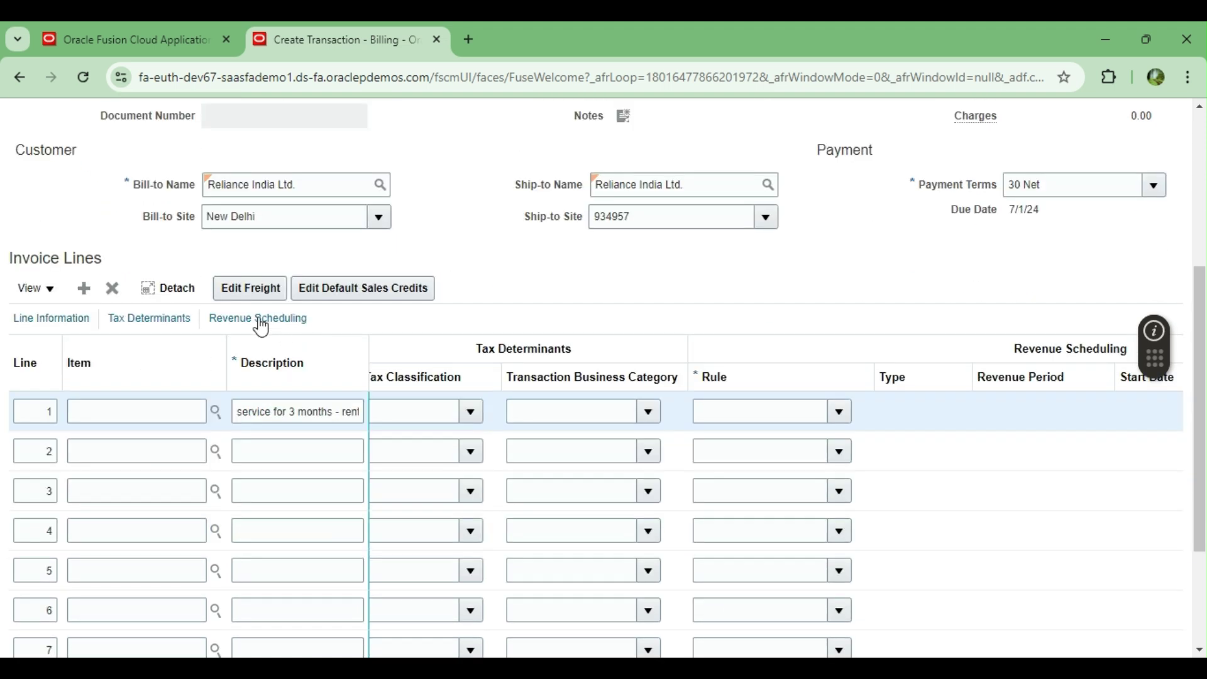
left_click(261, 320)
left_click(566, 411)
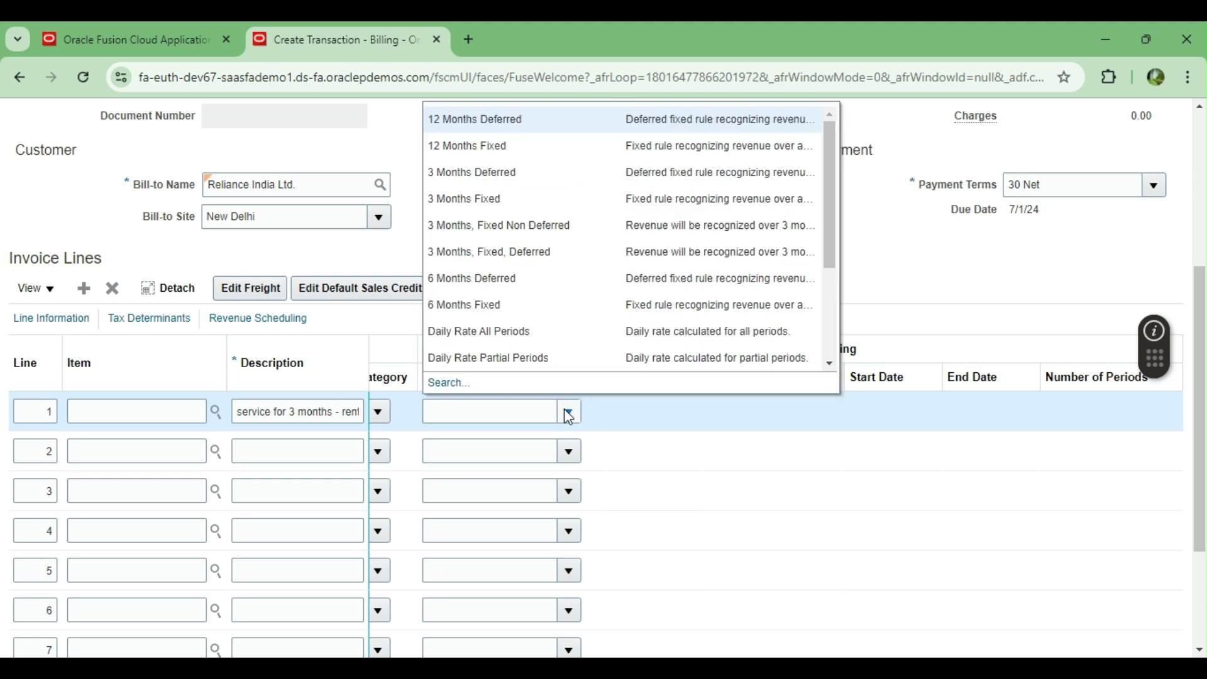
left_click(469, 174)
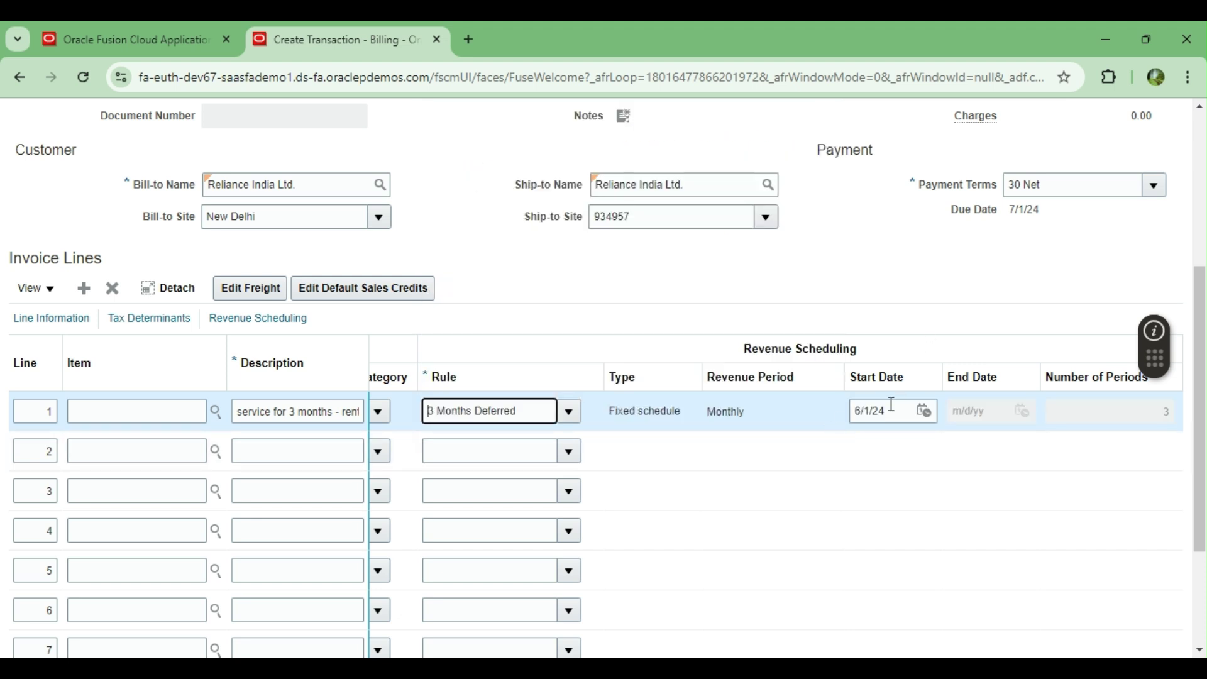
Try to save the invoice without a remit-to address and dismiss the message
scroll(907, 393, "up", 5)
left_click(876, 165)
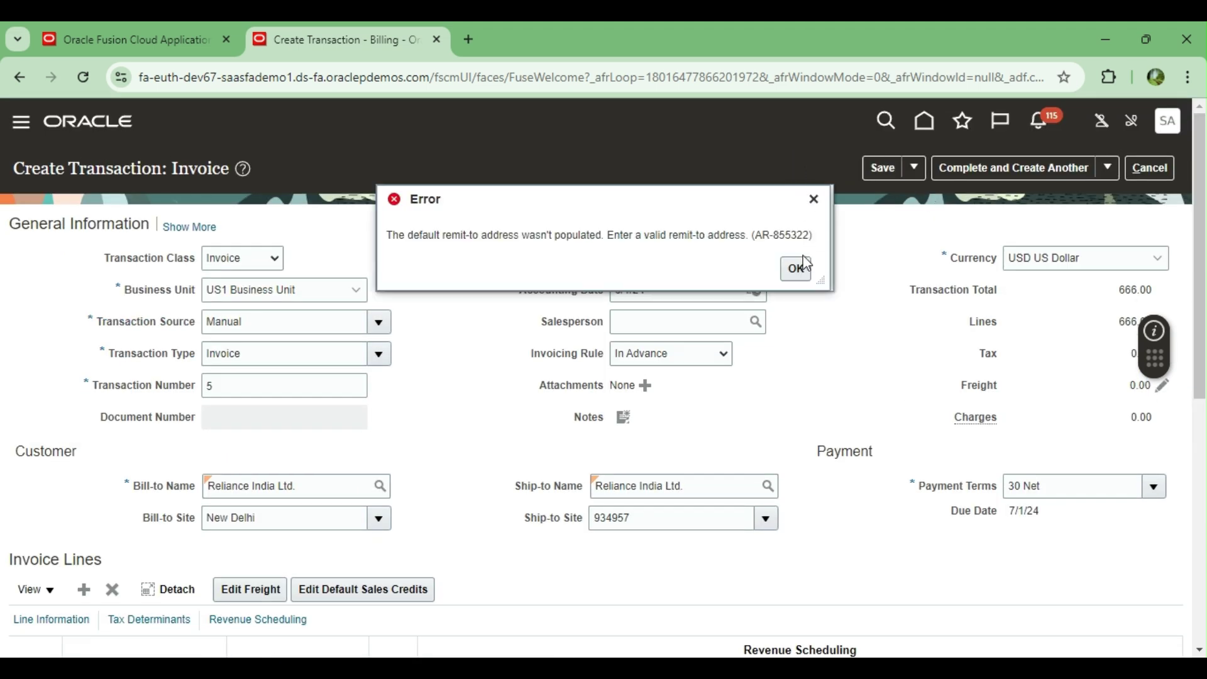
left_click(795, 265)
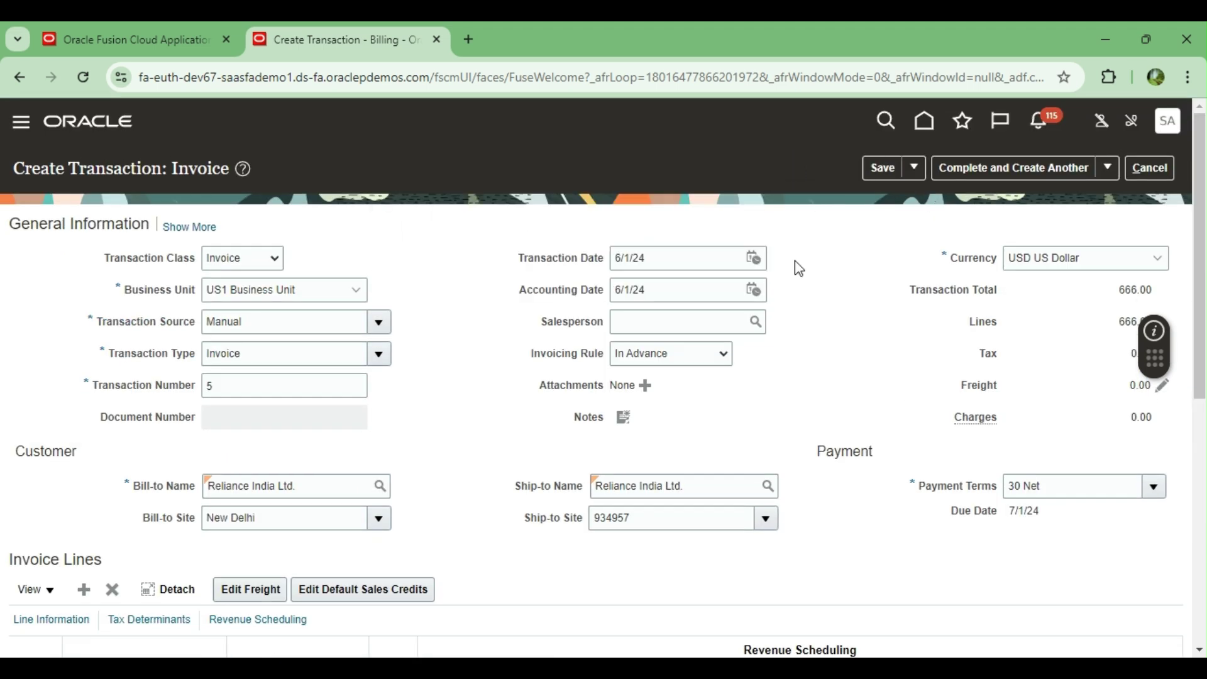
Show the additional general information, choose the Inspire IND remit-to address in India, and save the invoice
left_click(183, 227)
left_click(1155, 497)
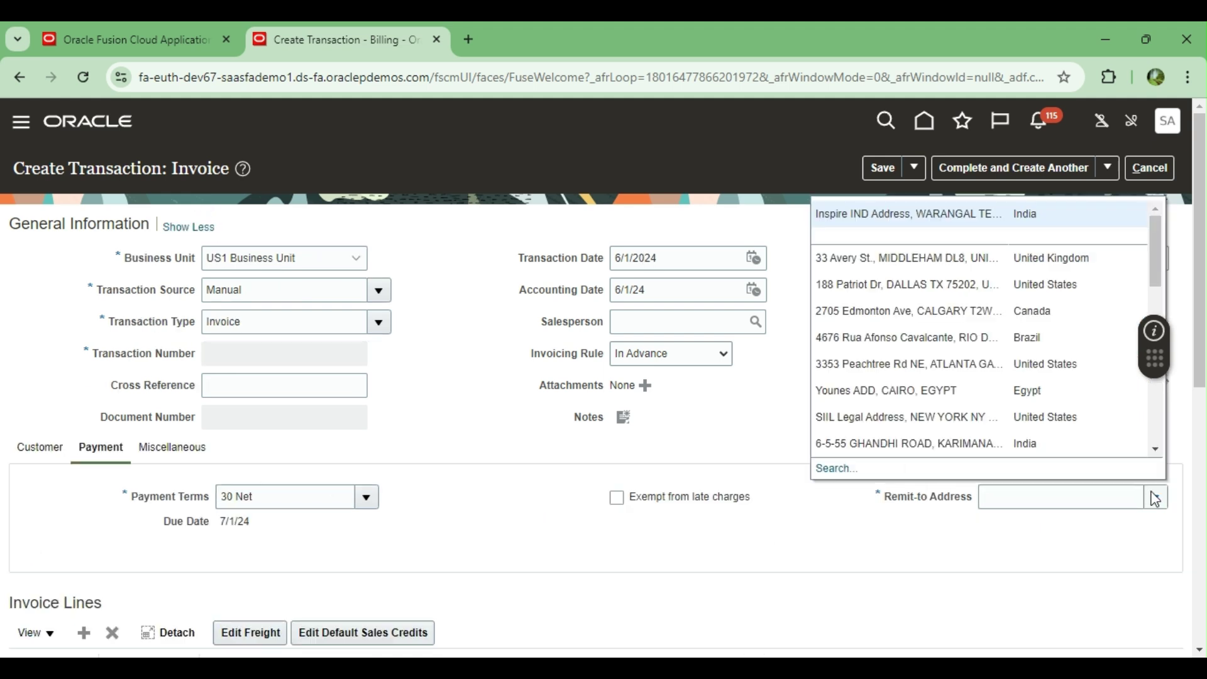
left_click(946, 214)
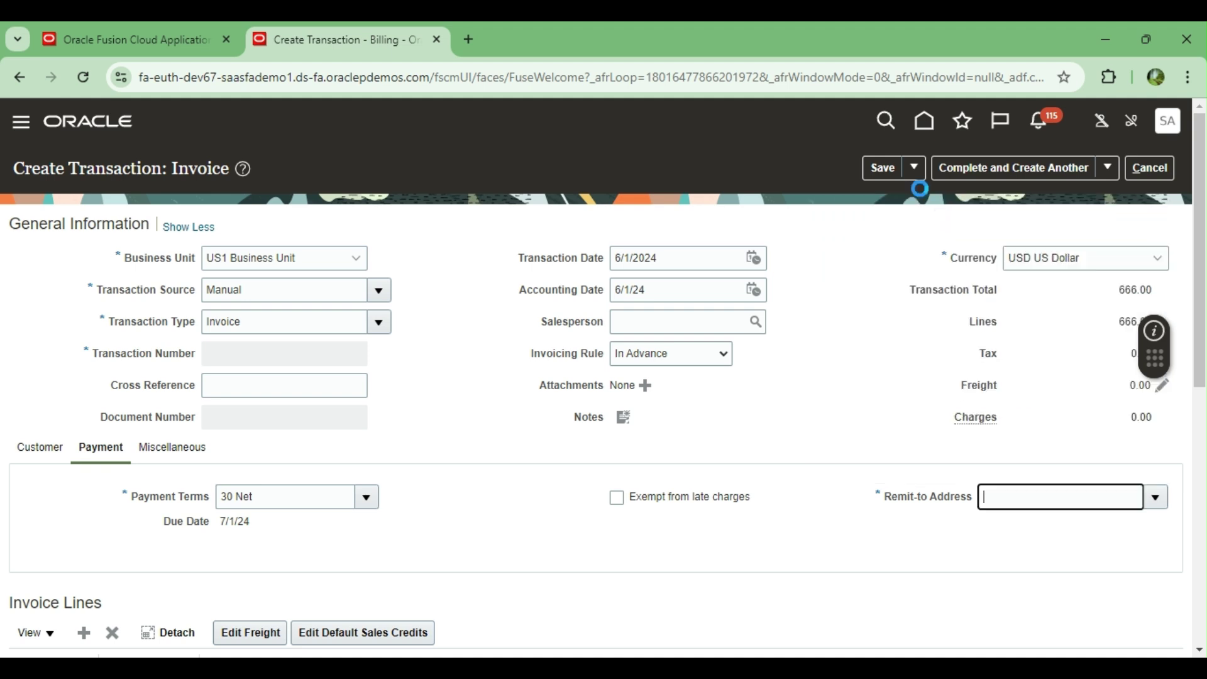
left_click(884, 168)
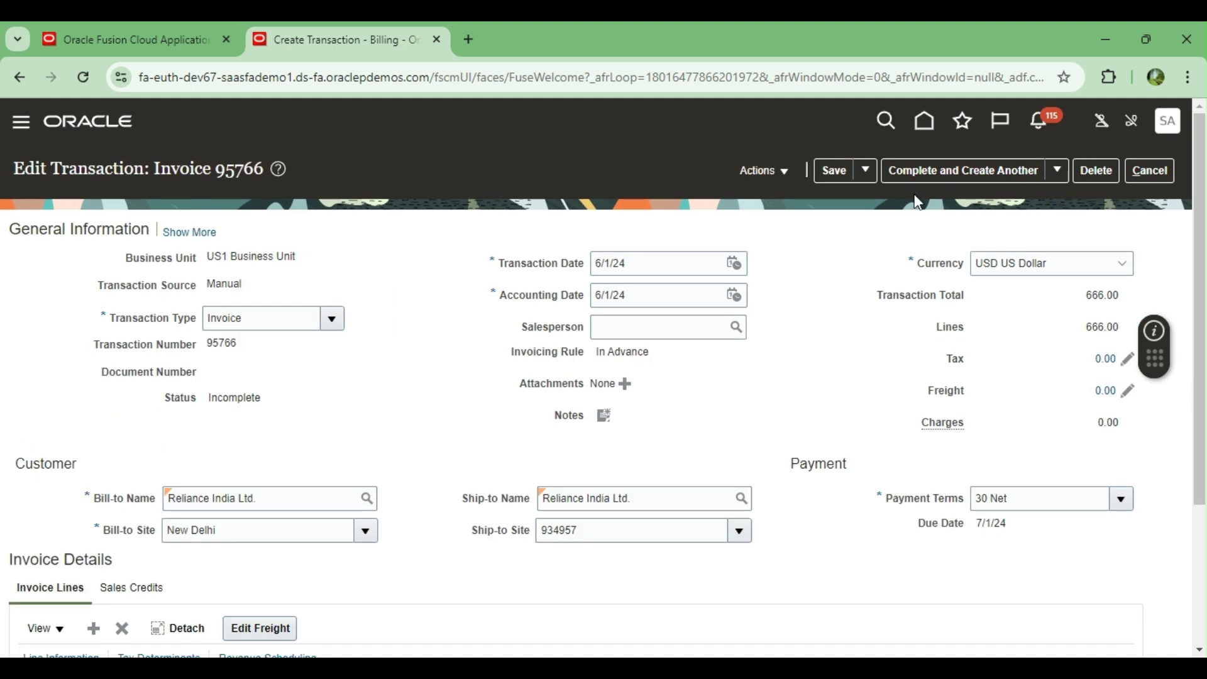
Complete the invoice for review and try to view its accounting lines
left_click(1057, 169)
left_click(991, 196)
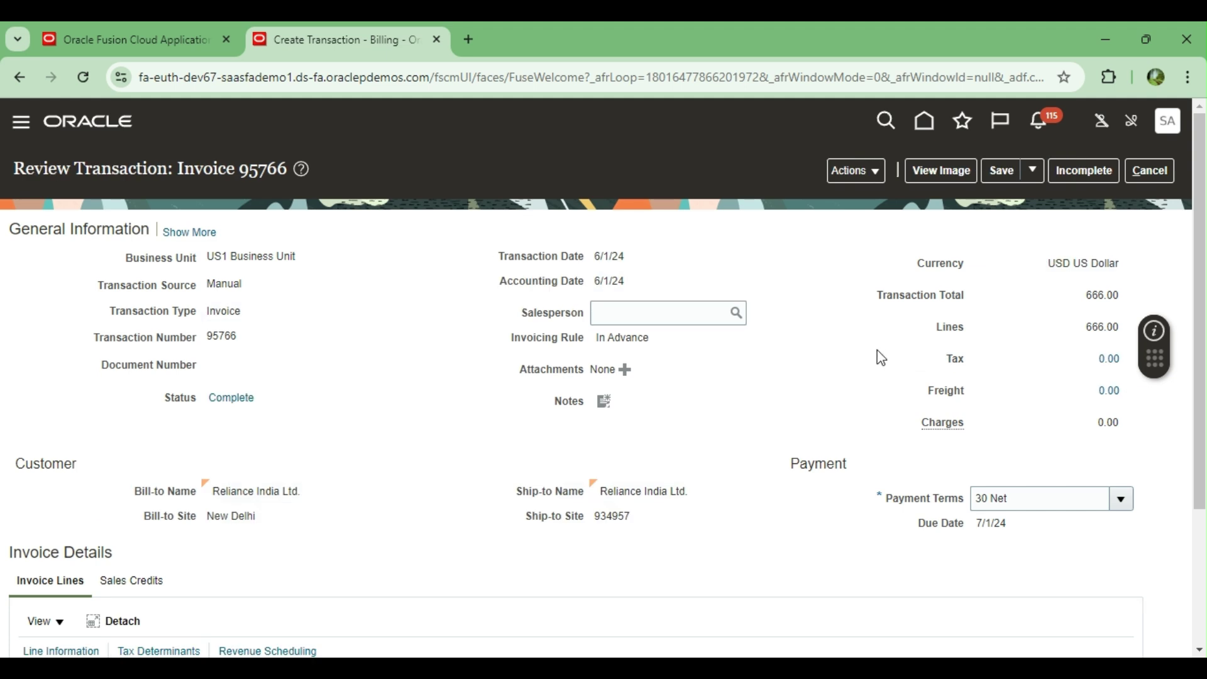
left_click(877, 171)
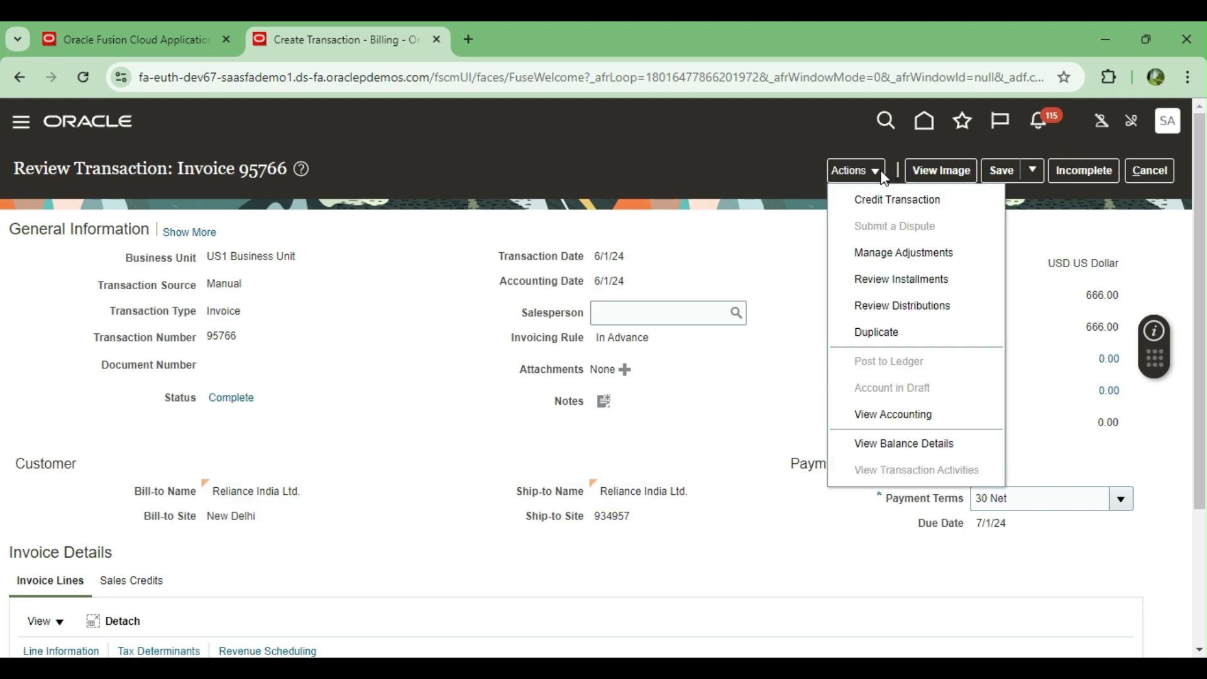
left_click(886, 416)
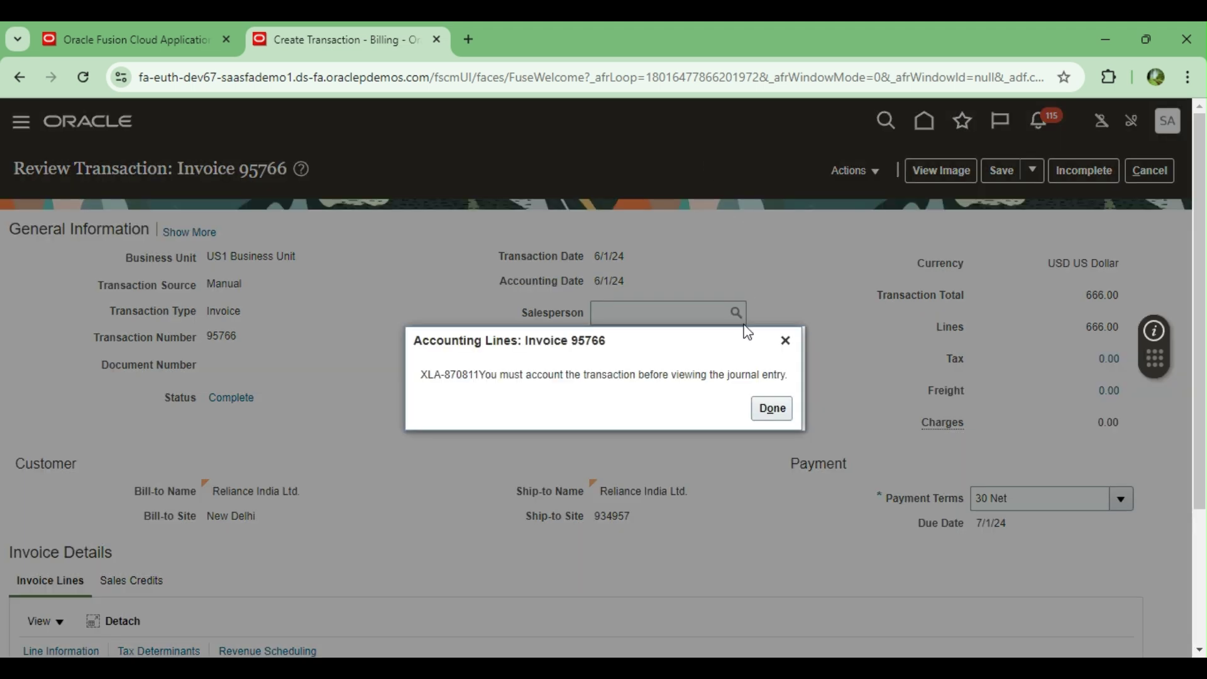
left_click(768, 409)
Save and close the completed invoice, acknowledging the confirmation
left_click(1032, 179)
left_click(1028, 200)
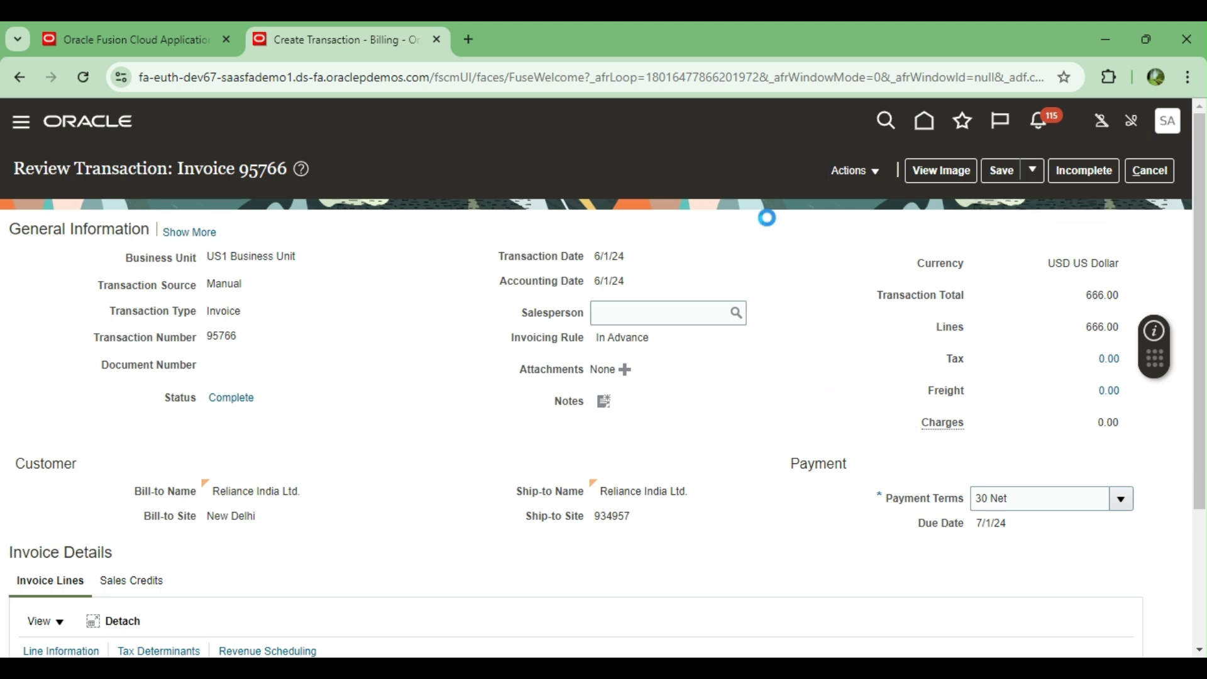
left_click(666, 269)
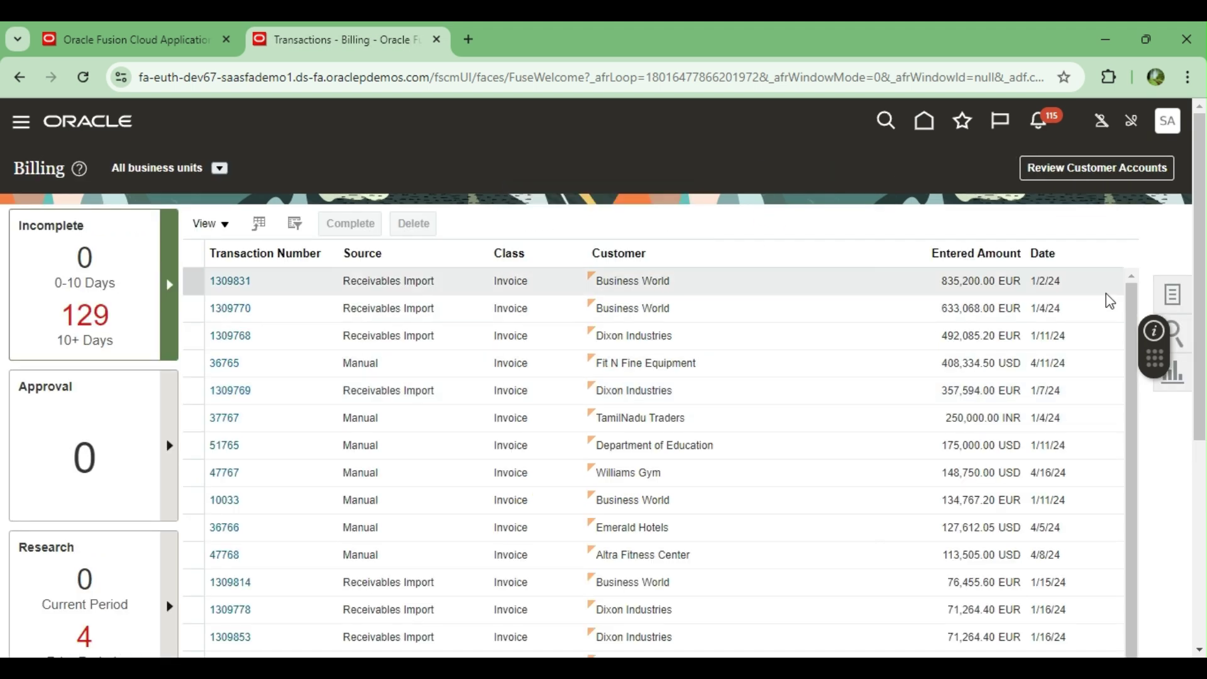
Submit the Create Accounting process from Billing for US Primary Ledger and acknowledge the confirmation
left_click(1180, 295)
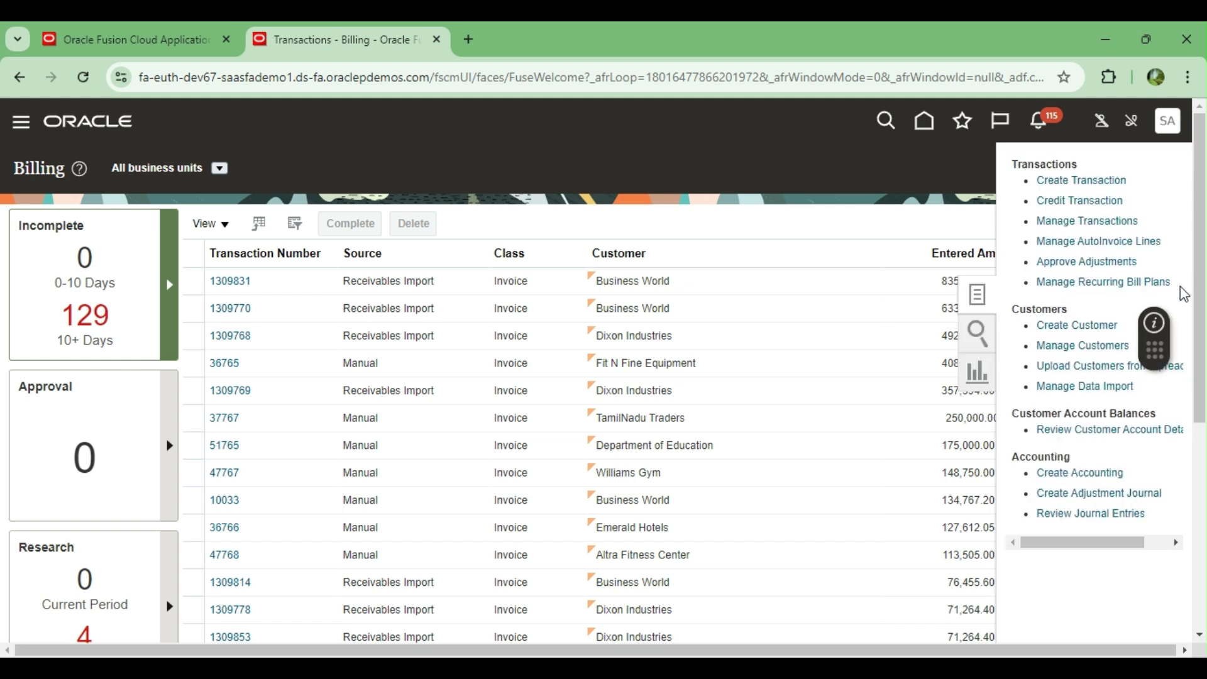
left_click(1068, 470)
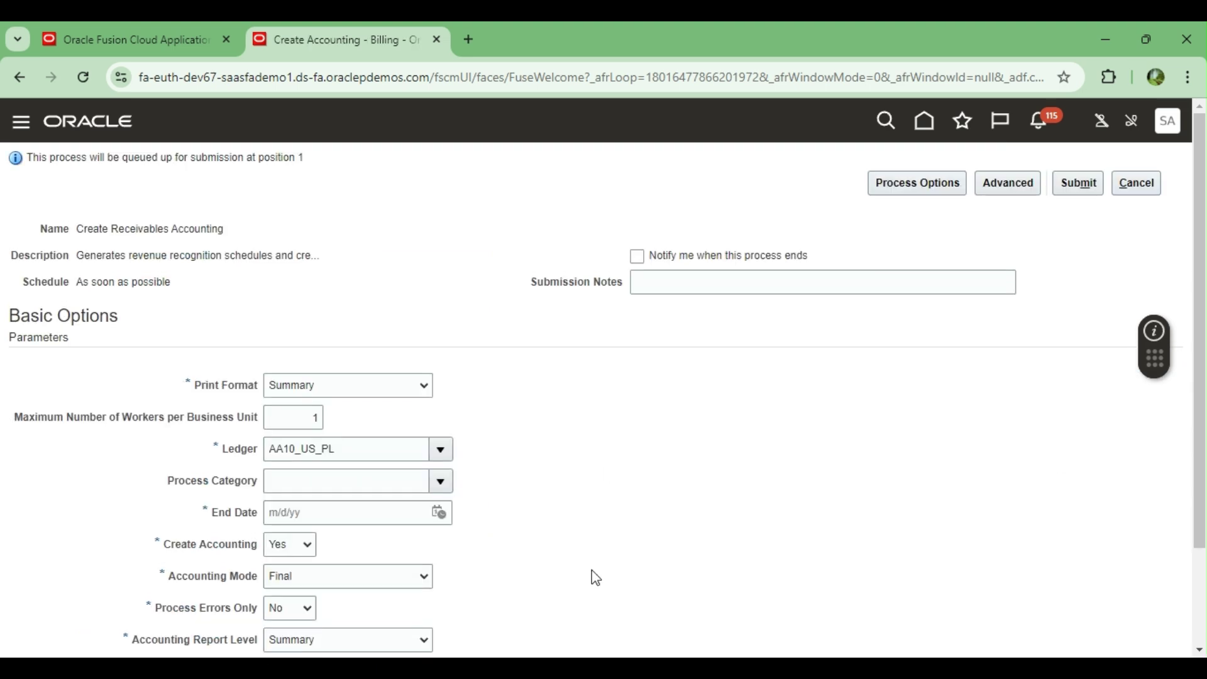
left_click(347, 450)
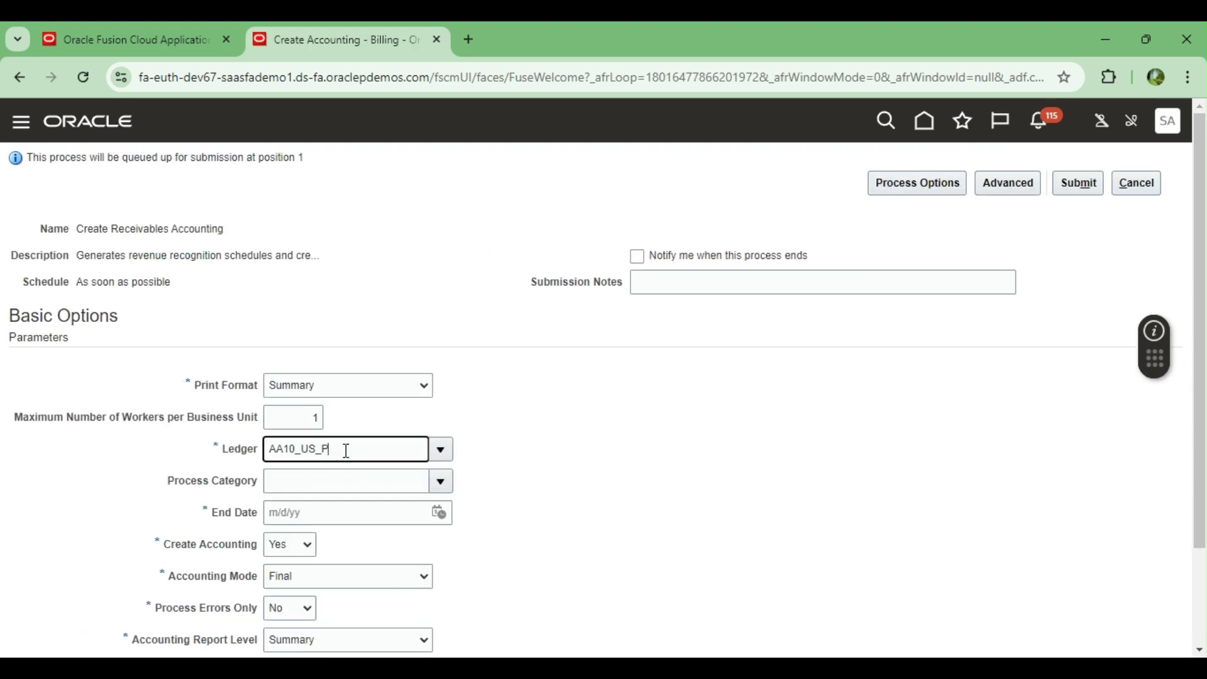
key("BackSpace")
key("BackSpace")
key("BackSpace")
key("BackSpace")
key("BackSpace")
key("BackSpace")
key("BackSpace")
key("BackSpace")
key("BackSpace")
type("US")
key("Tab")
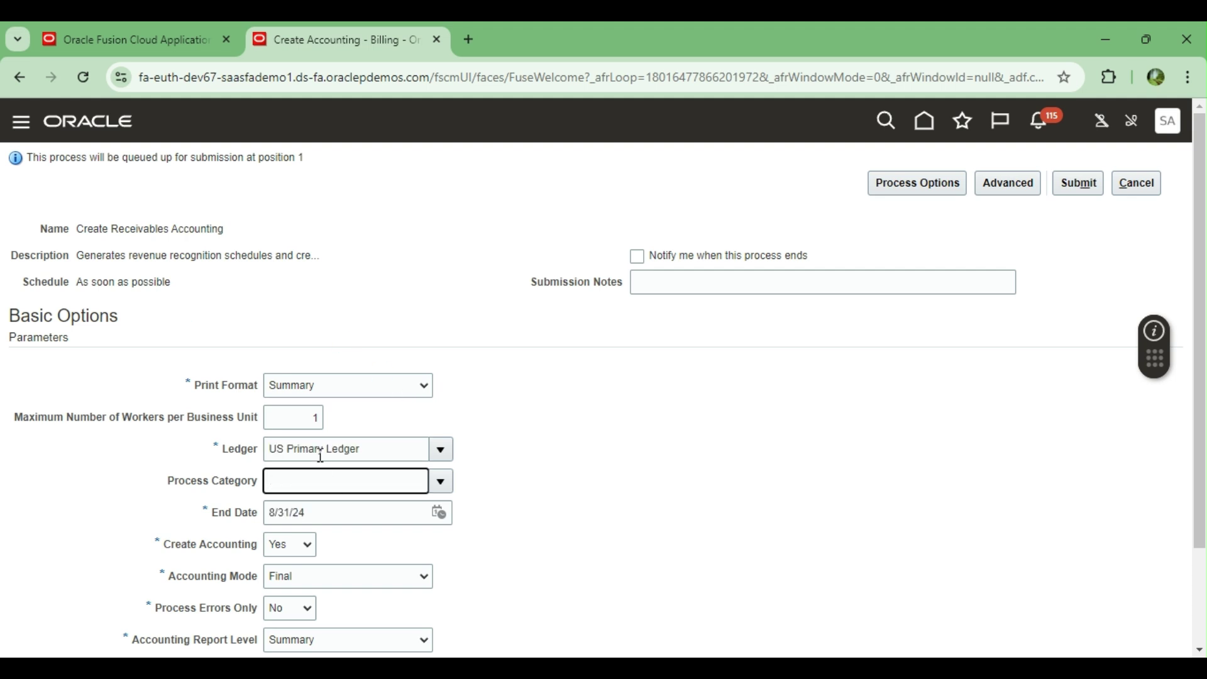
left_click(1077, 187)
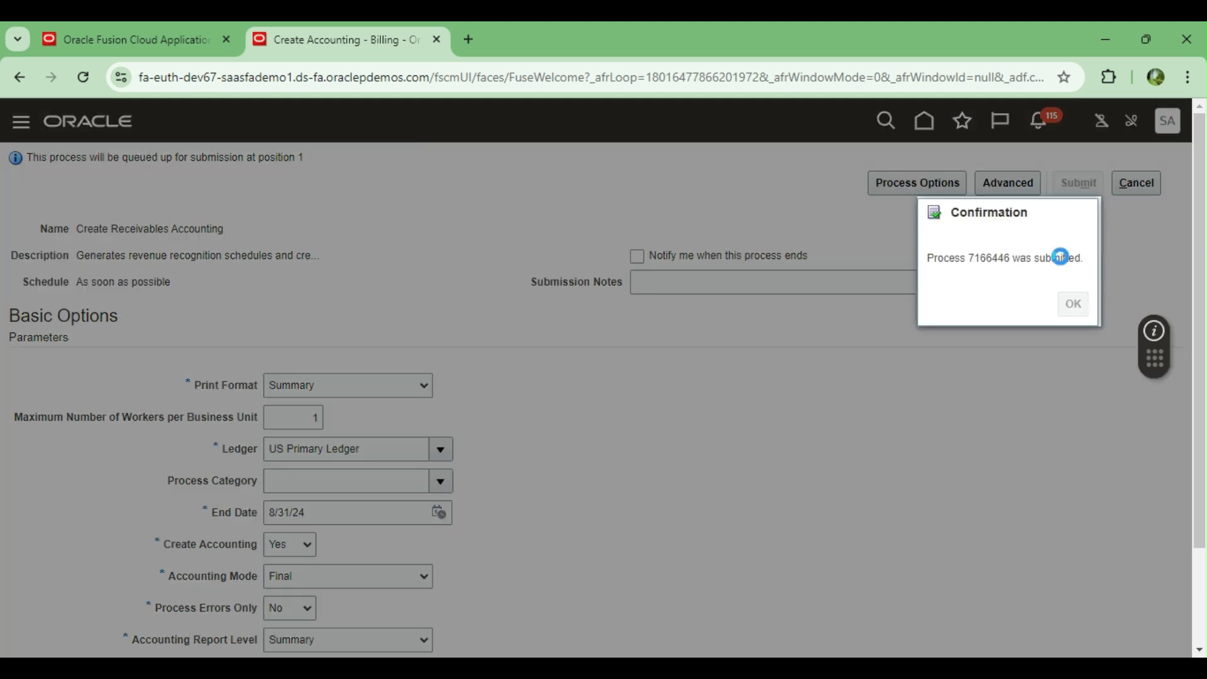
left_click(1073, 305)
Open the Manage Transactions page from the Receivables Billing work area
left_click(924, 121)
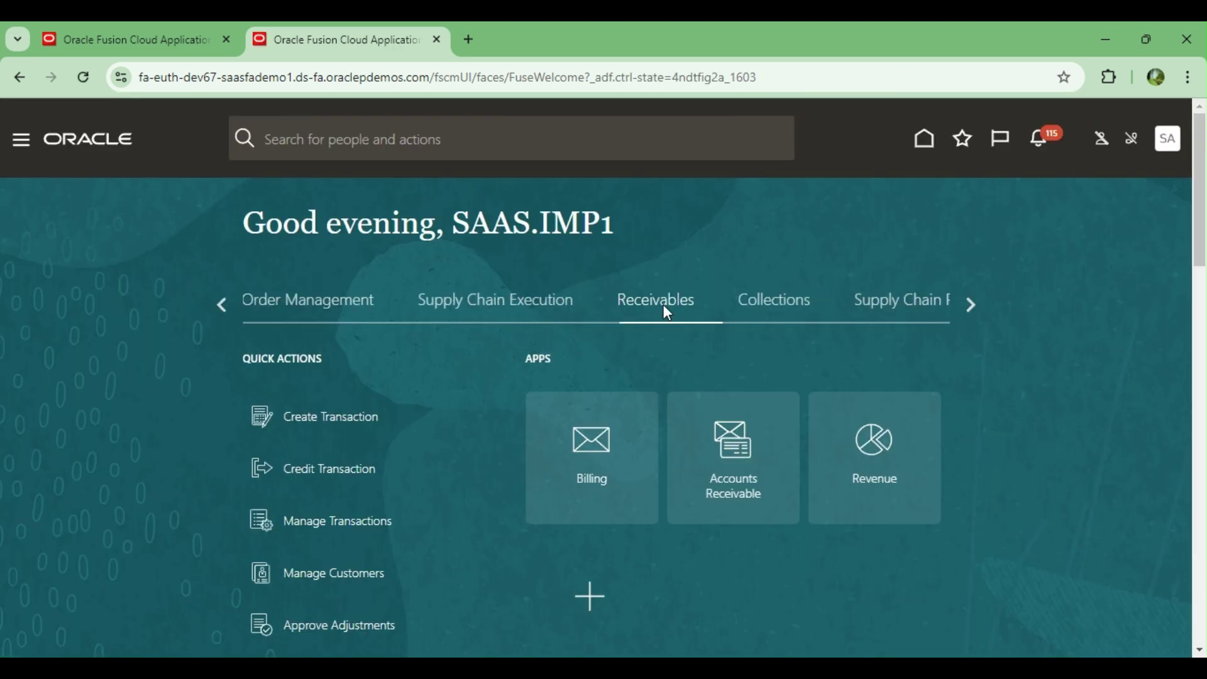
left_click(585, 435)
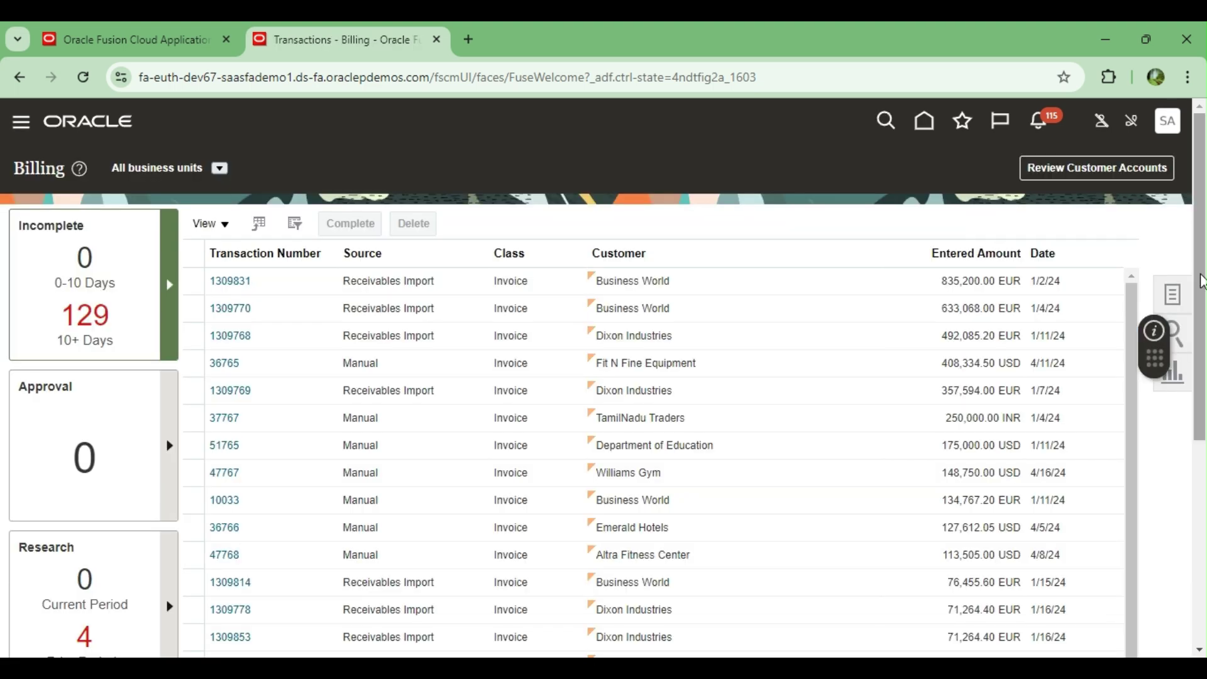
left_click(1173, 294)
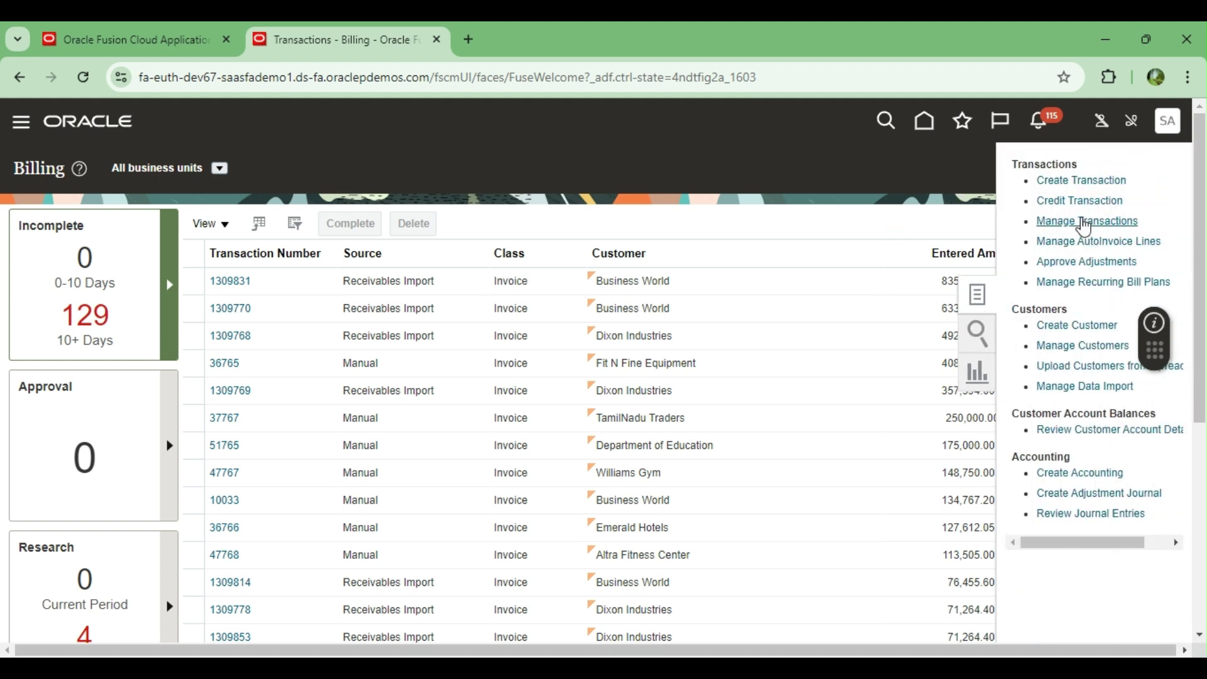
left_click(1086, 222)
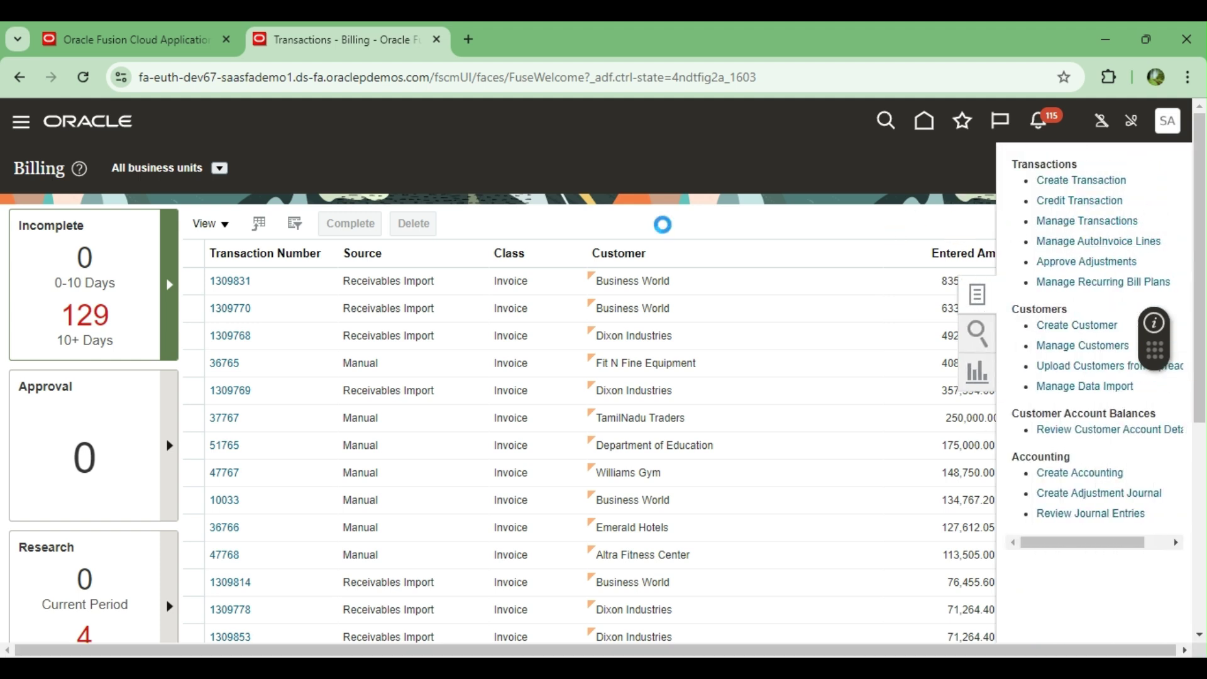
Search for transactions dated 6/1/24 with Reliance India Ltd. as the bill-to customer
left_click(805, 310)
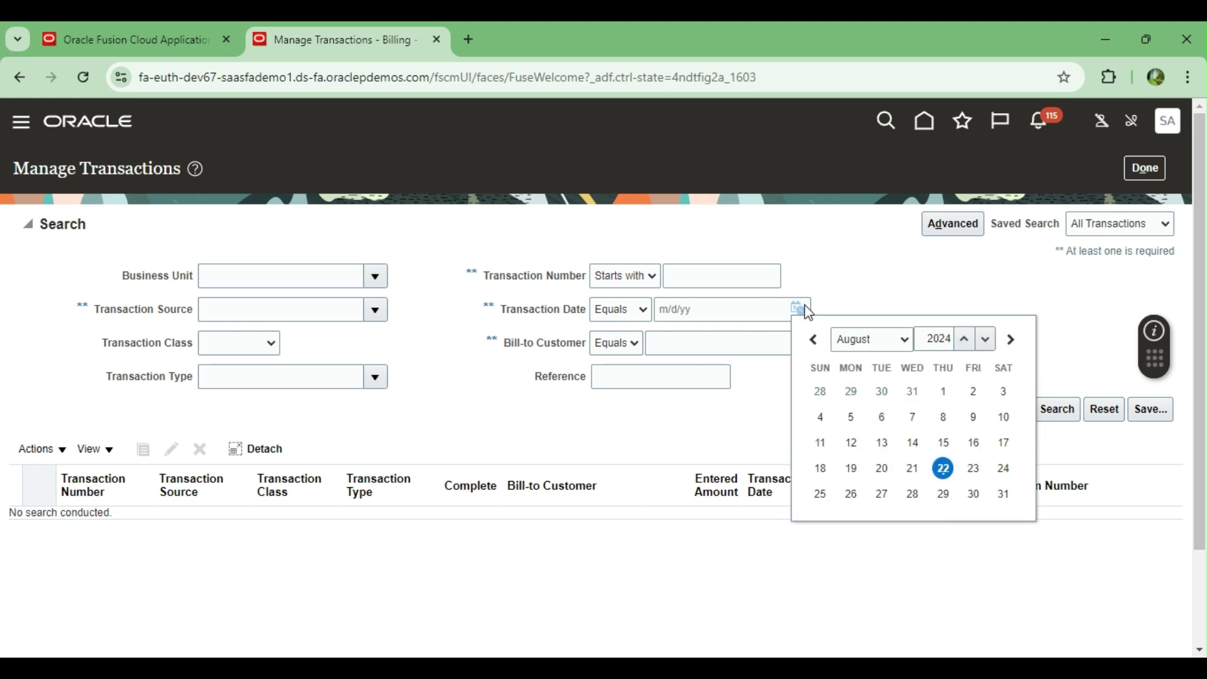
left_click(878, 343)
left_click(868, 433)
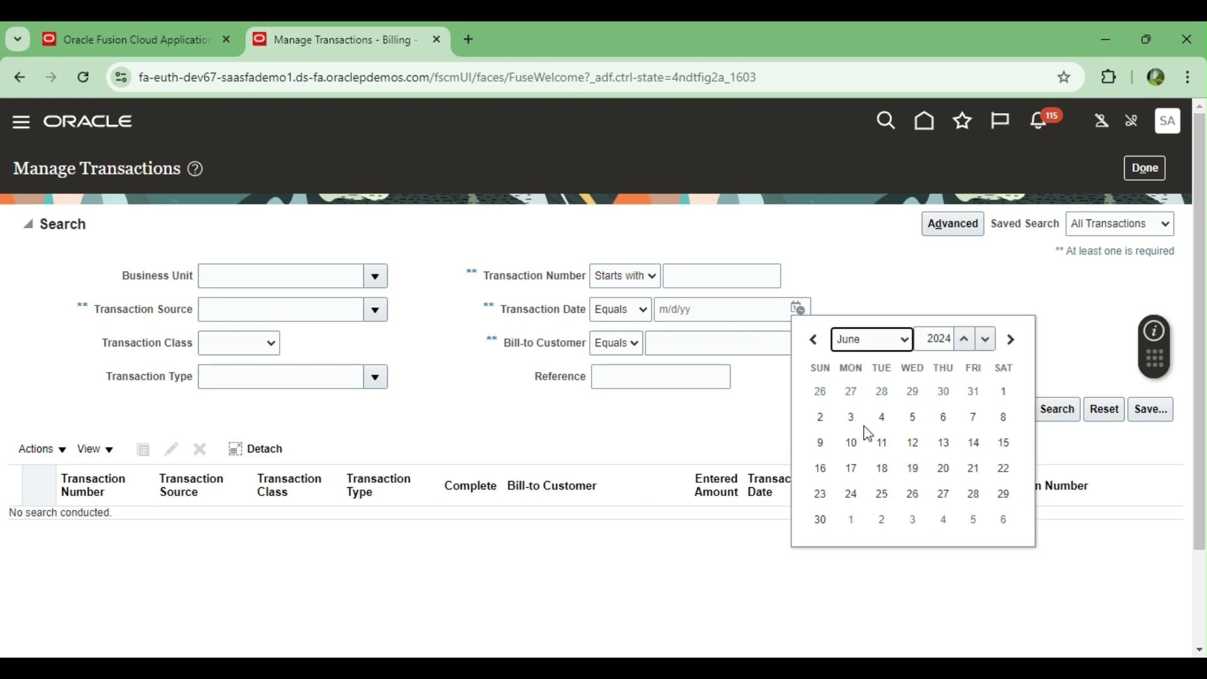
left_click(1003, 391)
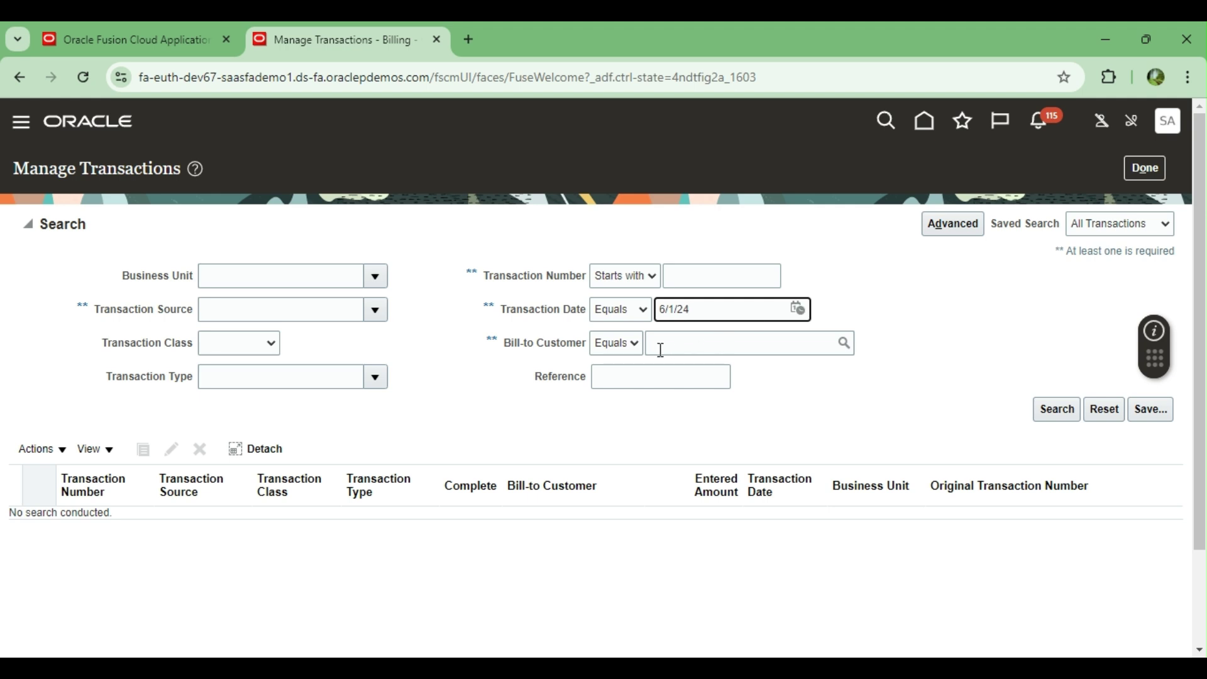
left_click(701, 344)
type("RELIAN")
key("Tab")
left_click(1050, 412)
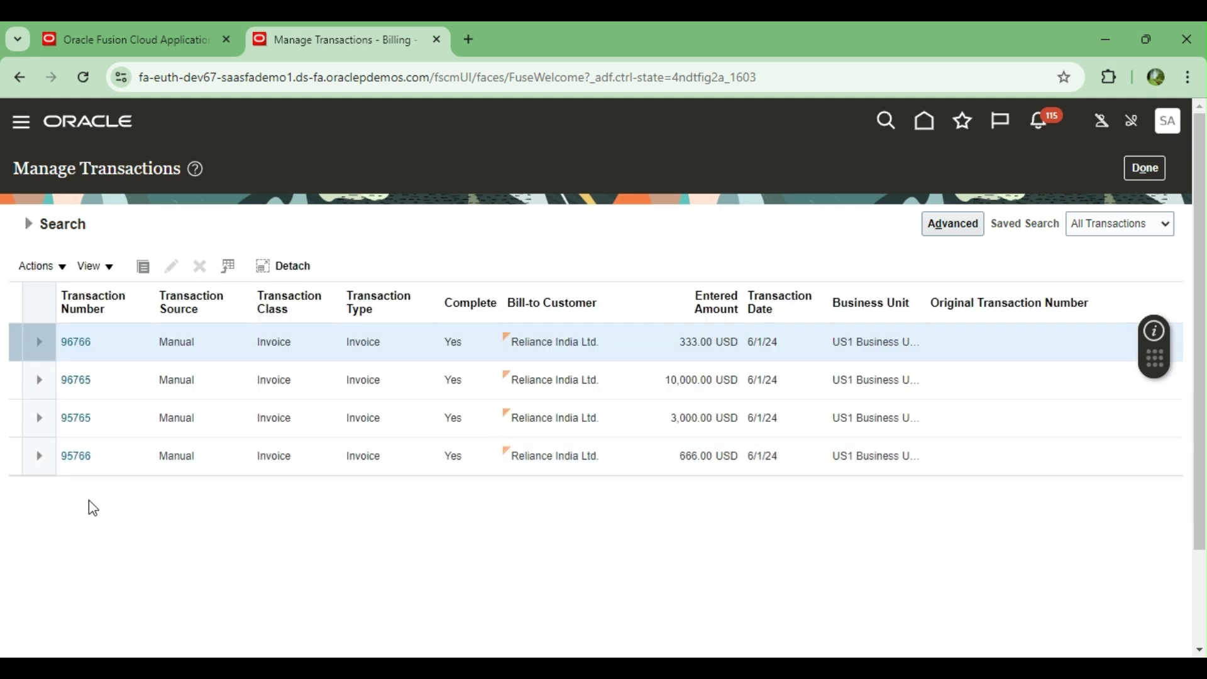
Open the 666.00 USD invoice, post it to the ledger, and acknowledge the confirmation
left_click(70, 456)
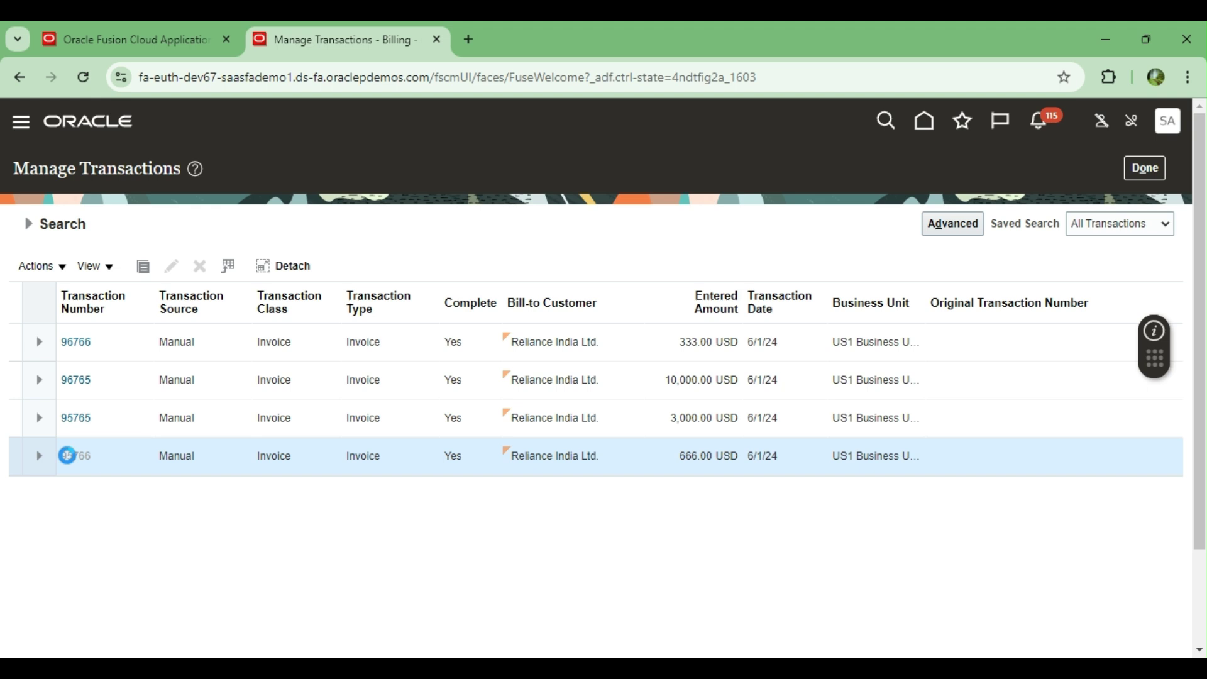
left_click(870, 174)
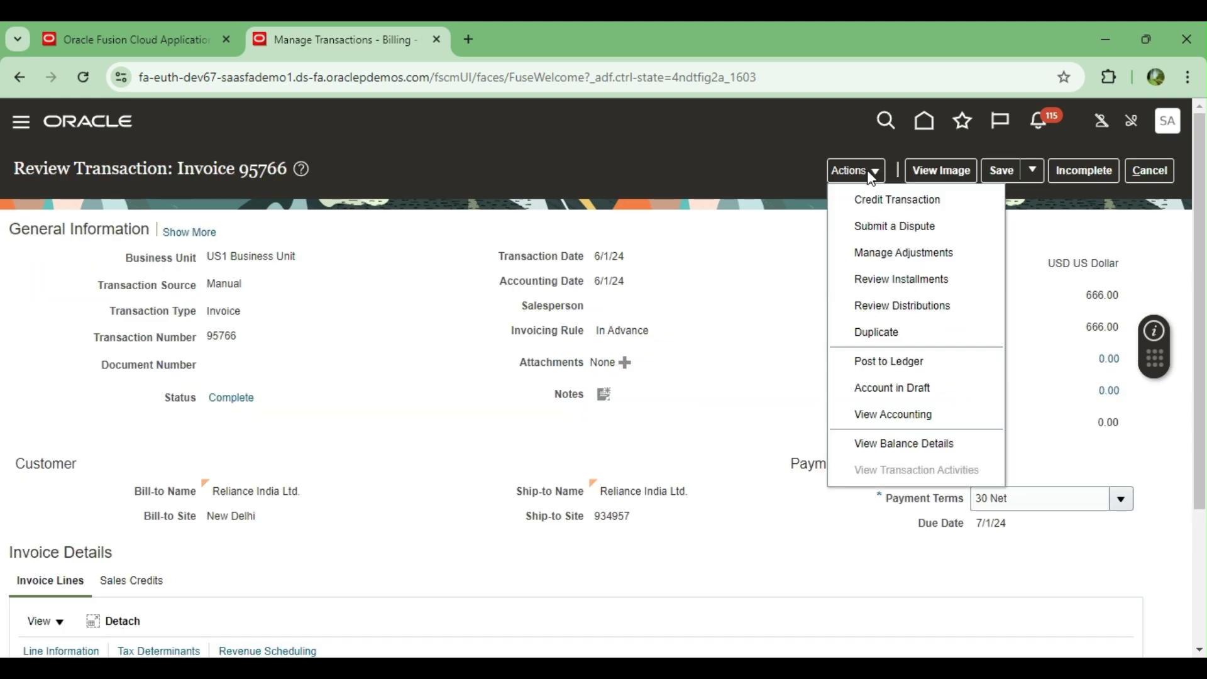
left_click(883, 361)
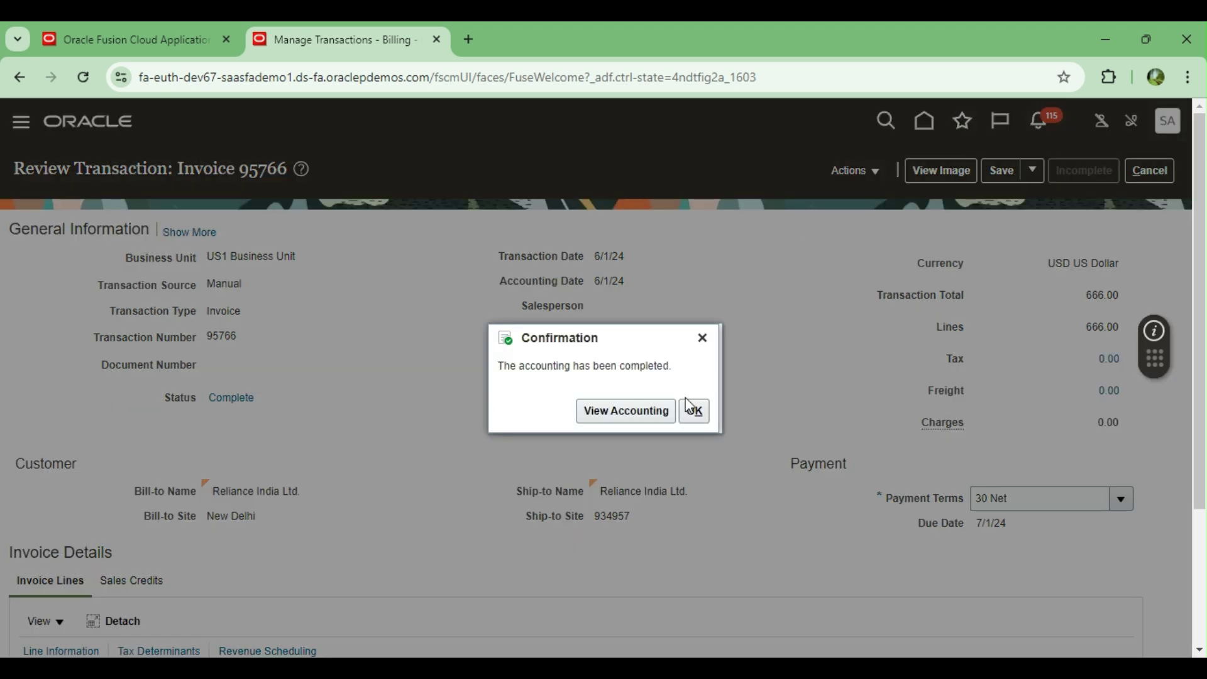
left_click(694, 411)
Review the invoice's accounting lines in US Primary Ledger and close them
left_click(880, 174)
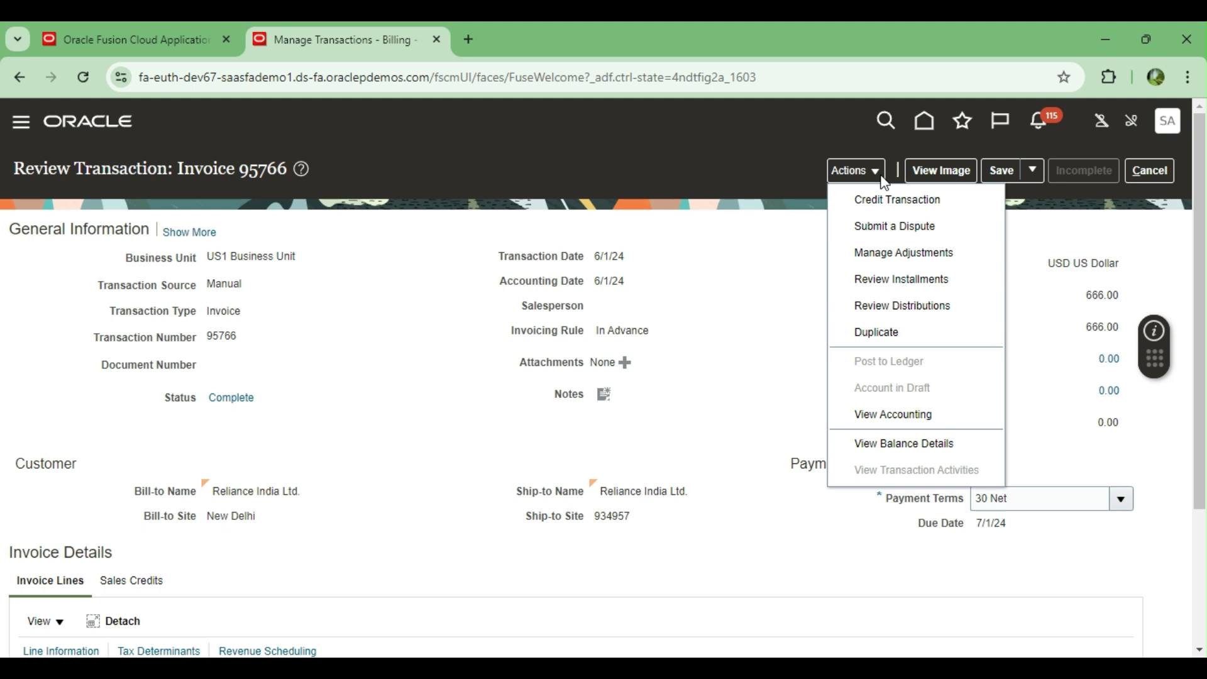
left_click(894, 413)
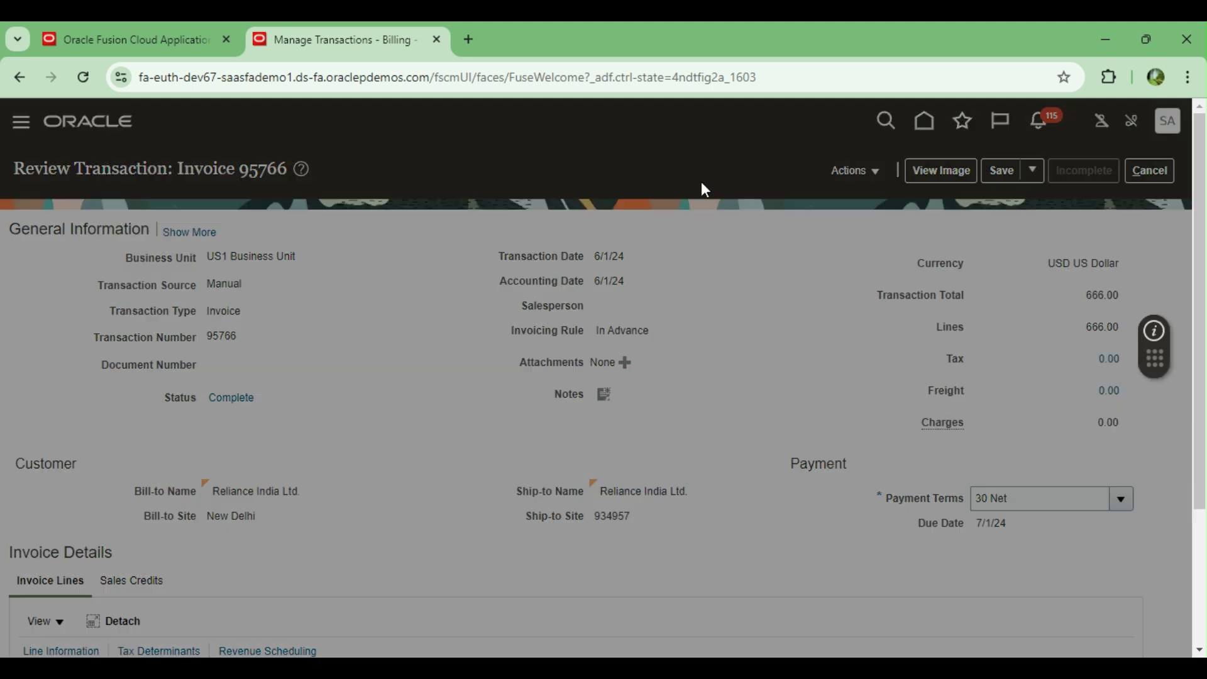
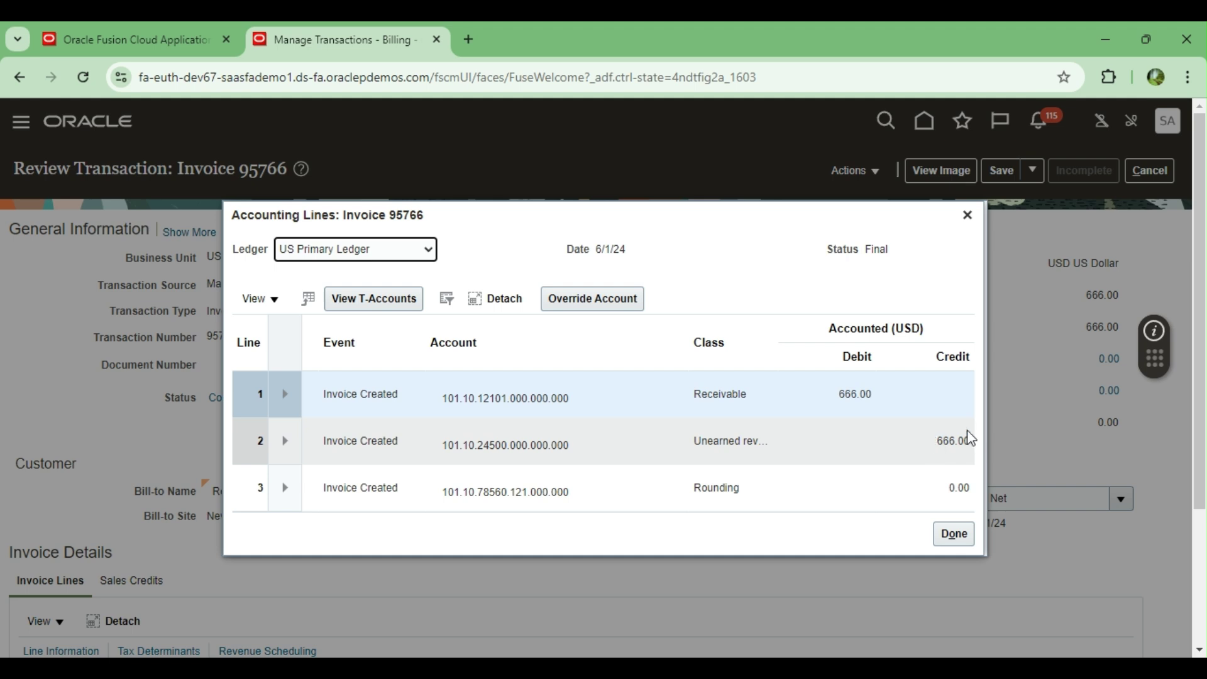
left_click_drag(749, 222, 674, 303)
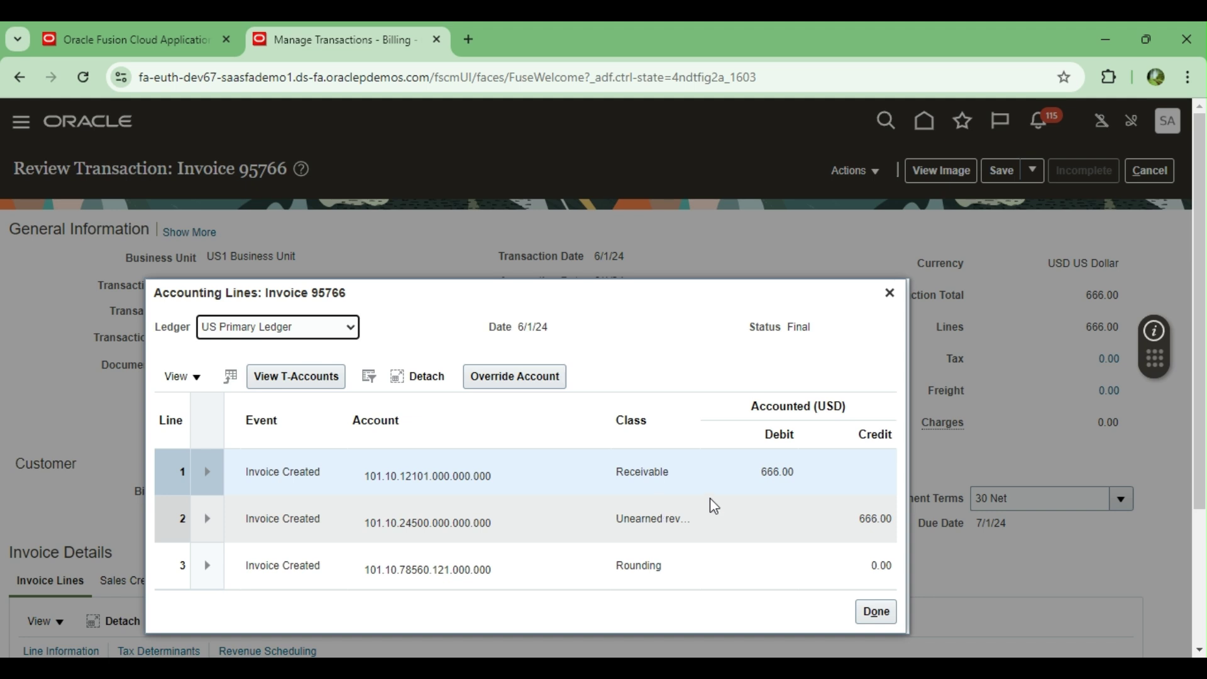
left_click(890, 293)
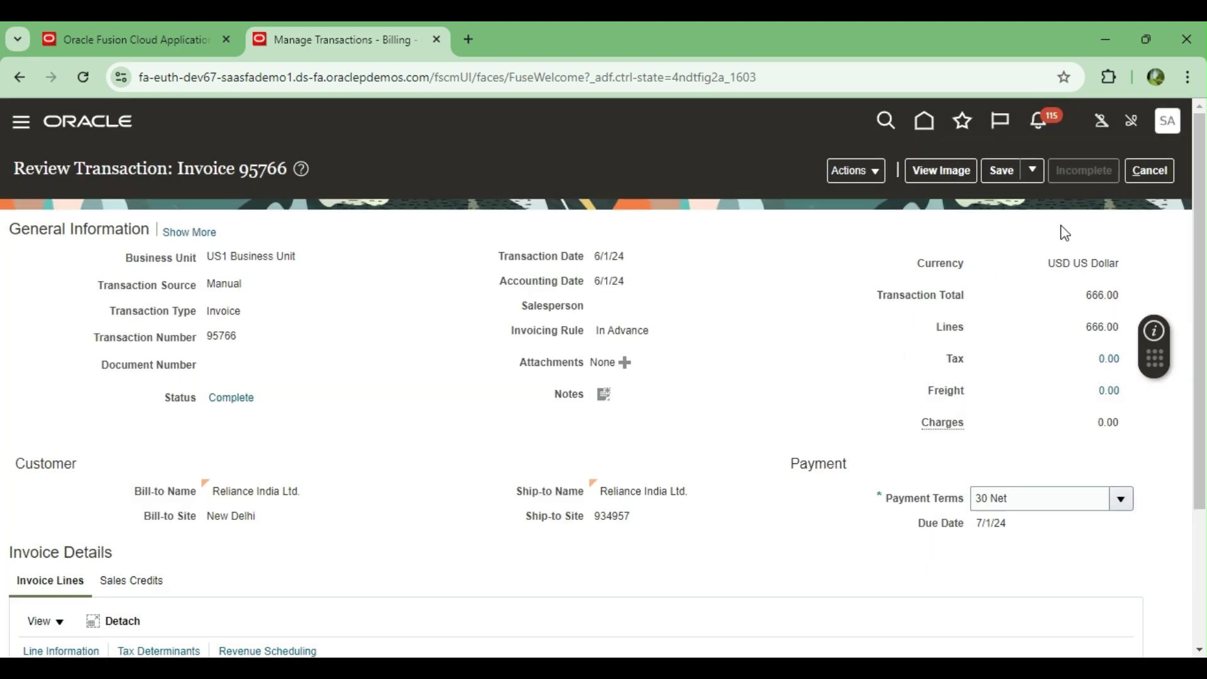
Save and close the invoice, acknowledge the message, and leave the Manage Transactions page
left_click(1032, 171)
left_click(1025, 201)
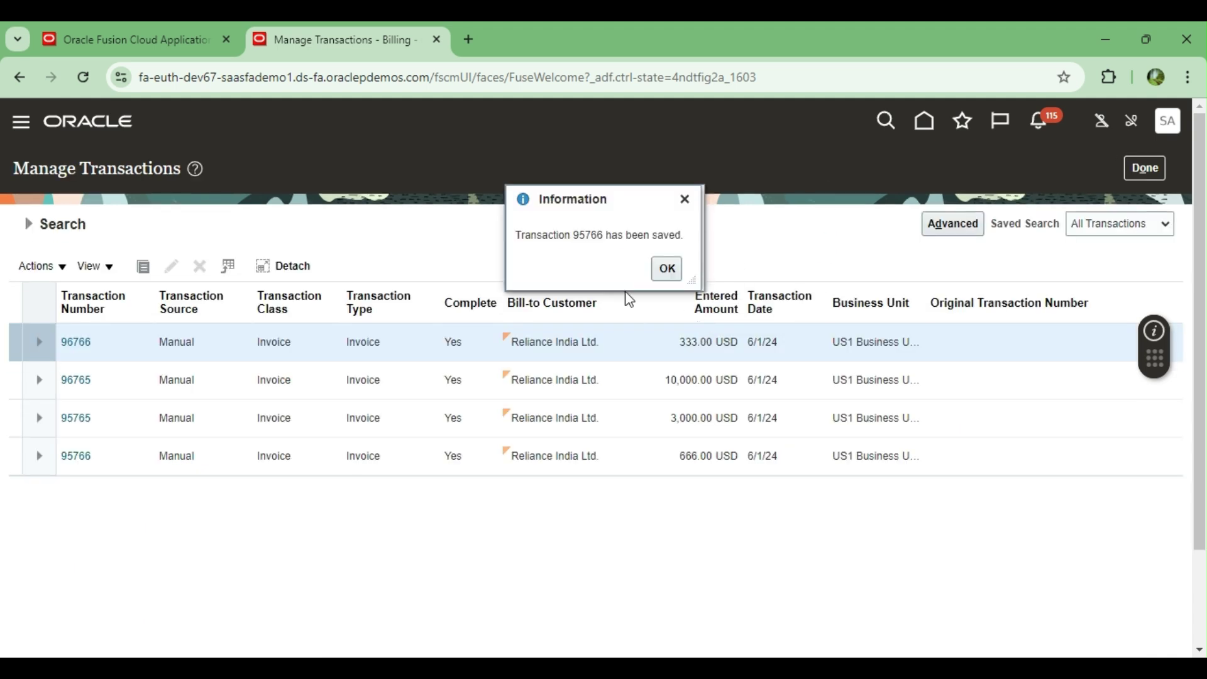
left_click(665, 267)
left_click(1143, 167)
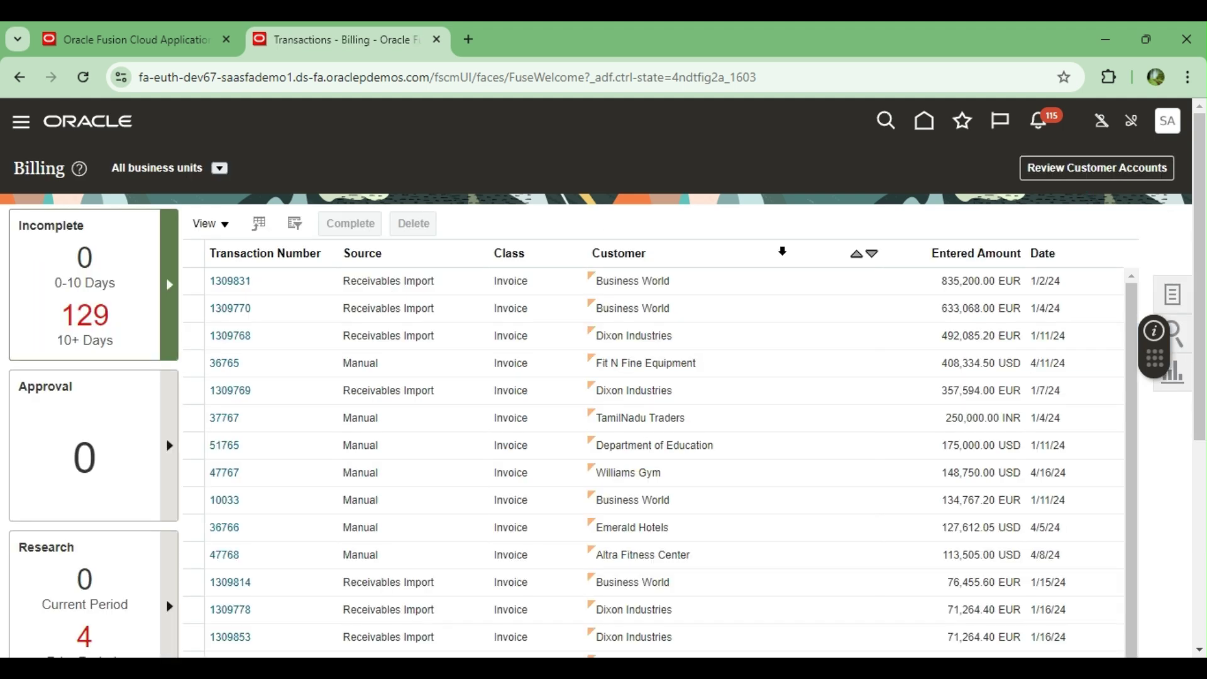
Open the Manage Revenue Adjustments page from the Receivables Revenue work area
left_click(925, 123)
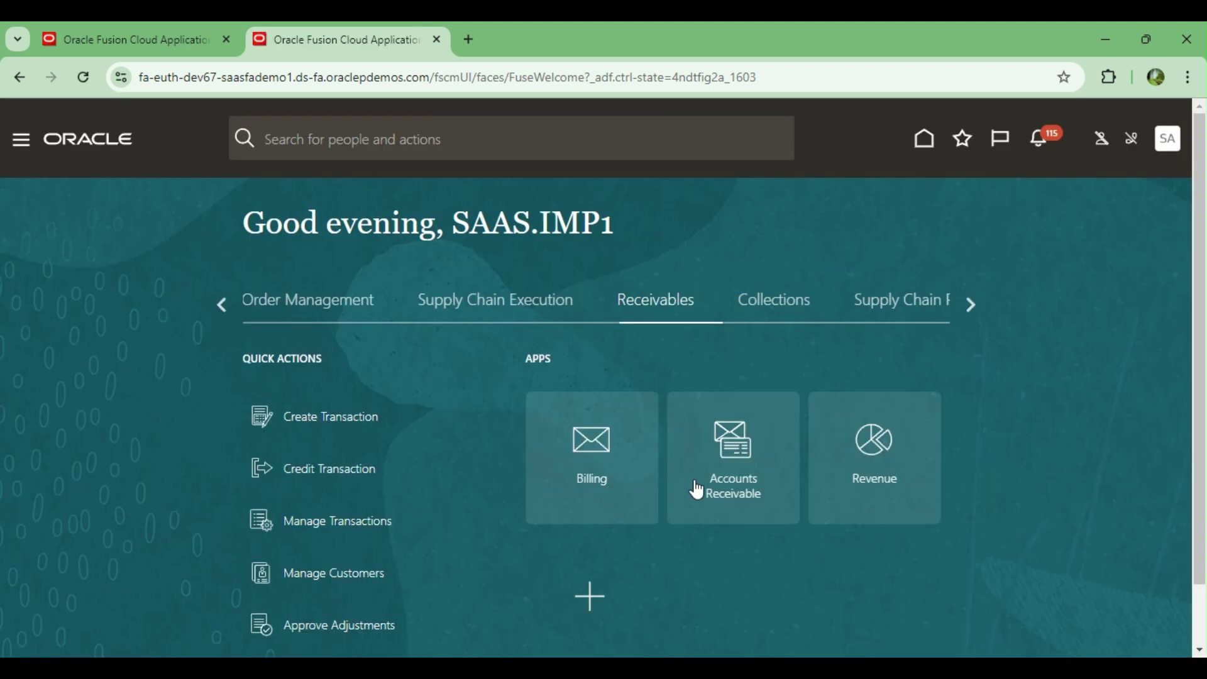
left_click(697, 490)
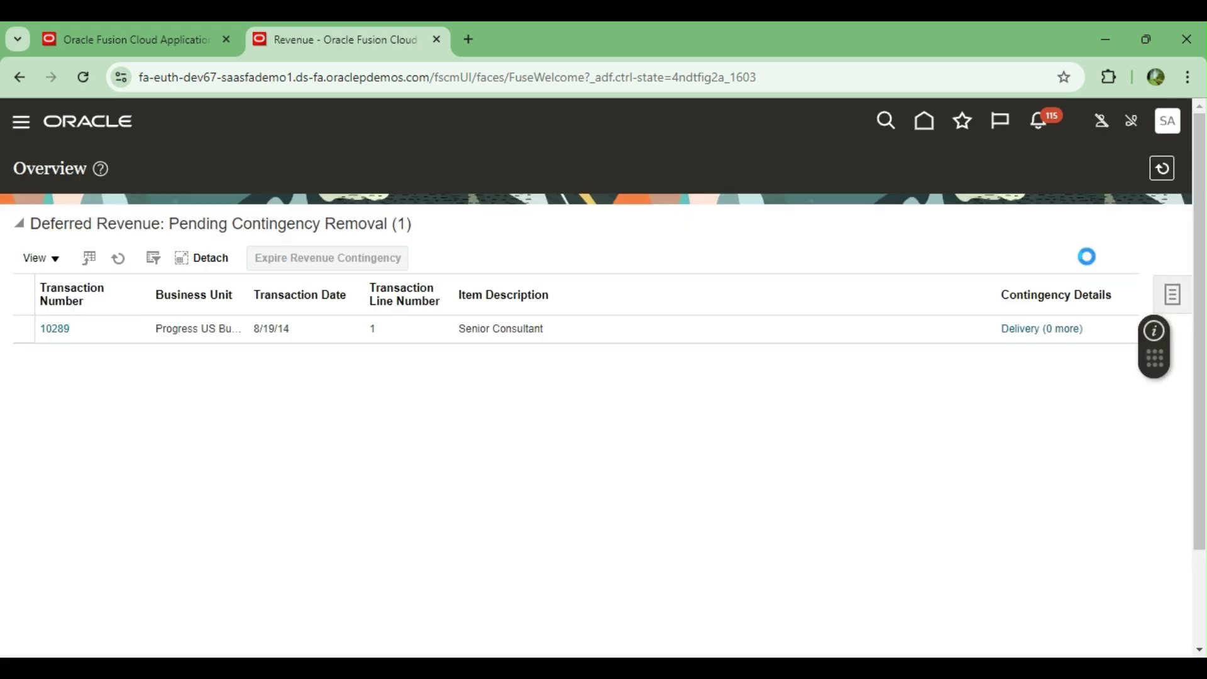
left_click(1149, 282)
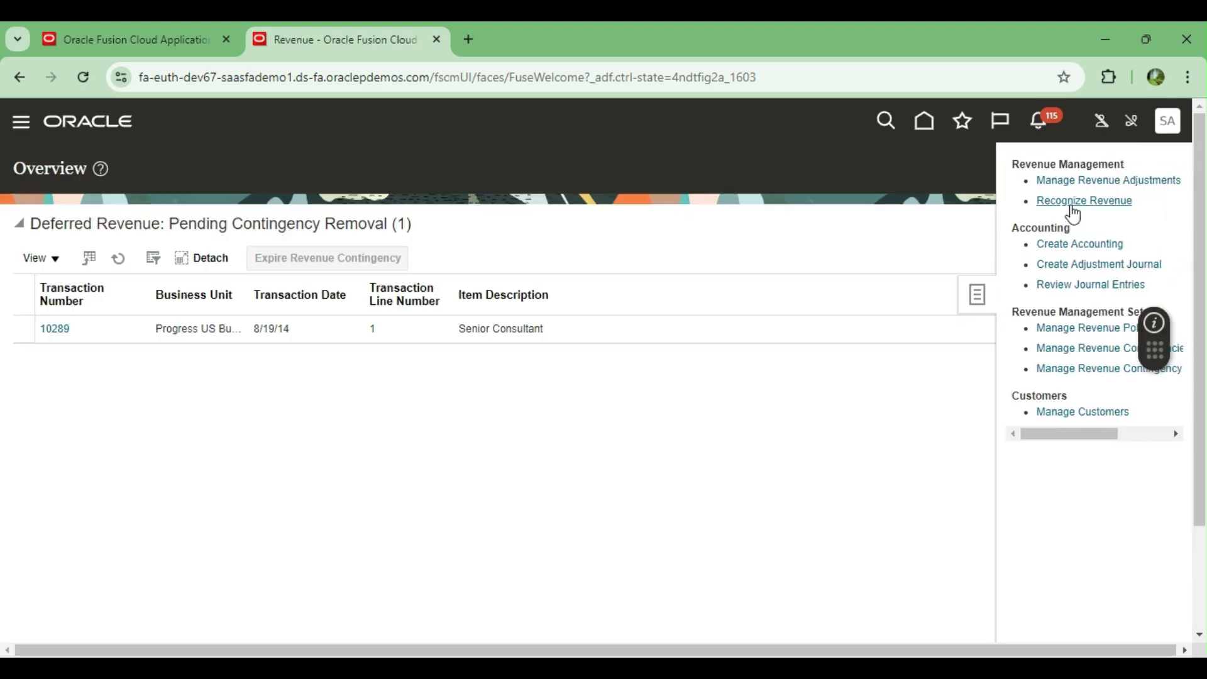
left_click(1075, 180)
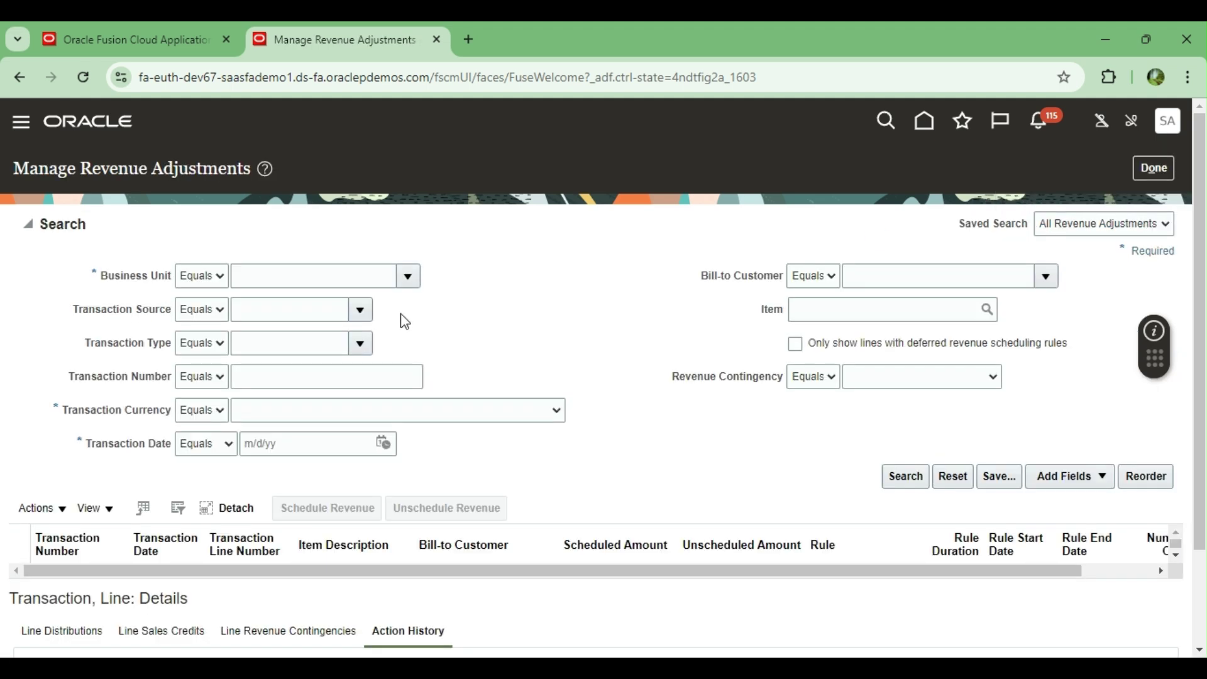
Search revenue adjustments for US1 Business Unit, currency USD - US Dollar, and transaction date 6/1/24
left_click(414, 279)
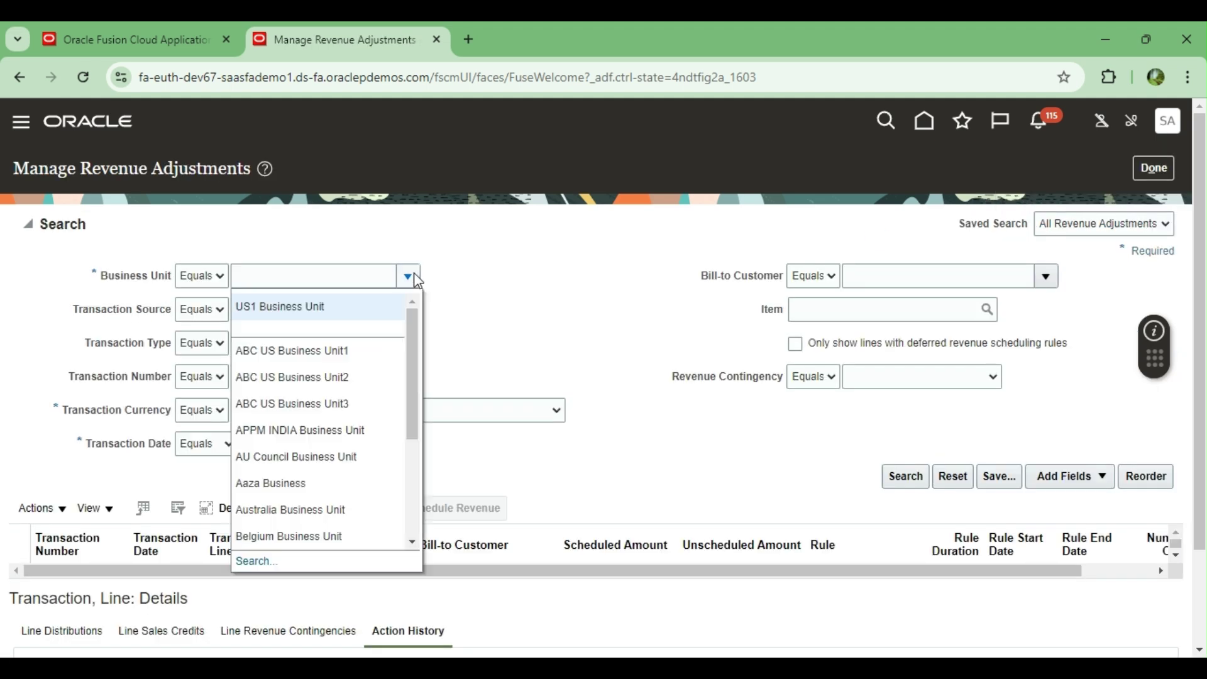
left_click(333, 305)
key("Tab")
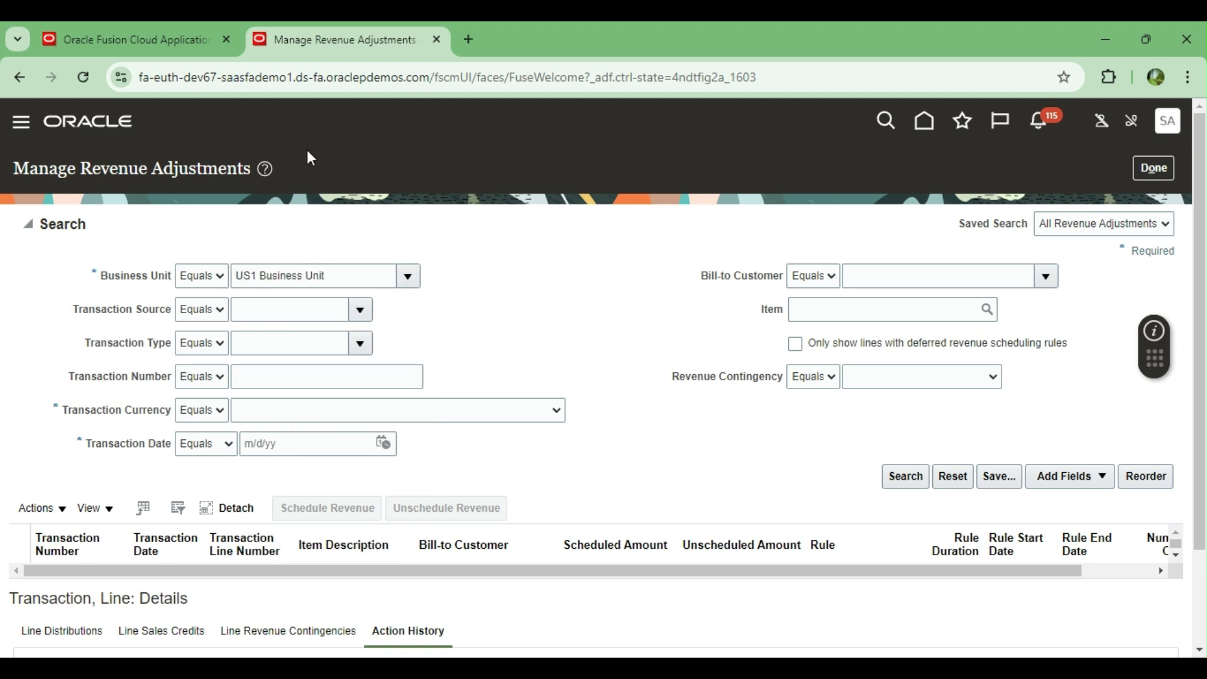
key("Tab")
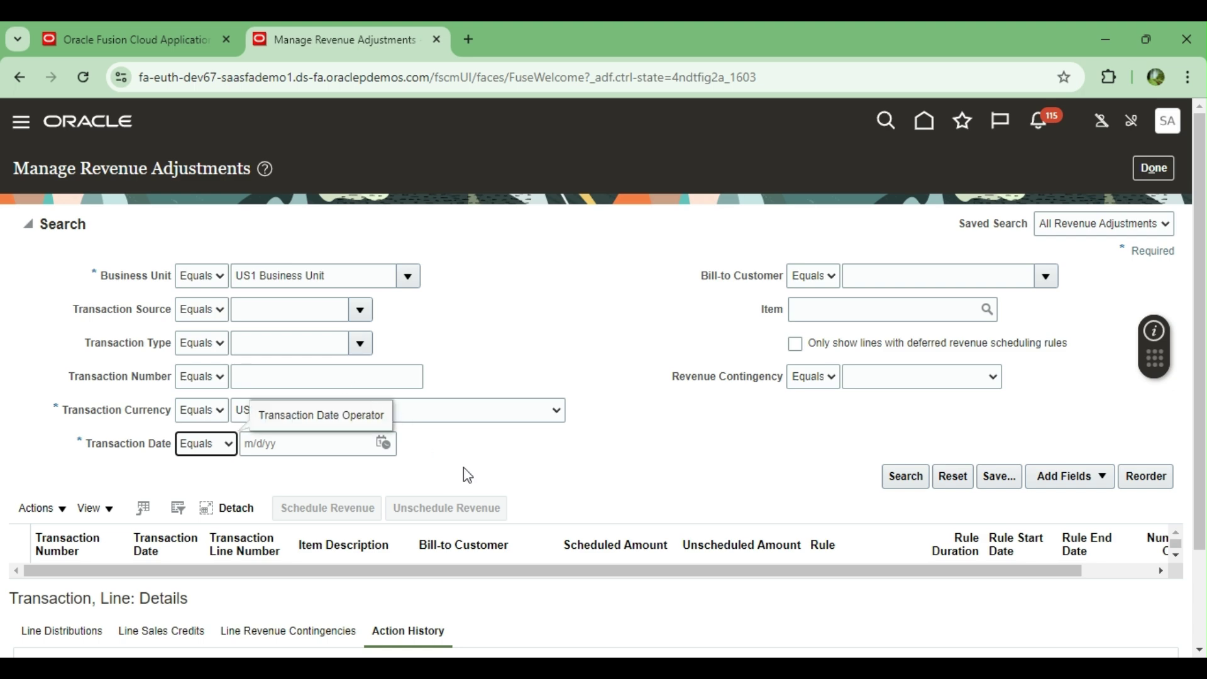
scroll(629, 377, "down", 2)
left_click(909, 386)
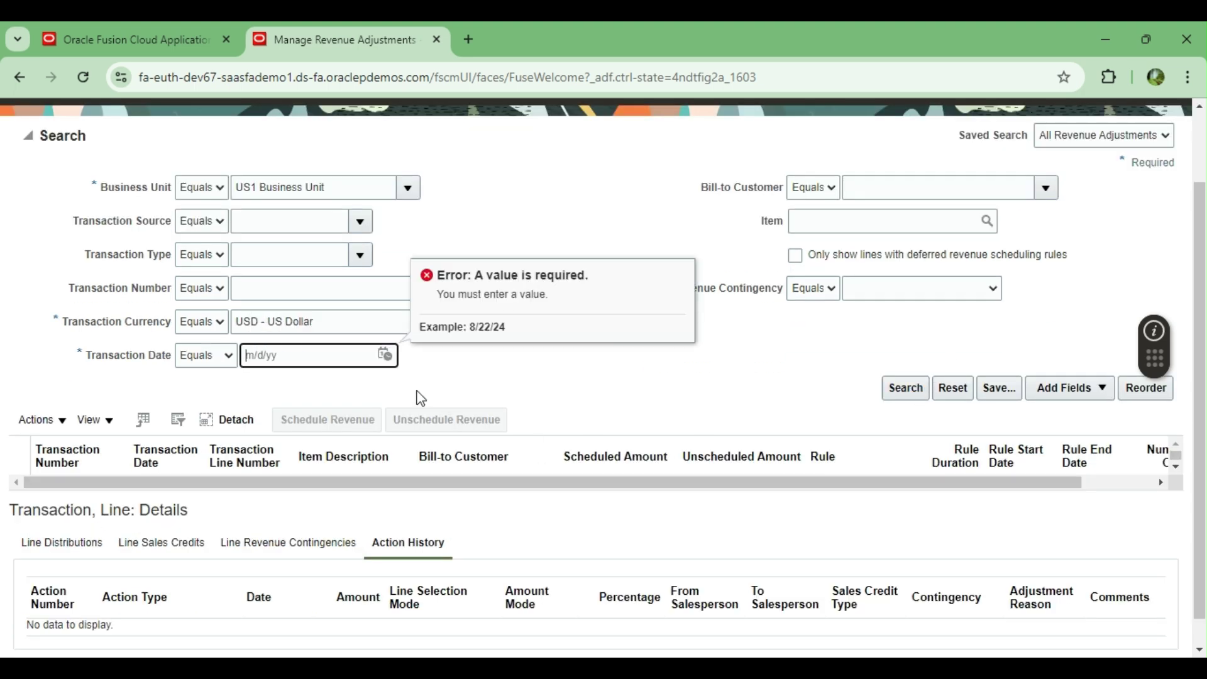
left_click(385, 355)
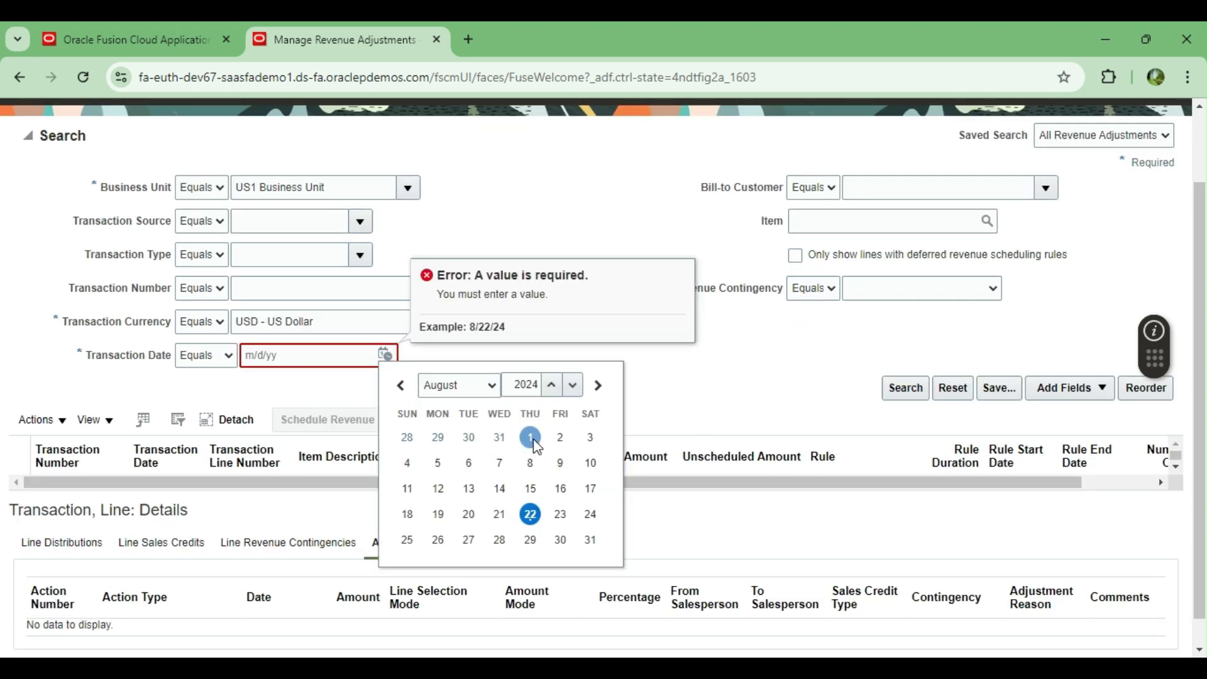
left_click(530, 437)
left_click(383, 355)
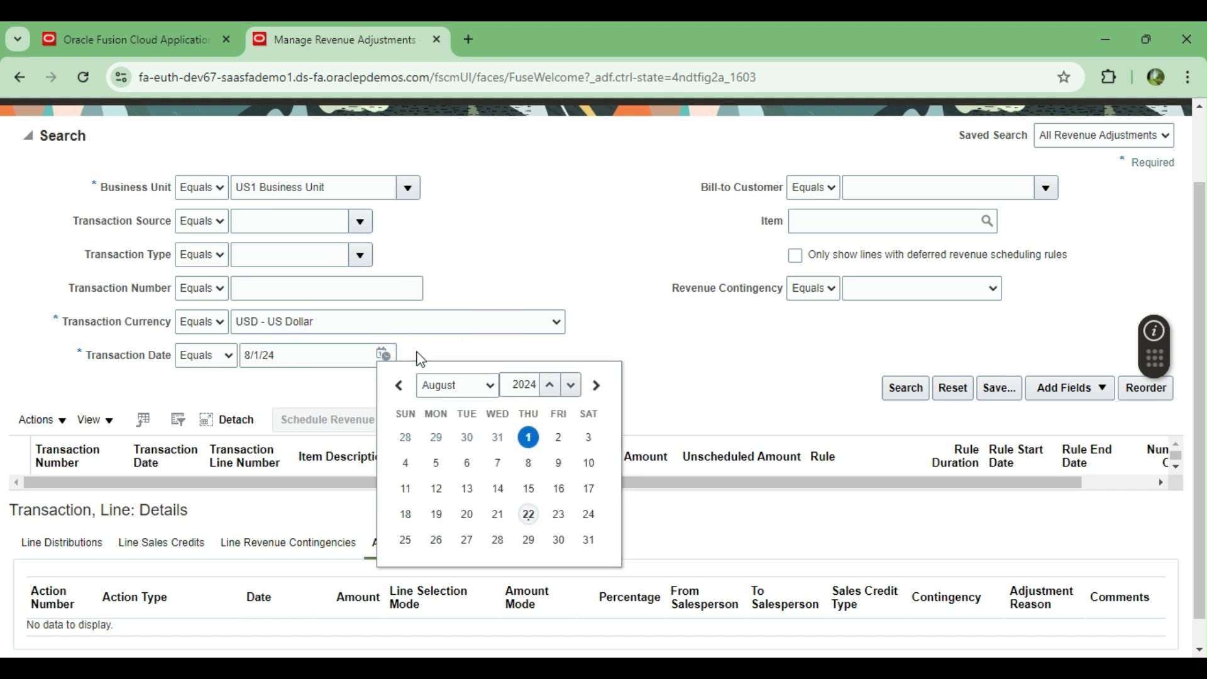
left_click(460, 482)
left_click(590, 440)
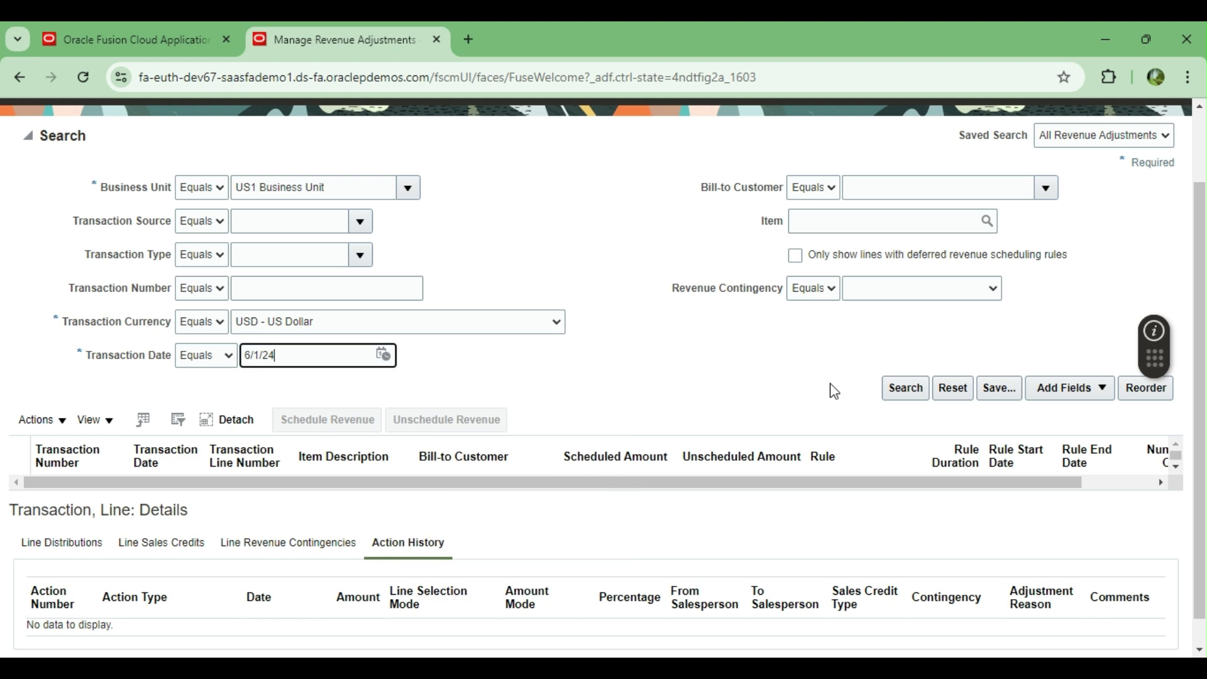
left_click(906, 390)
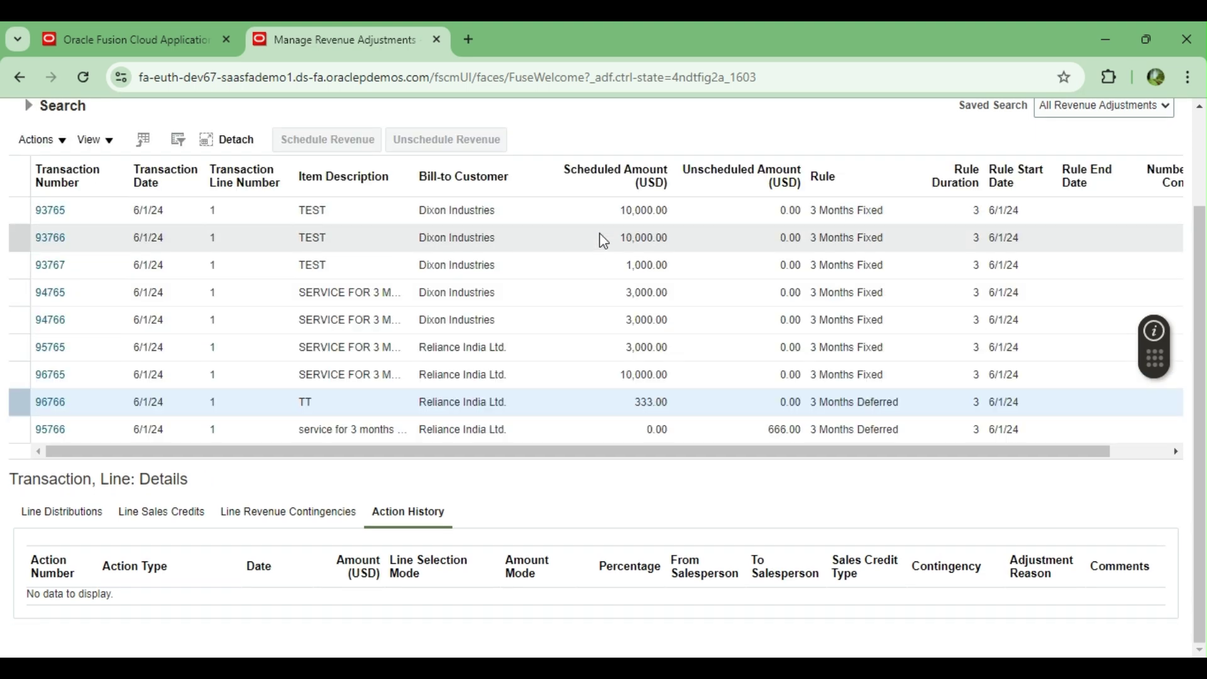
Review the transaction details of the Reliance India Ltd. line with 666.00 unscheduled revenue and close them
left_click(782, 429)
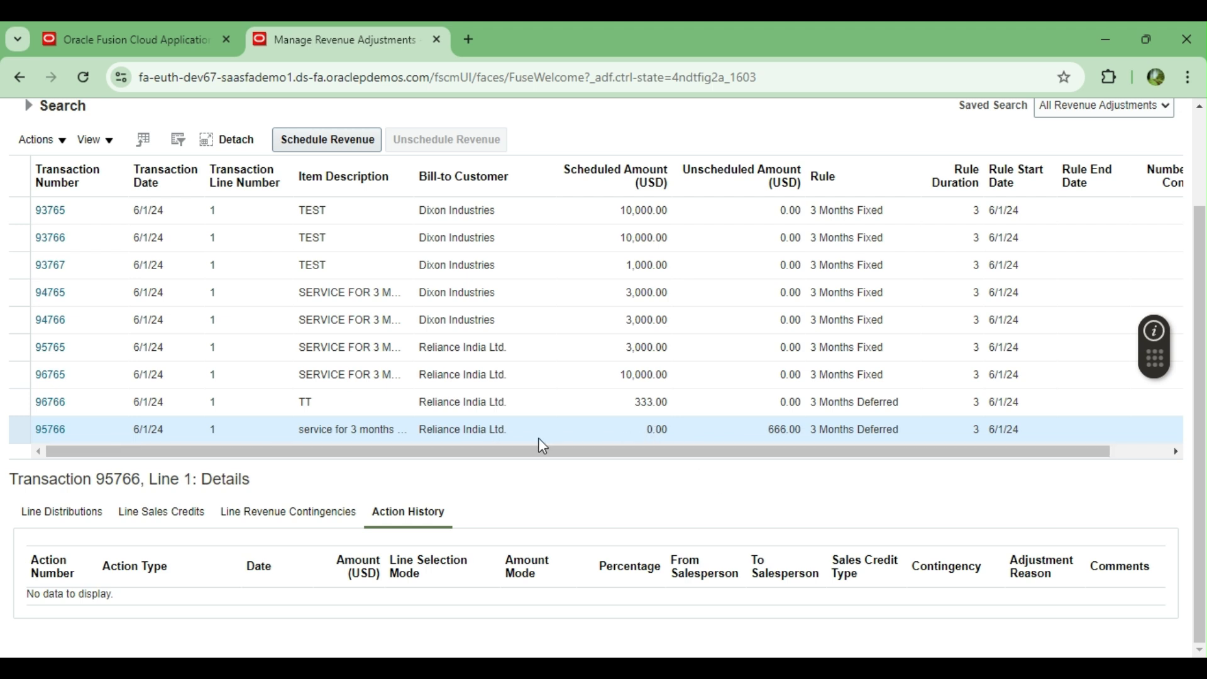
left_click(44, 430)
left_click(53, 429)
scroll(592, 388, "down", 5)
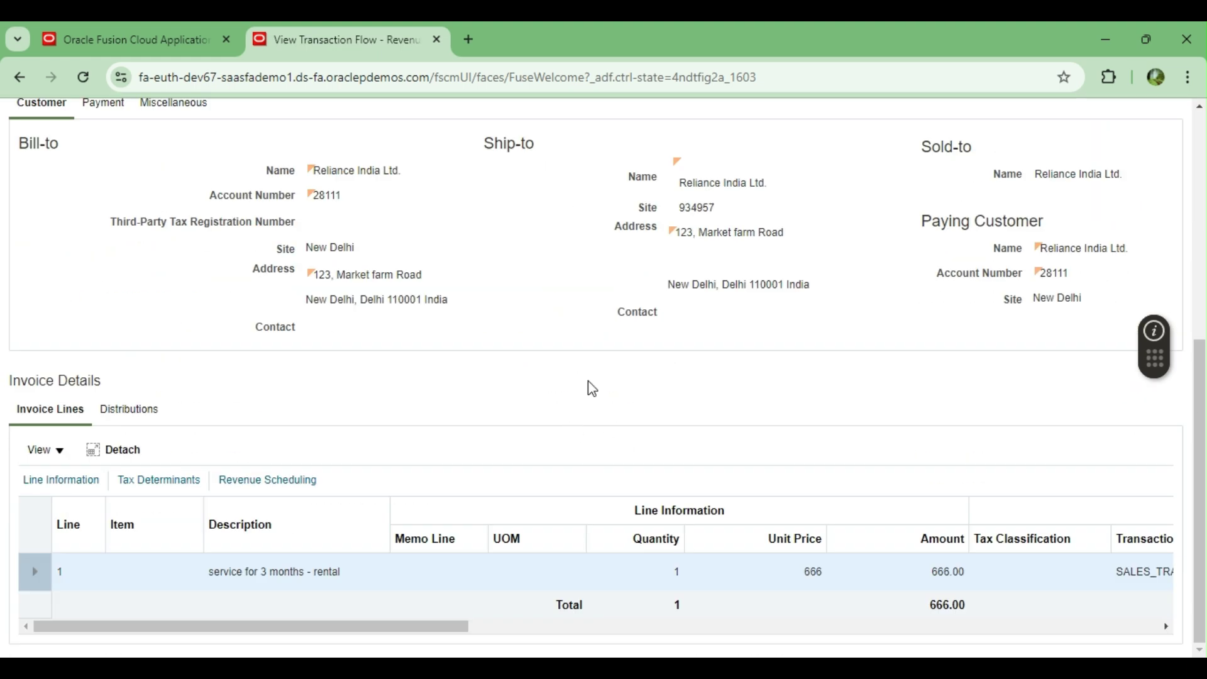
scroll(672, 337, "up", 6)
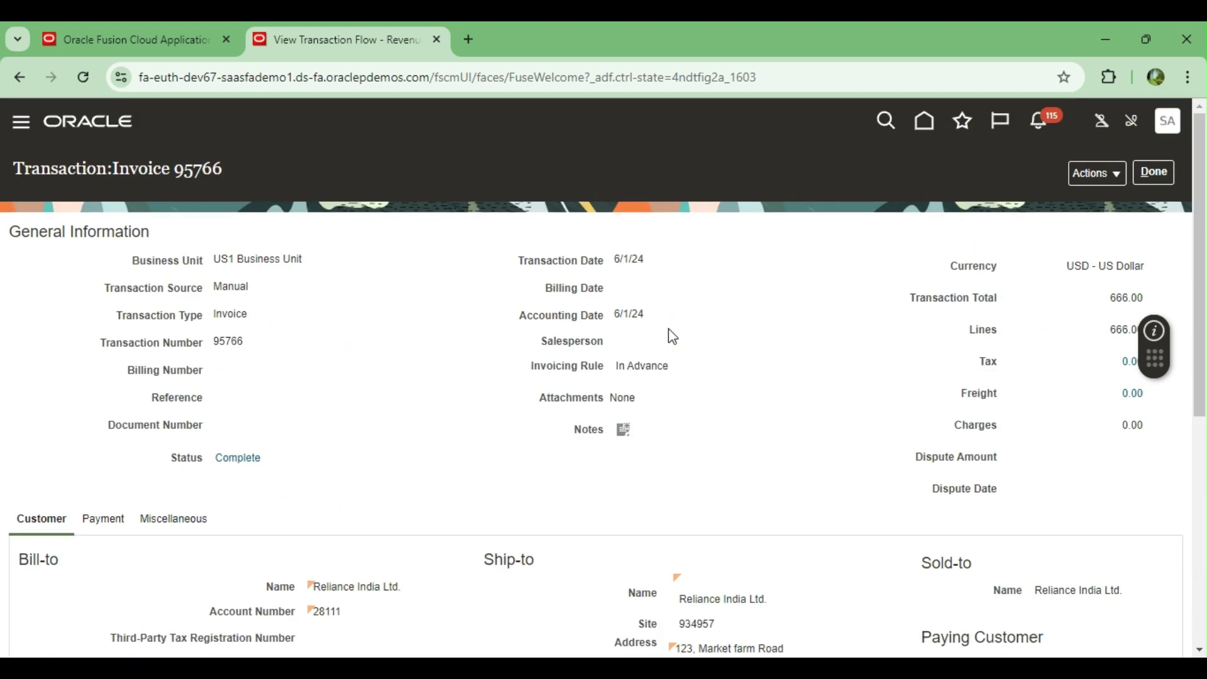
left_click(1154, 172)
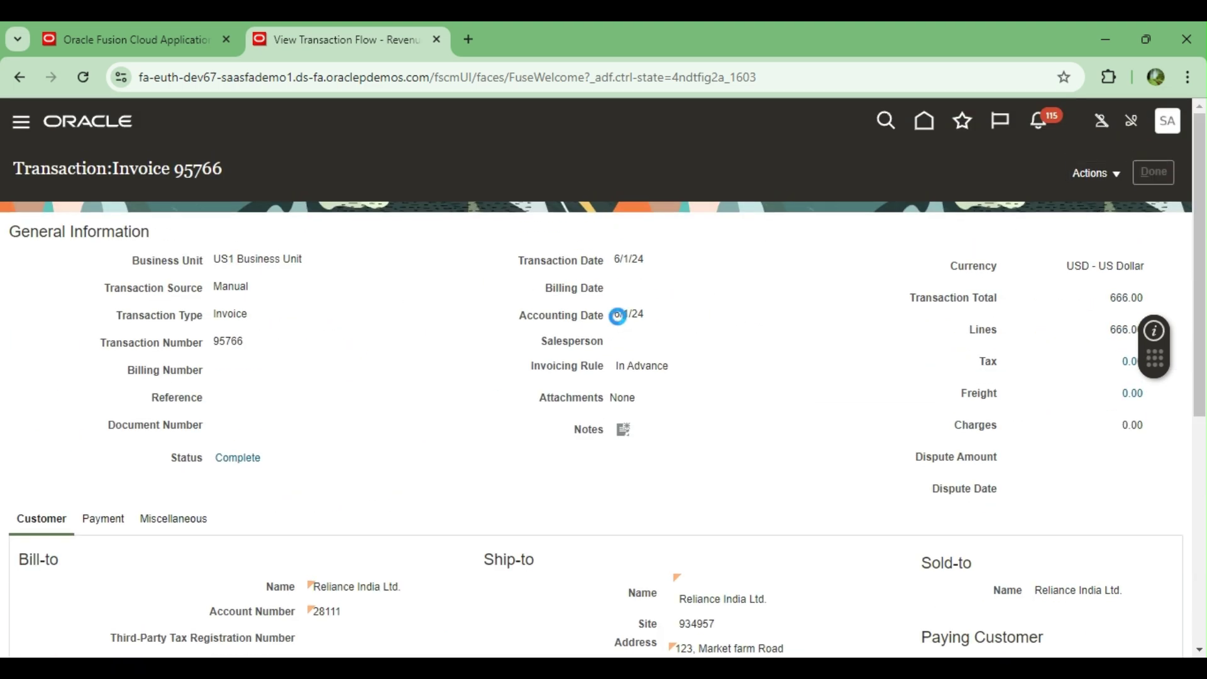
Reopen Manage Revenue Adjustments and search for US1 Business Unit, currency USD - US Dollar, and transaction date 6/1/24
left_click(1173, 297)
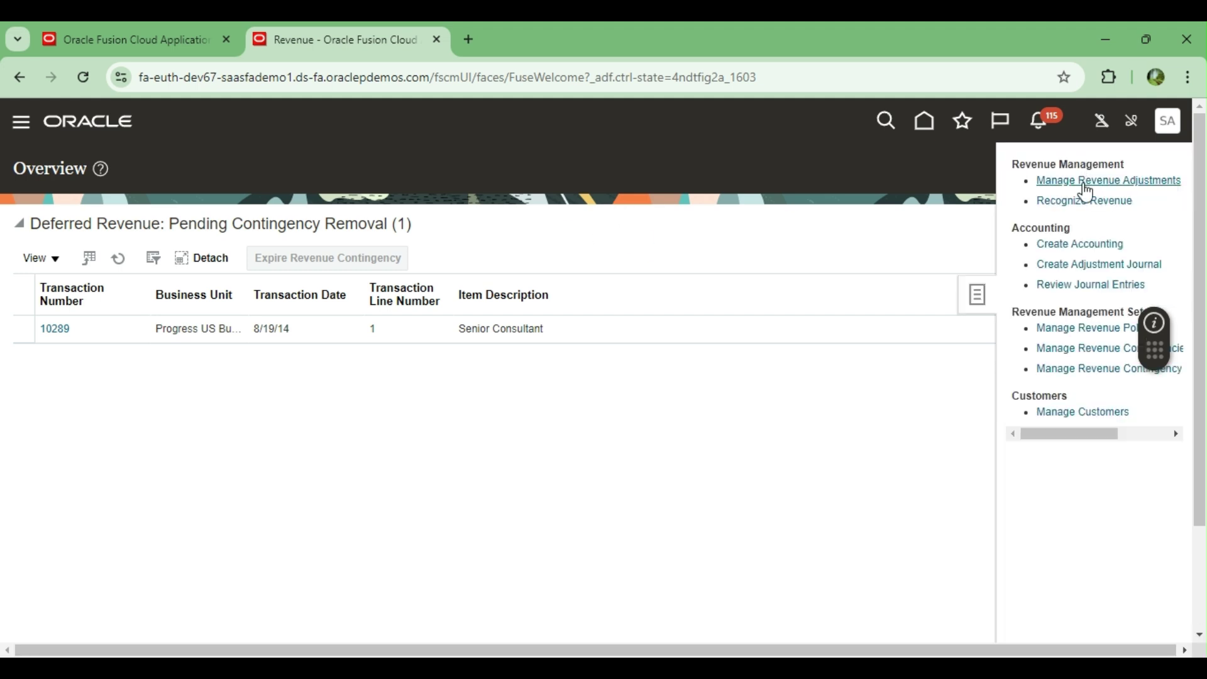
left_click(482, 340)
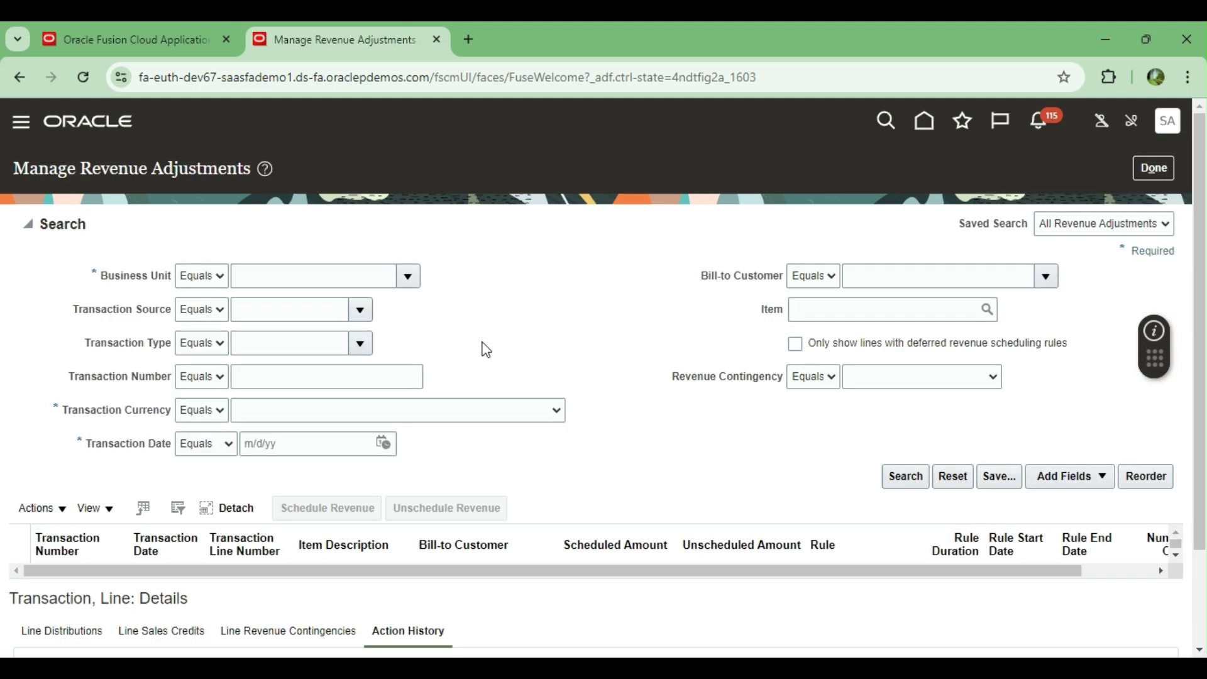
left_click(407, 281)
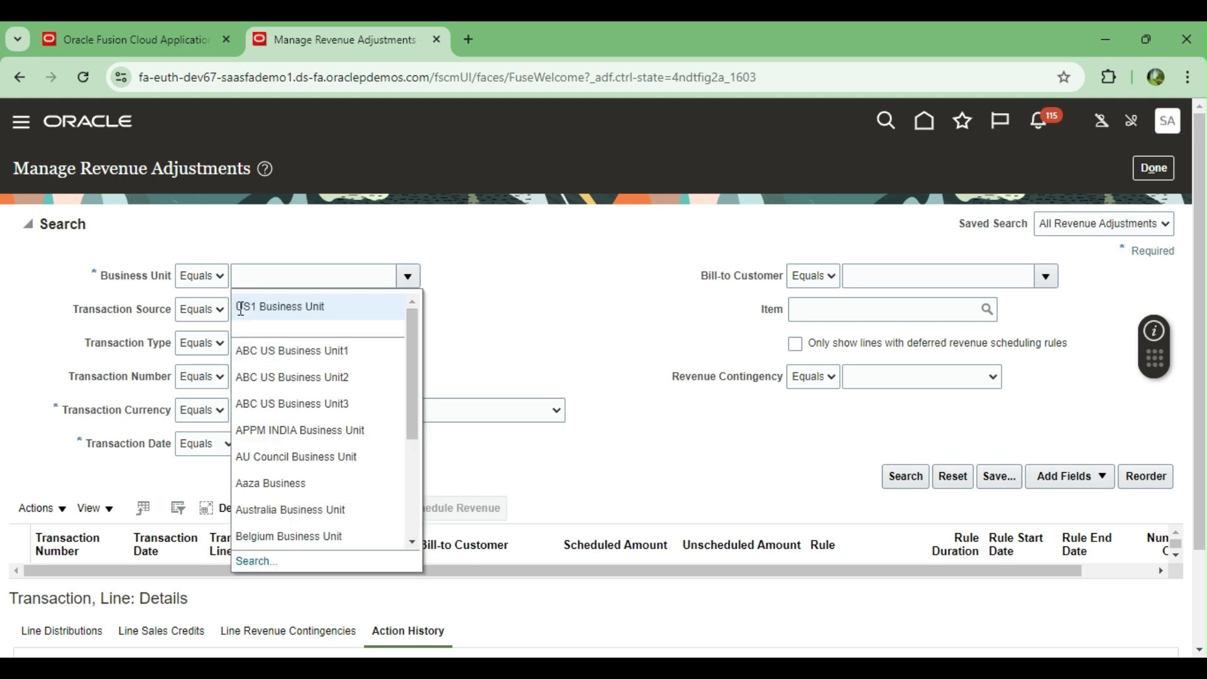
left_click(248, 306)
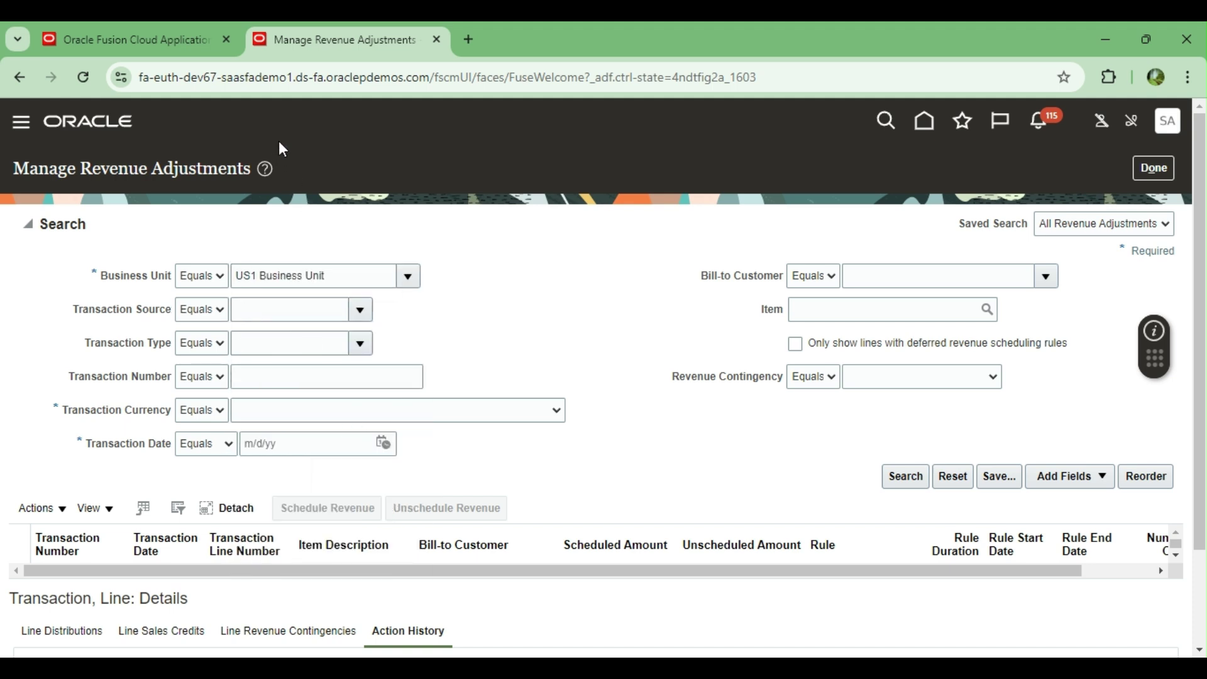
left_click(383, 443)
left_click(452, 254)
left_click(450, 340)
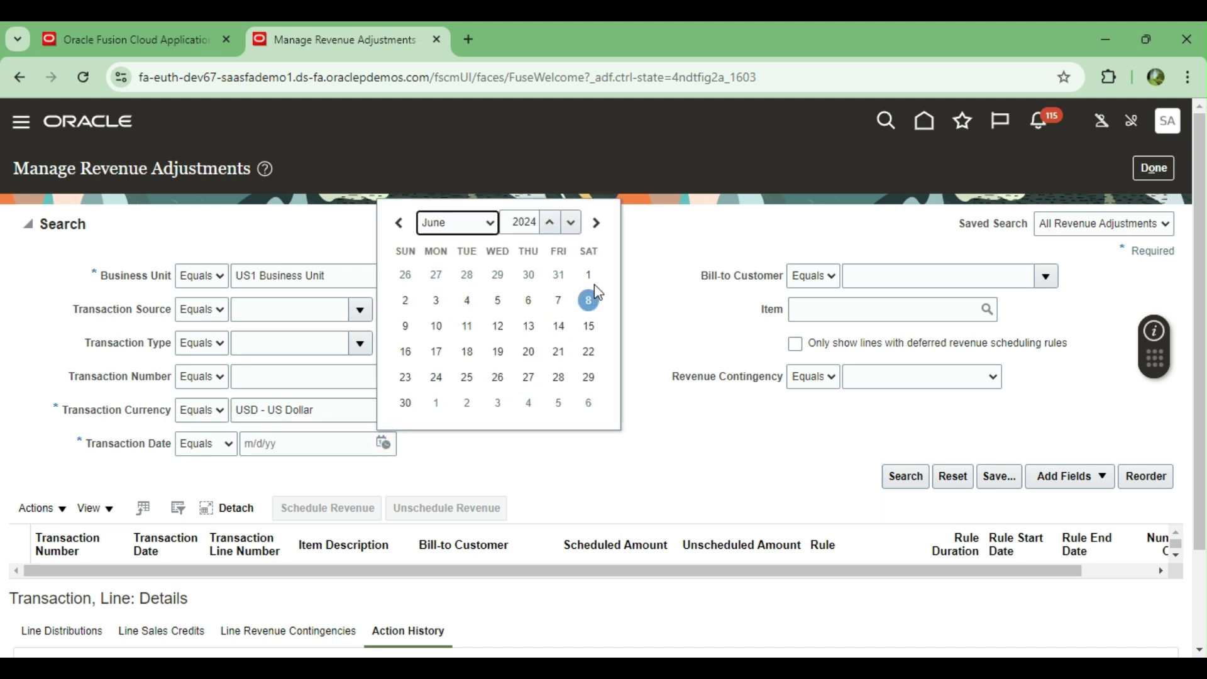
left_click(588, 274)
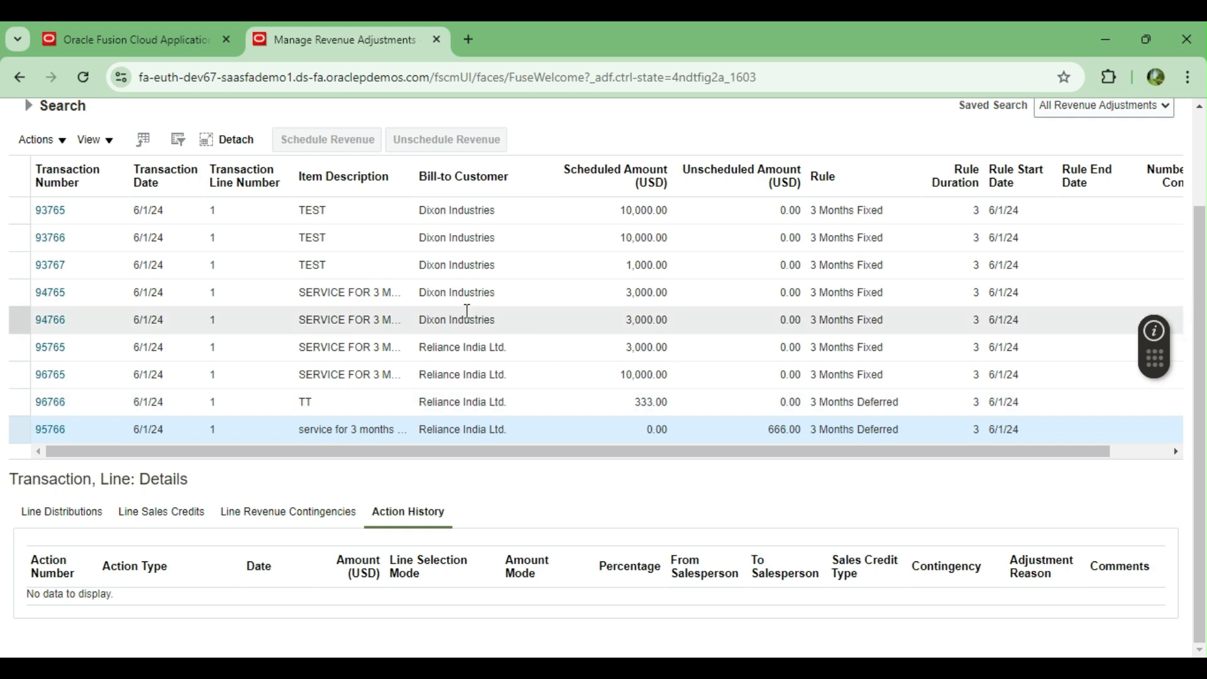
Set up revenue scheduling of the entire unscheduled amount for the "service for 3 months - rental" line, with accounting date 8/1/24
scroll(479, 310, "up", 2)
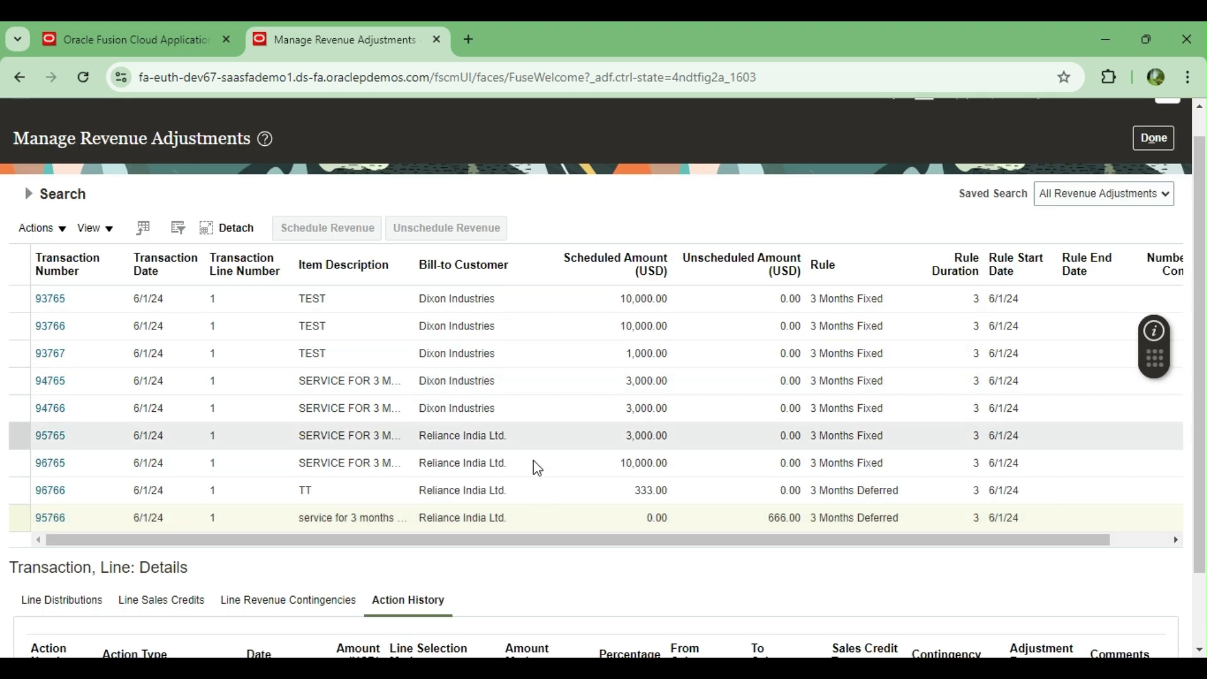
left_click(531, 494)
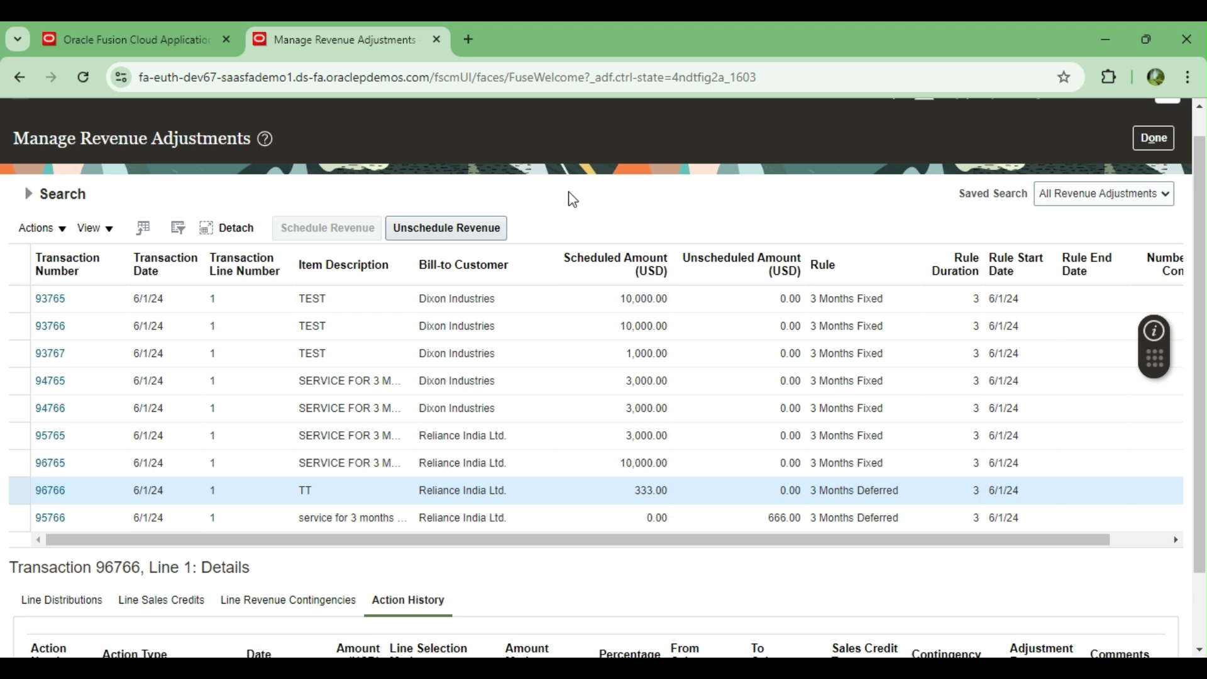
left_click(575, 519)
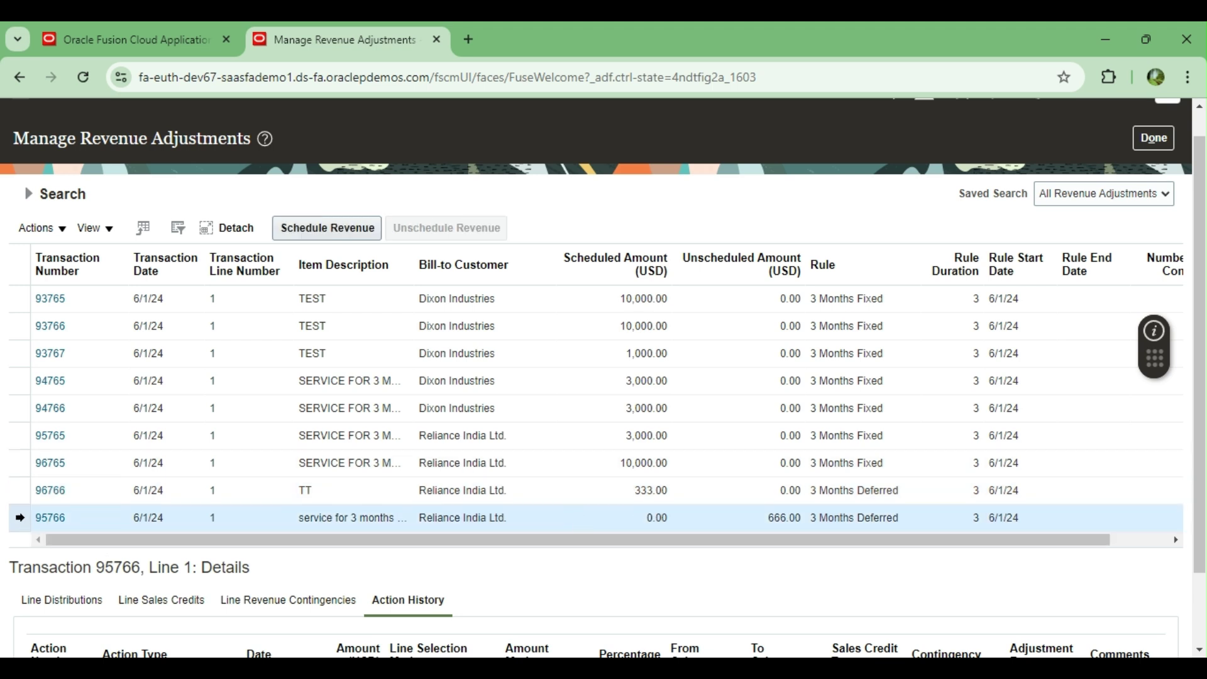
left_click(314, 229)
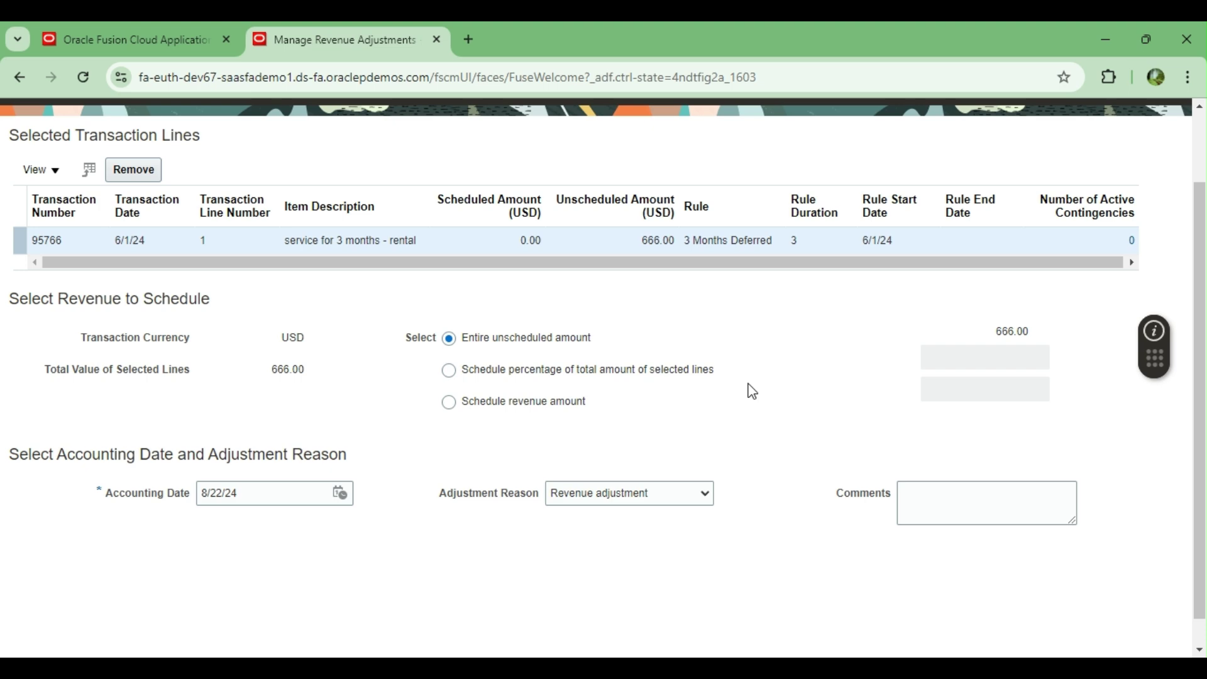
scroll(751, 391, "up", 2)
scroll(751, 391, "down", 2)
left_click(339, 494)
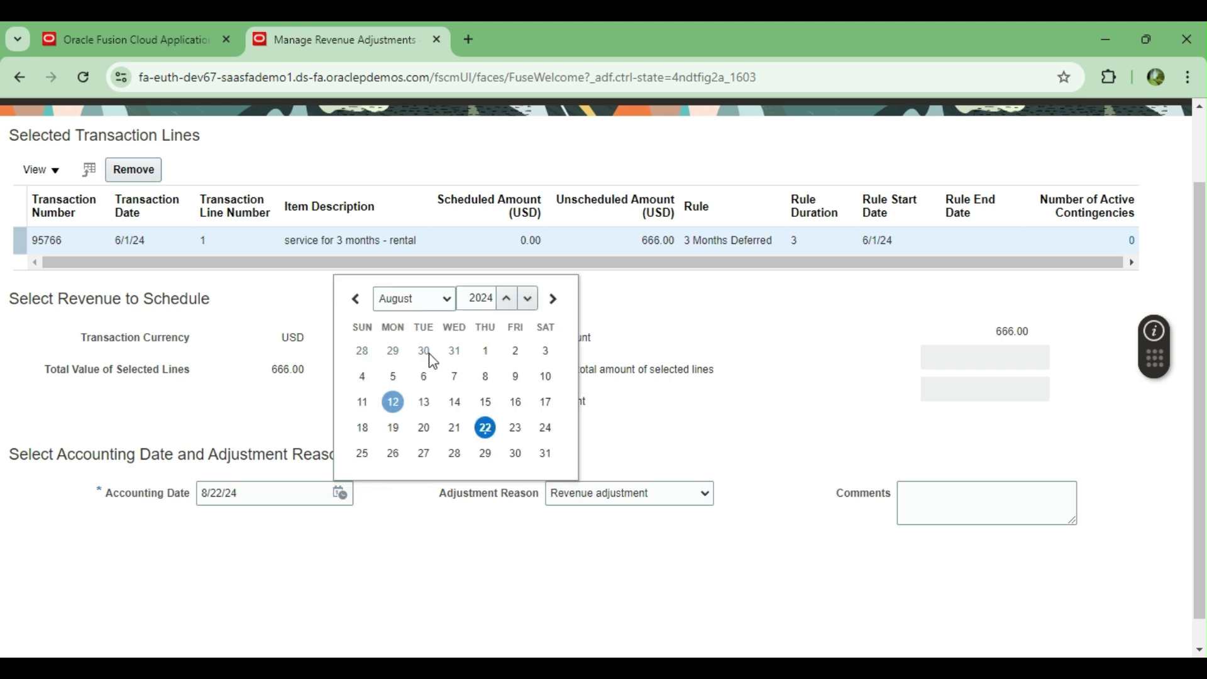
left_click(480, 356)
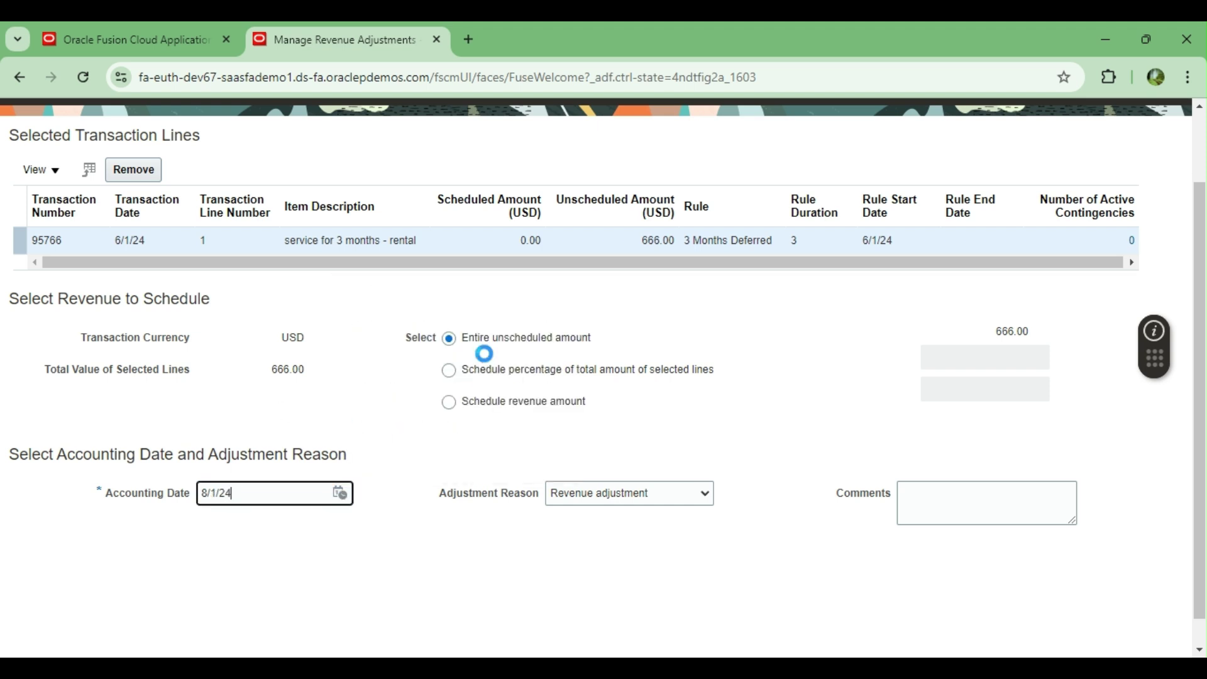
Submit the revenue schedule without a review, accept the warning, and acknowledge the message
scroll(412, 516, "up", 1)
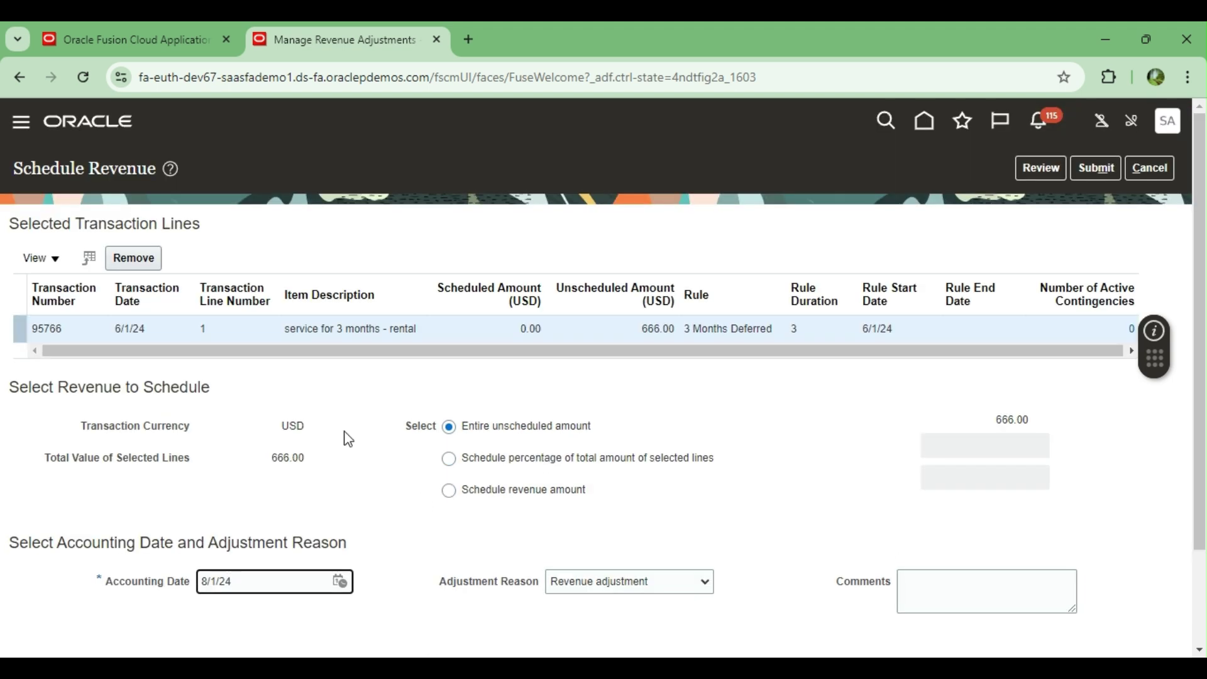
left_click(1091, 170)
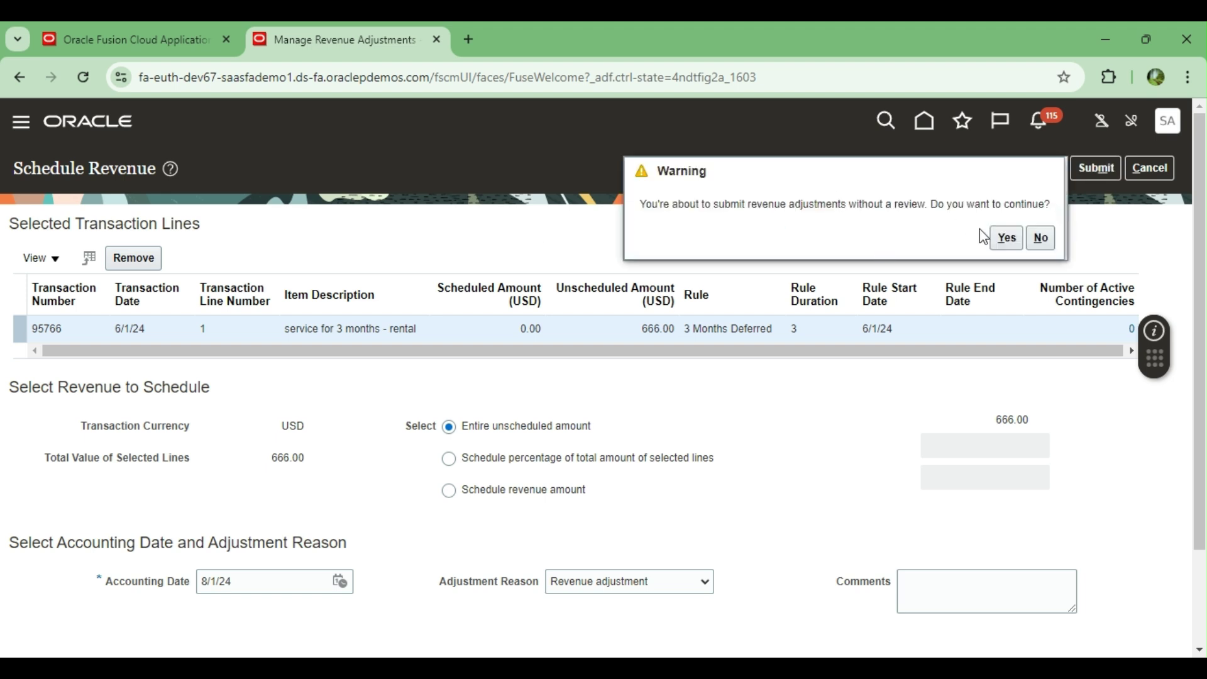
left_click(1001, 236)
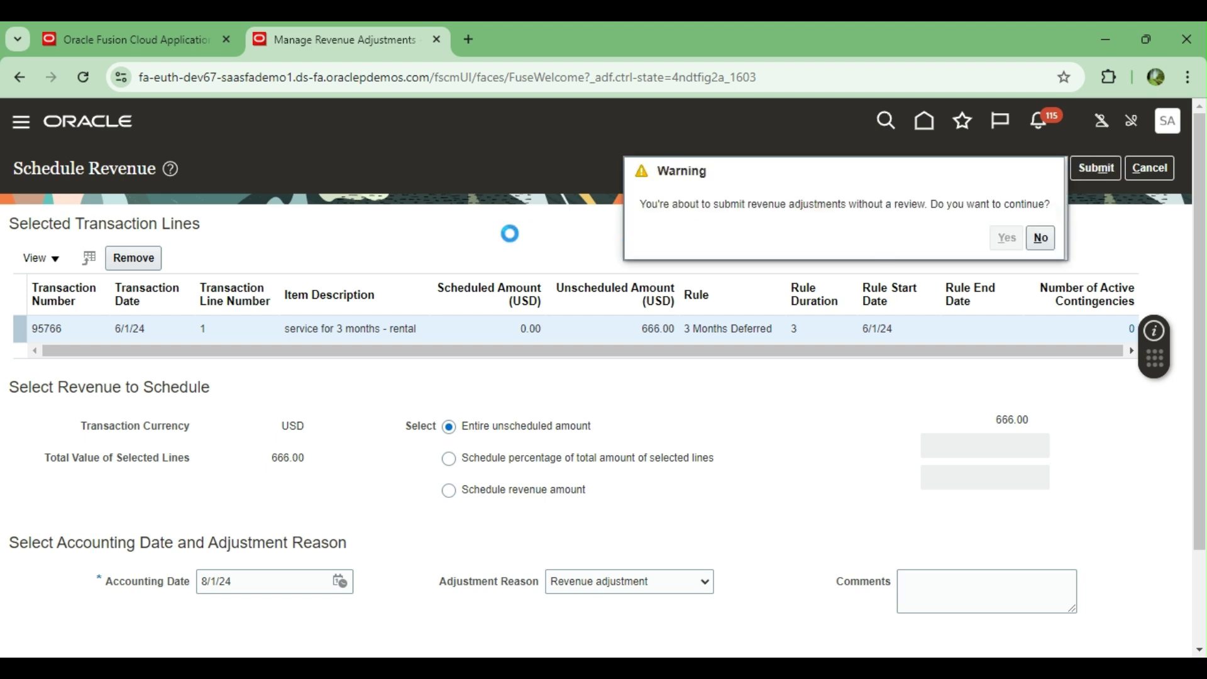
left_click(690, 270)
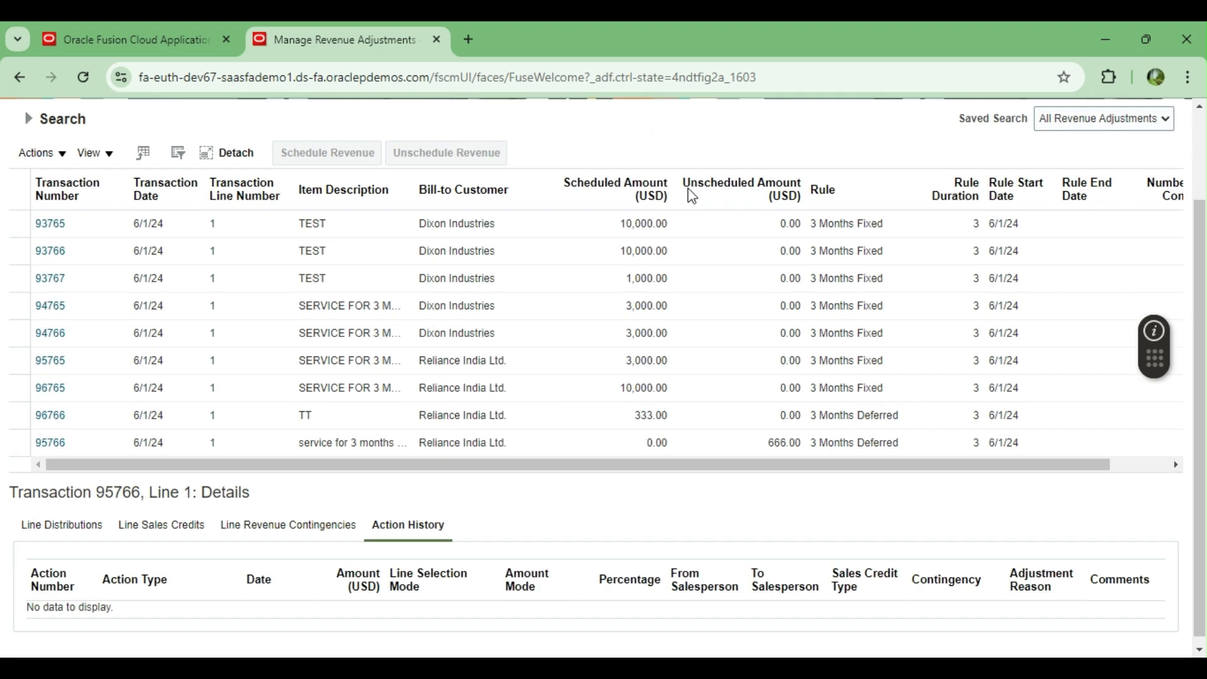
Rerun the revenue adjustments search to refresh the scheduled and unscheduled amounts of the Reliance India Ltd. rental line
scroll(695, 209, "up", 2)
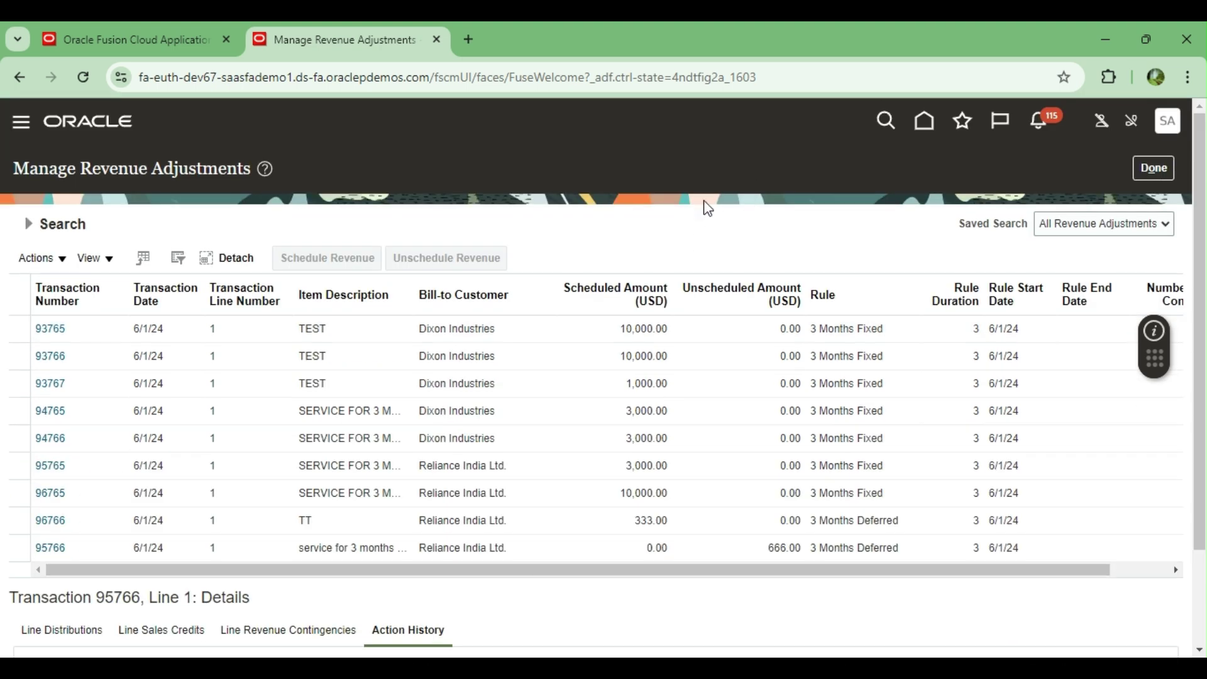
left_click(28, 224)
scroll(749, 172, "down", 2)
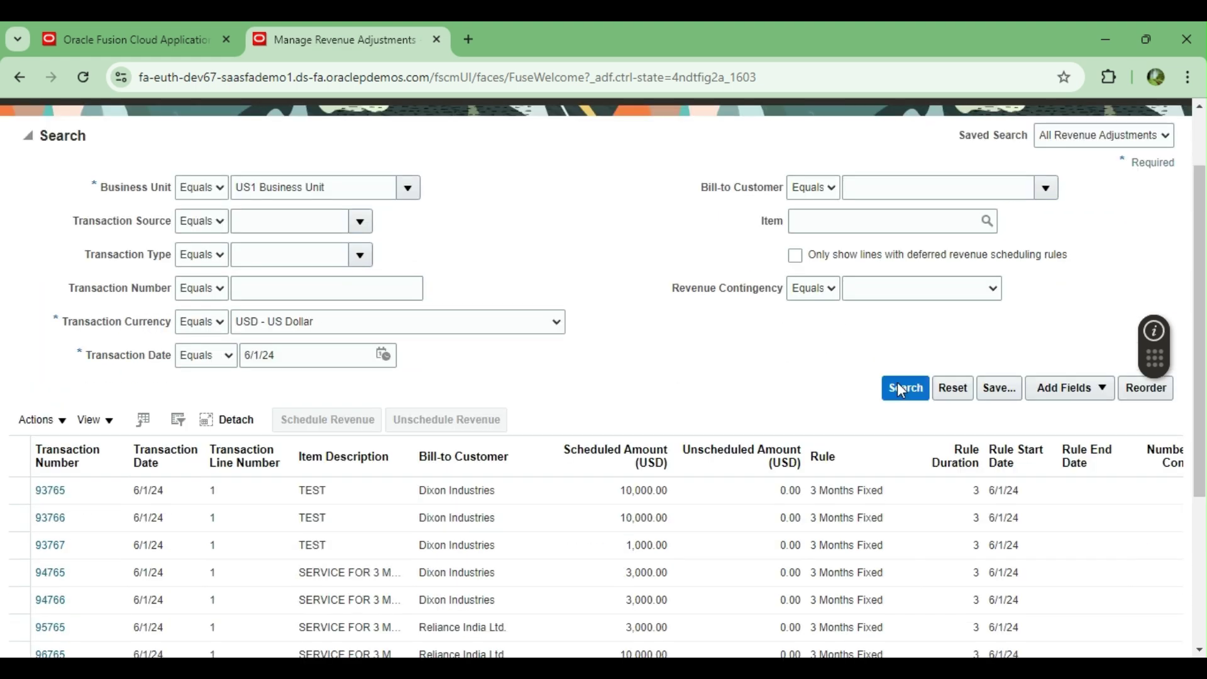
scroll(636, 223, "down", 3)
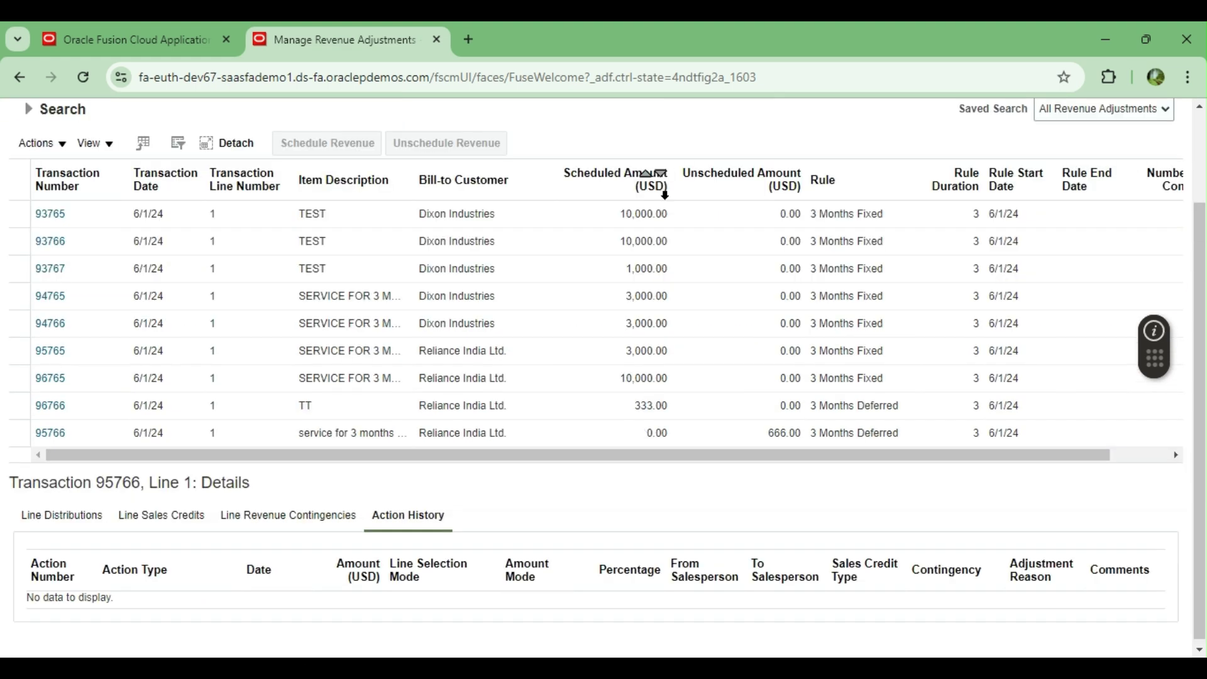
scroll(669, 190, "up", 3)
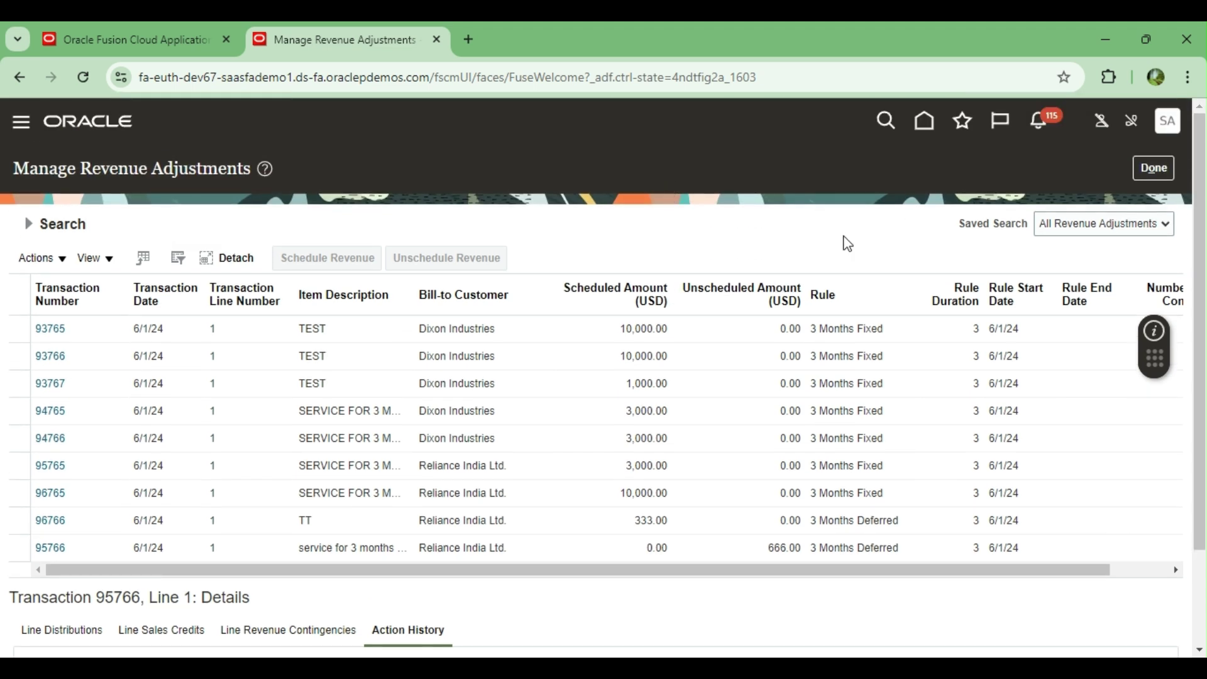
left_click(29, 223)
scroll(698, 313, "down", 2)
scroll(689, 291, "up", 2)
left_click(28, 224)
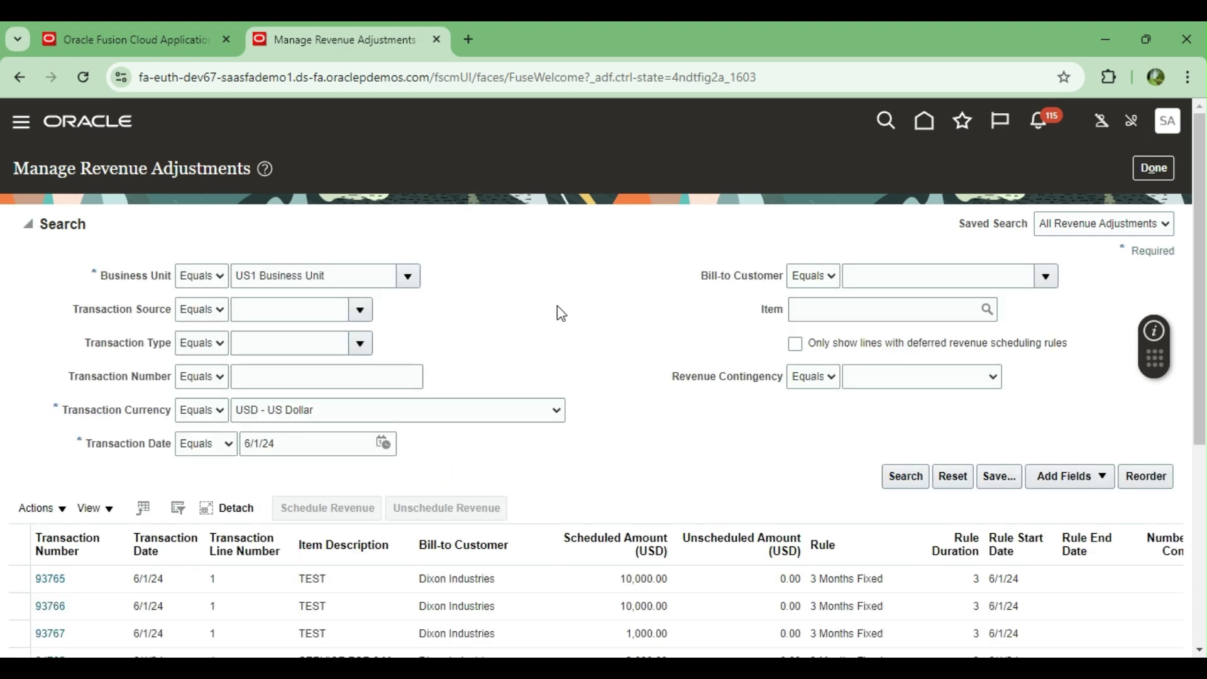
left_click(567, 220)
scroll(568, 220, "down", 2)
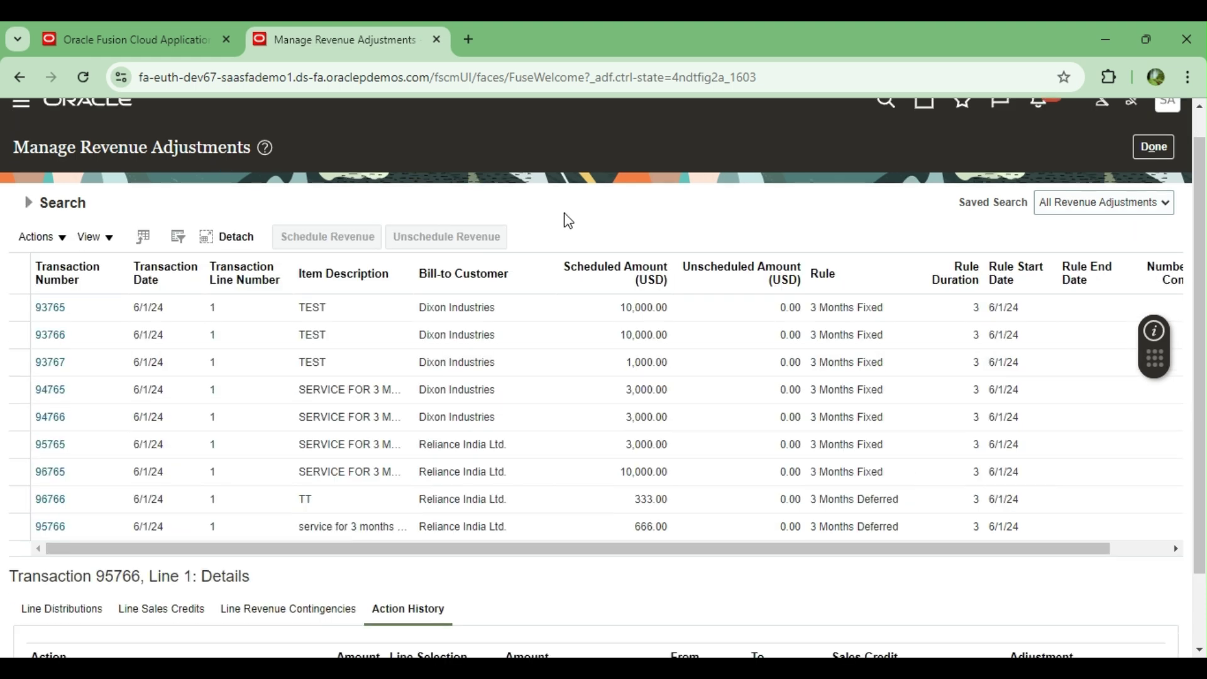
Examine the line distributions of the Reliance India Ltd. rental line, comparing revenue and unearned revenue amounts by accounting date
left_click(783, 428)
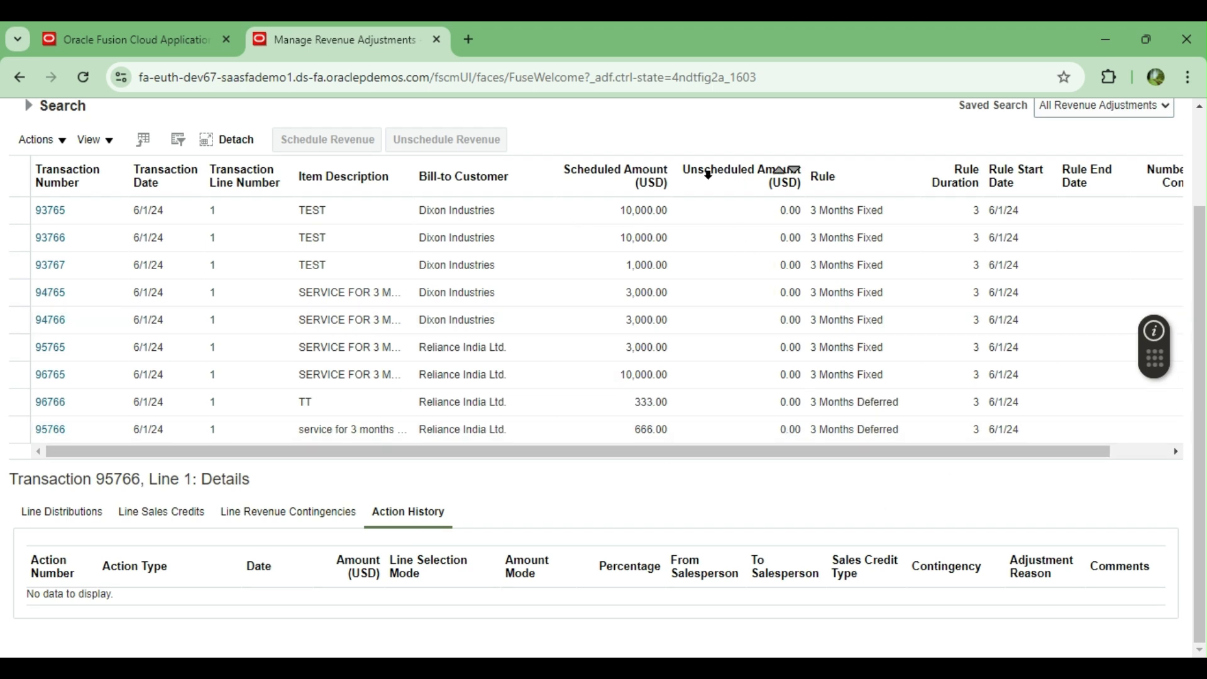
left_click(684, 432)
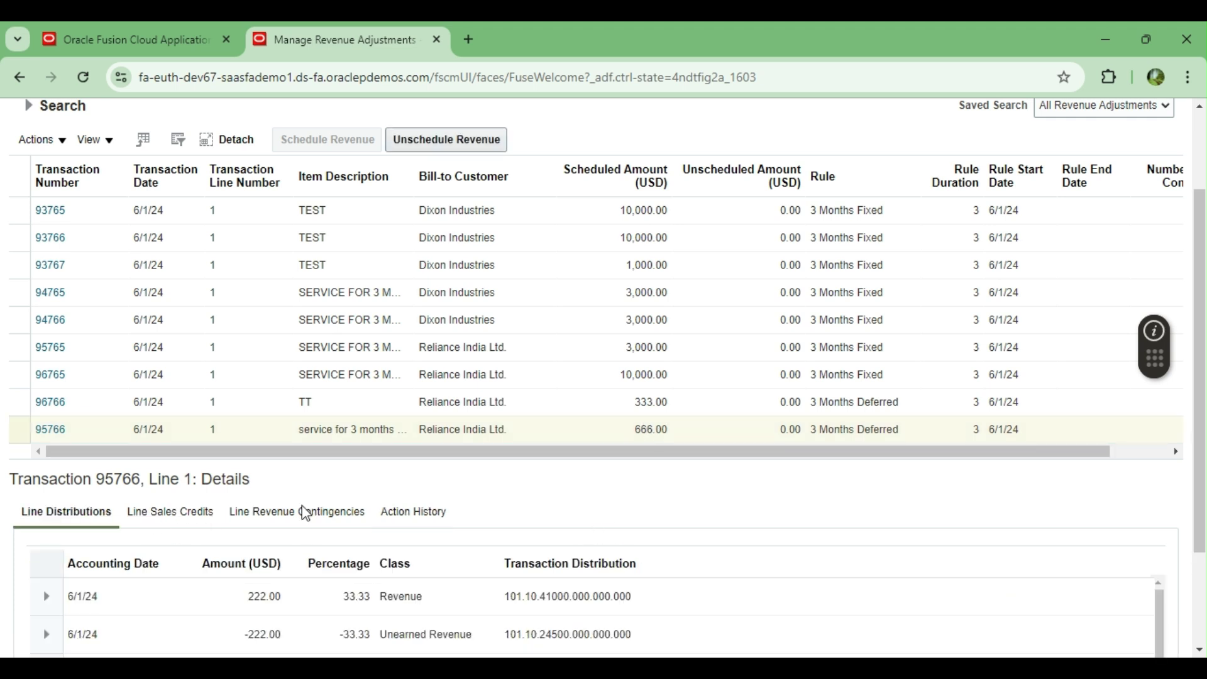
scroll(701, 501, "down", 3)
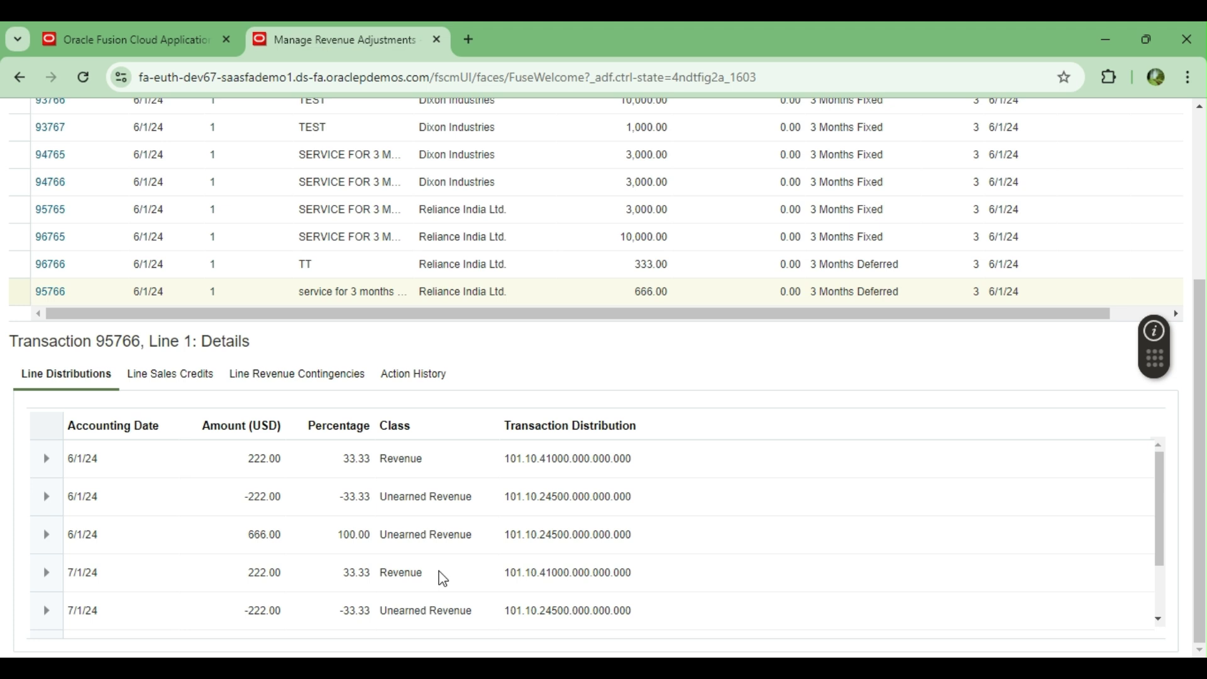
scroll(443, 579, "down", 1)
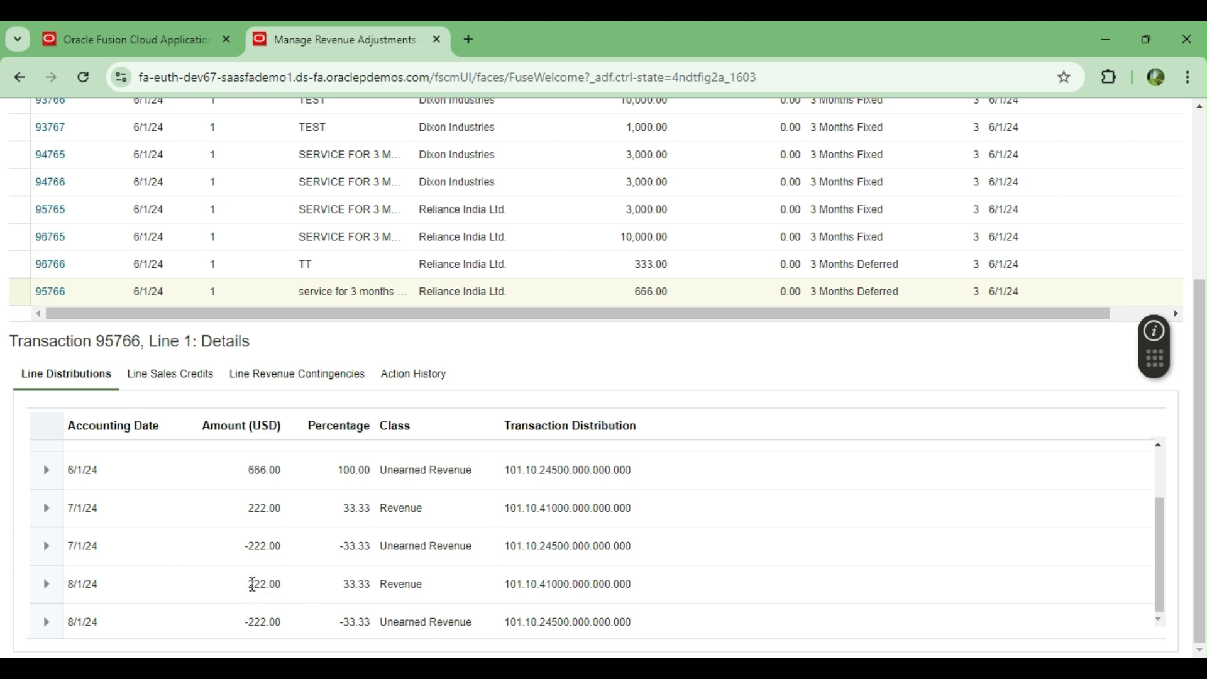
left_click_drag(252, 584, 281, 584)
left_click_drag(251, 622, 285, 625)
left_click_drag(248, 546, 288, 552)
left_click_drag(251, 507, 299, 512)
scroll(659, 554, "up", 4)
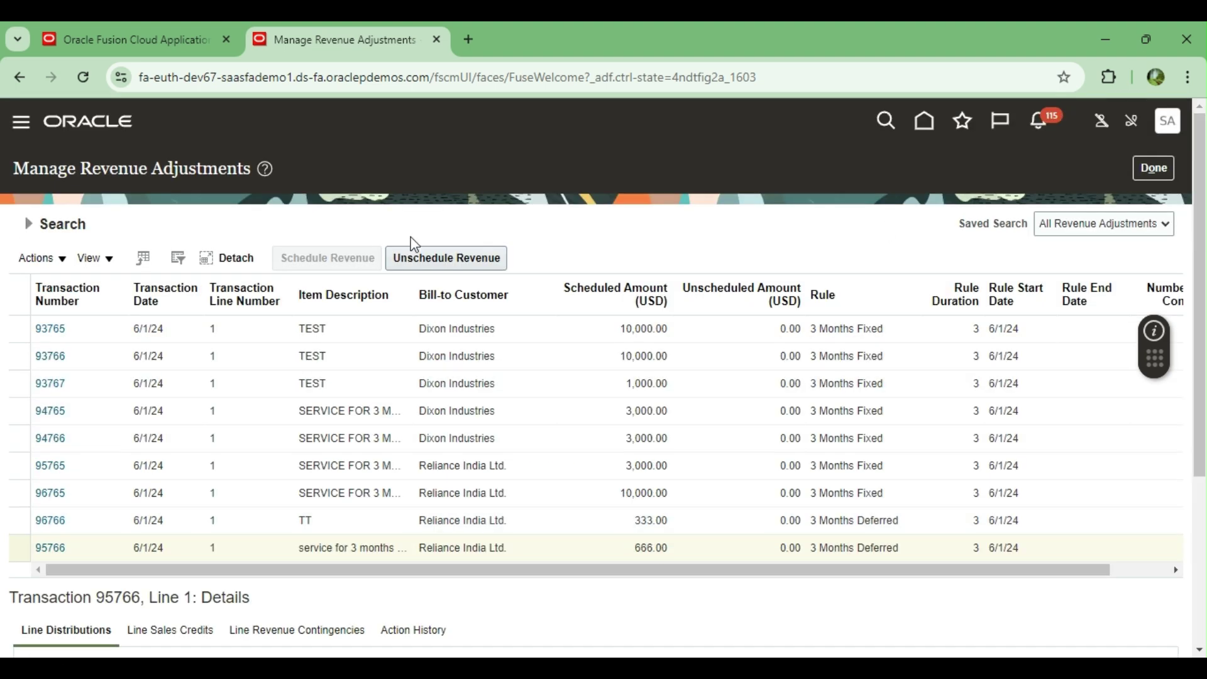
scroll(782, 289, "down", 4)
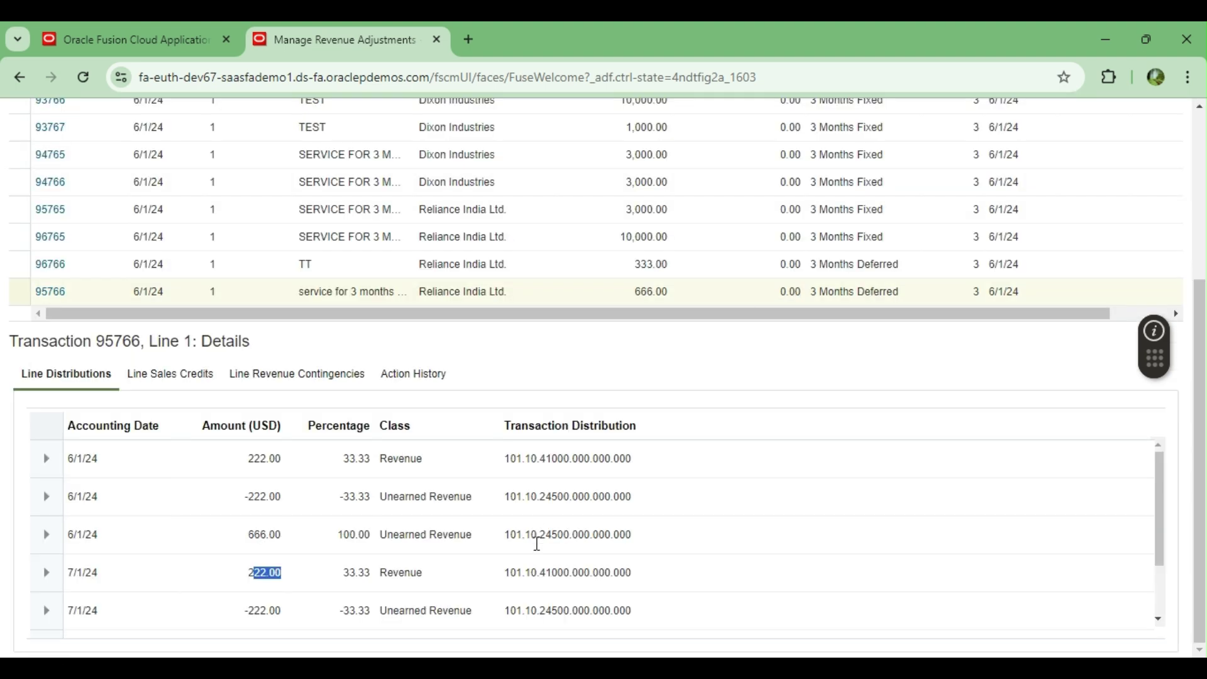
scroll(805, 434, "up", 4)
Leave Manage Revenue Adjustments and open the Manage Transactions page from the Billing work area
left_click(1152, 170)
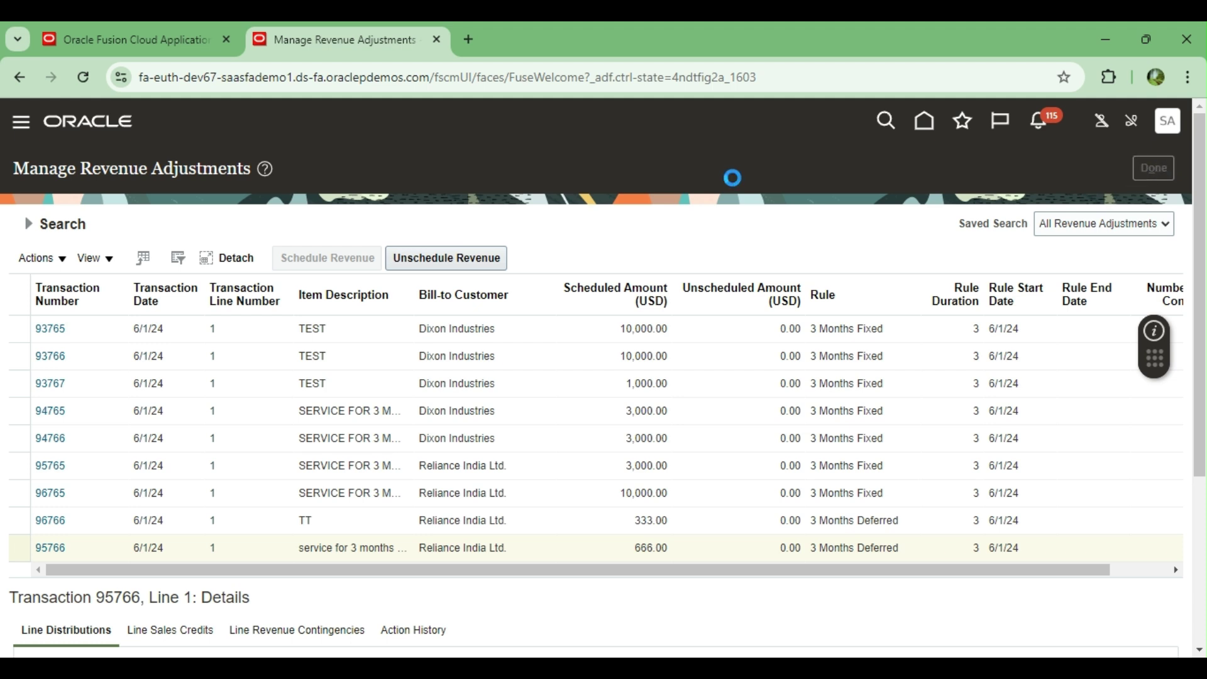
left_click(923, 126)
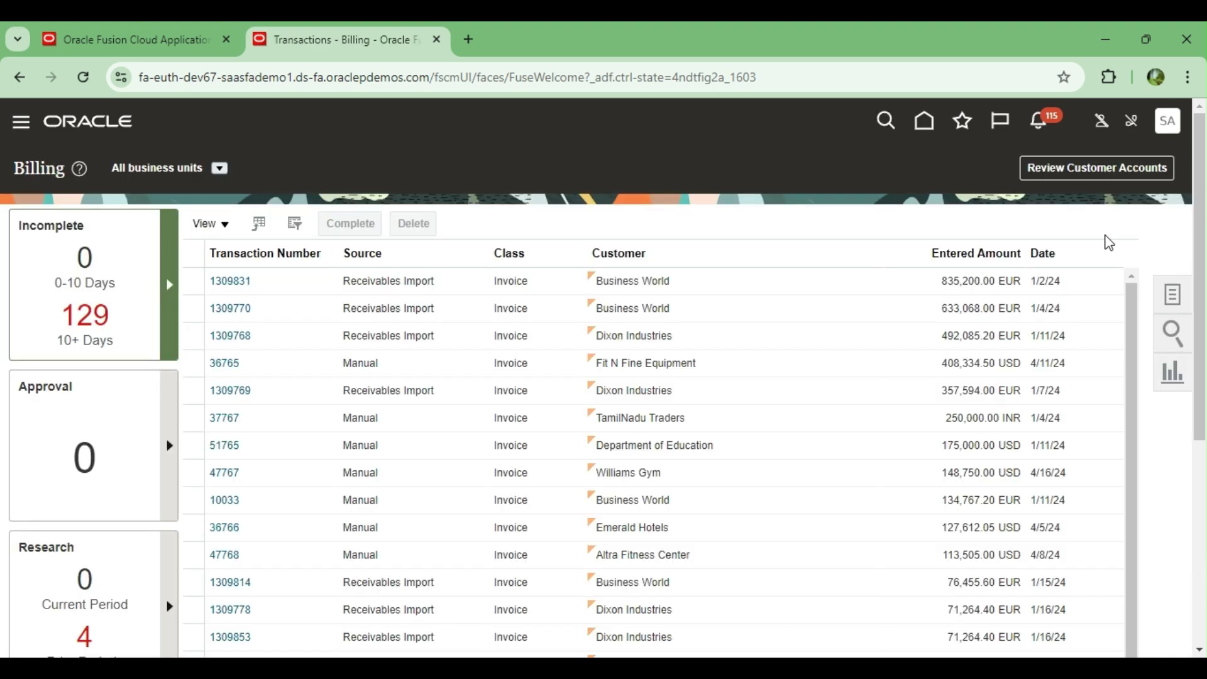
left_click(1172, 294)
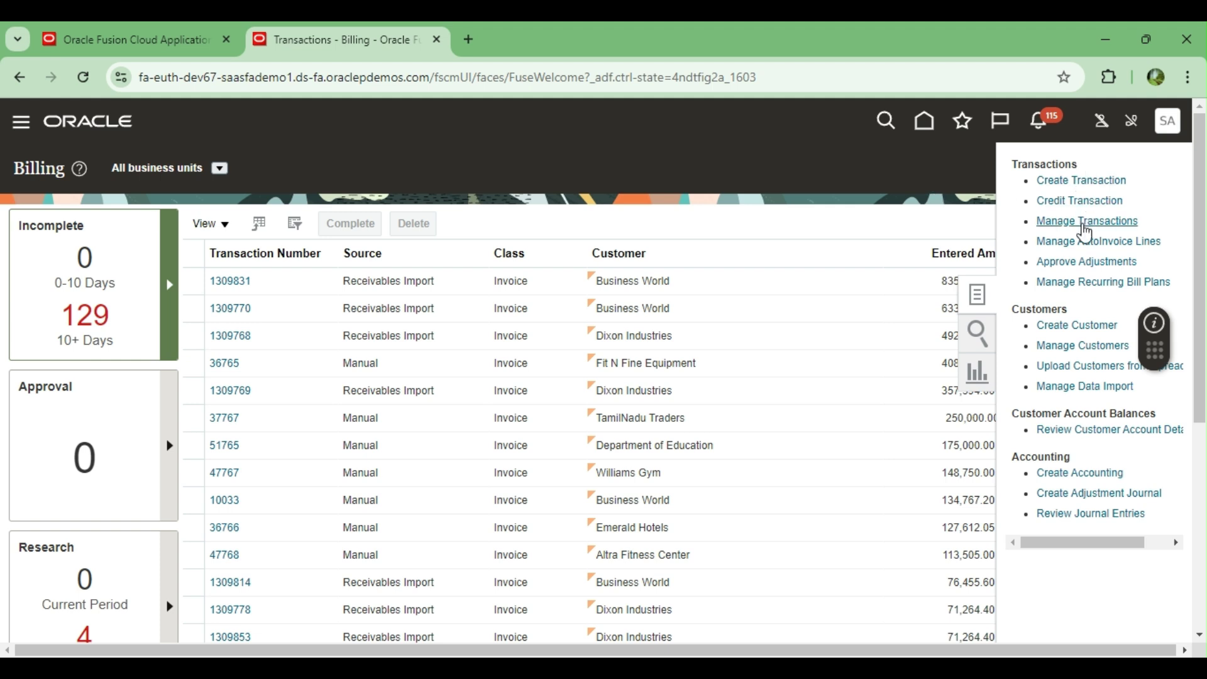
left_click(1068, 222)
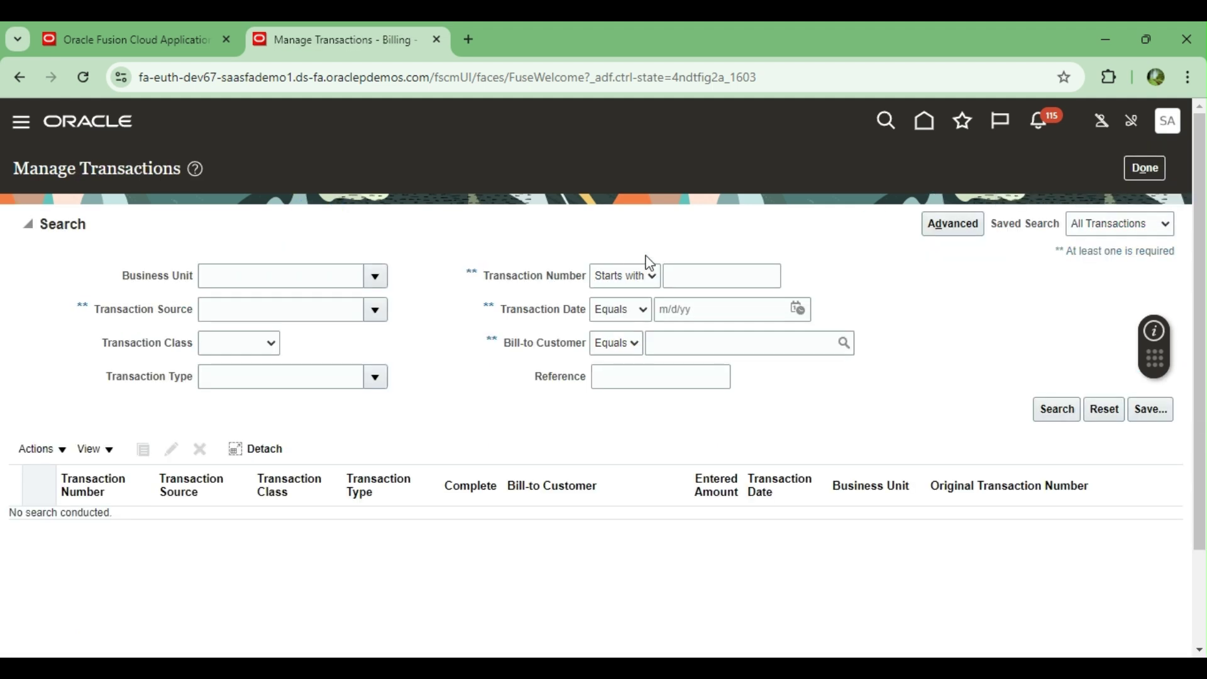
Search transactions for bill-to customer Reliance India Ltd. with transaction date 6/1/24
left_click(797, 308)
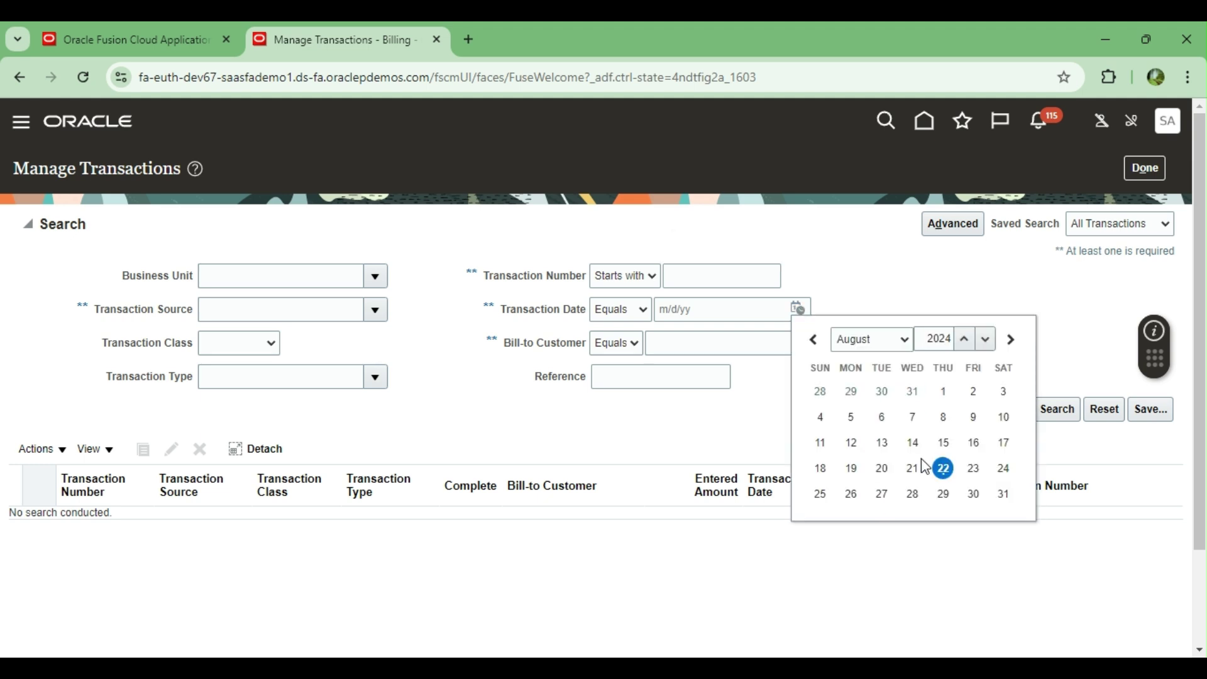
left_click(883, 344)
left_click(871, 430)
left_click(1002, 396)
left_click(750, 344)
type("RELIAN")
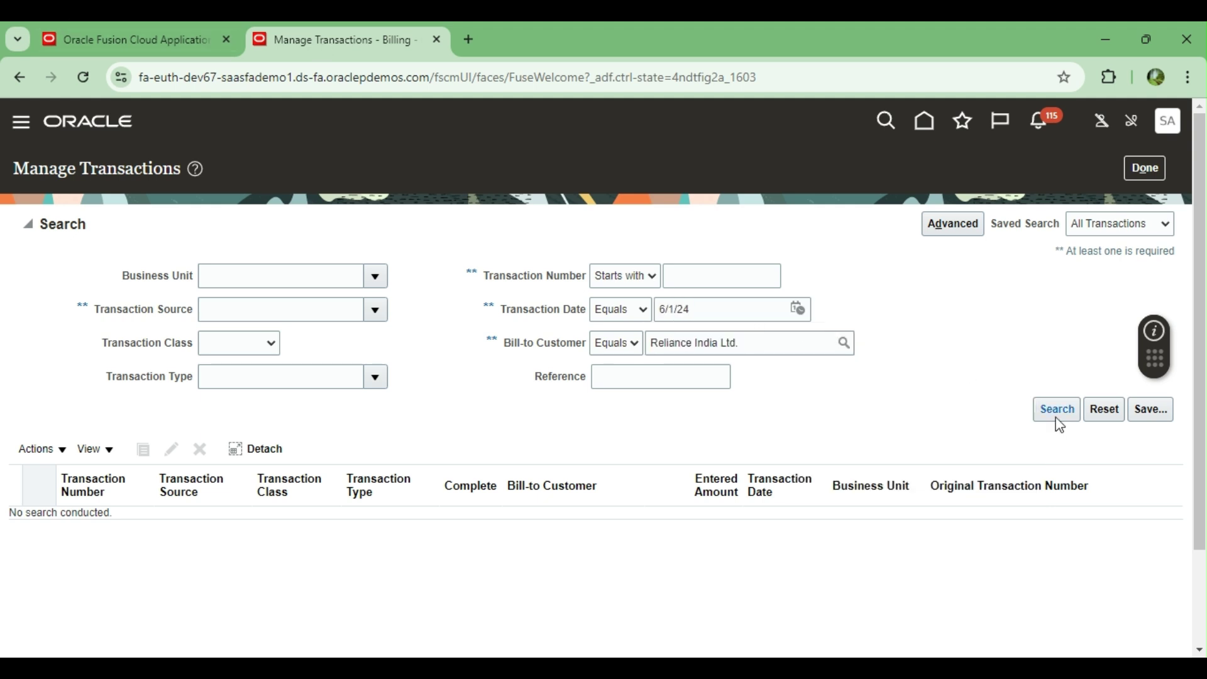
key("Return")
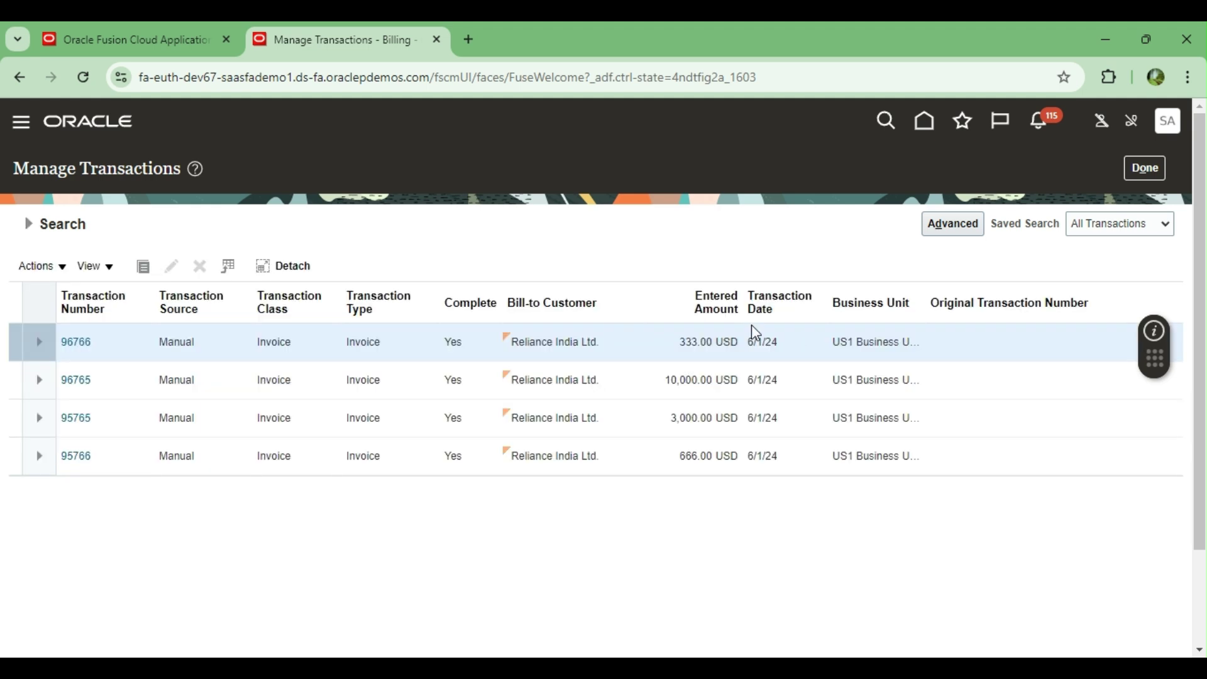
Post the 666.00 USD Reliance India Ltd. invoice to the ledger and open its accounting lines
left_click(76, 457)
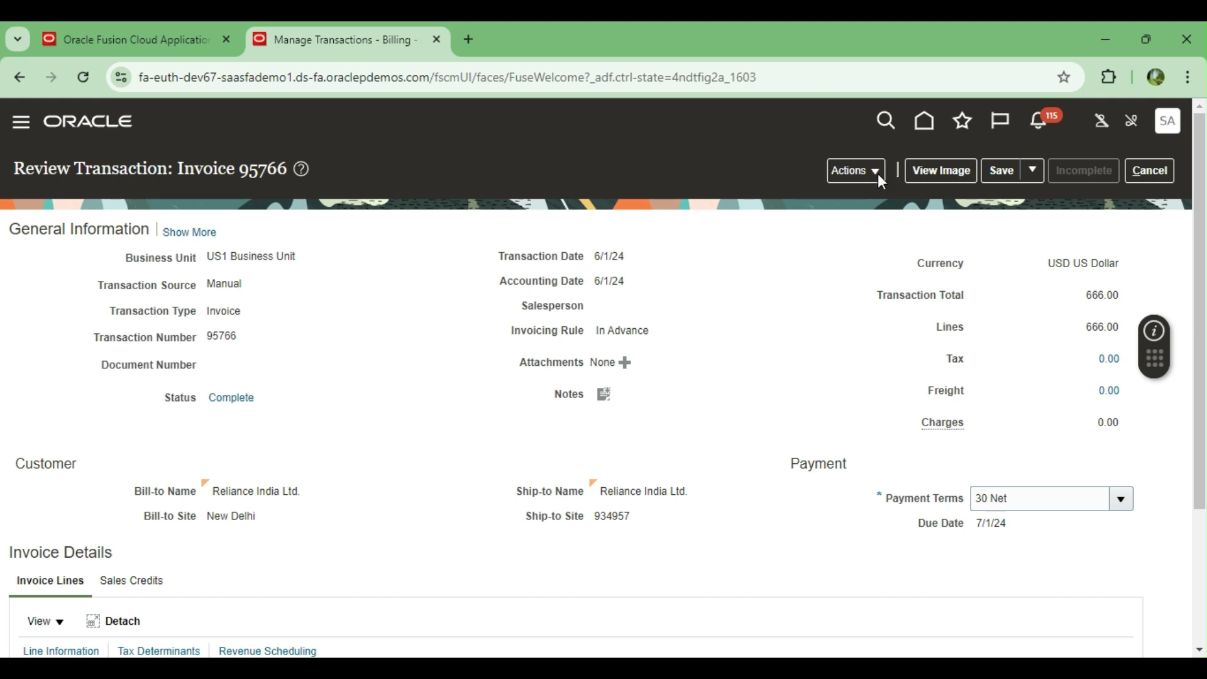
left_click(882, 179)
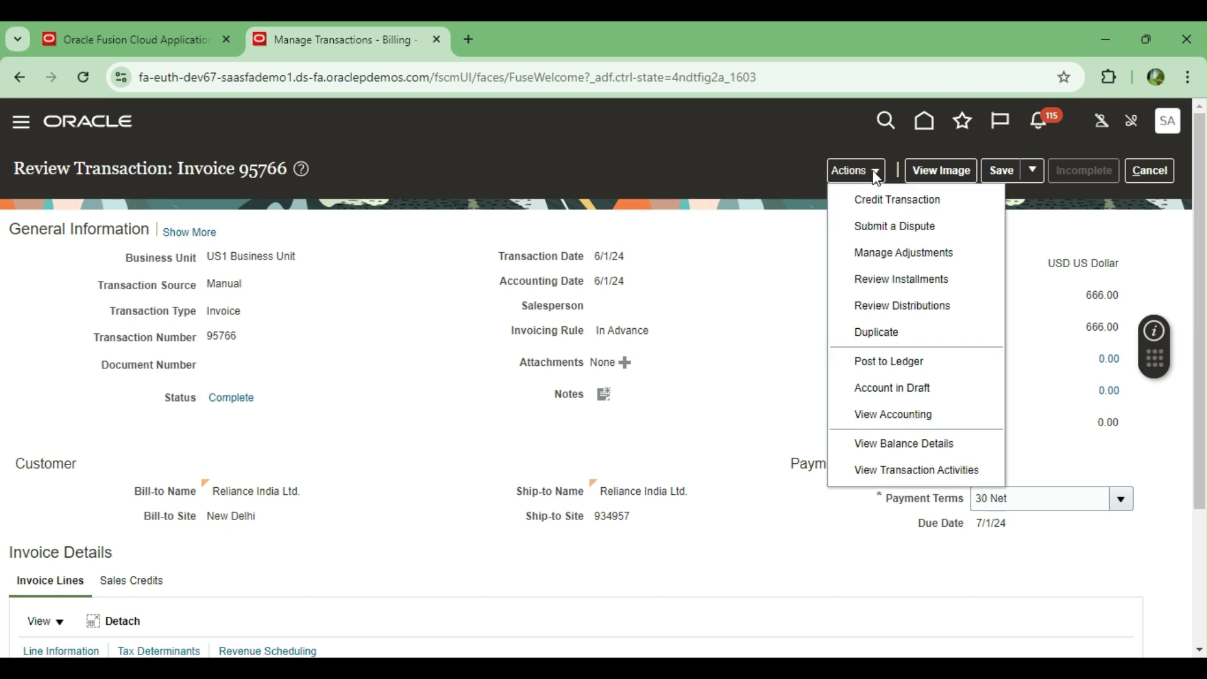
left_click(891, 370)
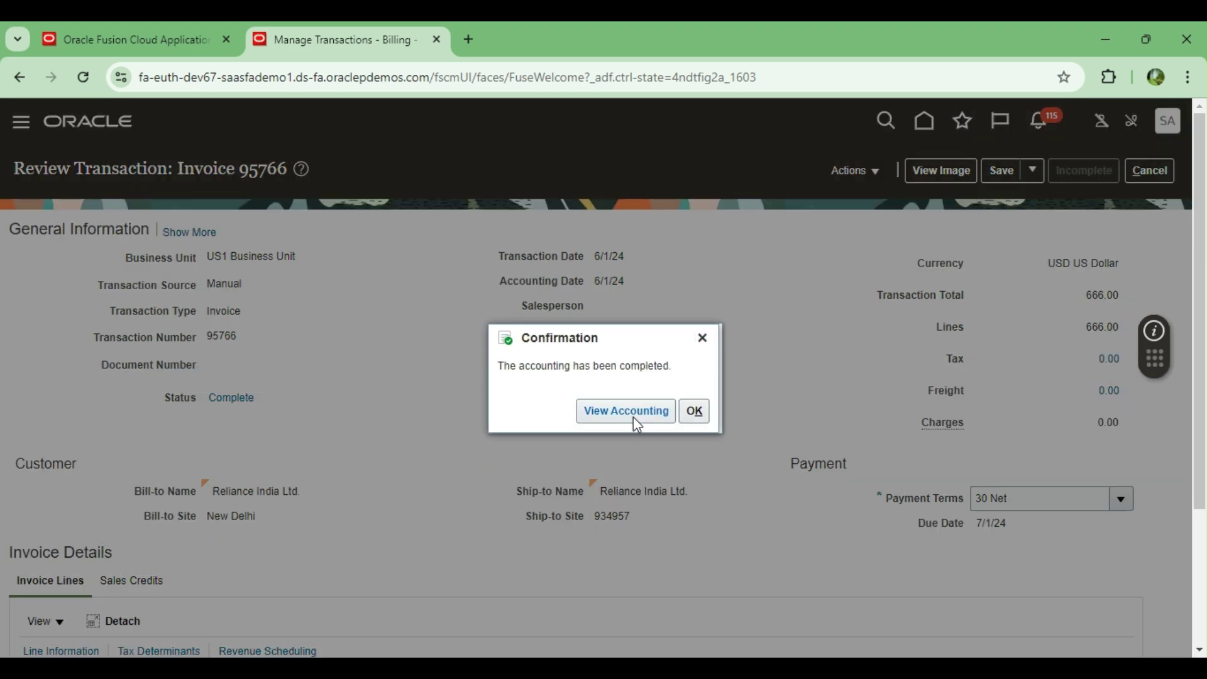
left_click(632, 417)
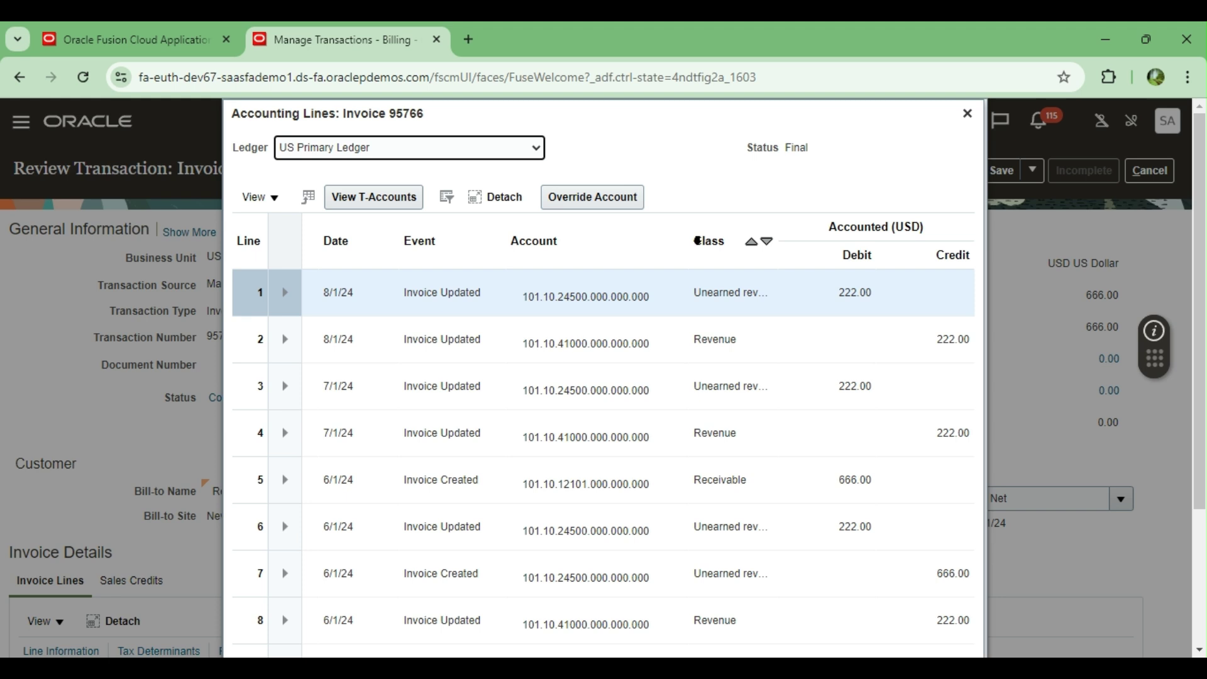
Examine the invoice's unearned revenue and revenue accounting lines by date, and return to the transaction list without saving changes
scroll(619, 243, "down", 1)
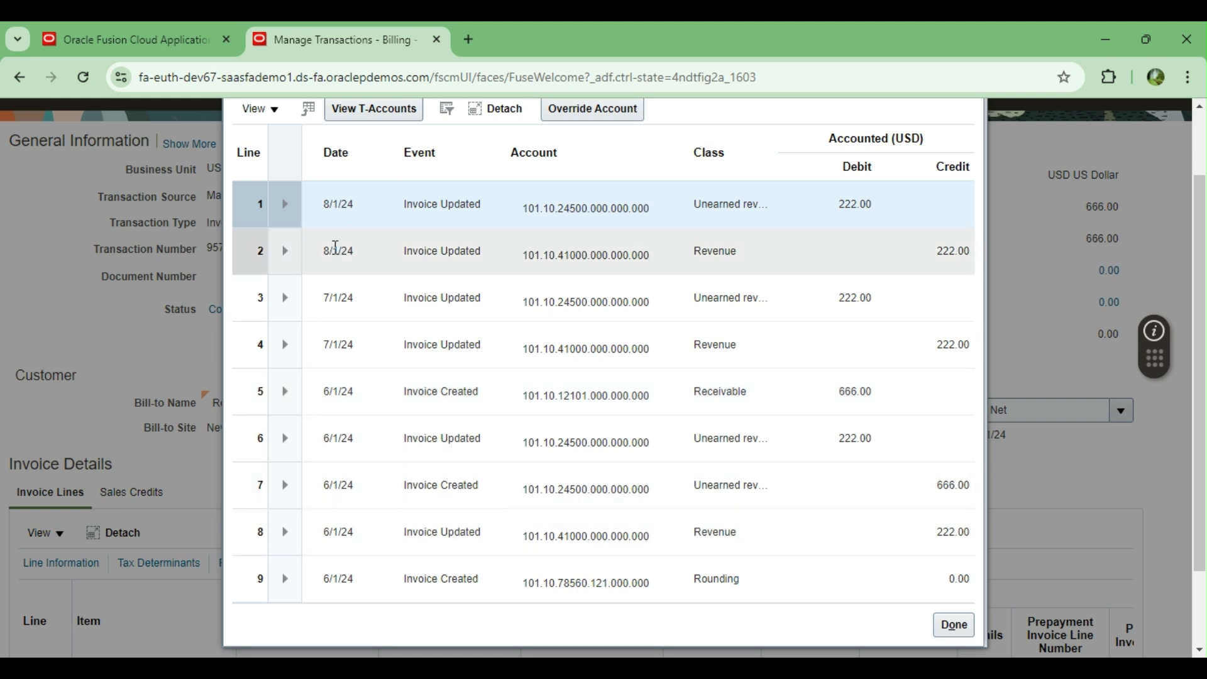
left_click(336, 247)
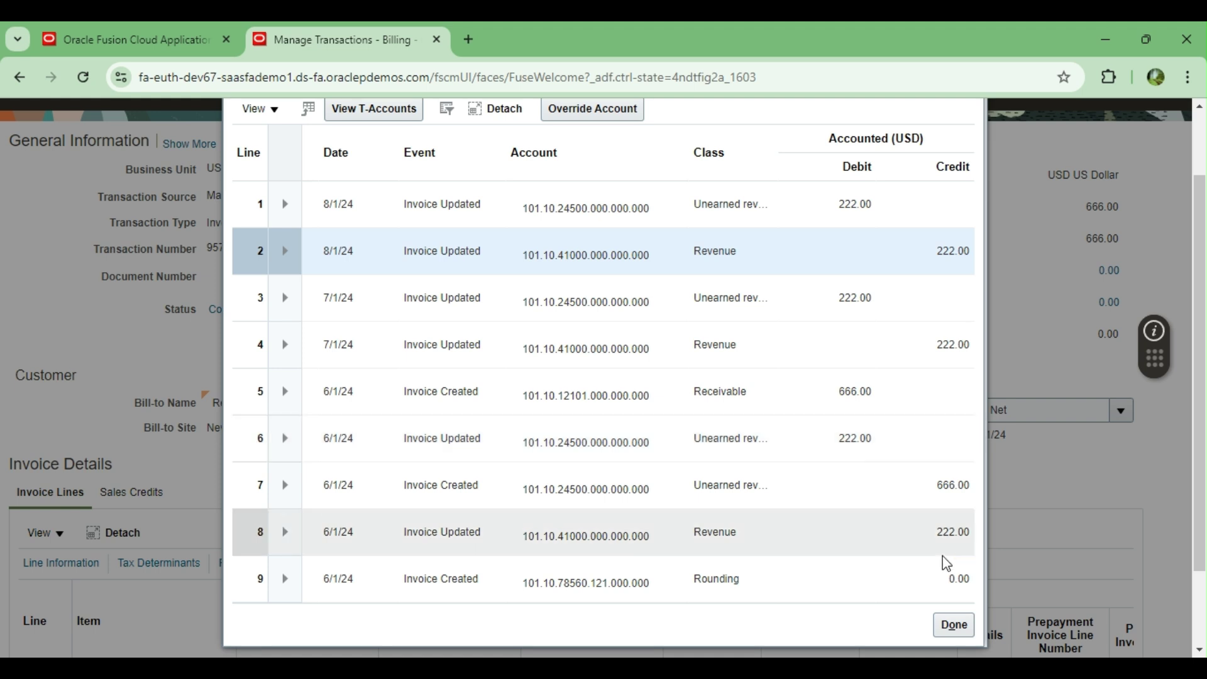
left_click(480, 534)
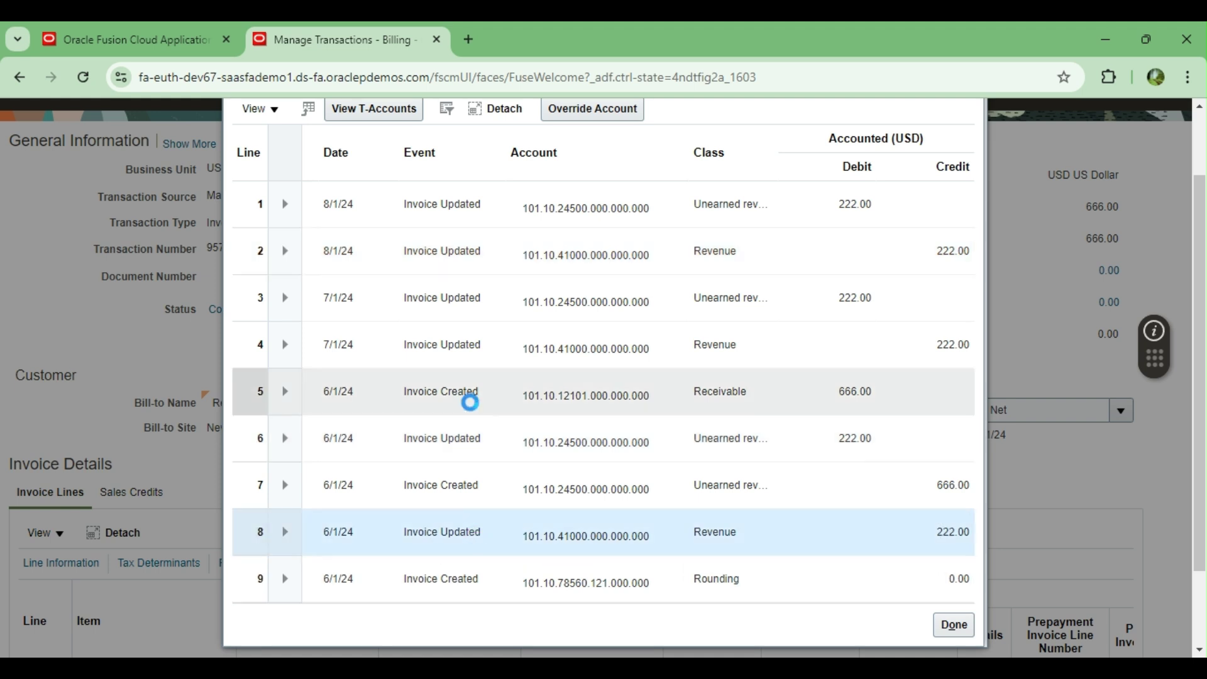
scroll(581, 427, "down", 2)
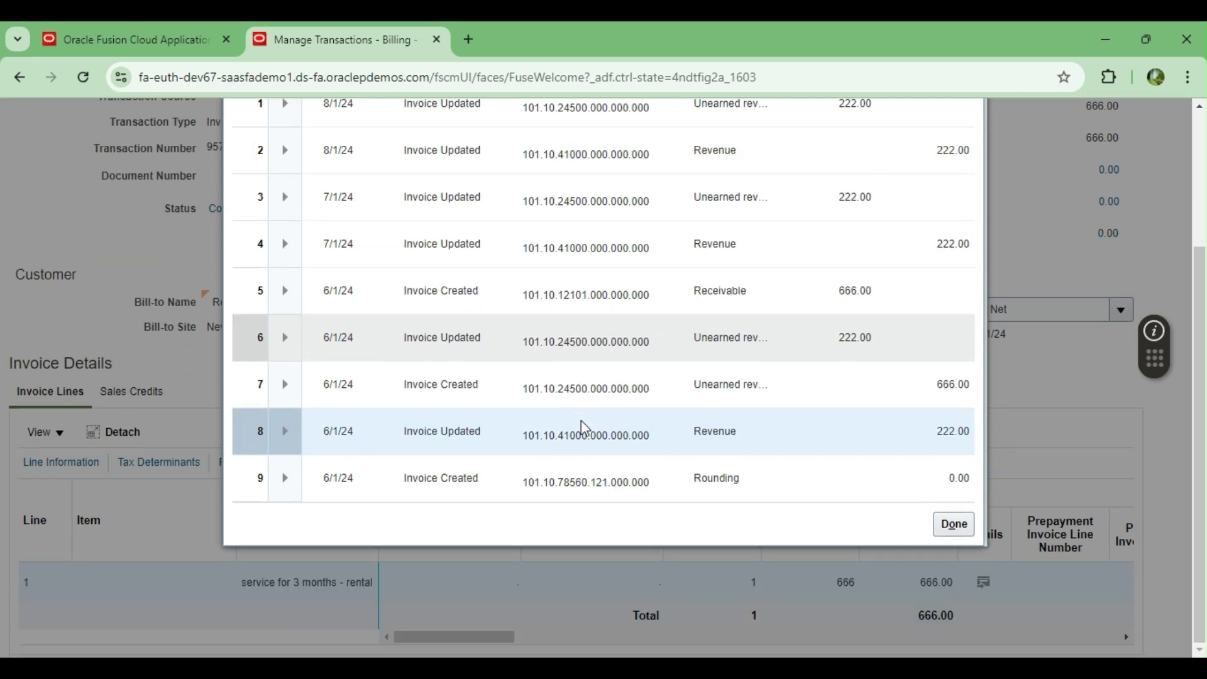
scroll(582, 427, "up", 3)
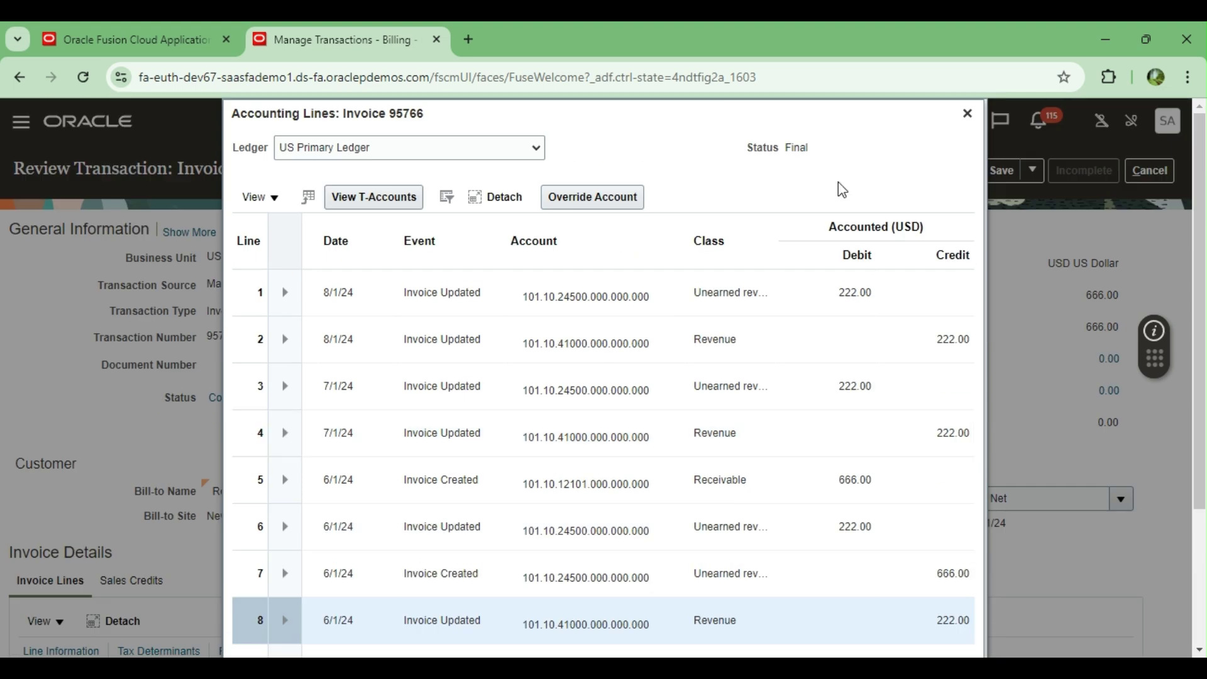
left_click(967, 113)
left_click(1126, 181)
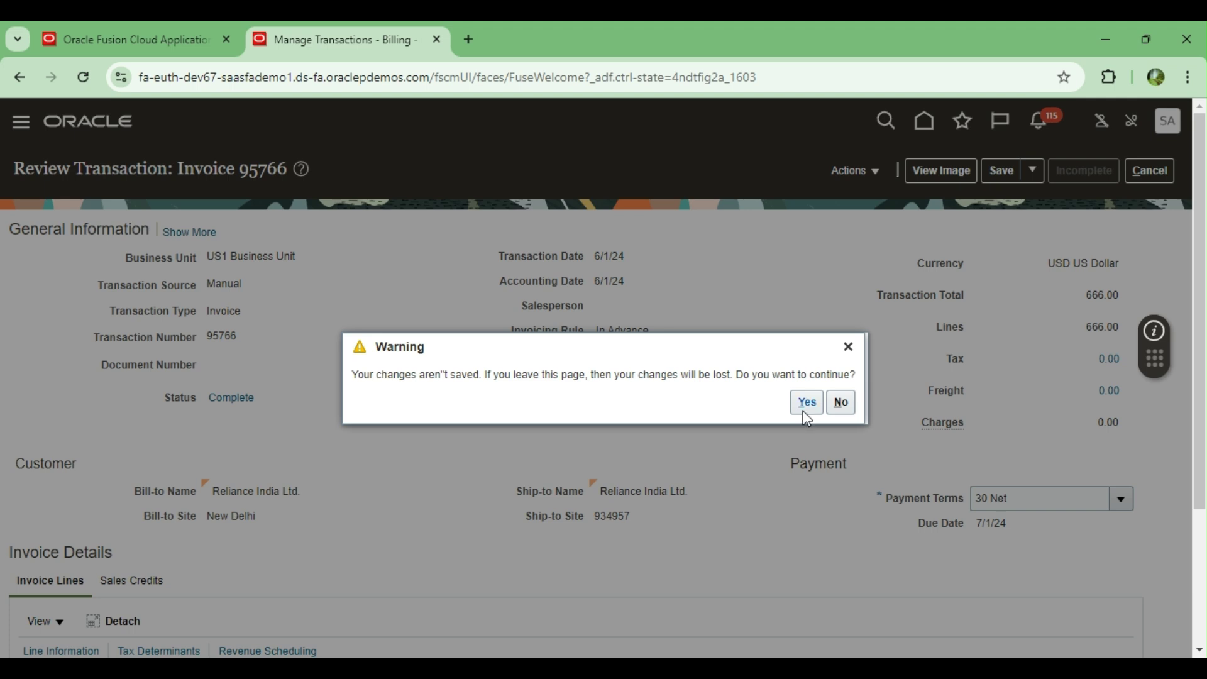
left_click(808, 410)
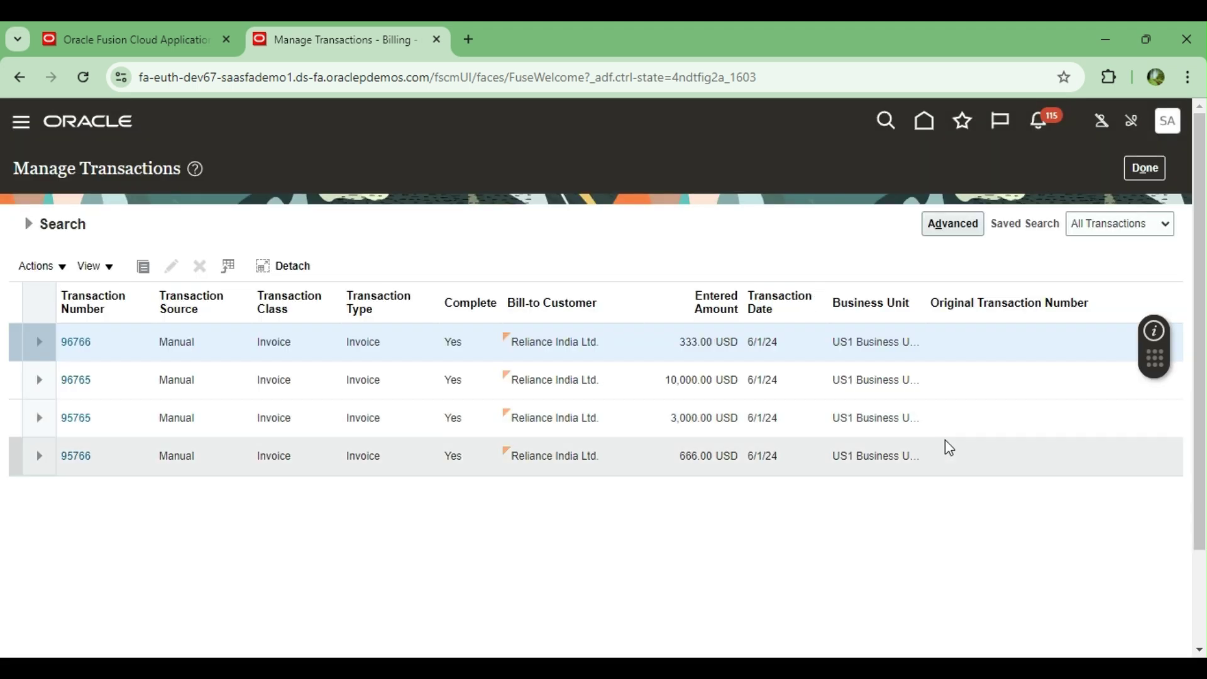
left_click(958, 455)
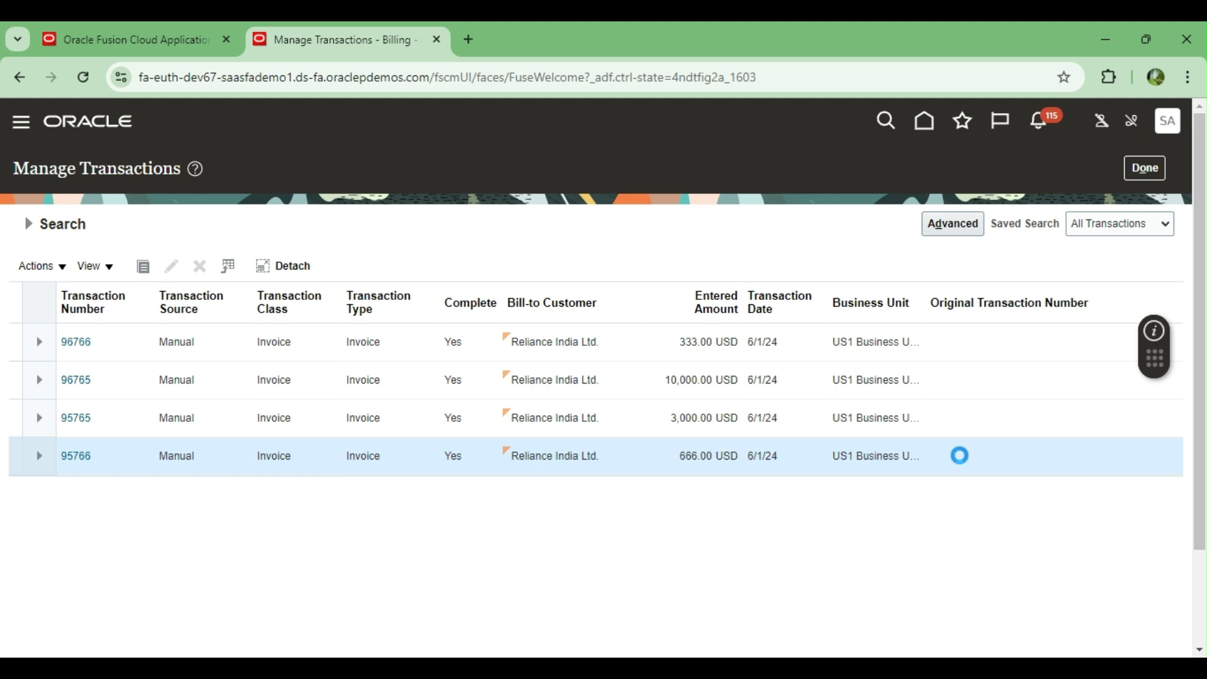